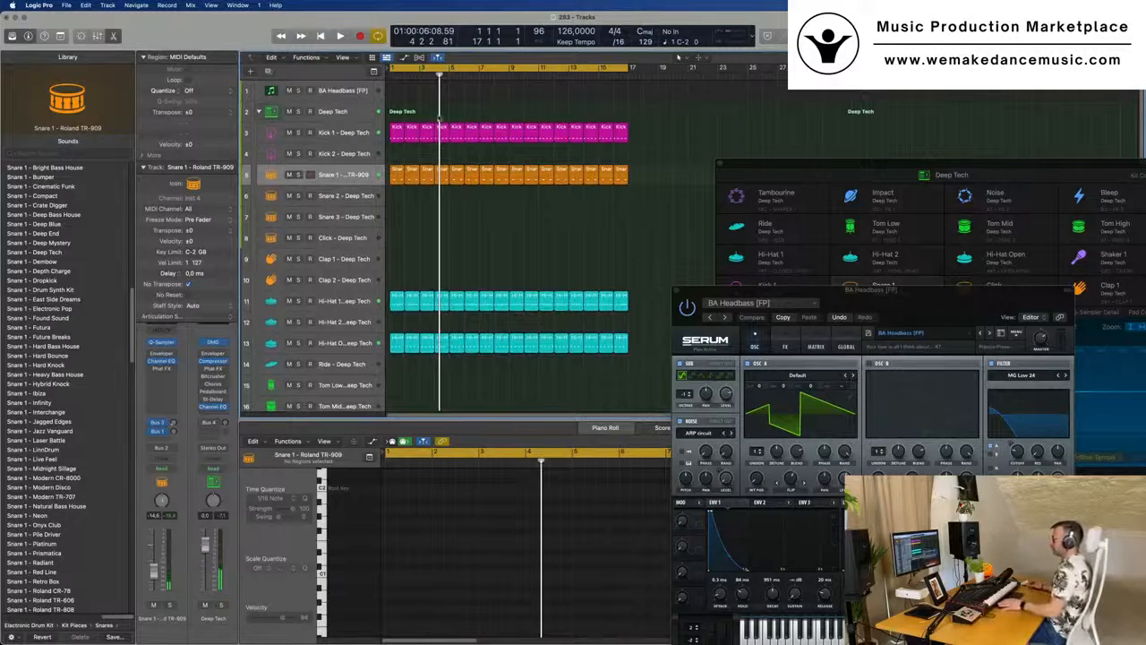
- Enlarge the BA Headbass track and record a single-pitch bassline on it over about two bars of the drum loop
key("space")
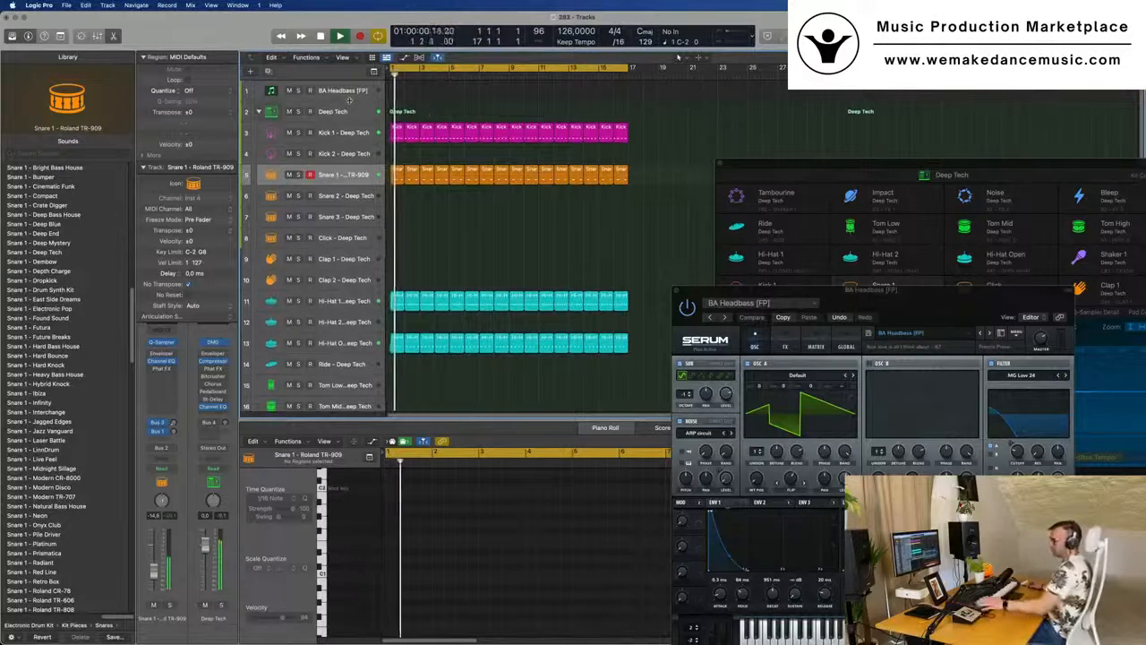
left_click(338, 97)
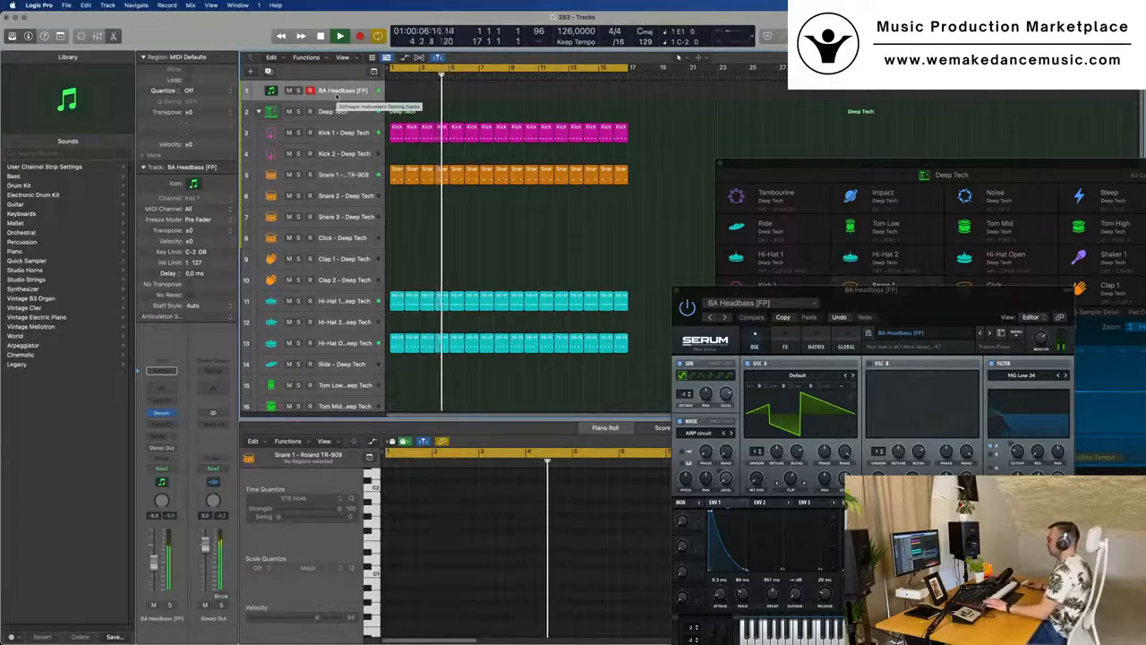
left_click_drag(336, 100, 336, 199)
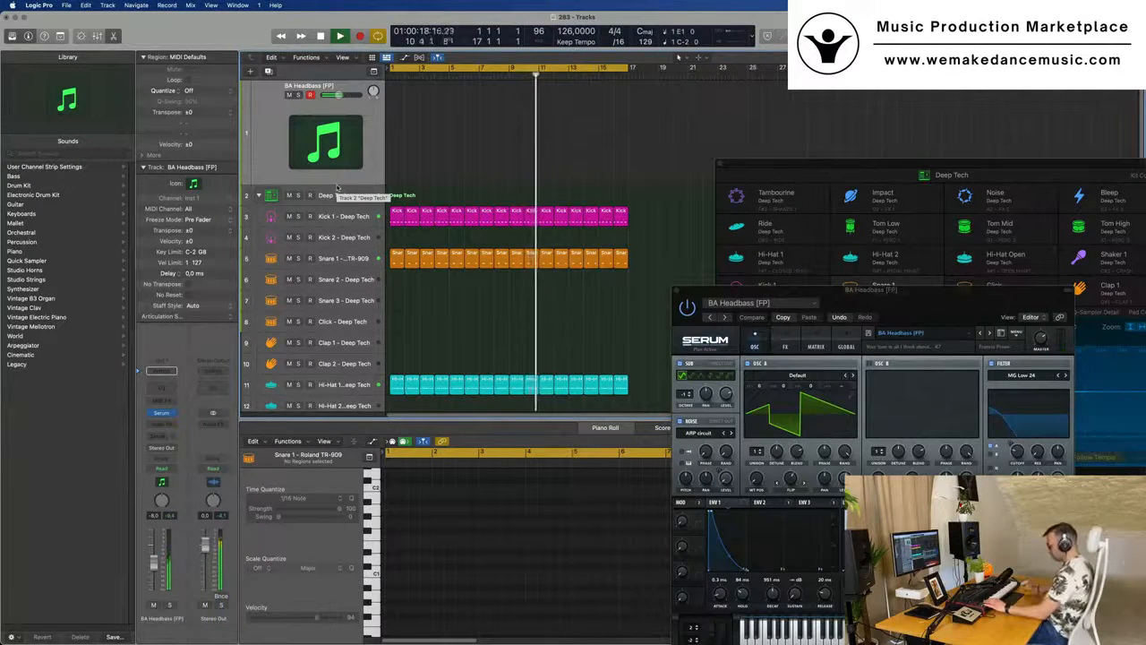
key("r")
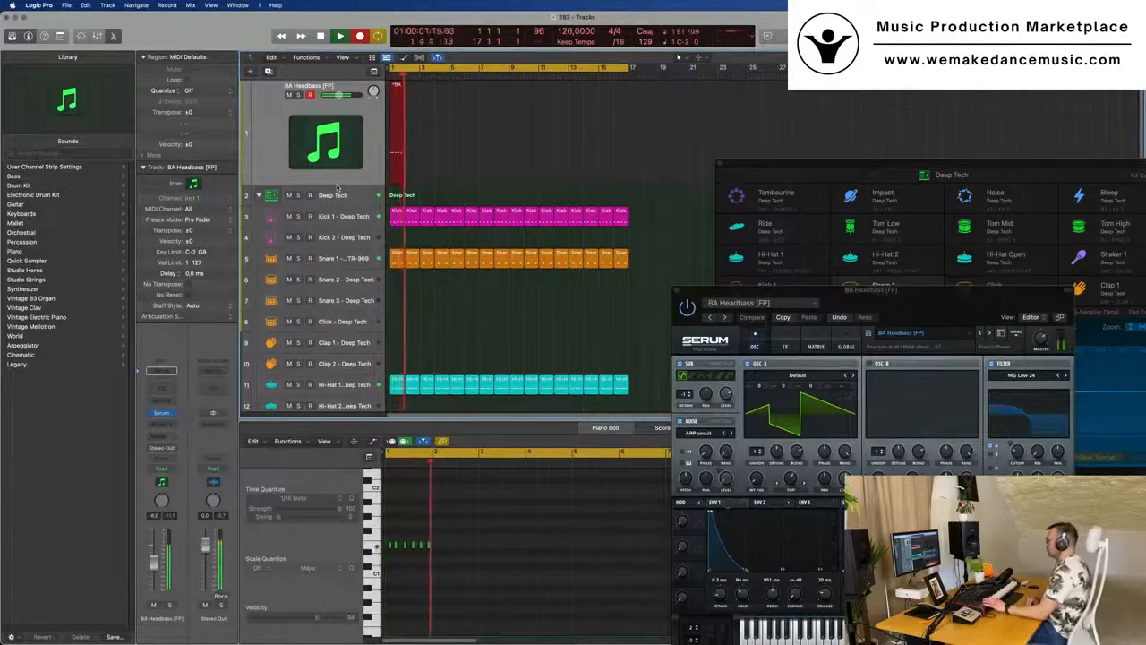
key("space")
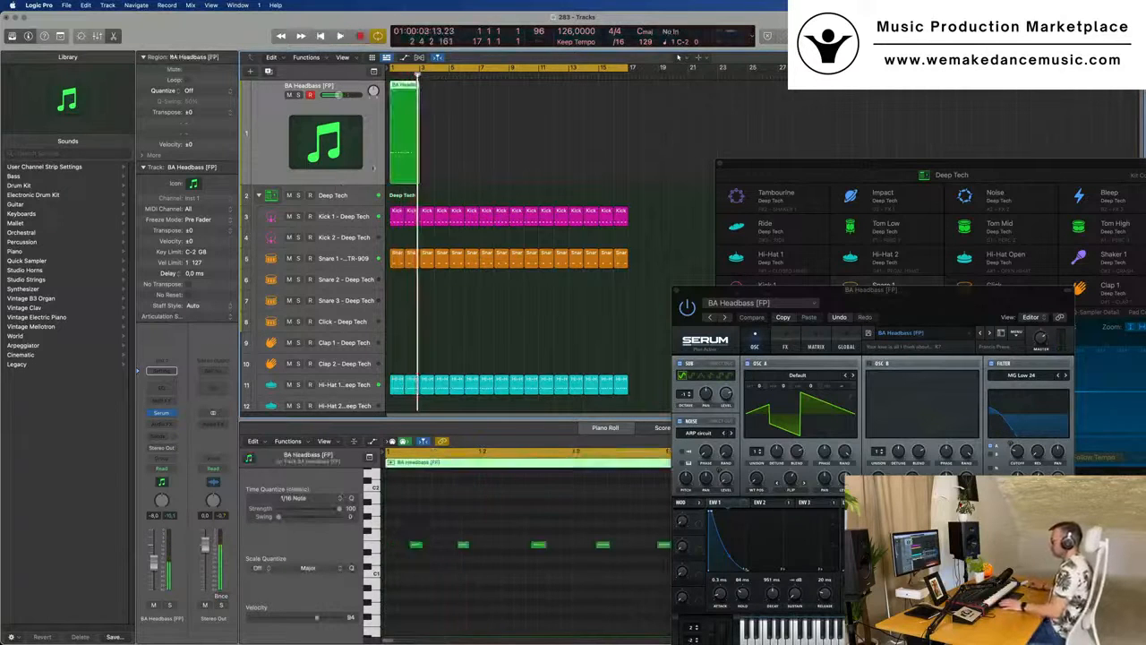
- Split the recorded BA Headbass region at bar 2 and delete everything after the first bar
key("super+Right")
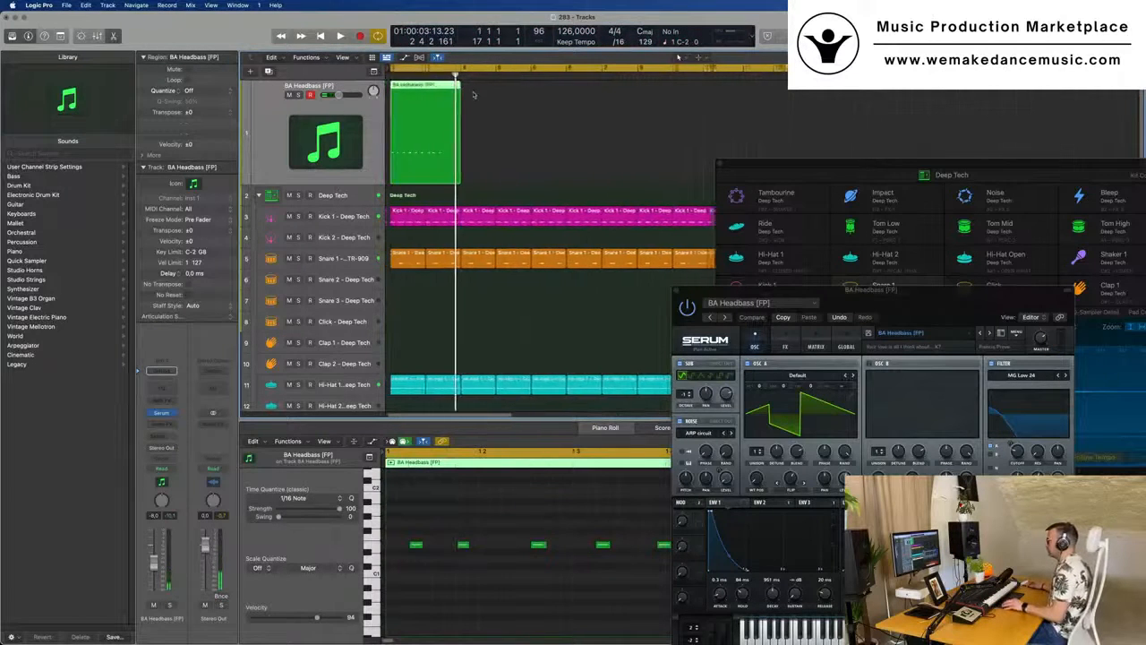
double_click(426, 108)
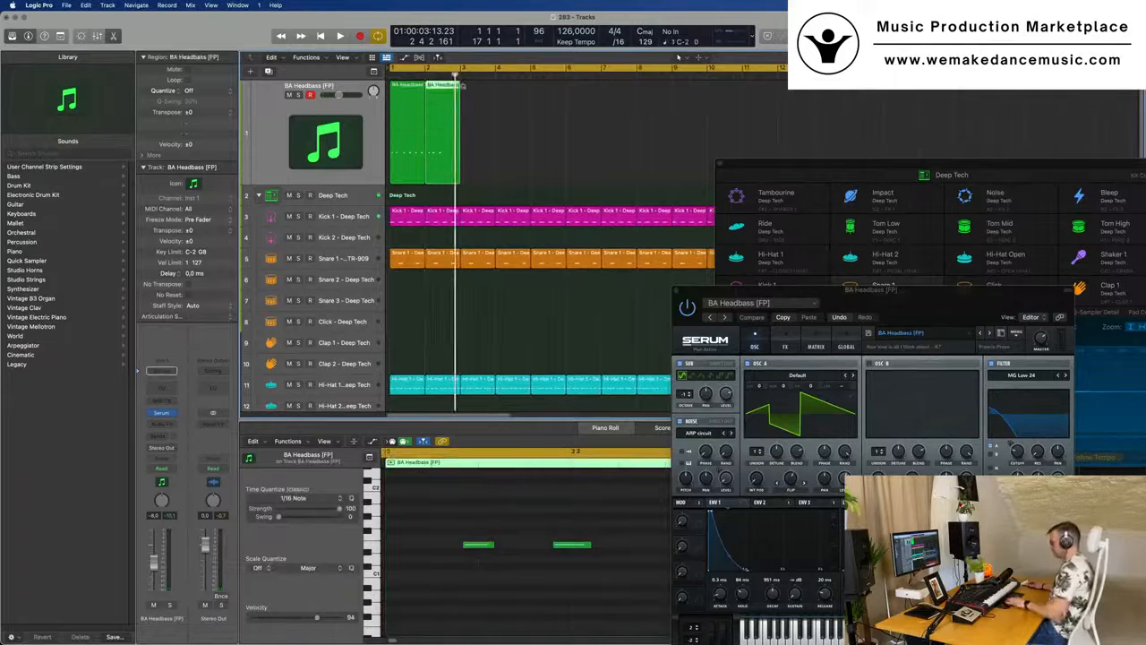
key("Delete")
left_click(411, 107)
- Play the one-bar bass region and move its fifth note one sixteenth earlier in the piano roll
left_click(483, 527)
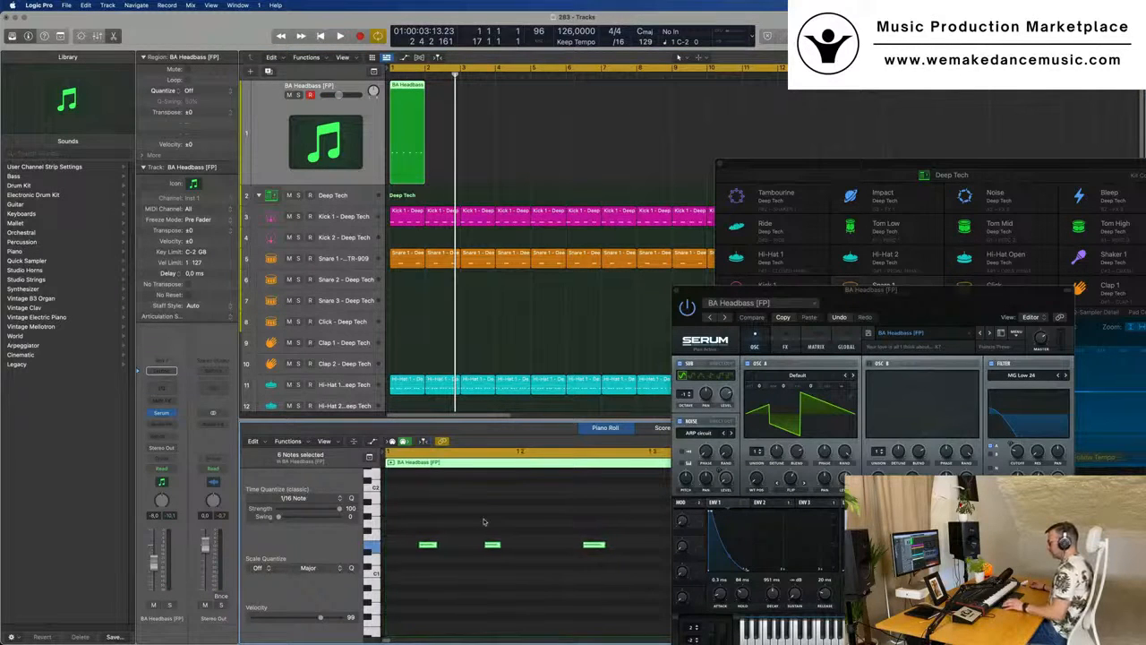
key("space")
scroll(488, 520, "down", 3)
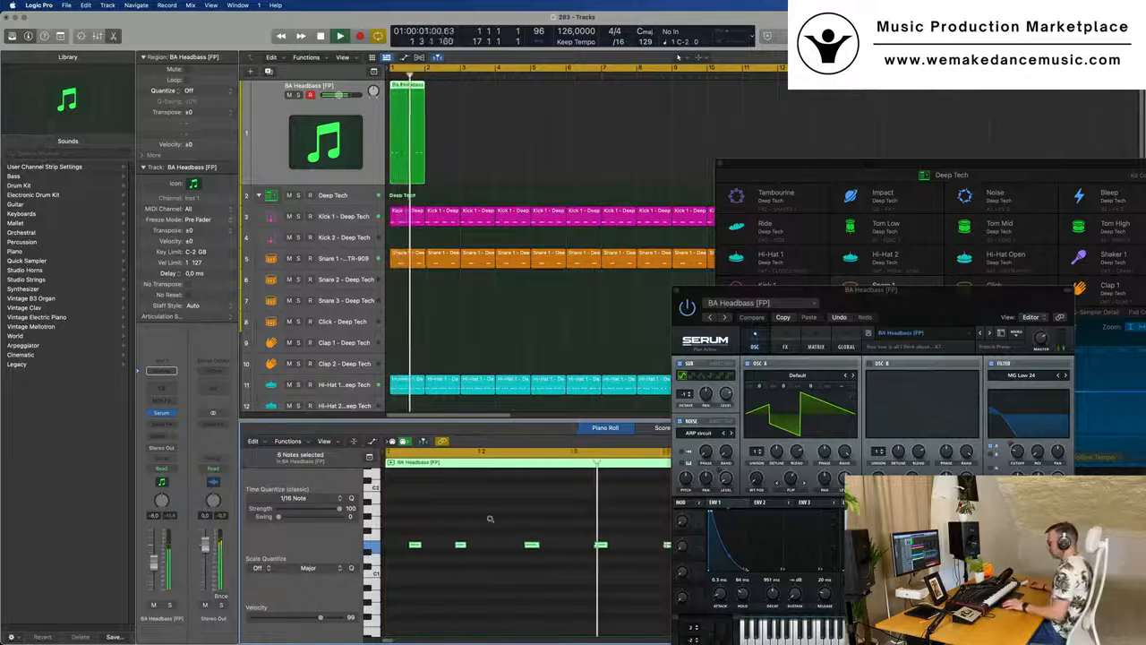
key("space")
scroll(500, 518, "down", 2)
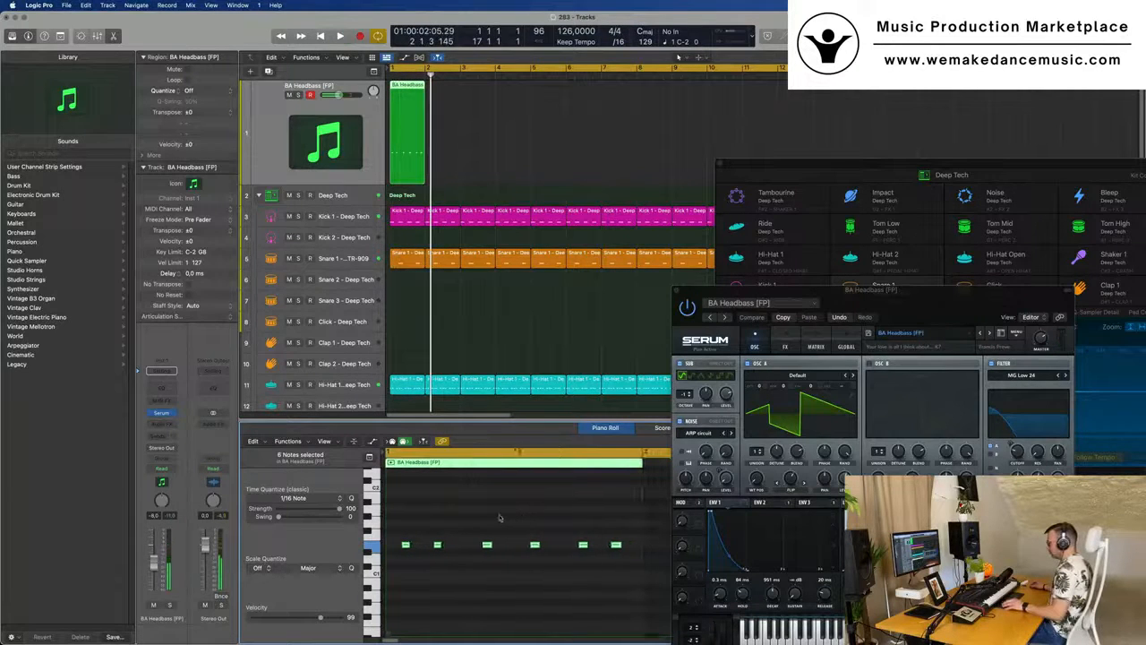
left_click_drag(524, 525, 614, 553)
left_click_drag(522, 518, 533, 547)
left_click(501, 563)
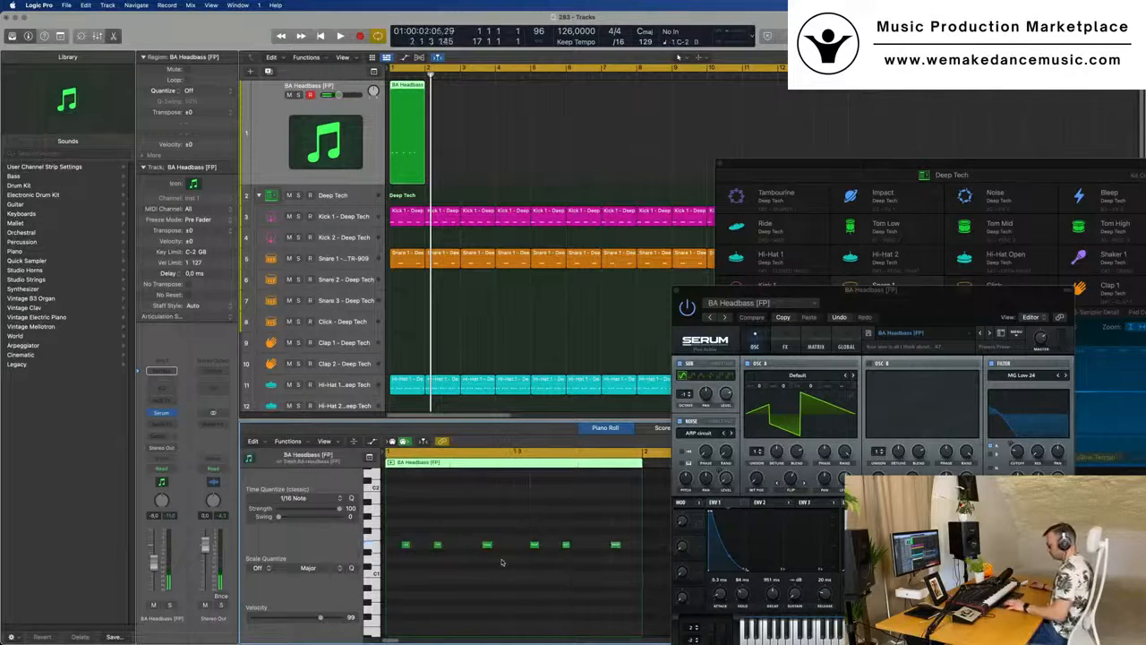
key("space")
key("super+Left")
key("super+Left")
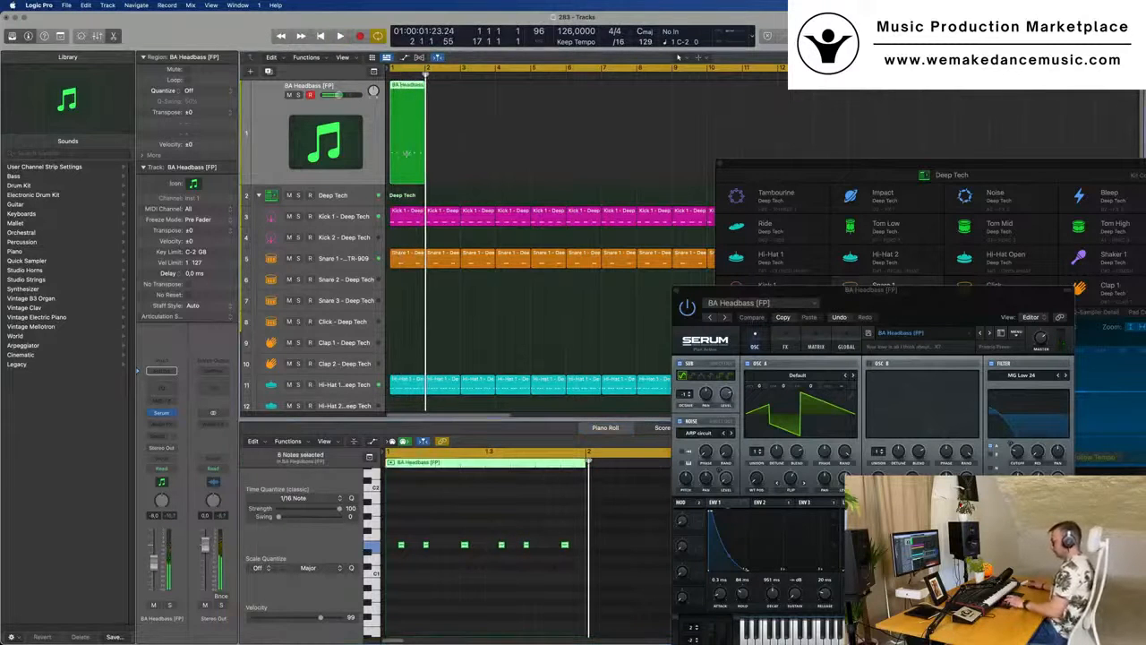
- Repeat the one-bar BA Headbass region so that it fills all 16 bars of the loop
key("super+r")
key("super+r")
key("super+r")
key("super+r")
key("super+r")
key("super+r")
key("super+r")
key("super+r")
key("super+r")
key("super+r")
key("super+r")
key("super+r")
key("super+r")
key("super+r")
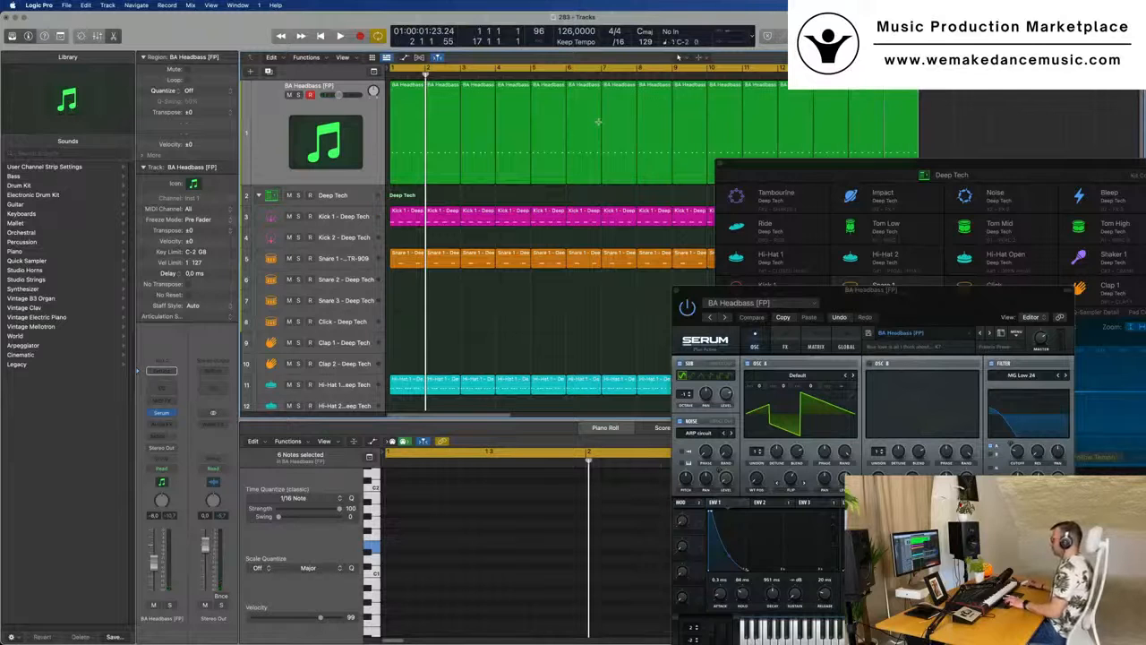
- Clear the plug-in windows off the bass regions, select all 16 regions and transpose their notes down one octave
left_click_drag(910, 169, 564, 61)
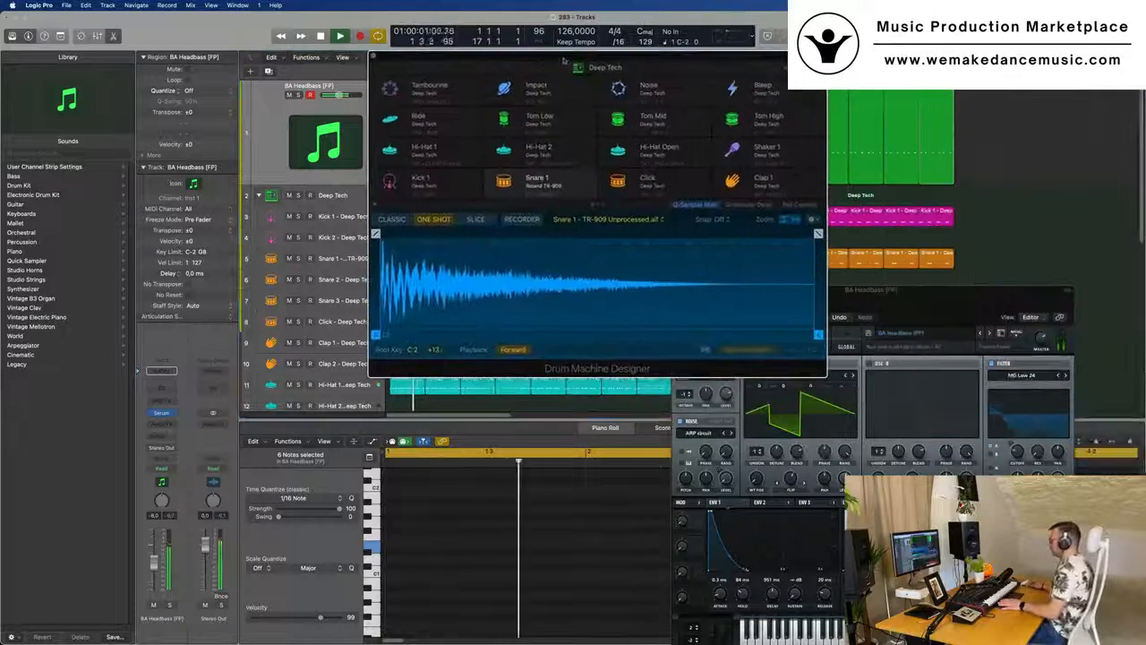
left_click_drag(929, 290, 992, 254)
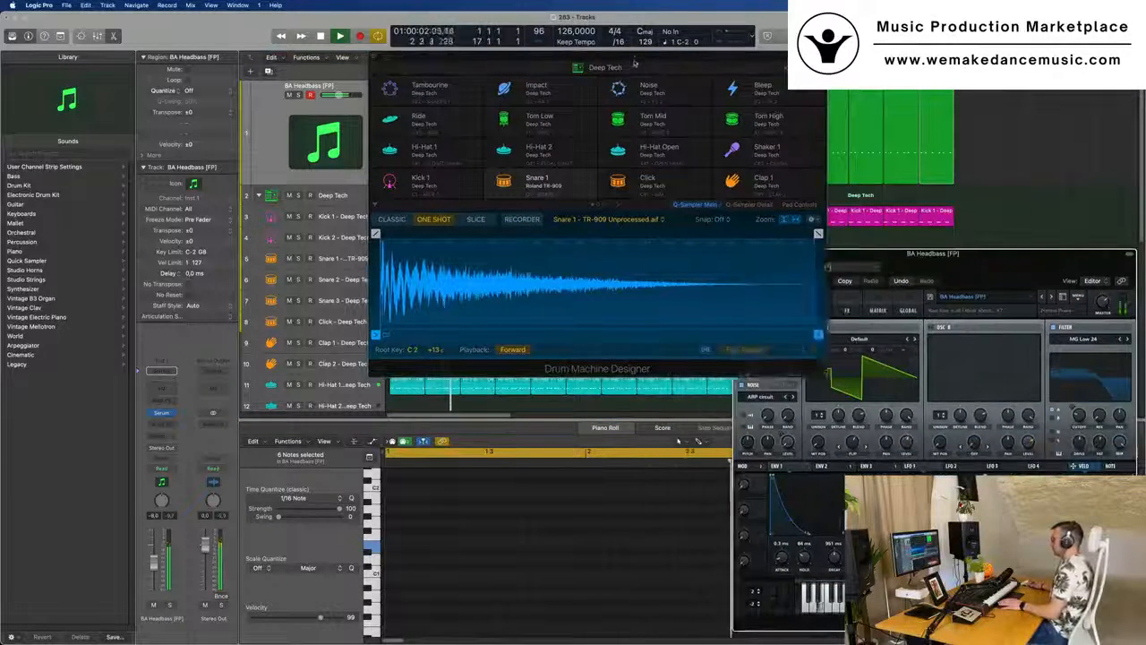
left_click_drag(634, 60, 626, 286)
left_click_drag(990, 130, 389, 175)
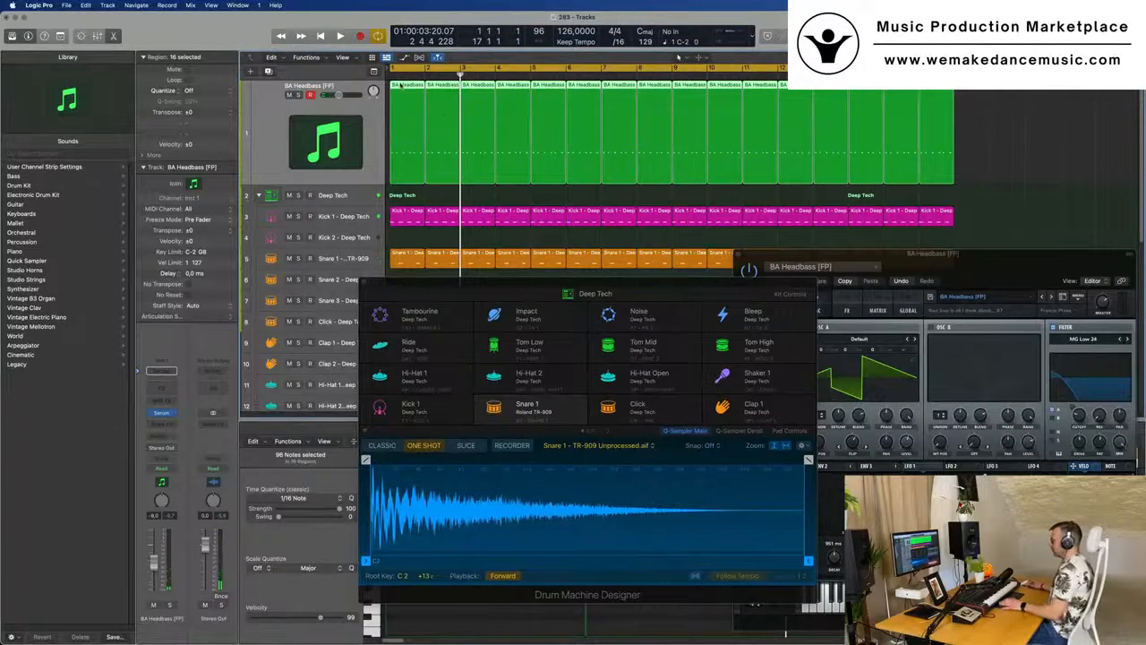
key("e")
key("e")
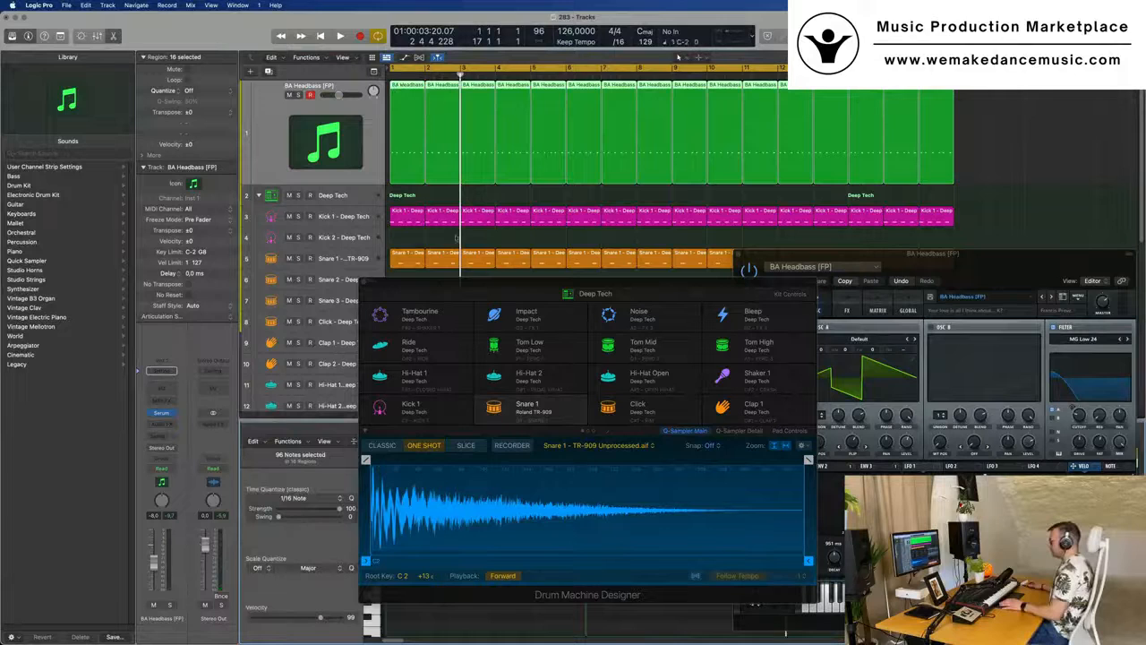
left_click_drag(472, 292, 796, 153)
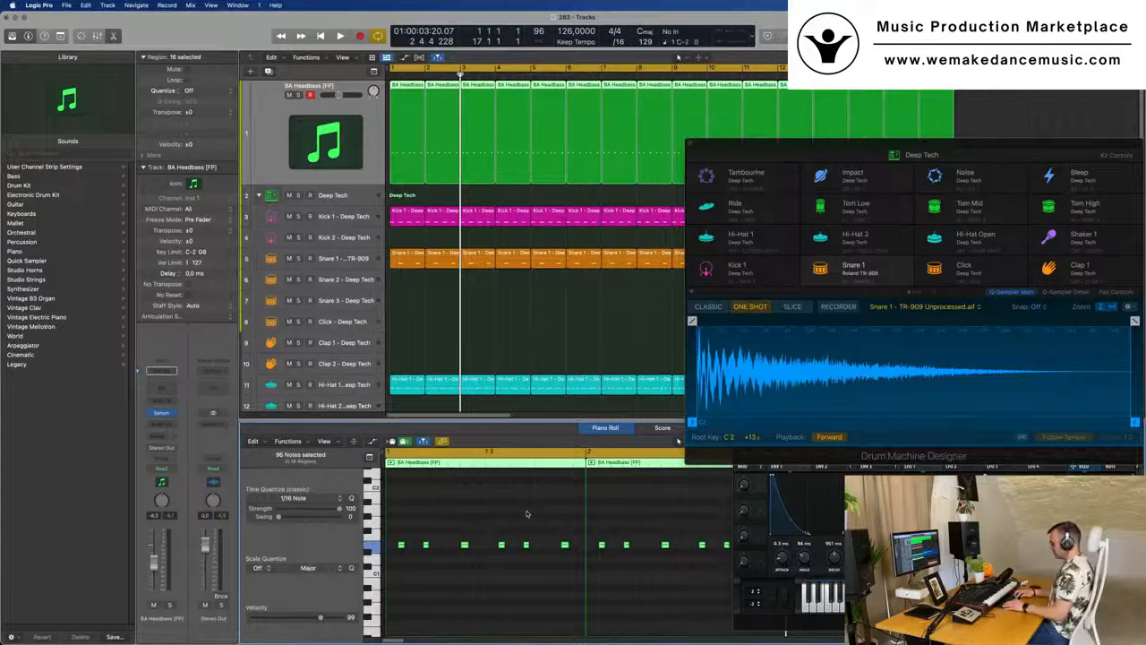
key("space")
- Bring the Serum window to the front and raise the filter cutoff of the BA Headbass preset during playback
left_click_drag(952, 145, 621, 64)
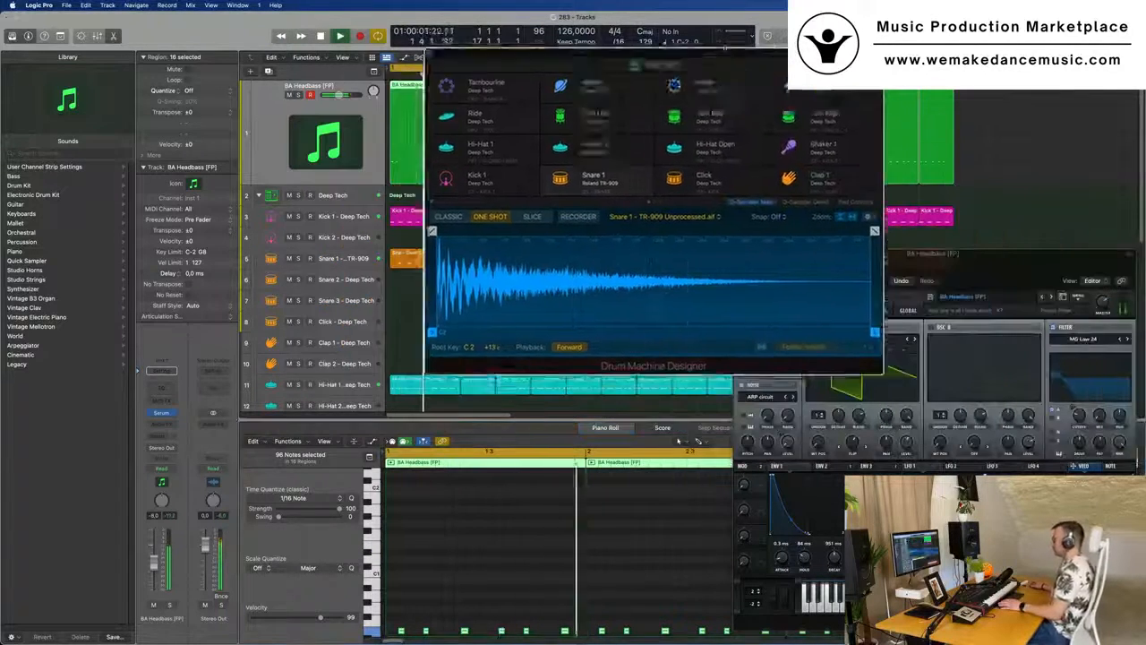
left_click_drag(873, 254, 574, 120)
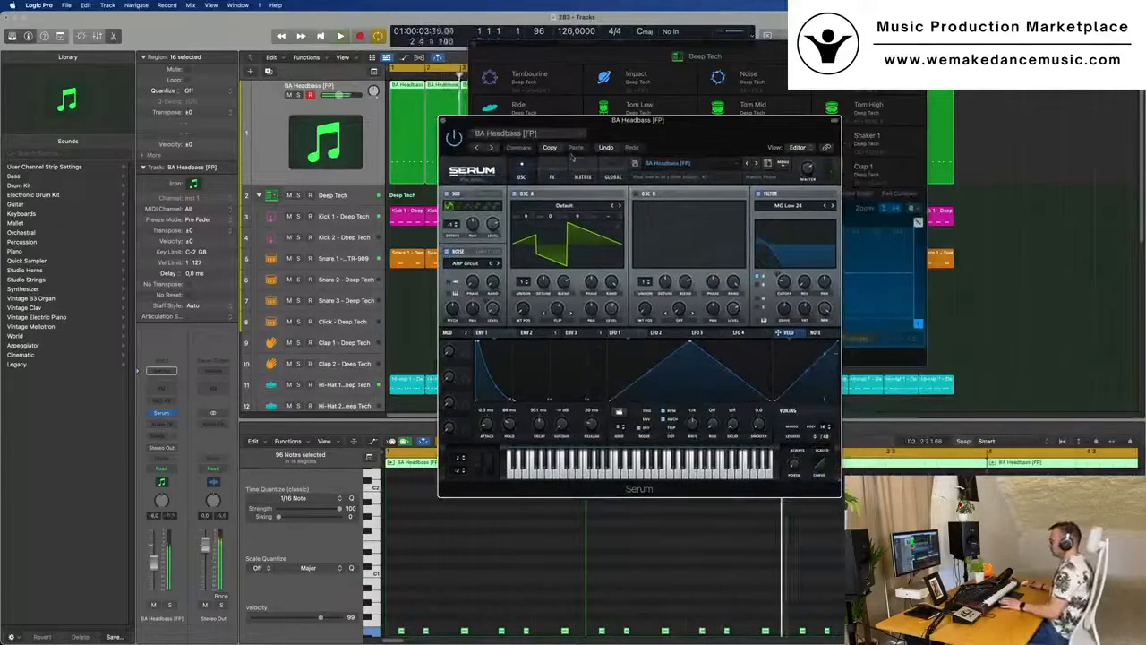
left_click_drag(785, 283, 790, 269)
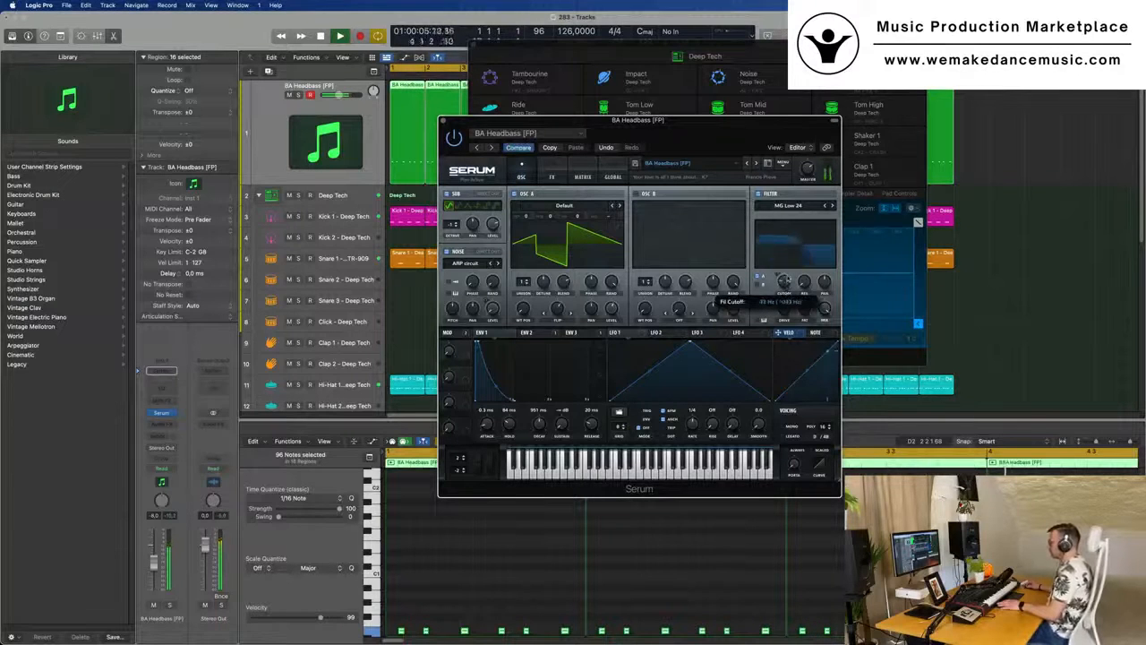
left_click_drag(786, 277, 785, 273)
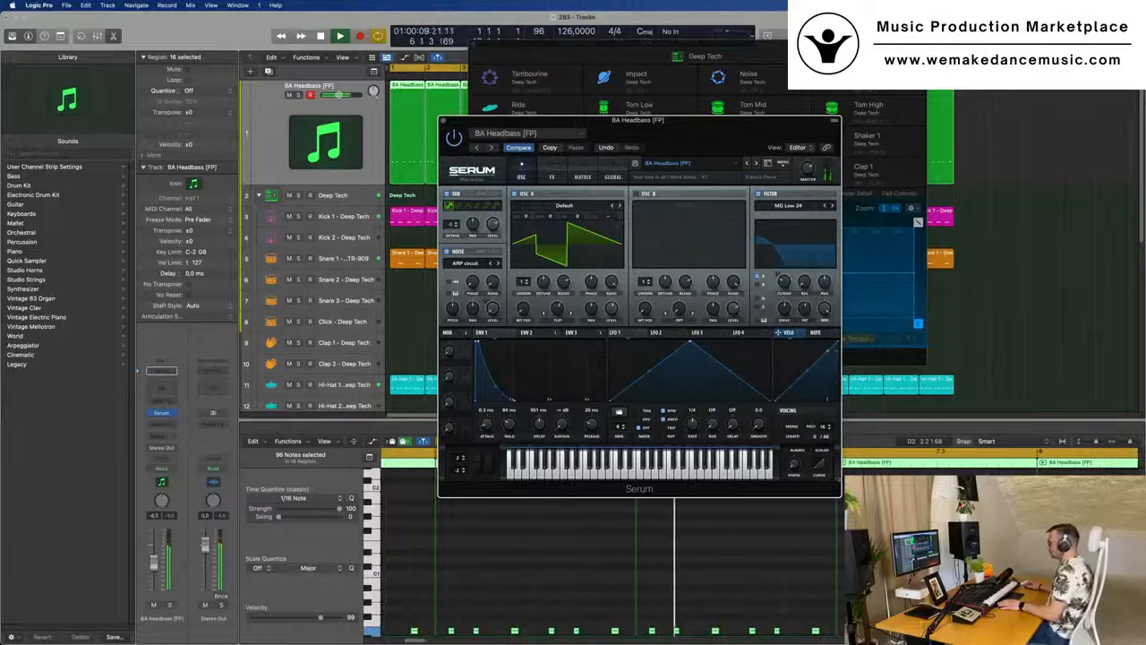
- Place Serum and Drum Machine Designer side by side and restart playback of the loop
left_click_drag(663, 135, 643, 138)
left_click_drag(518, 124, 469, 161)
left_click_drag(646, 46, 901, 54)
left_click_drag(593, 165, 615, 184)
key("space")
key("space")
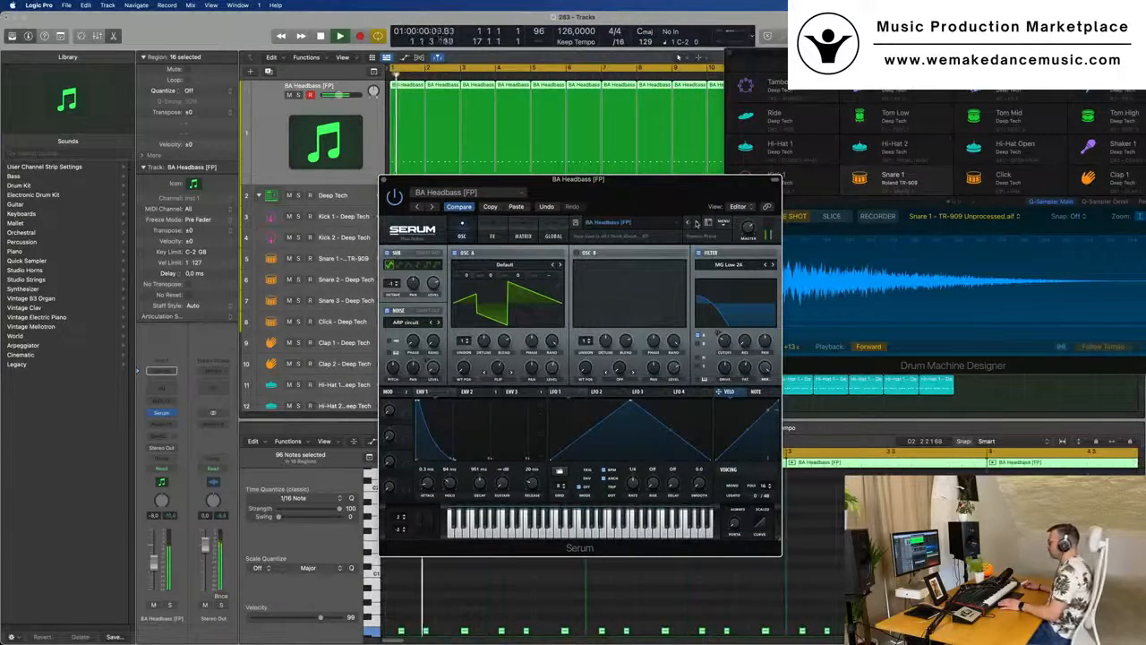
- Audition the successive Serum bass presets from BA Hipster Bass through BA Organ Bass during playback
left_click(696, 222)
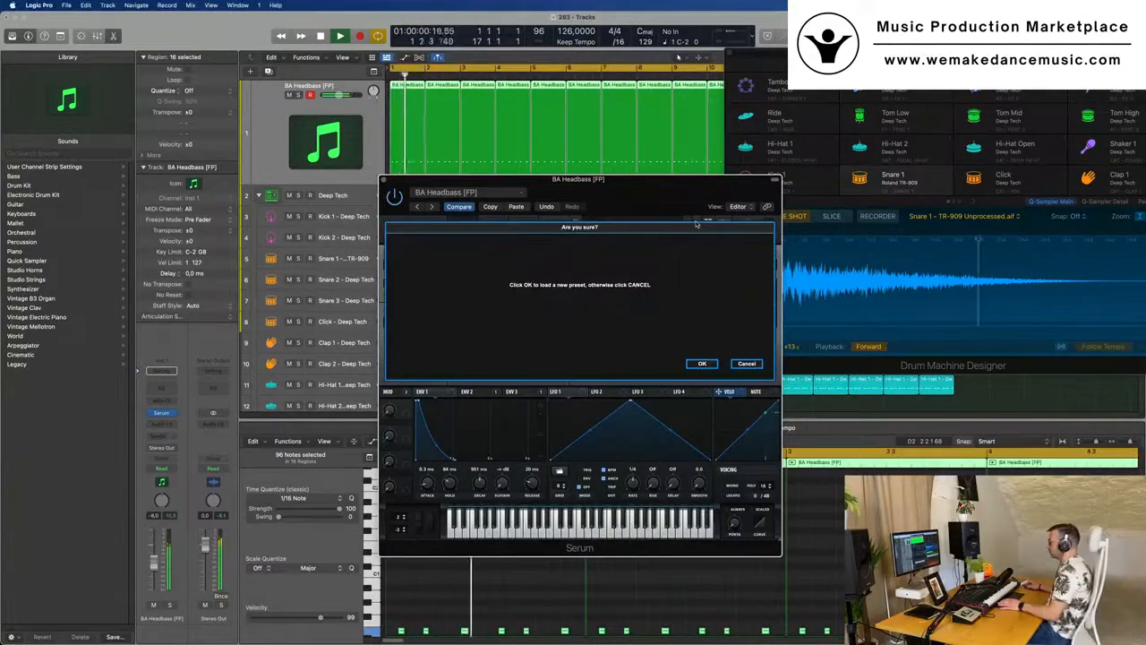
left_click(711, 365)
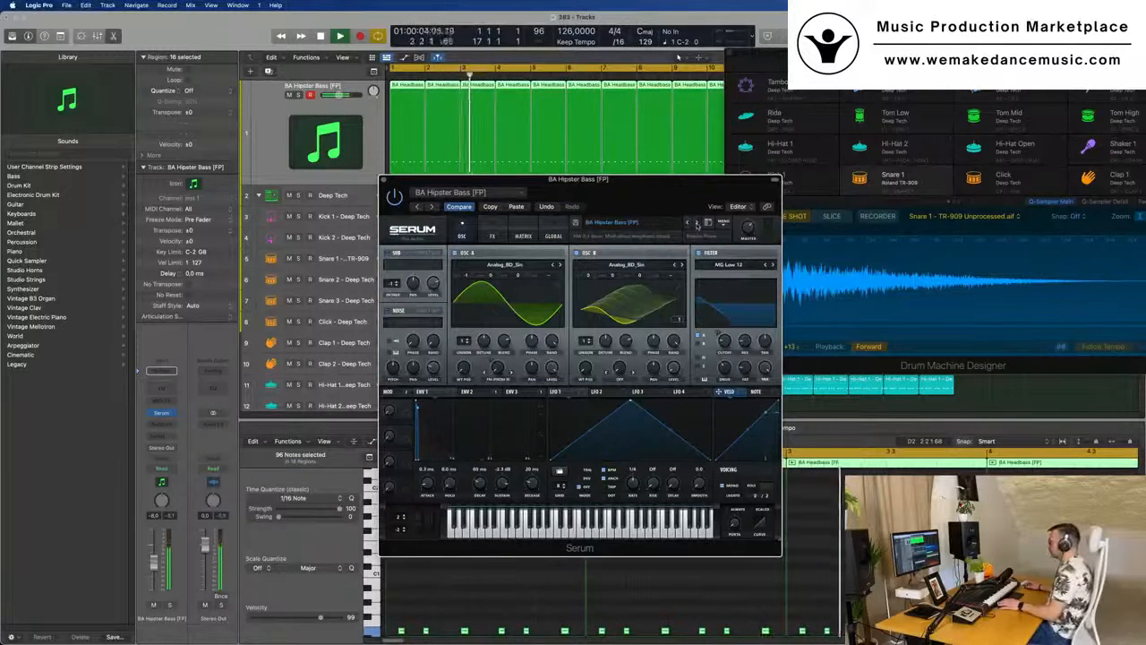
left_click(697, 223)
left_click(696, 223)
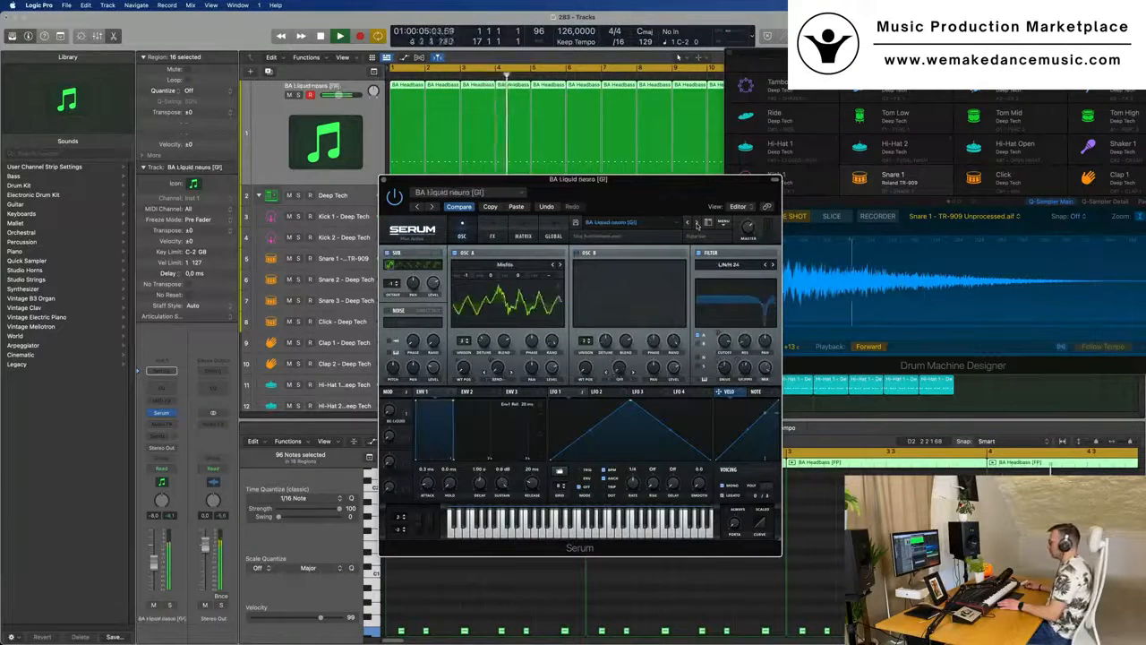
left_click(697, 223)
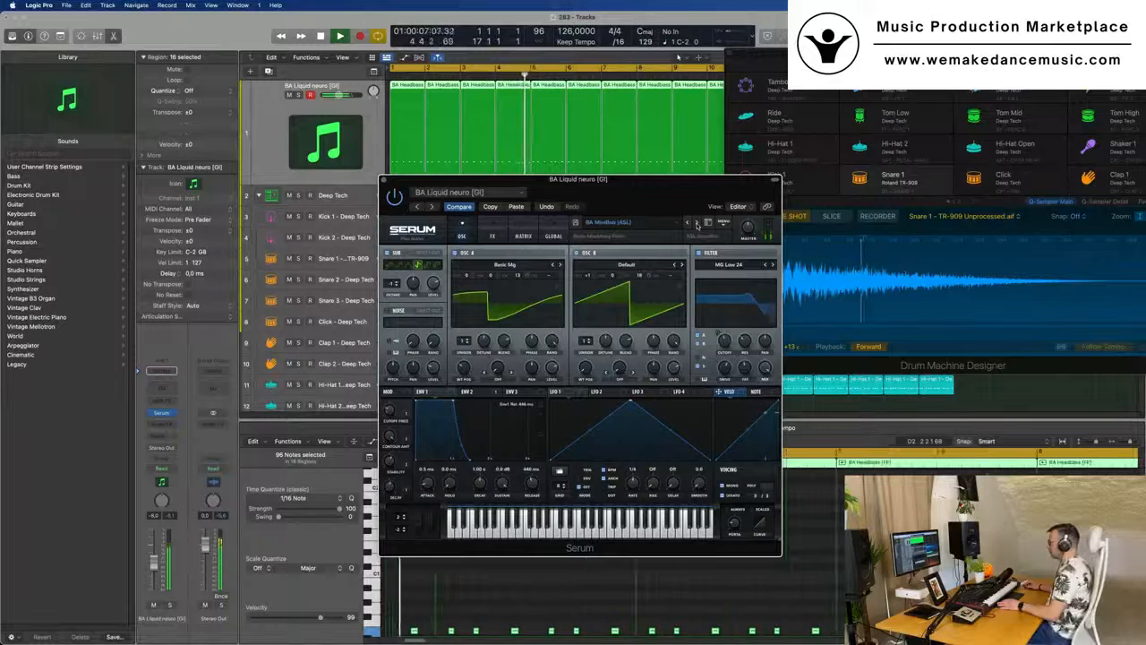
left_click(697, 223)
left_click(697, 223)
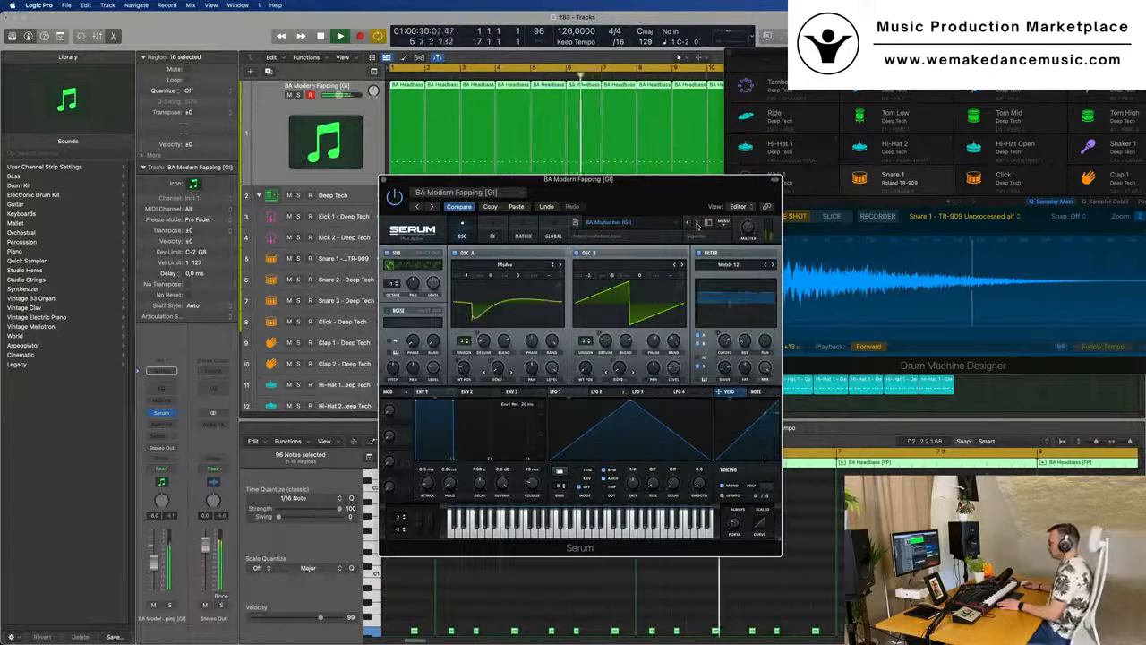
left_click(697, 223)
left_click(696, 223)
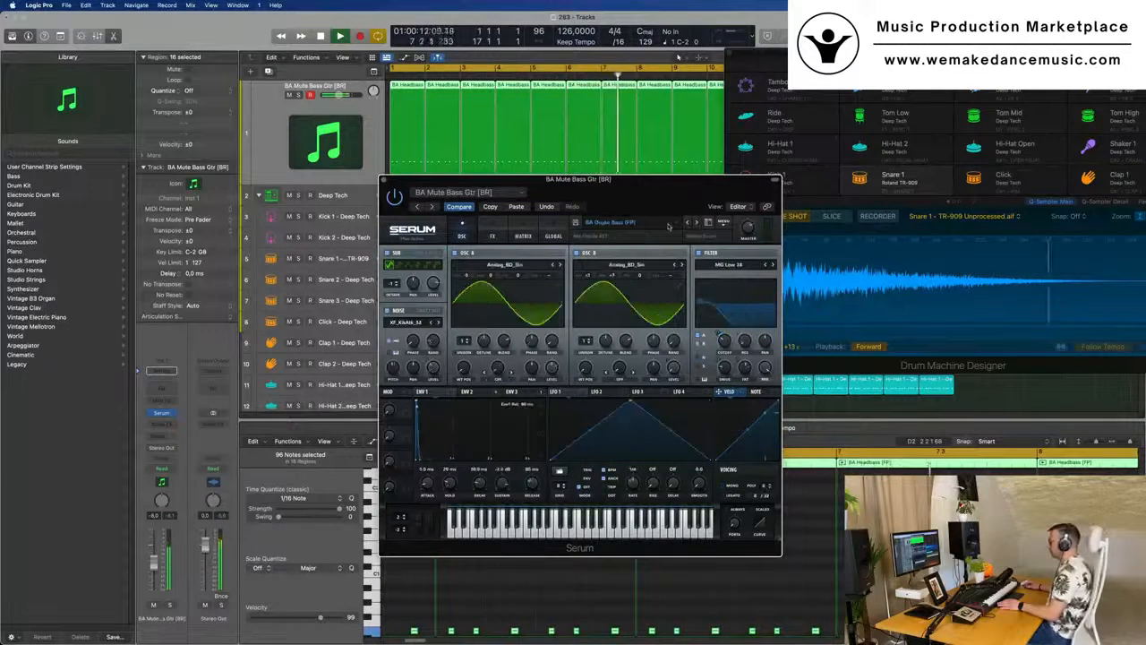
- Load the BA Ampology preset from Serum's Bass category and uncover the drum regions behind the plug-in window
left_click(707, 222)
mouse_move(677, 249)
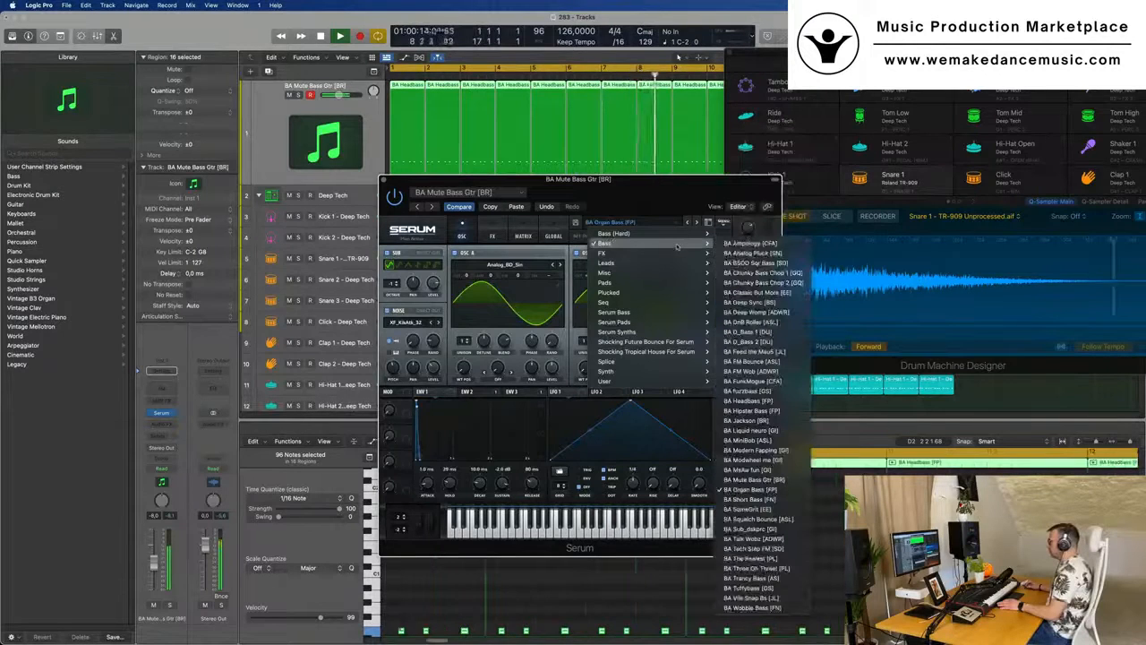
left_click(750, 243)
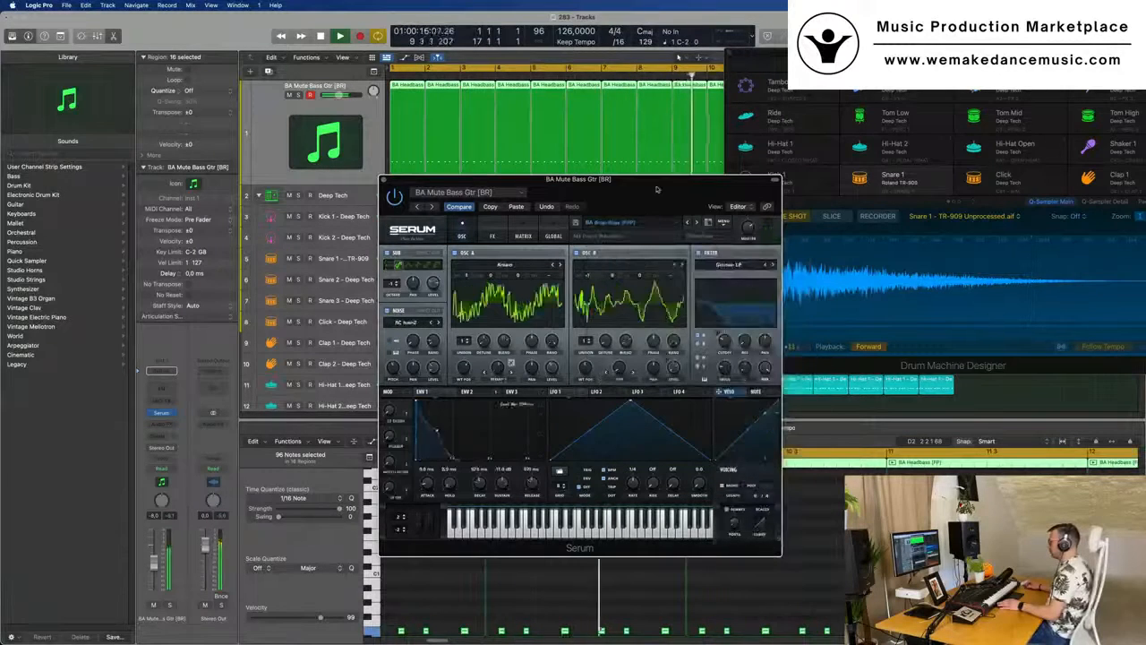
left_click_drag(656, 184, 777, 173)
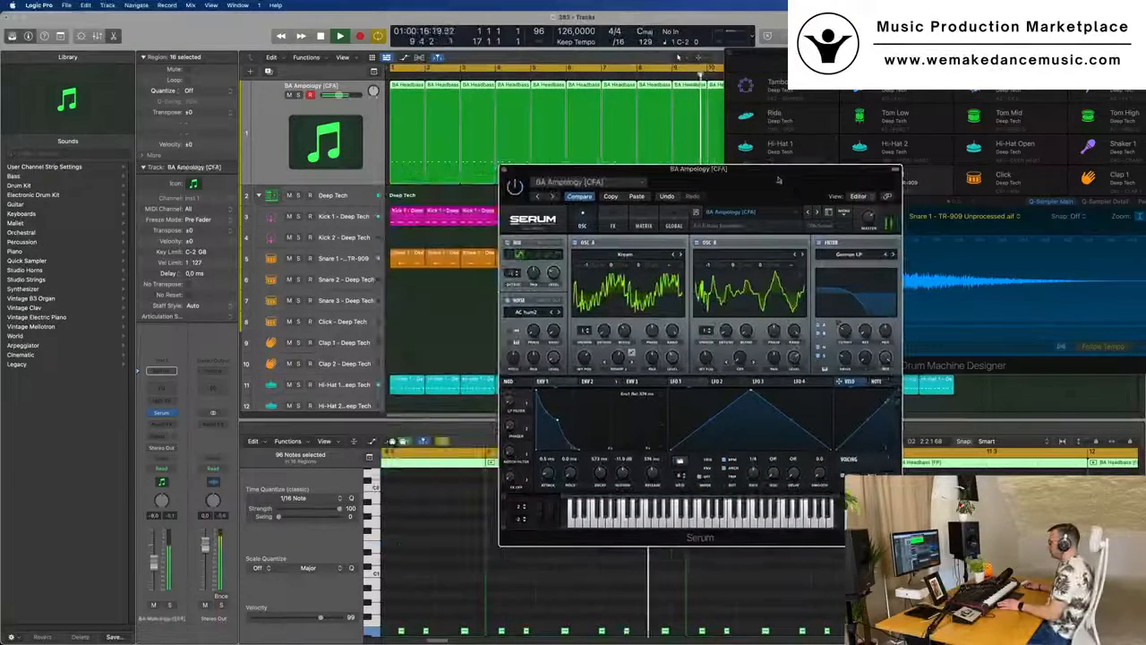
- Audition the Serum bass presets following BA Ampology during playback and settle on BA Headbass [FP]
left_click(816, 214)
left_click(818, 213)
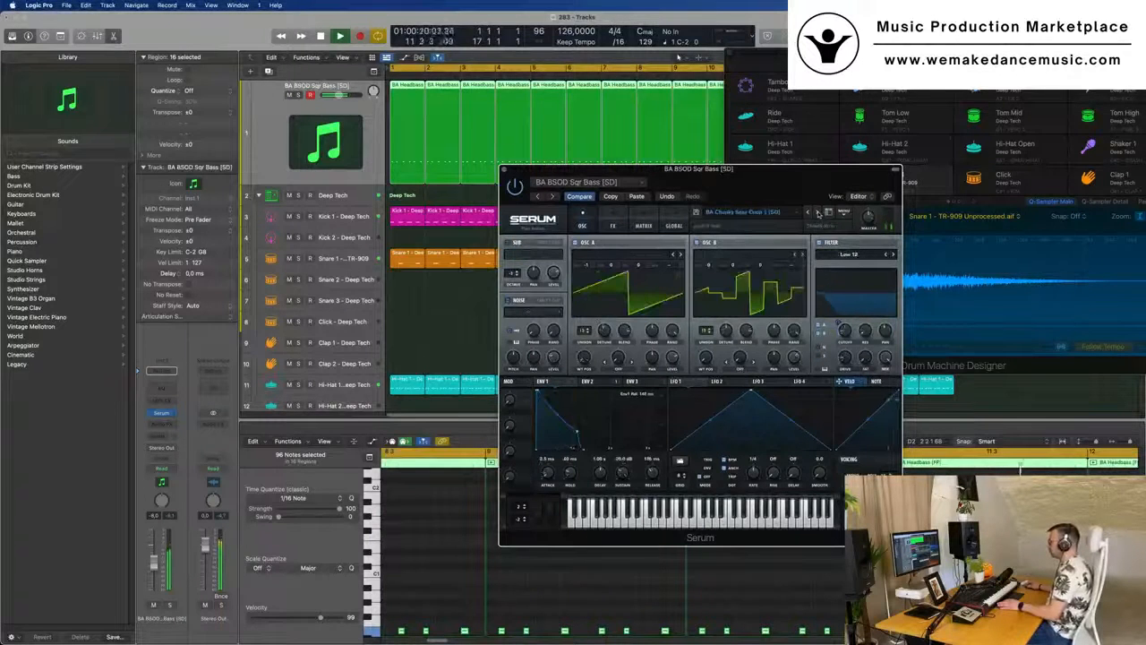
left_click(818, 213)
left_click(817, 213)
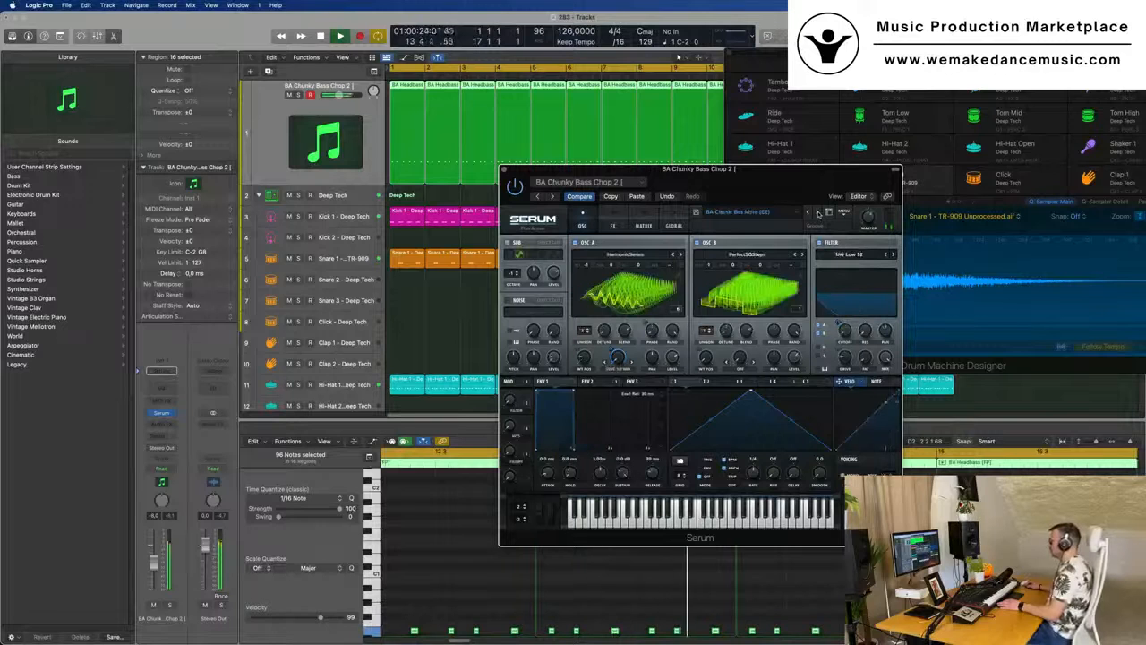
left_click(817, 213)
left_click(818, 213)
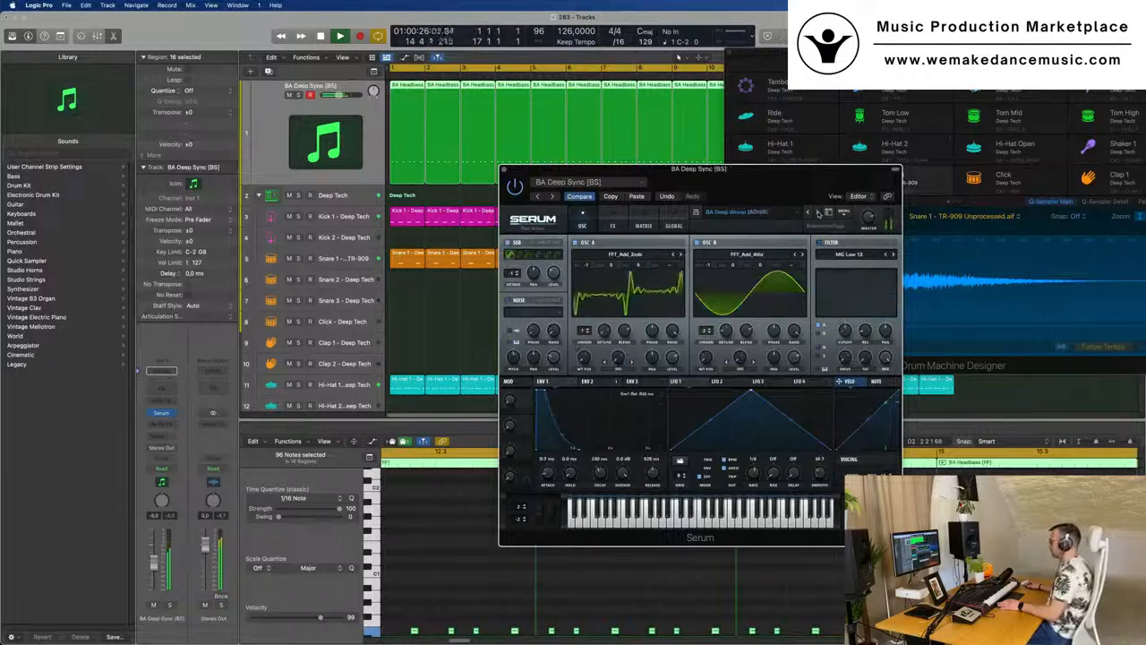
left_click(817, 213)
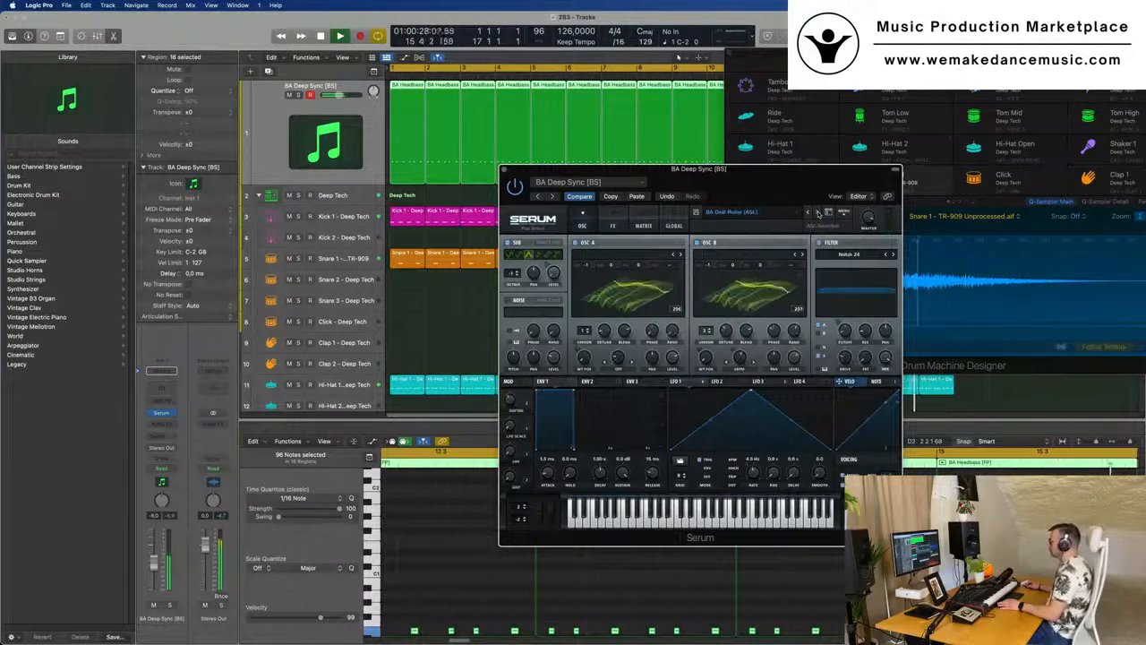
left_click(817, 213)
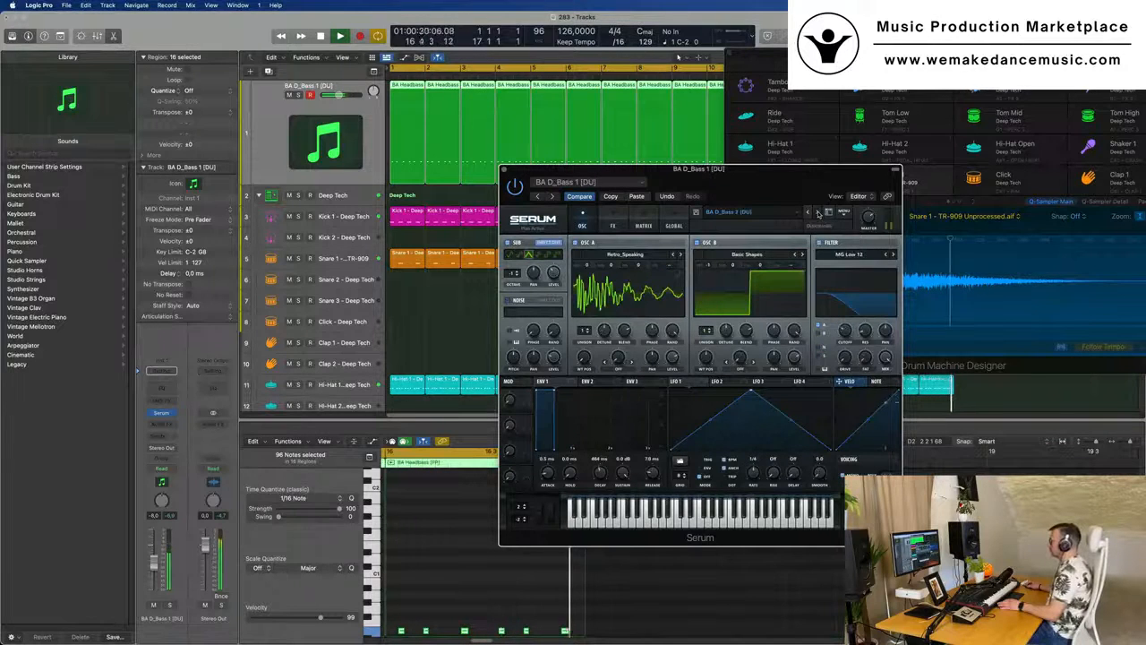
left_click(817, 214)
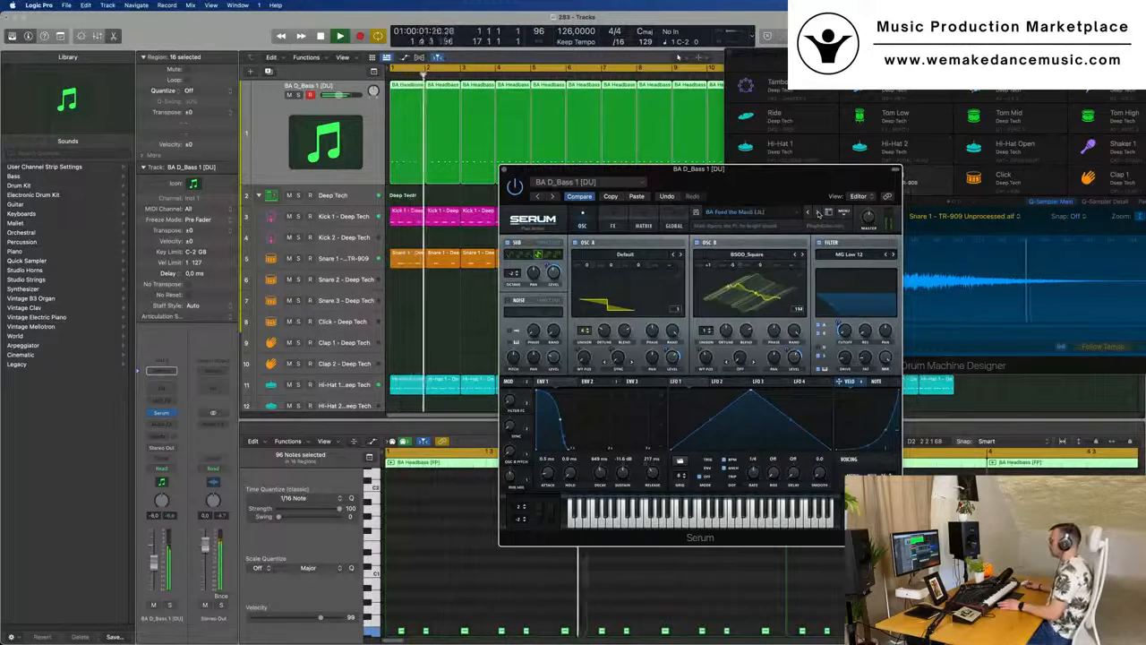
left_click(818, 214)
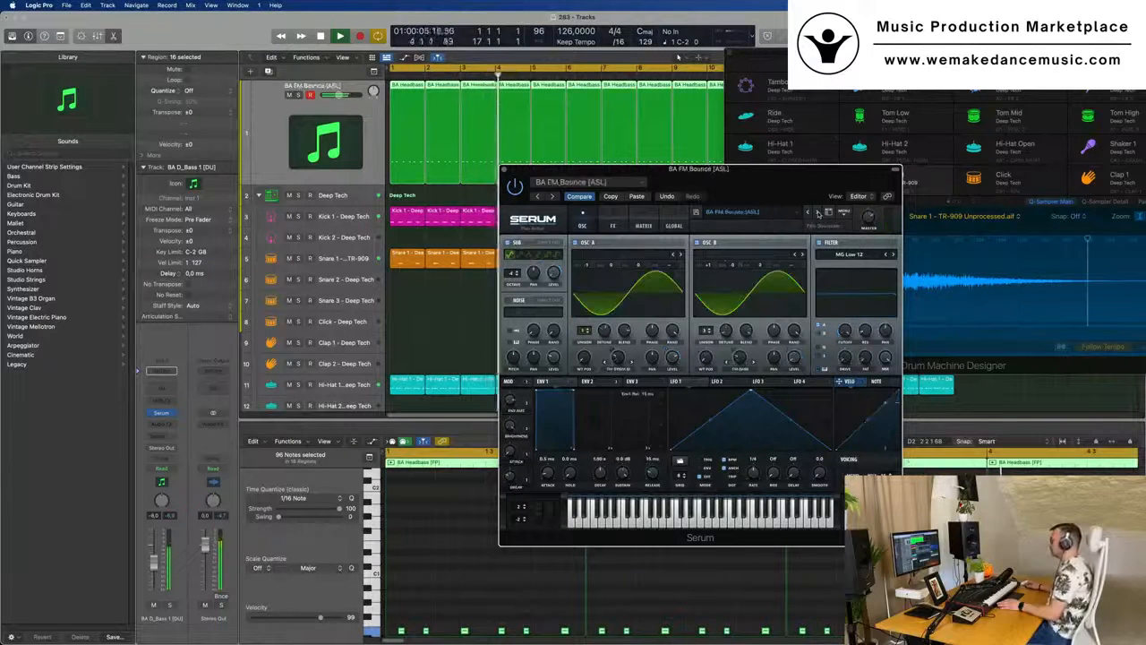
left_click(817, 214)
left_click(817, 213)
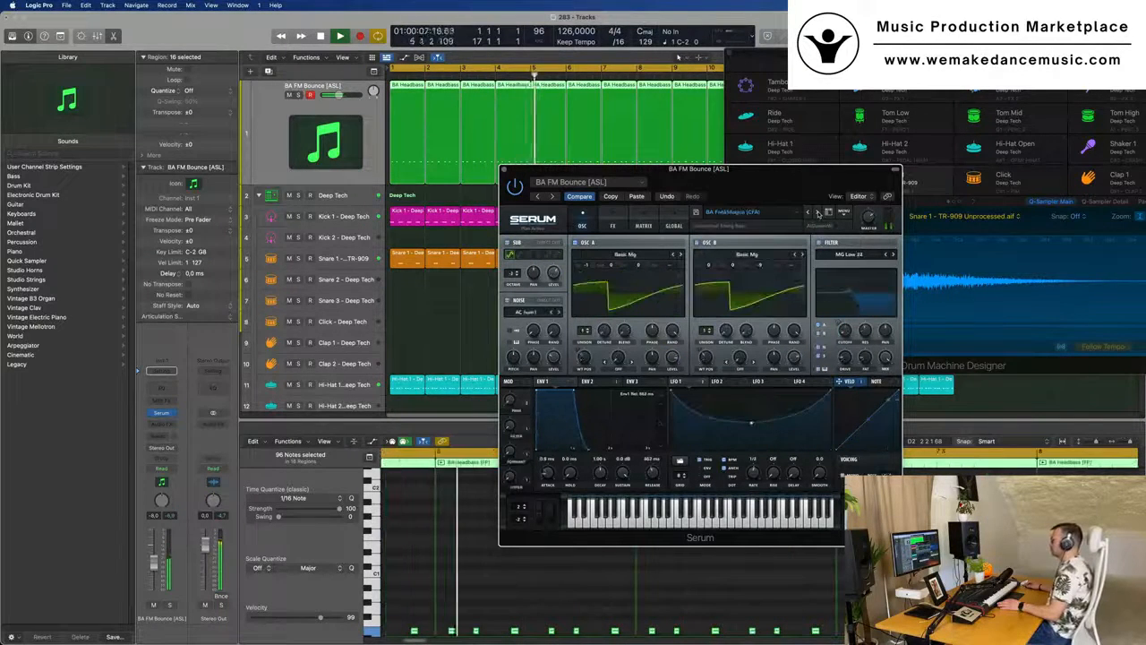
left_click(817, 213)
left_click(818, 214)
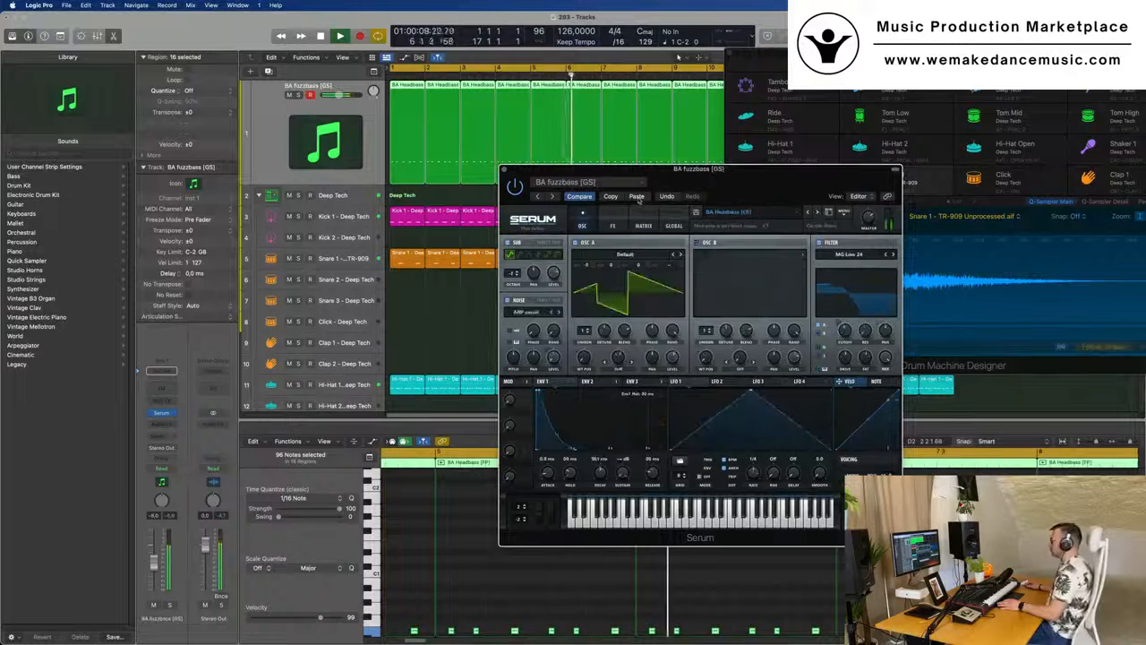
- Lower the filter cutoff of the BA Headbass preset and close the Serum window
left_click_drag(755, 188, 821, 186)
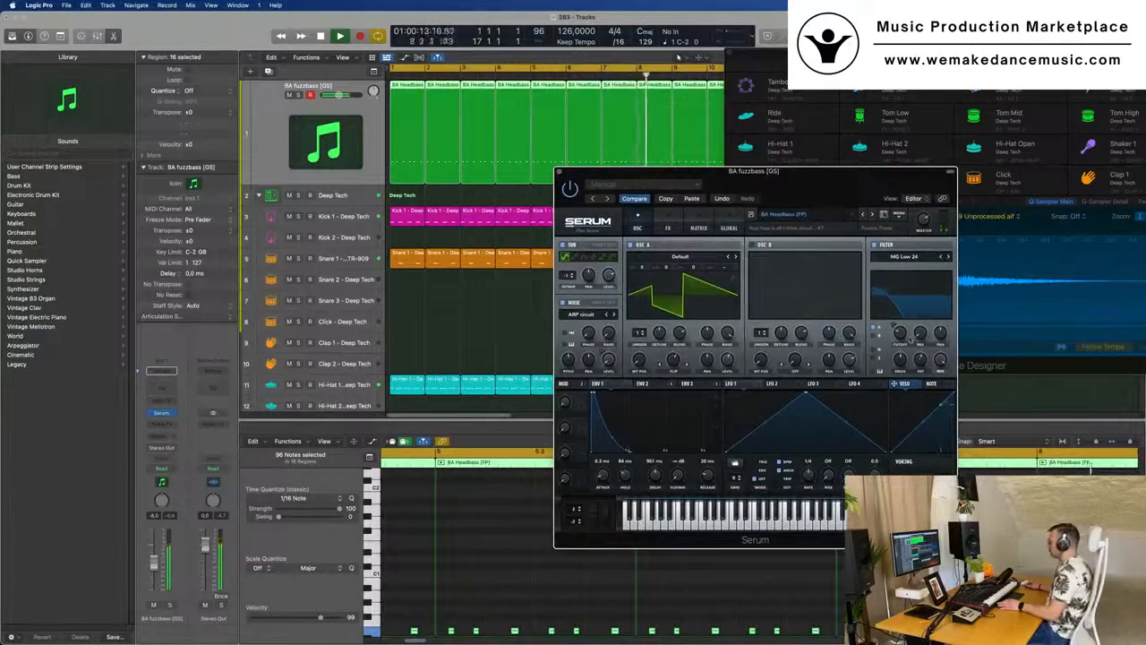
left_click_drag(900, 333, 906, 347)
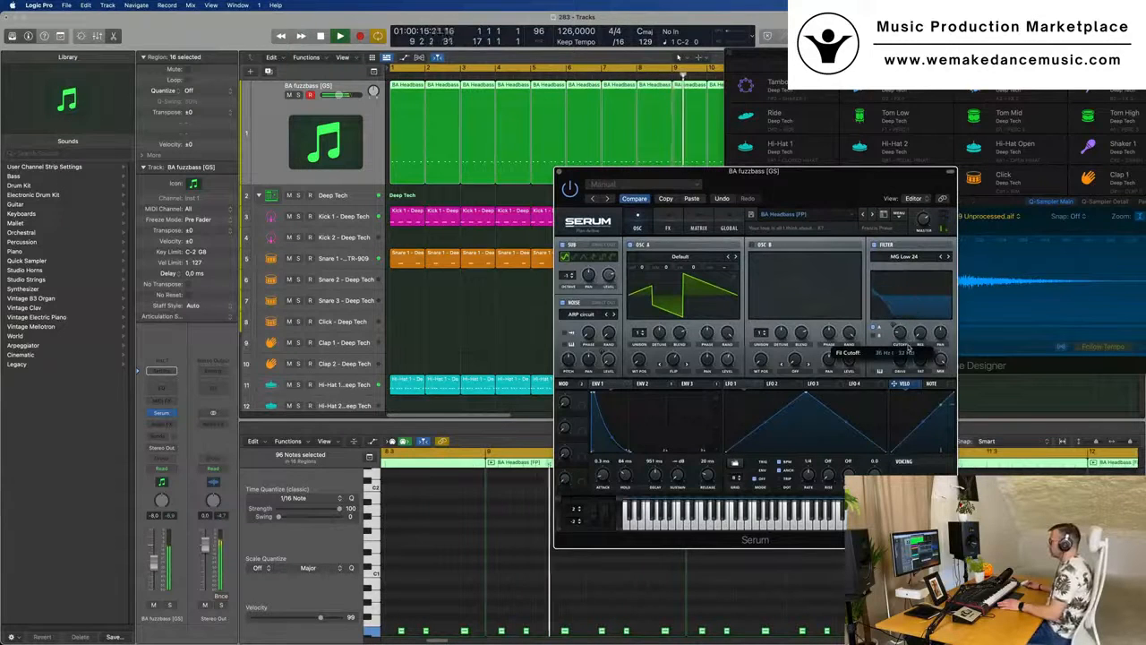
left_click(560, 171)
- Fit all 16 bars of the arrangement in view and restart playback from the beginning
key("super+Left")
key("super+Left")
key("super+Left")
key("super+Left")
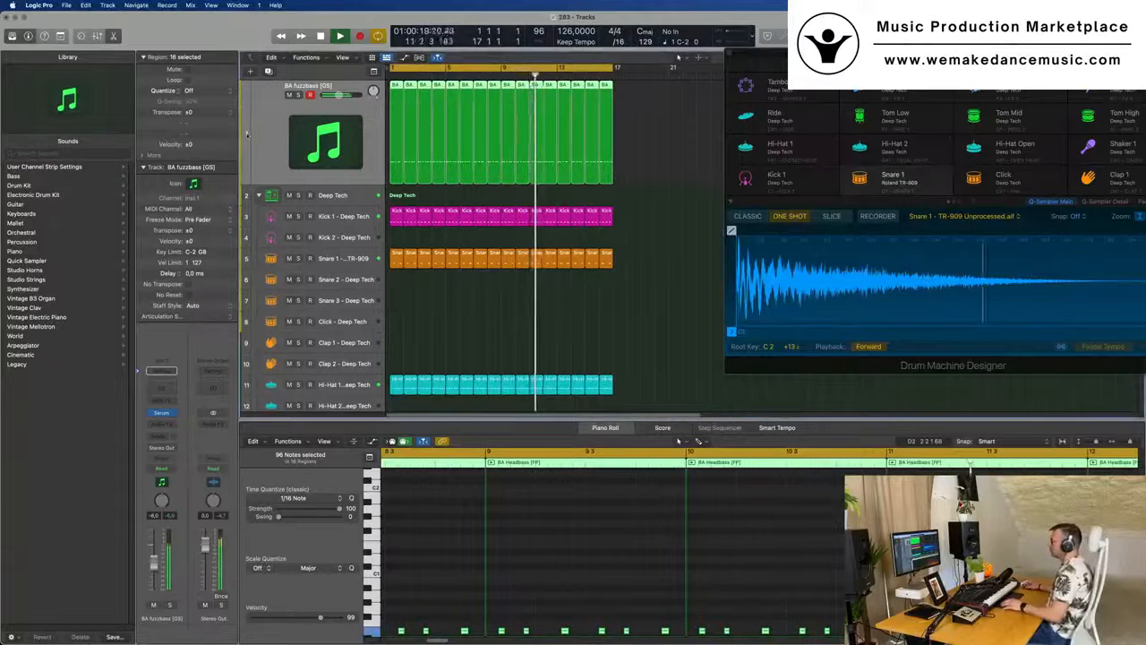
key("Return")
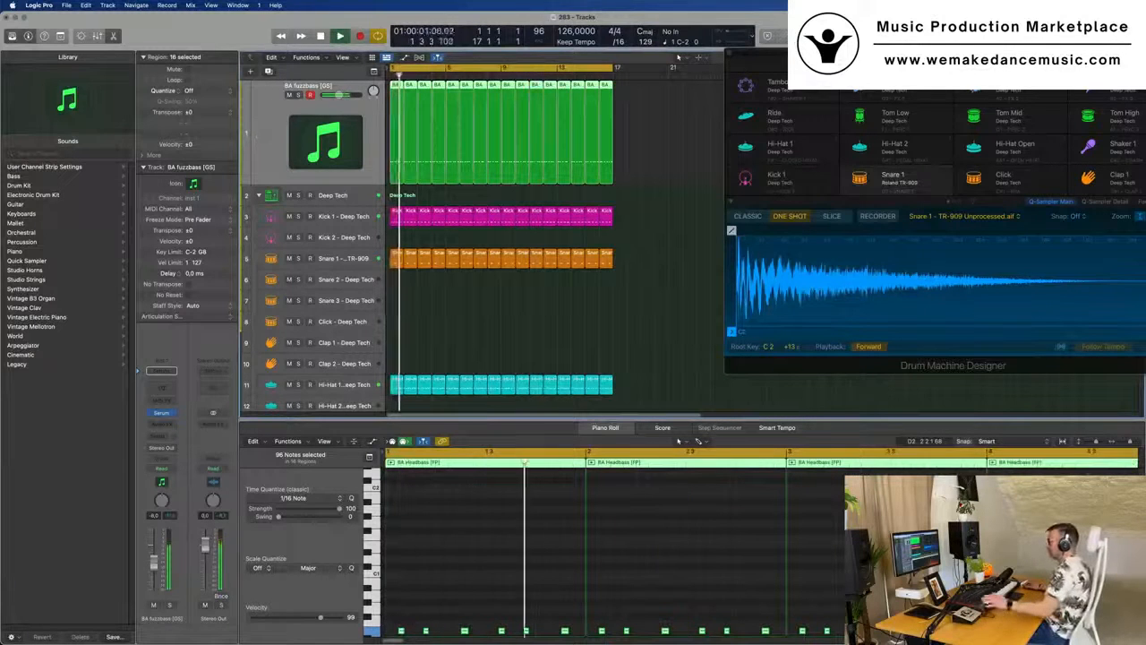
- Review the note patterns of the Hi-Hat 1 and Hi-Hat Open tracks, restarting playback from the beginning
left_click(349, 376)
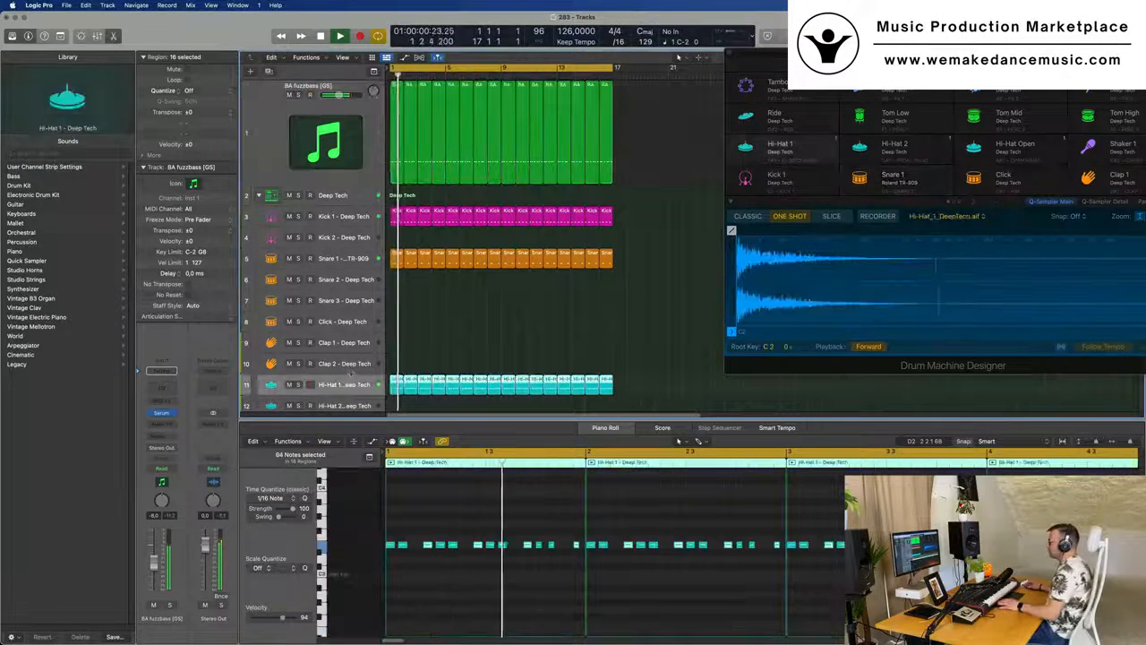
scroll(350, 385, "down", 2)
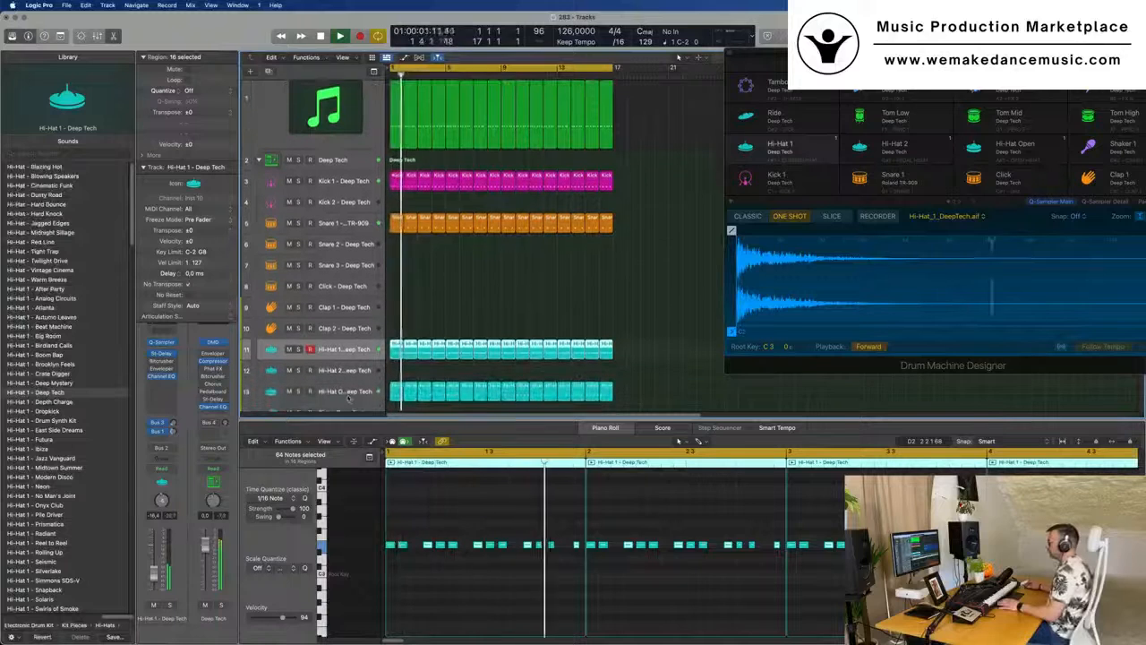
left_click(349, 393)
key("Return")
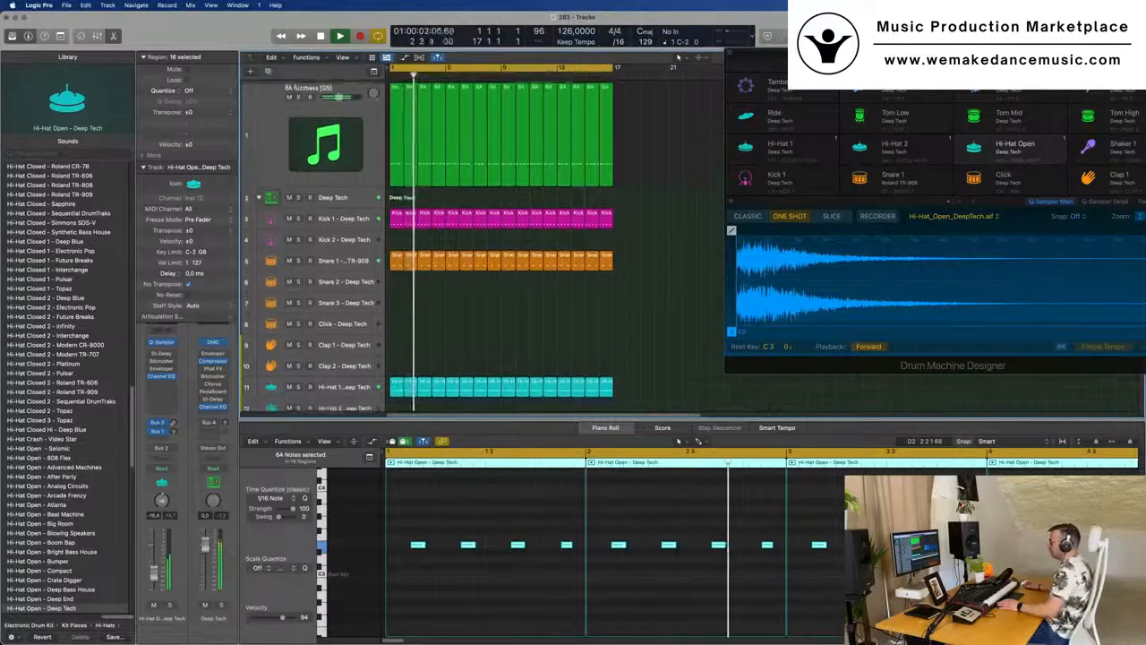
- Duplicate the BA fuzzbass instrument track with its Serum settings and select the new empty track
left_click(279, 108)
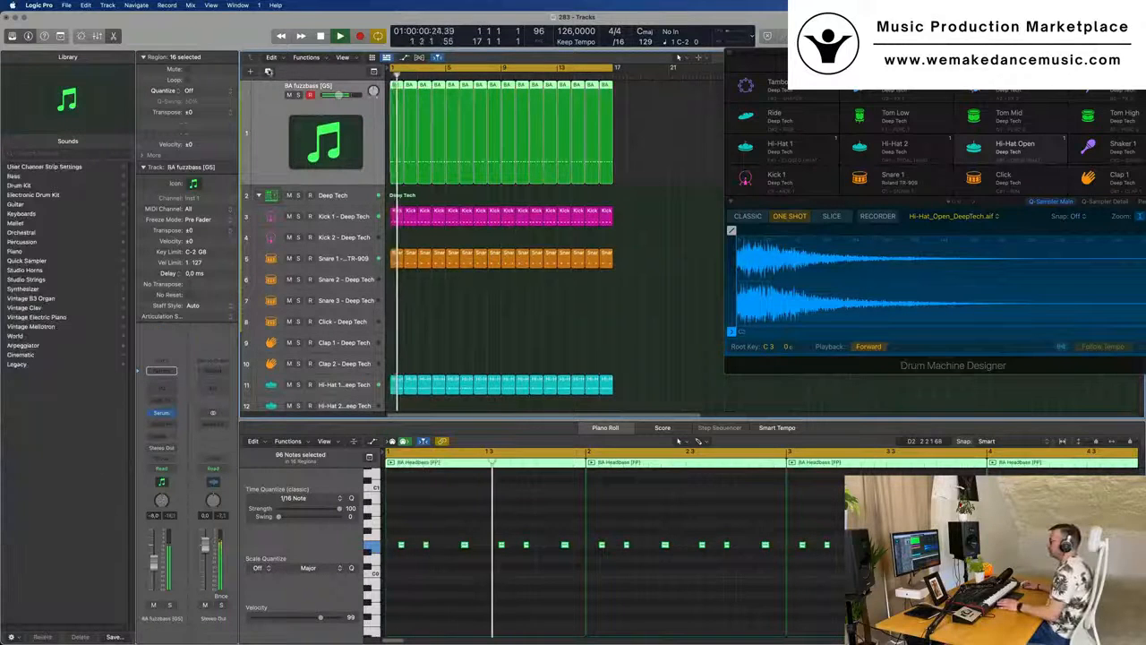
left_click(268, 71)
key("space")
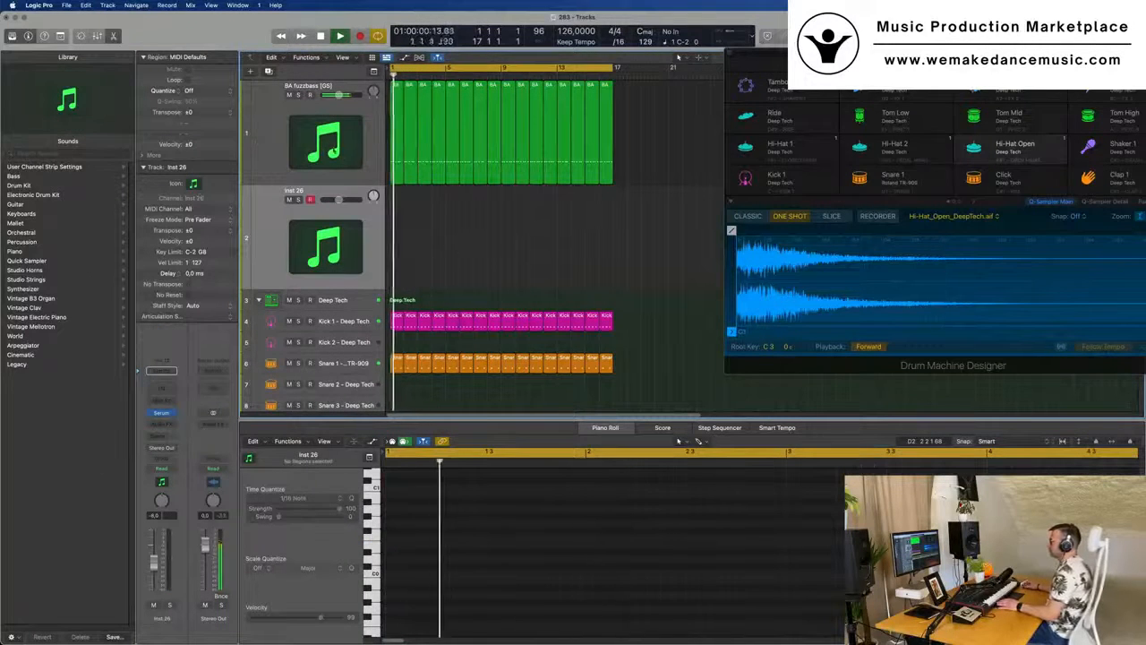
left_click(257, 154)
left_click(257, 224)
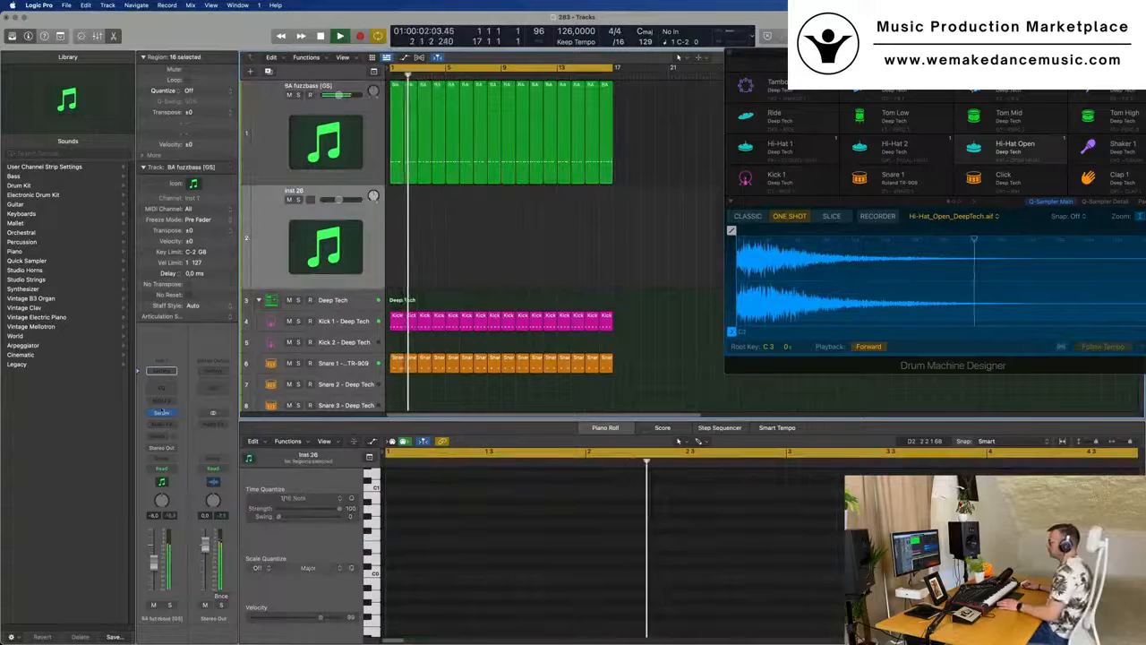
- Open Serum on the new track and load the Progress preset from the Serum Pads category
left_click(162, 414)
left_click_drag(585, 139, 466, 115)
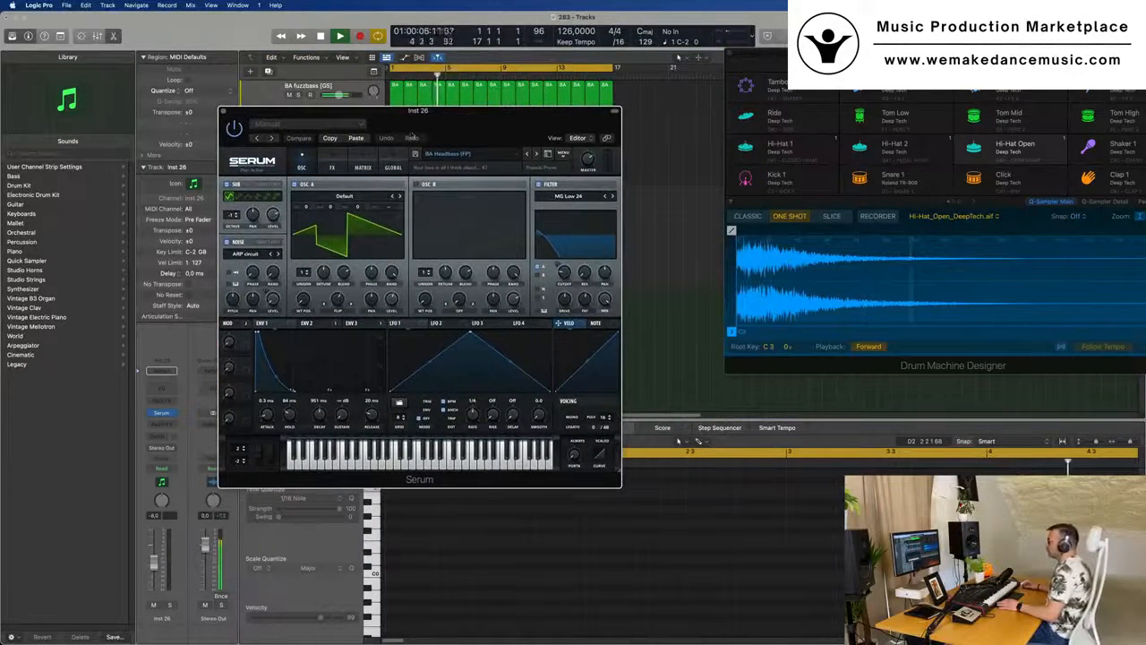
left_click(463, 154)
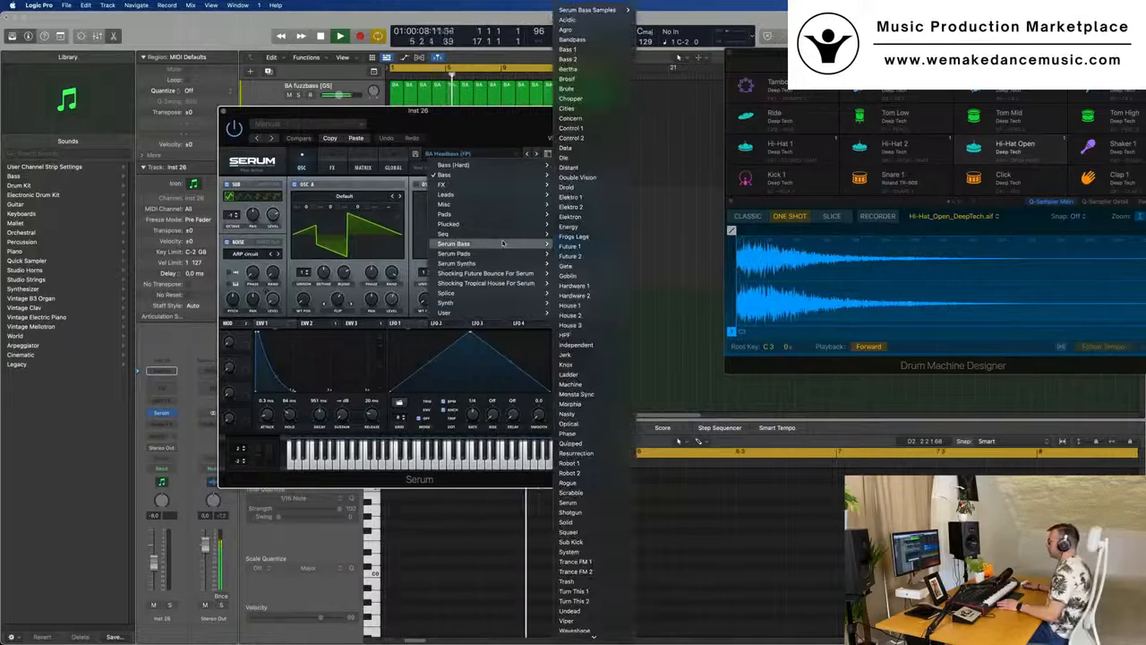
mouse_move(501, 253)
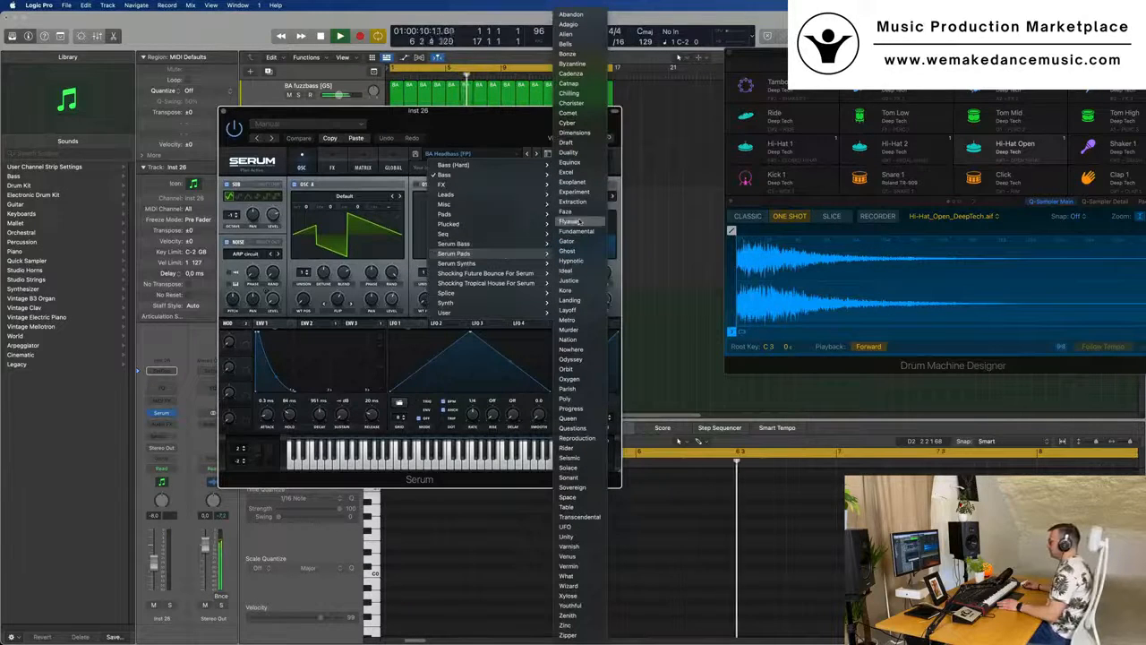
left_click(583, 411)
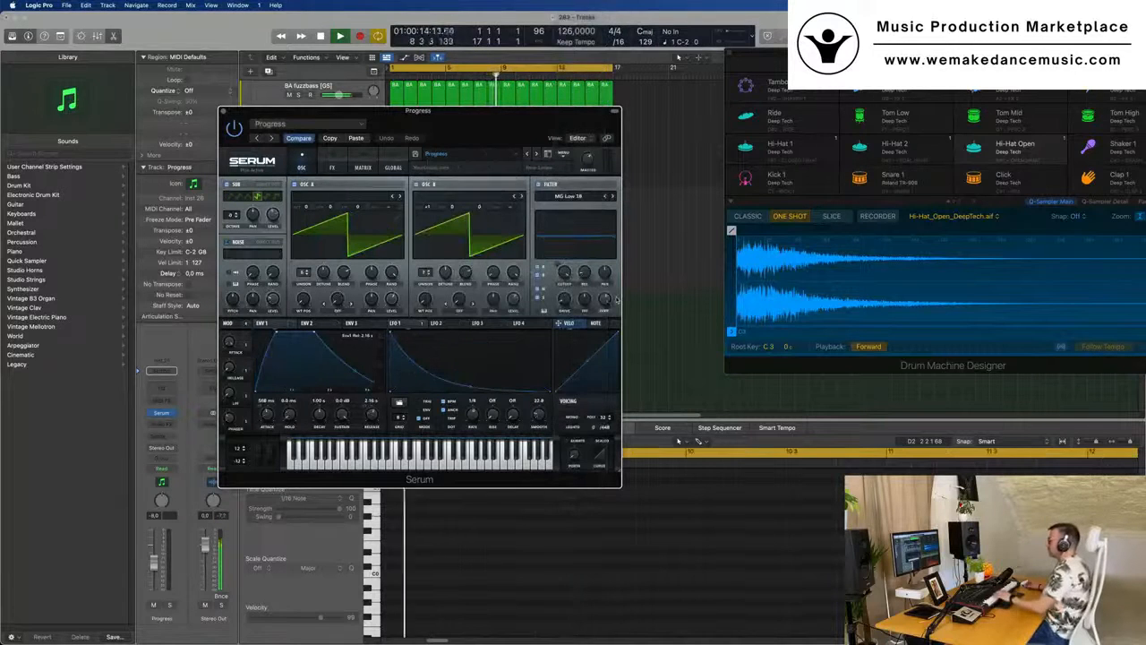
- Audition the Queen, Questions and Reproduction pad presets over the playing loop
left_click_drag(417, 110, 597, 90)
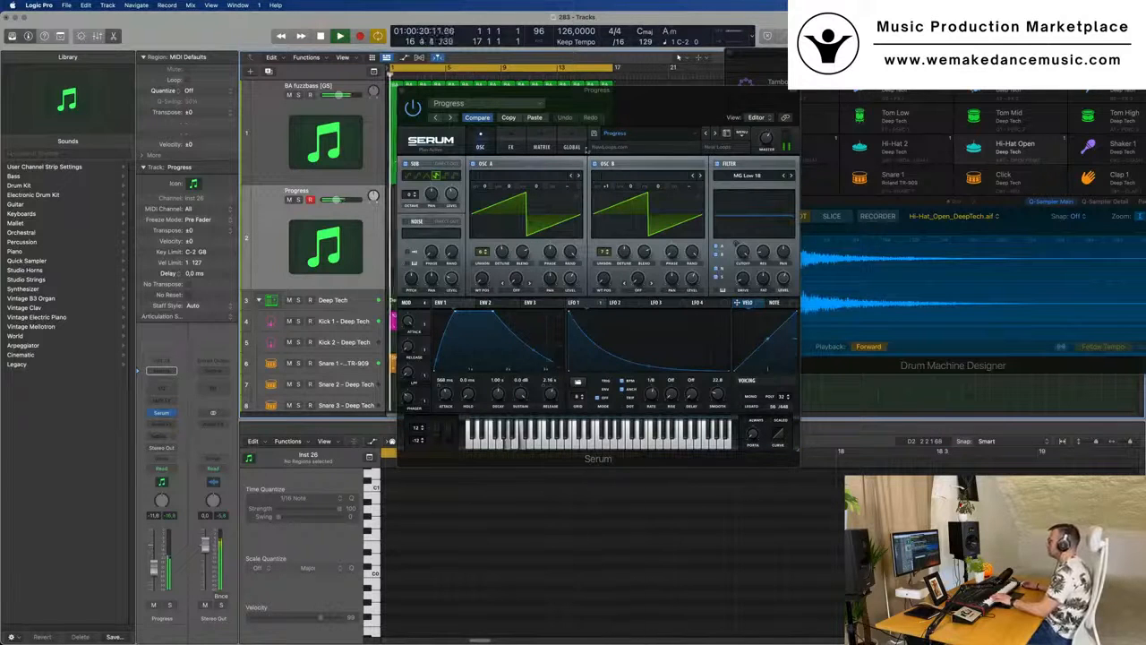
left_click(714, 132)
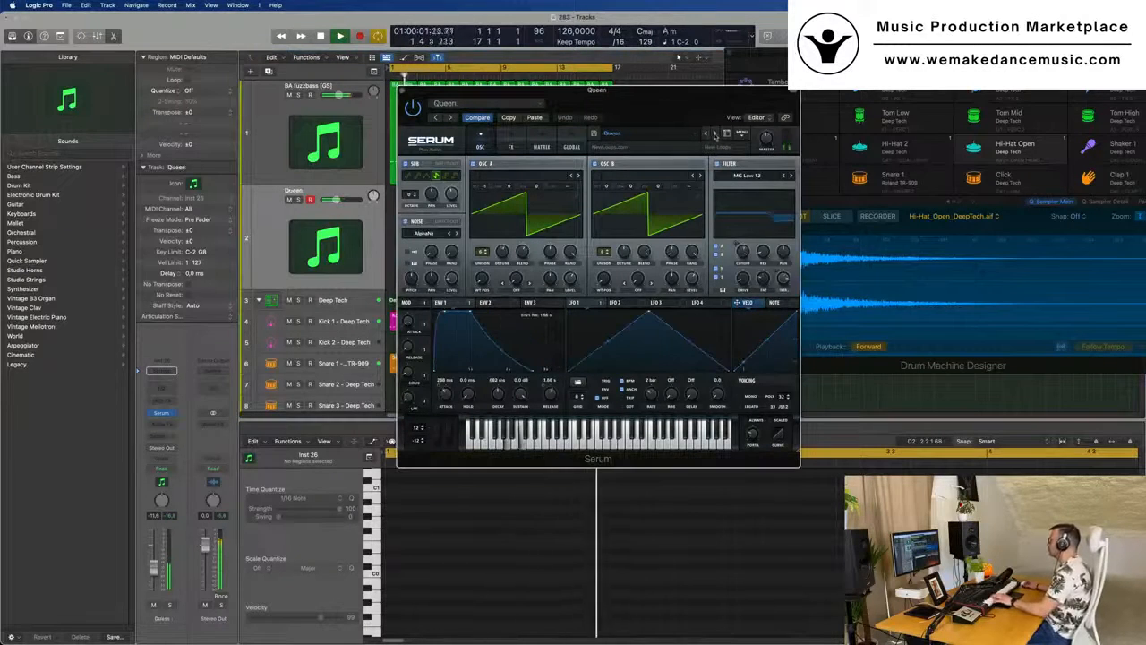
left_click(714, 132)
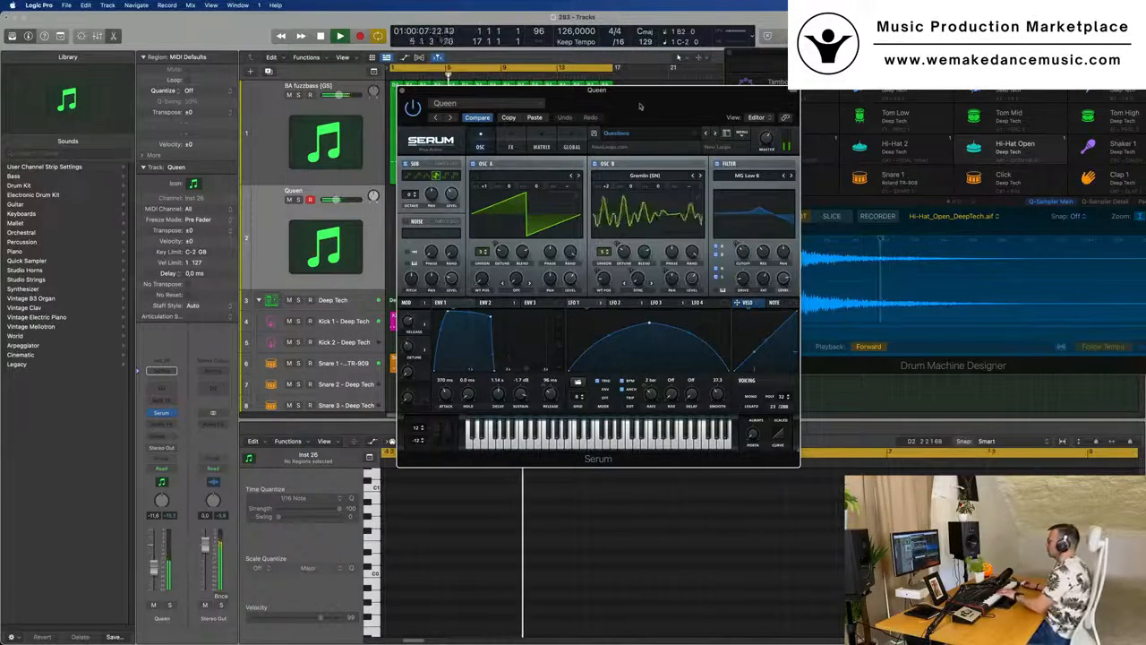
left_click_drag(684, 104, 552, 134)
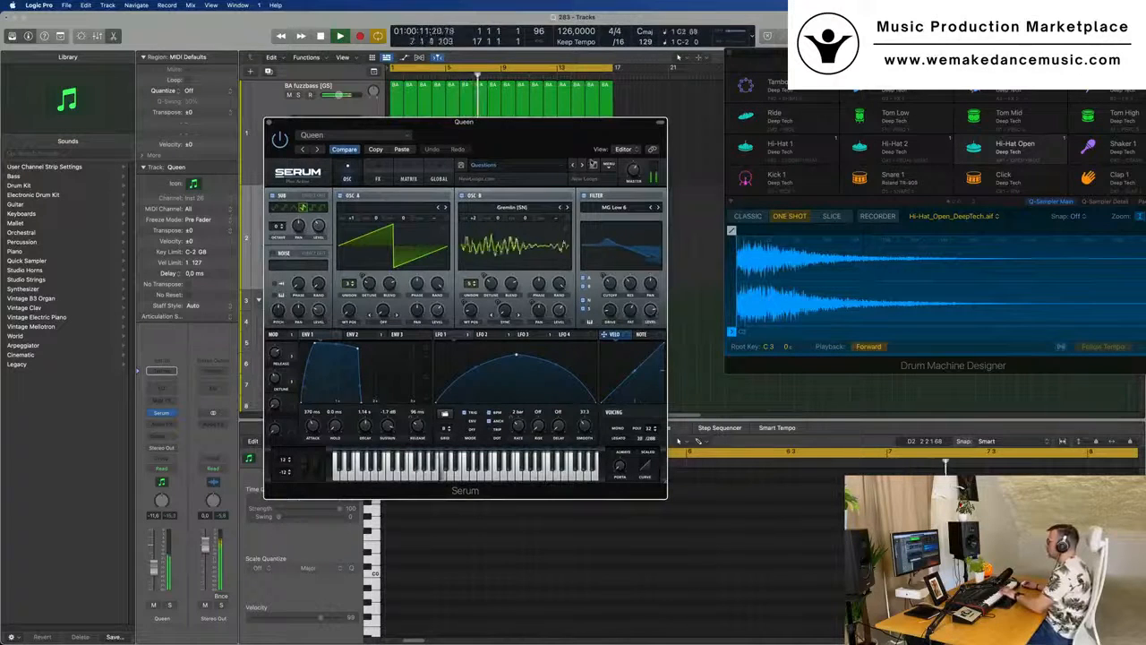
left_click(570, 166)
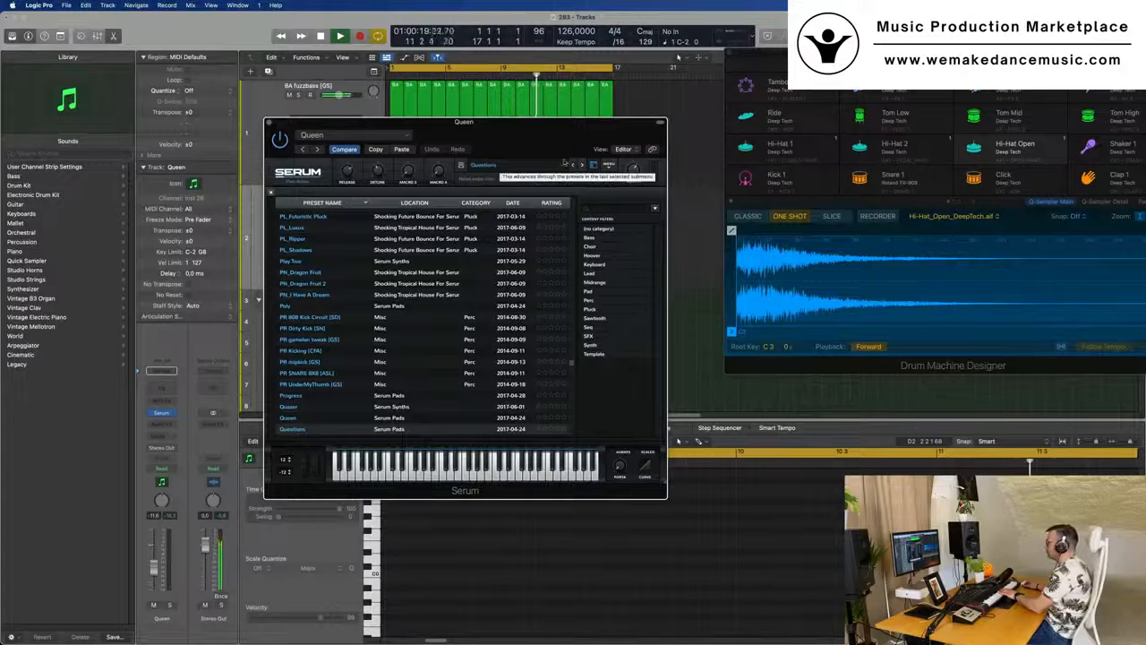
left_click(581, 166)
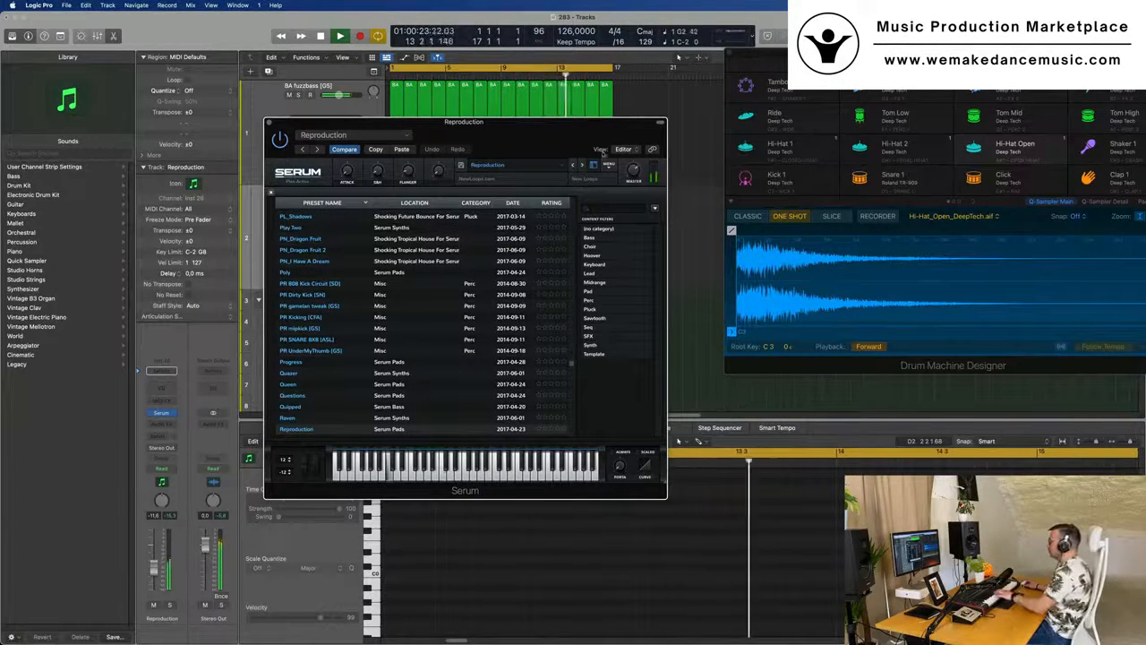
- Browse Serum's full preset list and load PD ArticWind [CFA], followed by PD BenjPad [GS], to audition them
left_click(592, 167)
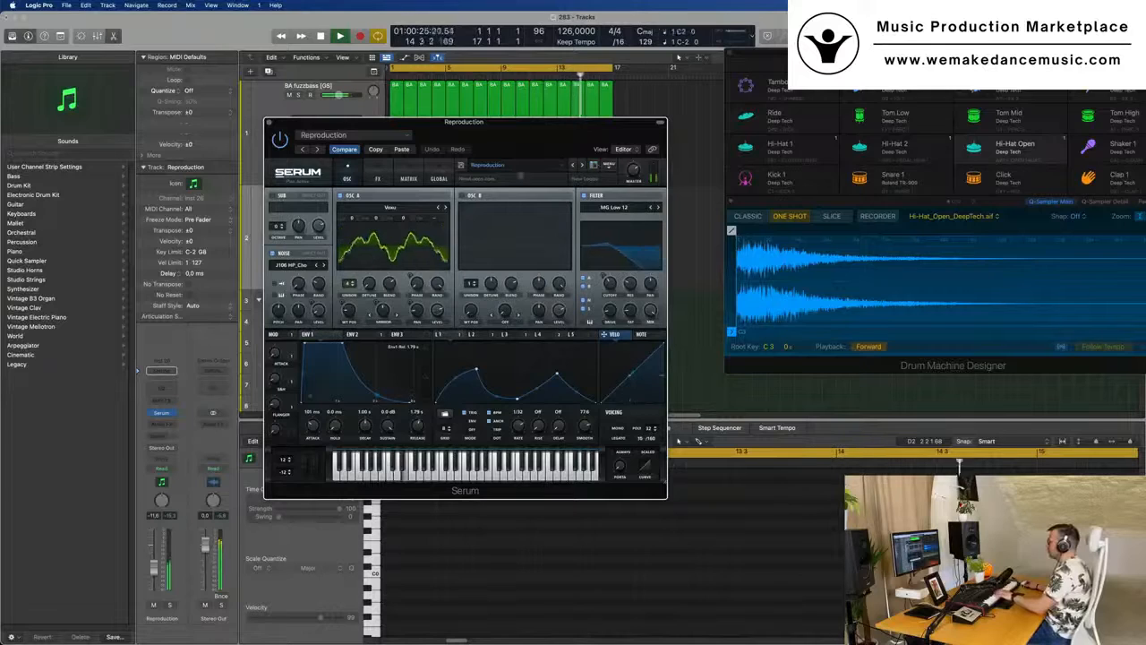
left_click(593, 166)
scroll(404, 266, "down", 10)
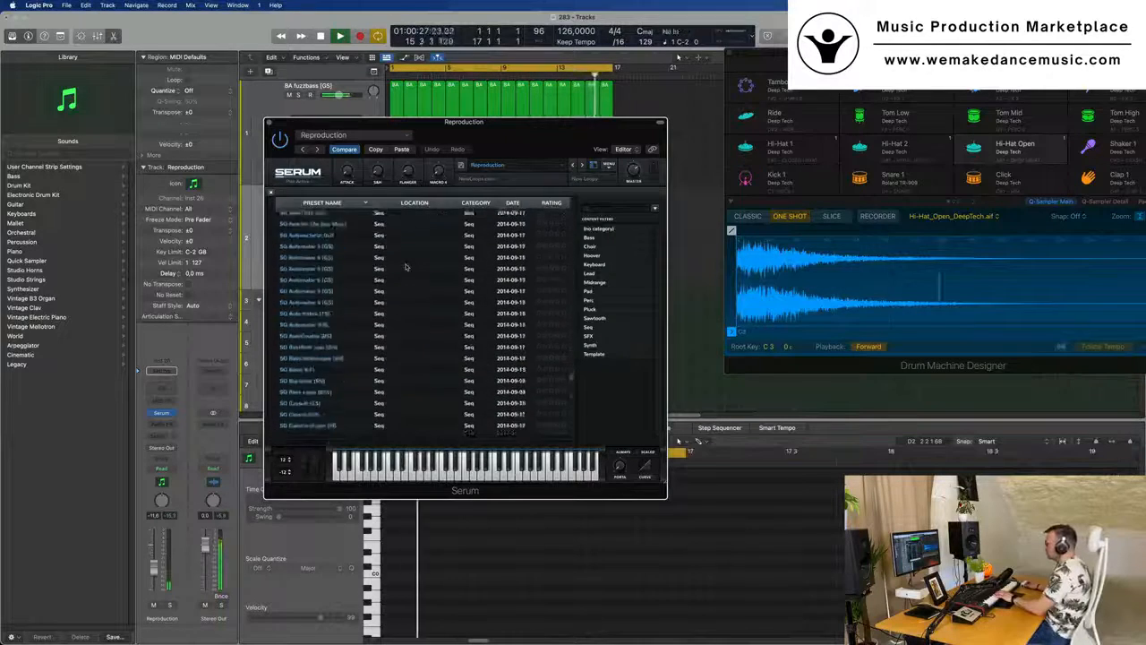
scroll(404, 265, "up", 15)
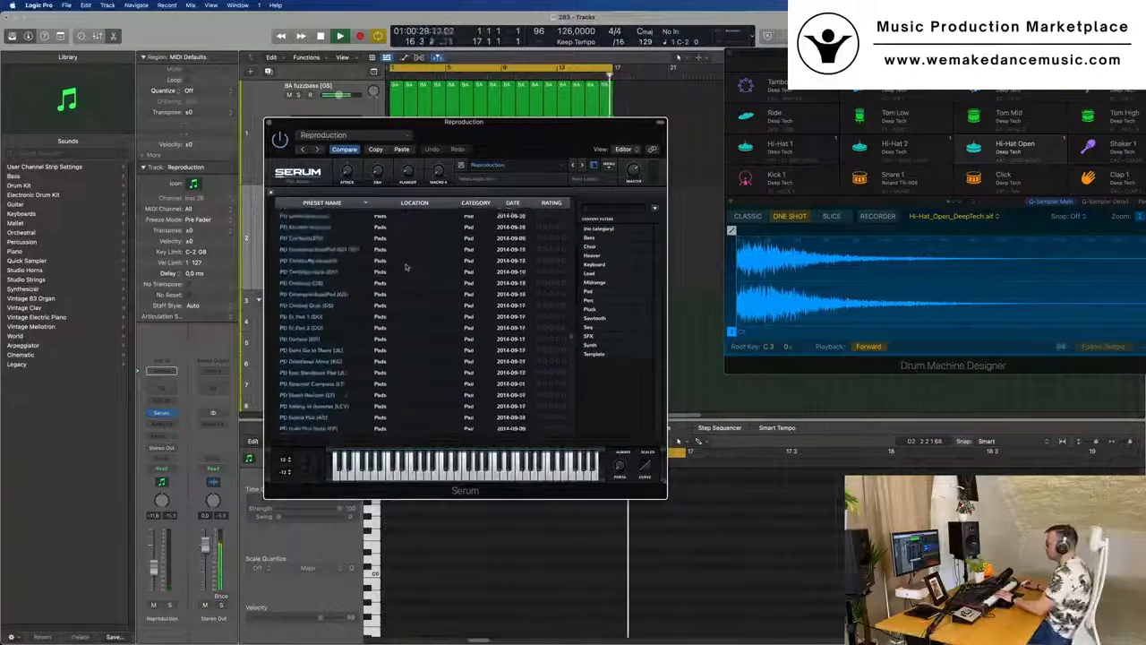
scroll(404, 266, "down", 10)
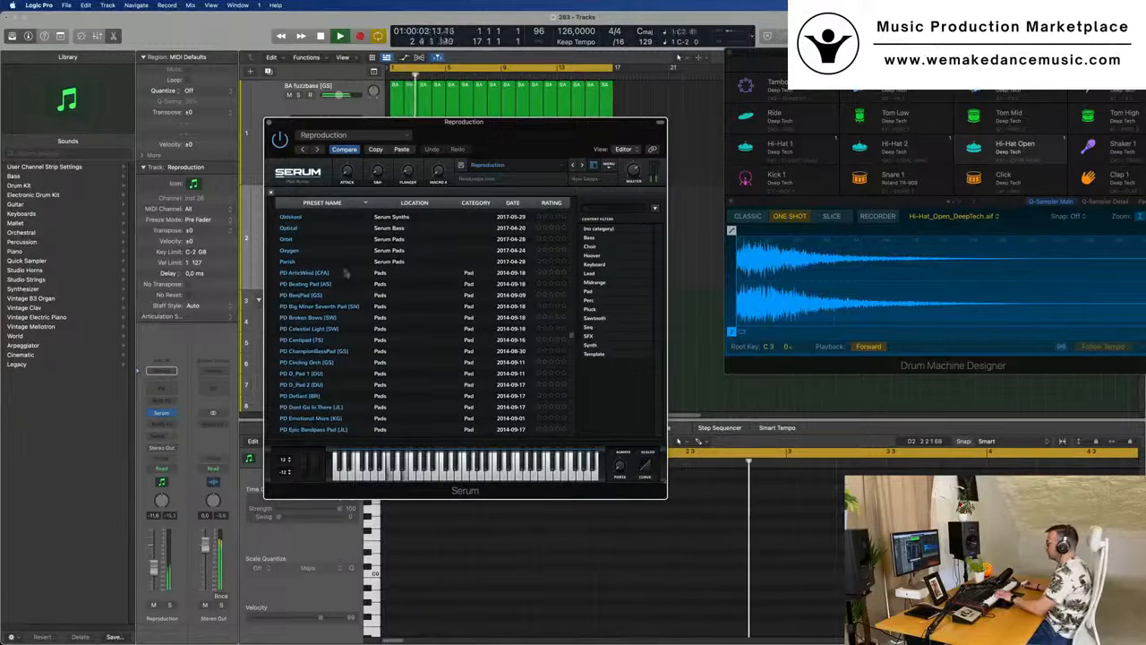
left_click(316, 274)
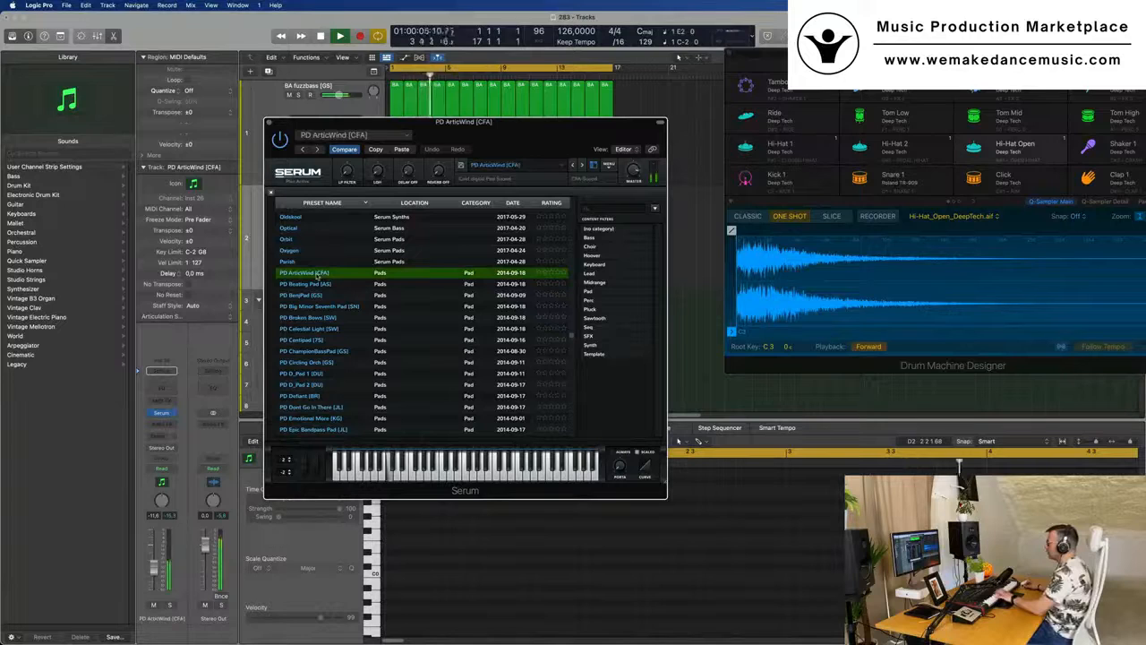
left_click(317, 295)
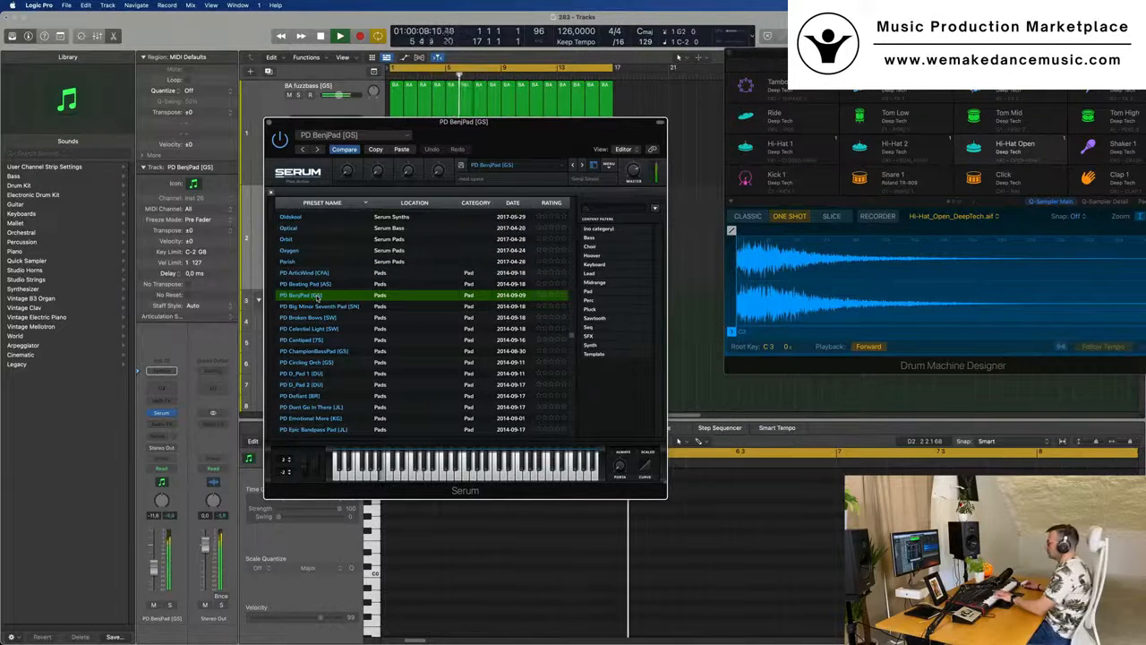
- Audition the PD Big Minor Seventh Pad [SN], PD Broken Bows [SW] and PD Epic Bandpass Pad [JL] presets over the playing loop
left_click(314, 307)
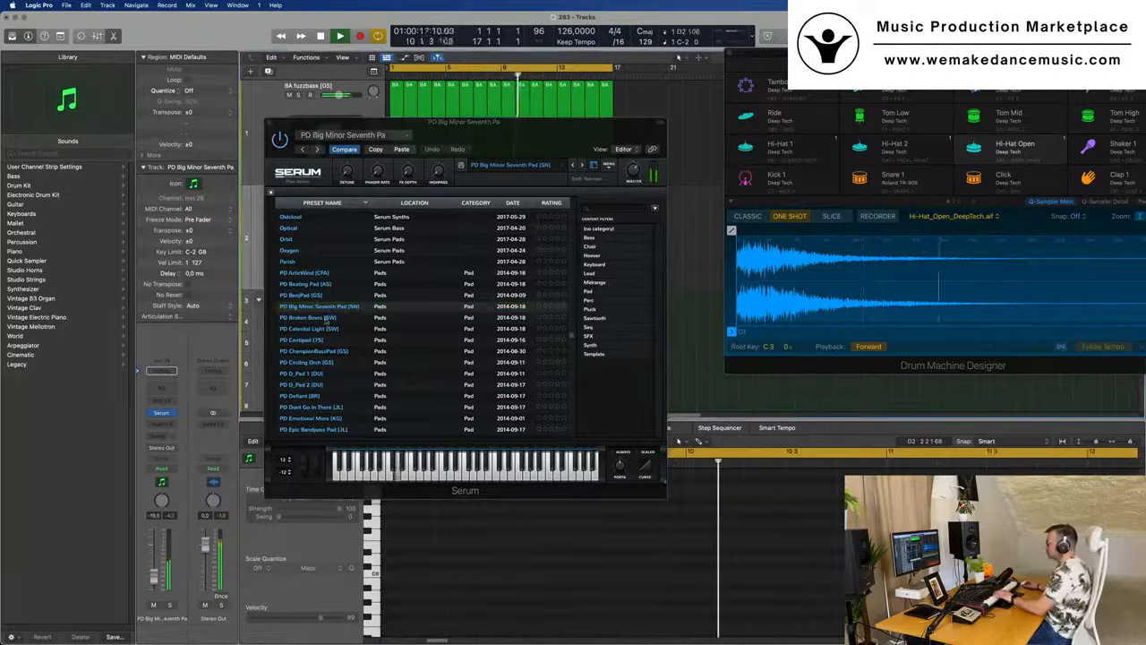
left_click(324, 318)
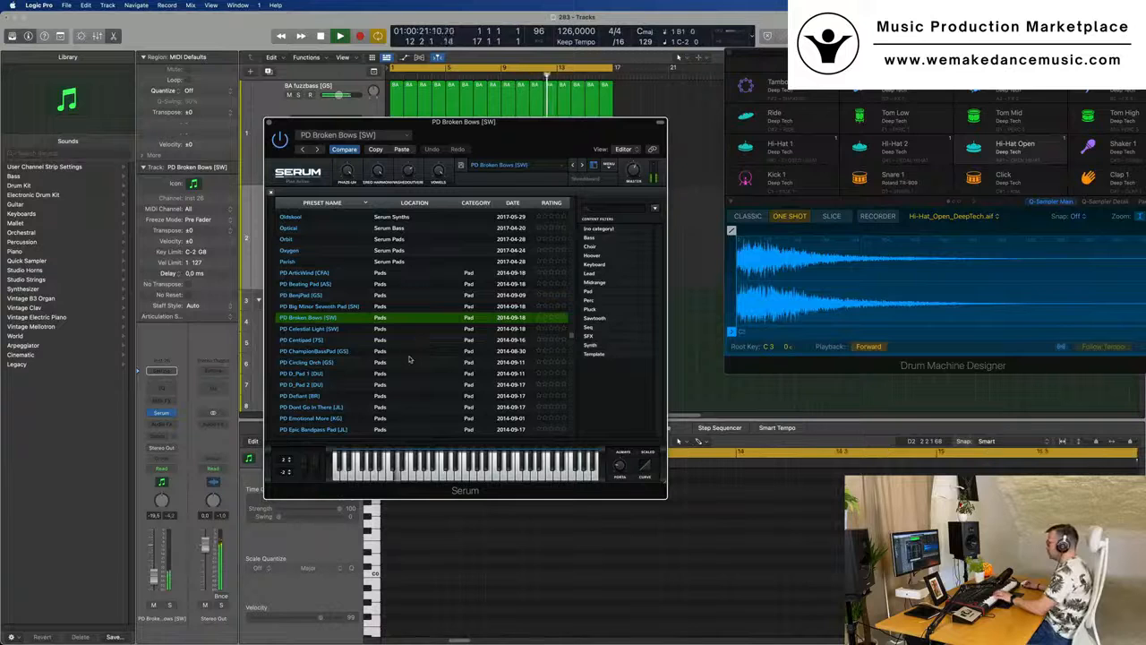
scroll(409, 359, "down", 3)
left_click(324, 359)
scroll(324, 359, "down", 3)
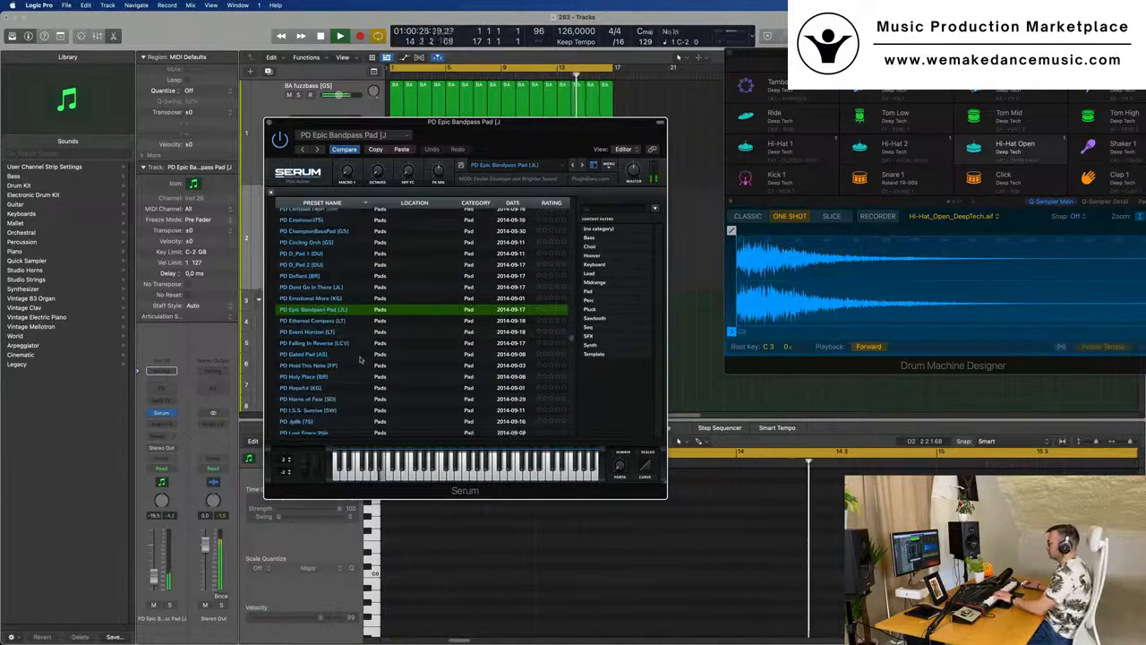
- Audition the PD Ethereal Compass [LT], PD Event Horizon [LT] and PD Horns of Fear [SD] presets
left_click(328, 310)
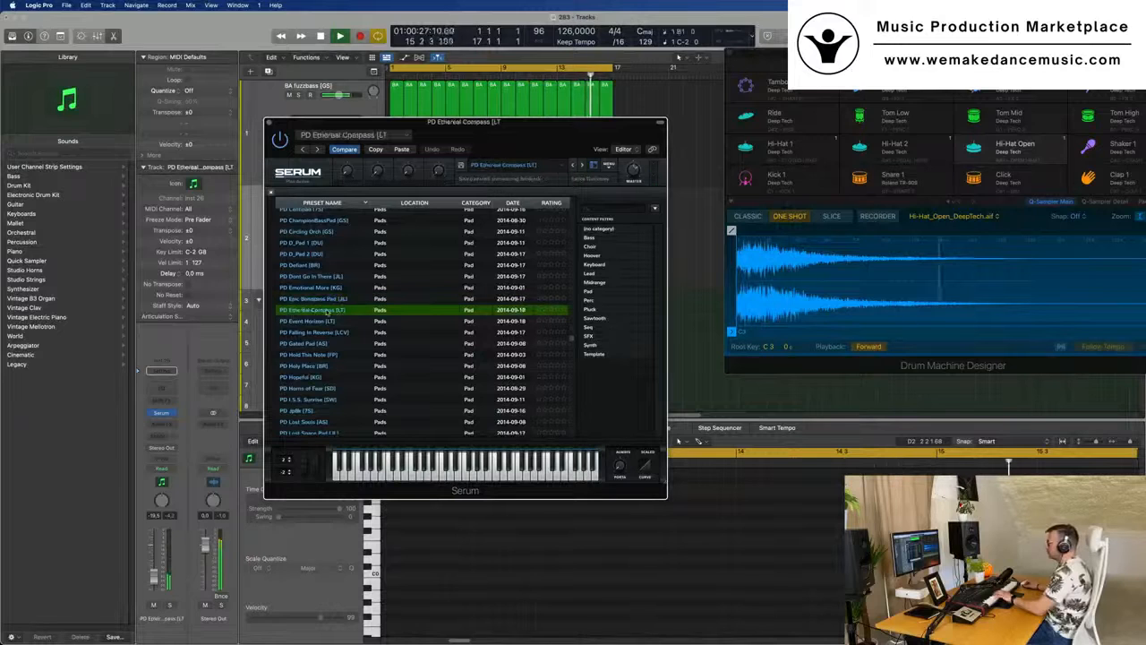
left_click(333, 321)
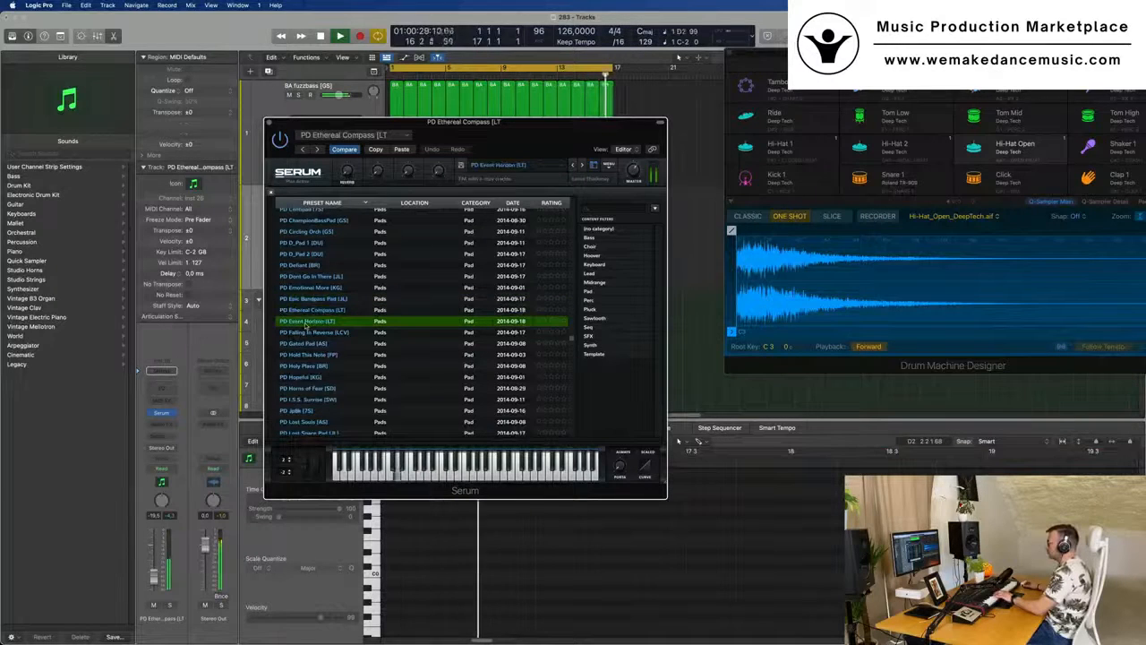
scroll(307, 325, "down", 3)
left_click(308, 334)
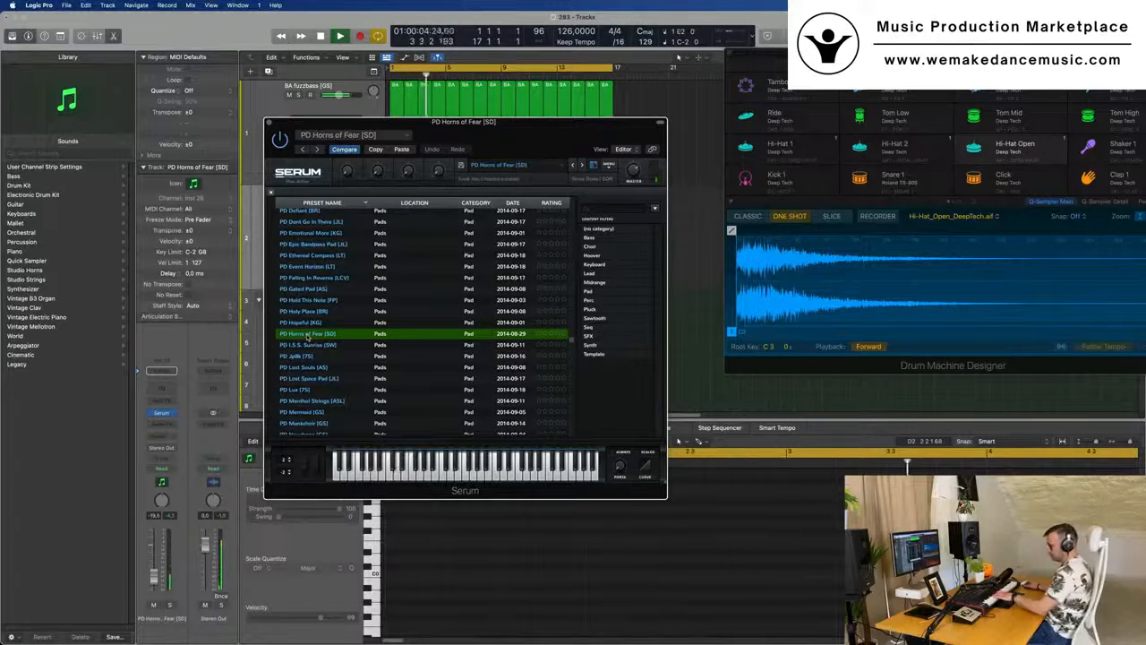
- Stop playback, load the PD I.S.S. Sunrise [SW] preset, mute the pad track and restart playback
left_click_drag(518, 119, 794, 160)
key("space")
left_click(368, 225)
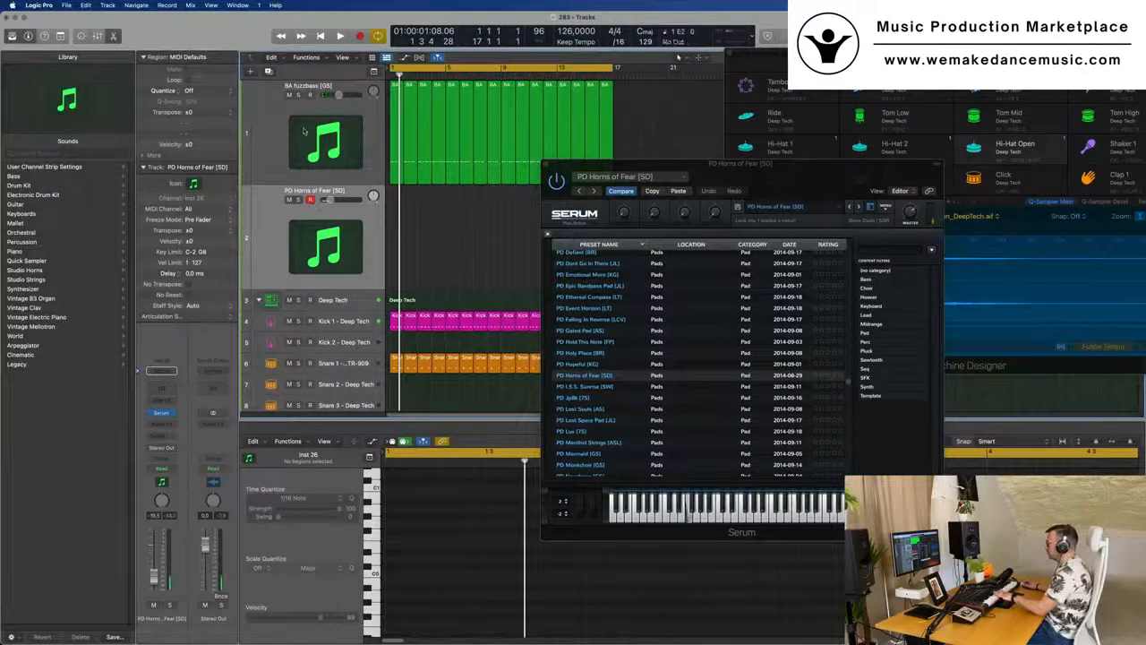
left_click(592, 390)
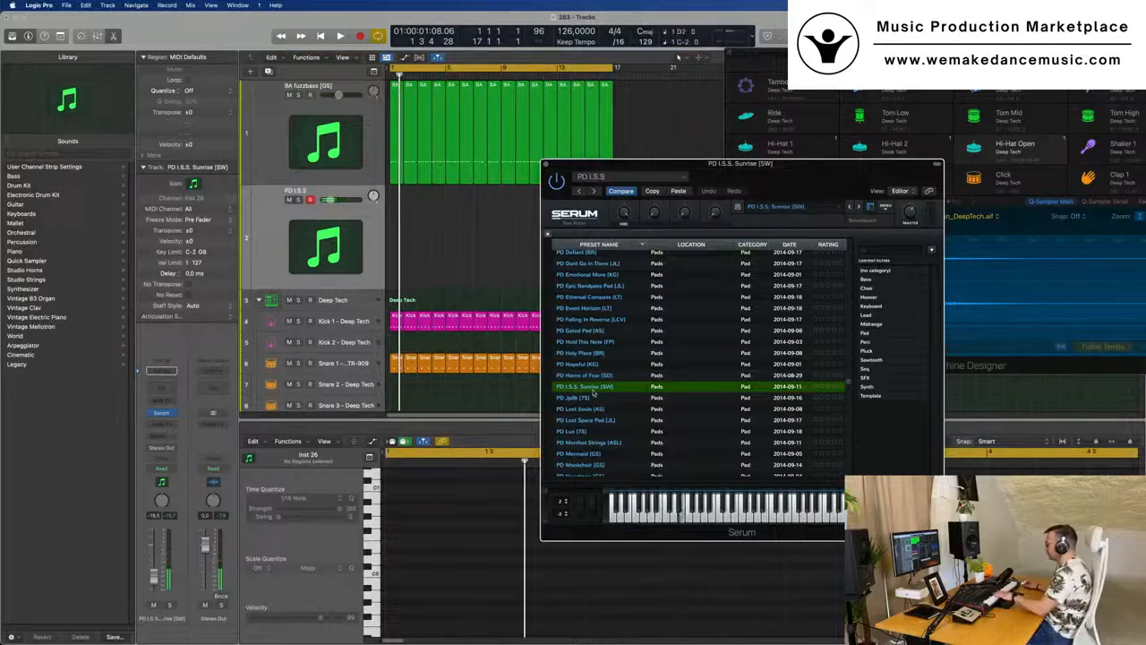
key("m")
key("space")
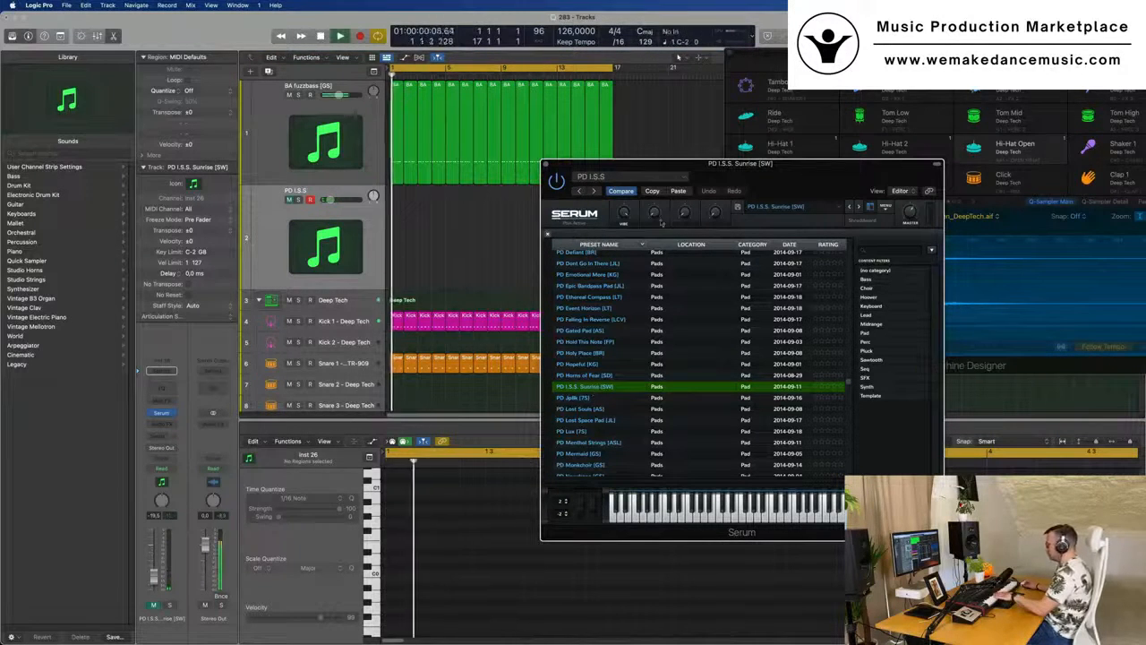
- Load the PD Whispering Voice [FN] preset from further down the list, unmute the pad track and halt playback
left_click_drag(767, 178, 690, 146)
scroll(604, 315, "down", 5)
scroll(603, 315, "down", 3)
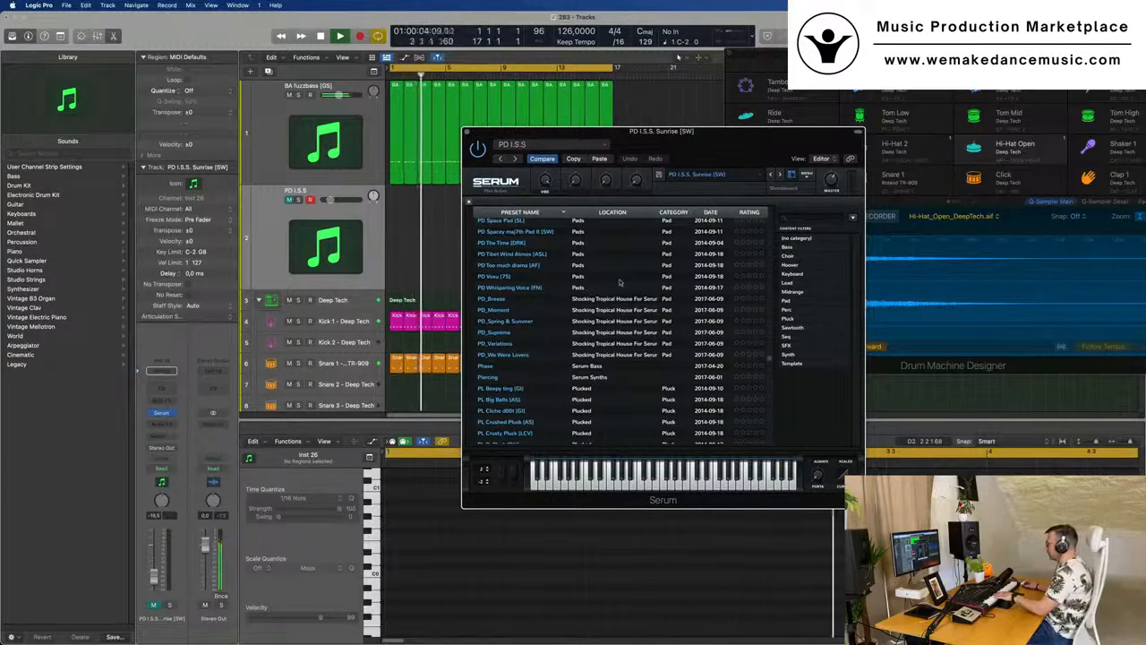
left_click(523, 287)
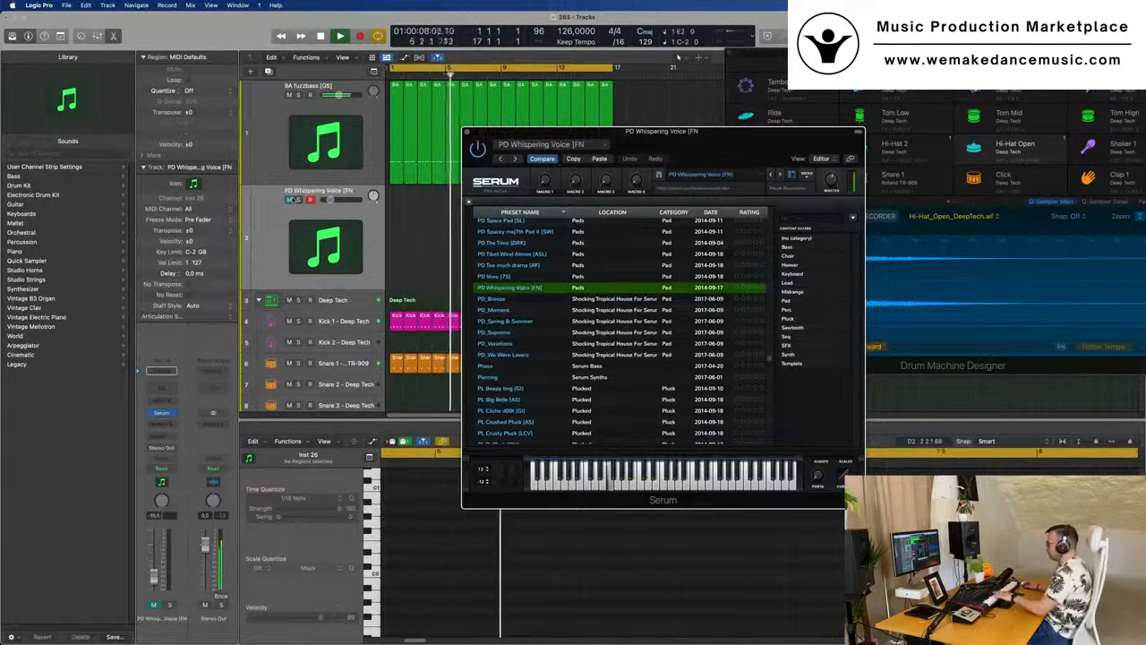
left_click(279, 217)
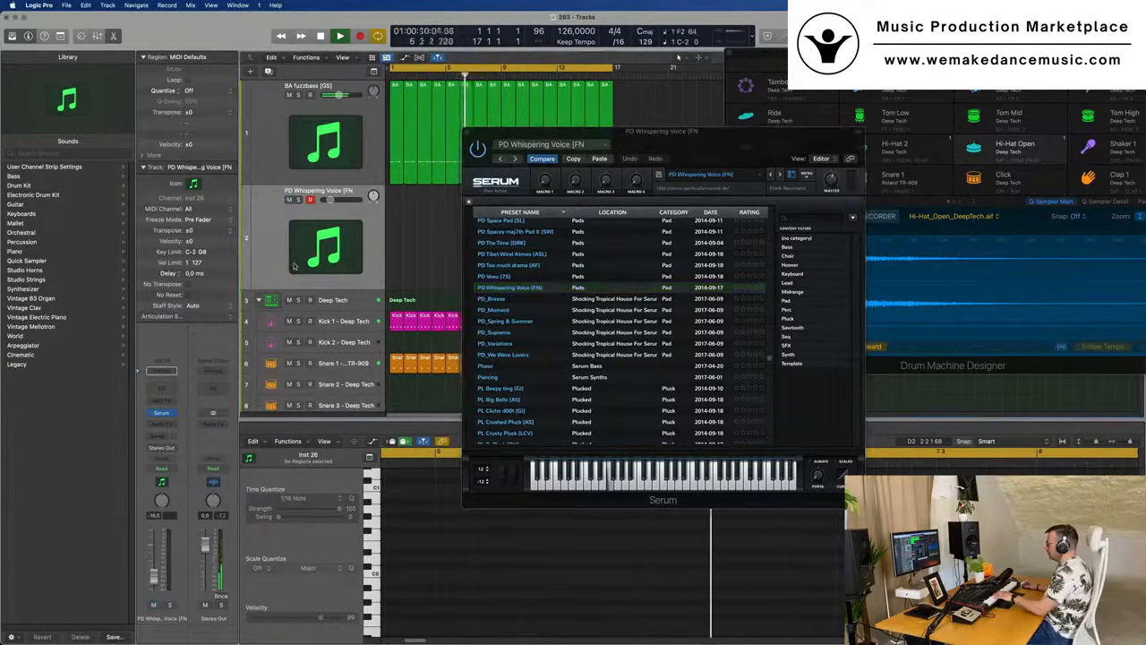
key("Return")
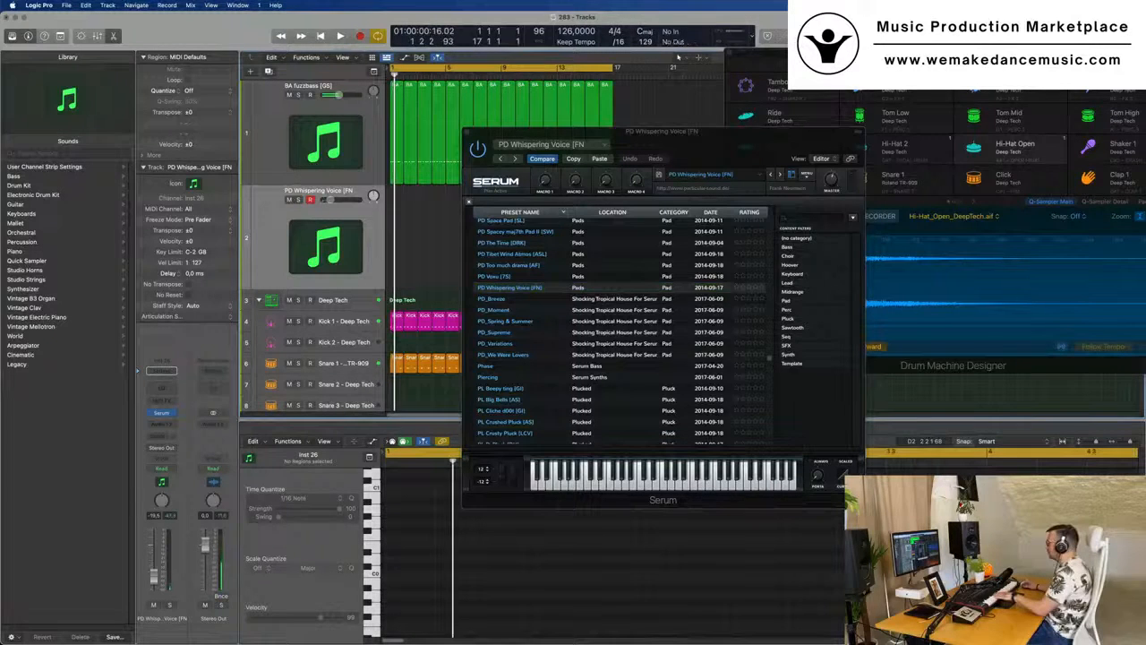
- Open the Performance Meter and load the PD_Supreme preset, auditioning it over the playing loop
double_click(736, 33)
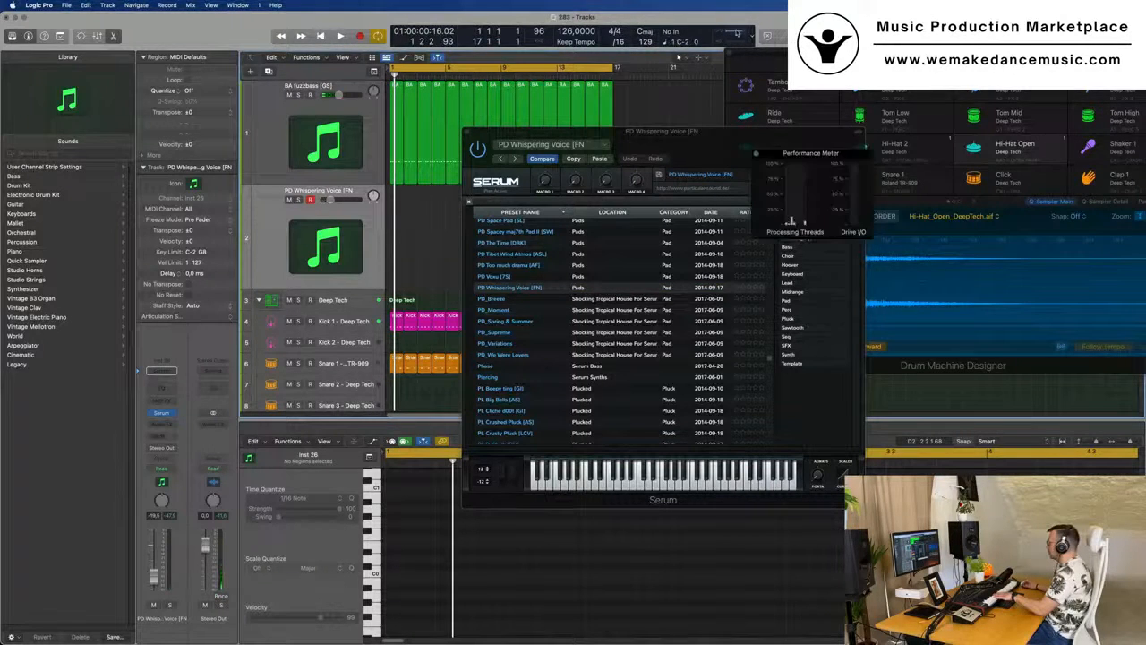
left_click_drag(708, 141, 624, 178)
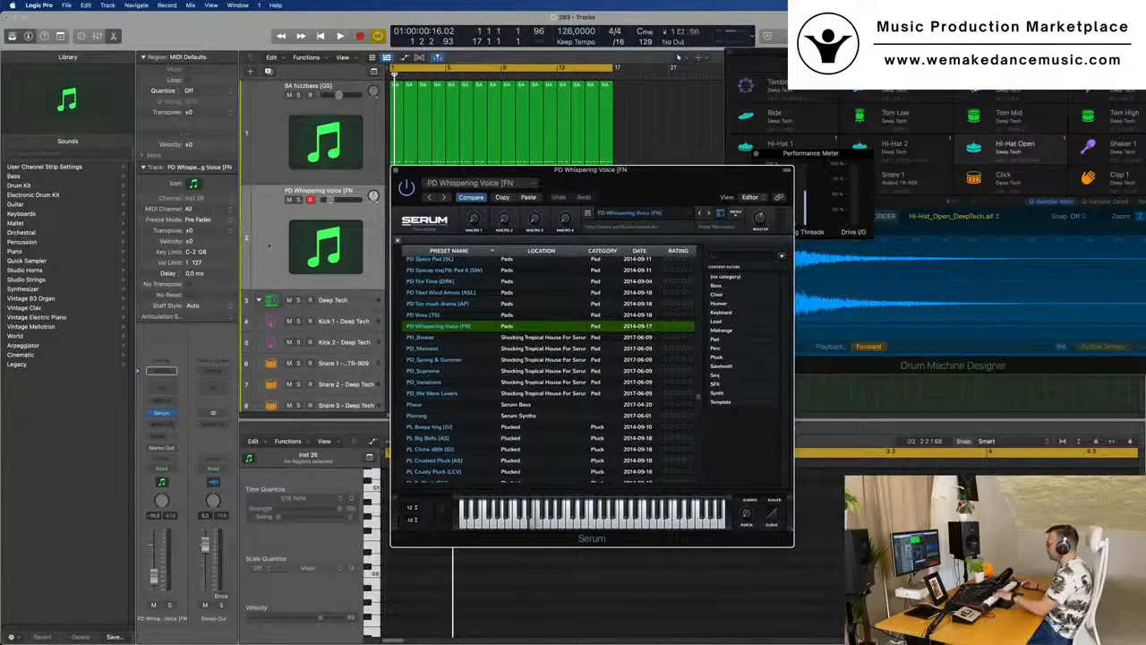
left_click(504, 371)
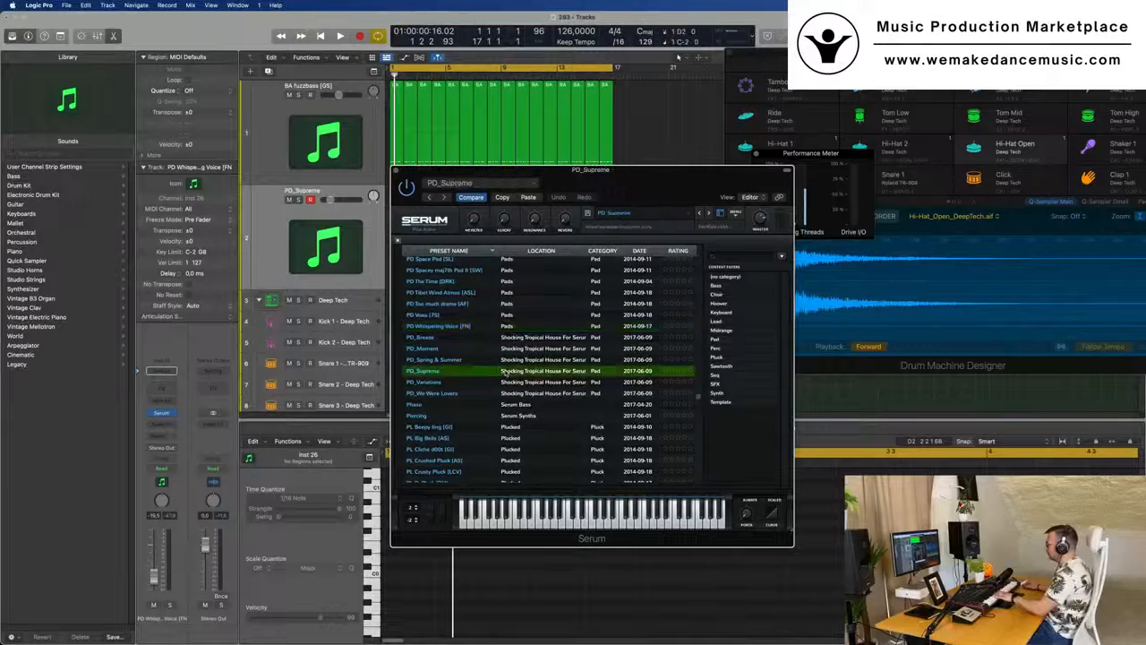
key("space")
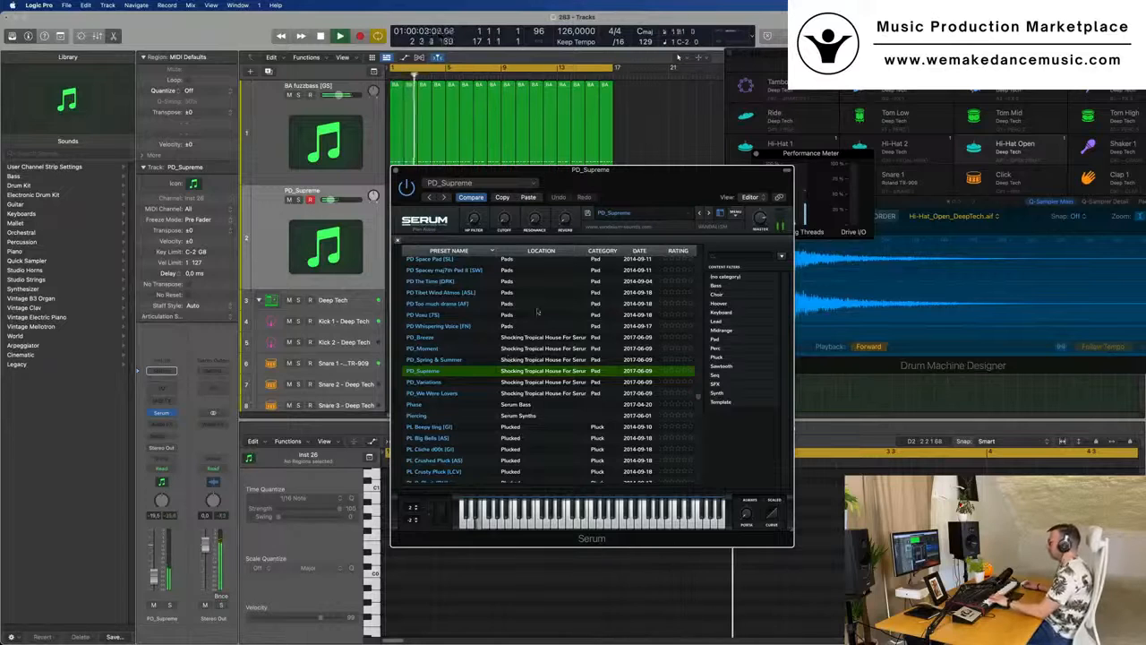
left_click_drag(580, 172, 821, 183)
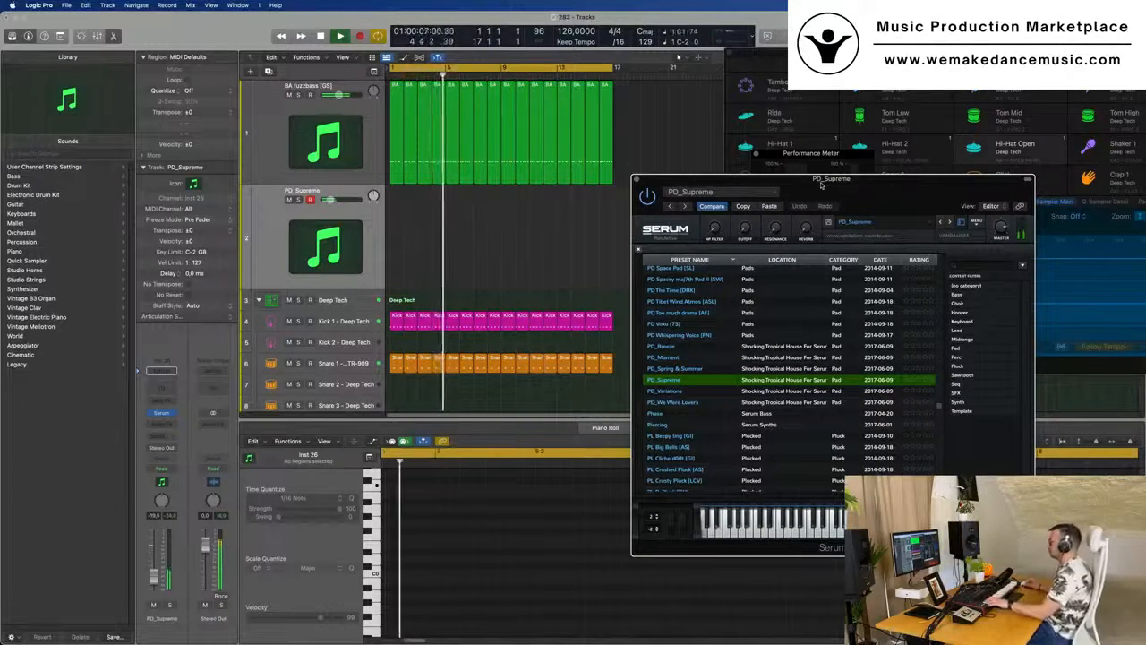
left_click_drag(821, 184, 716, 179)
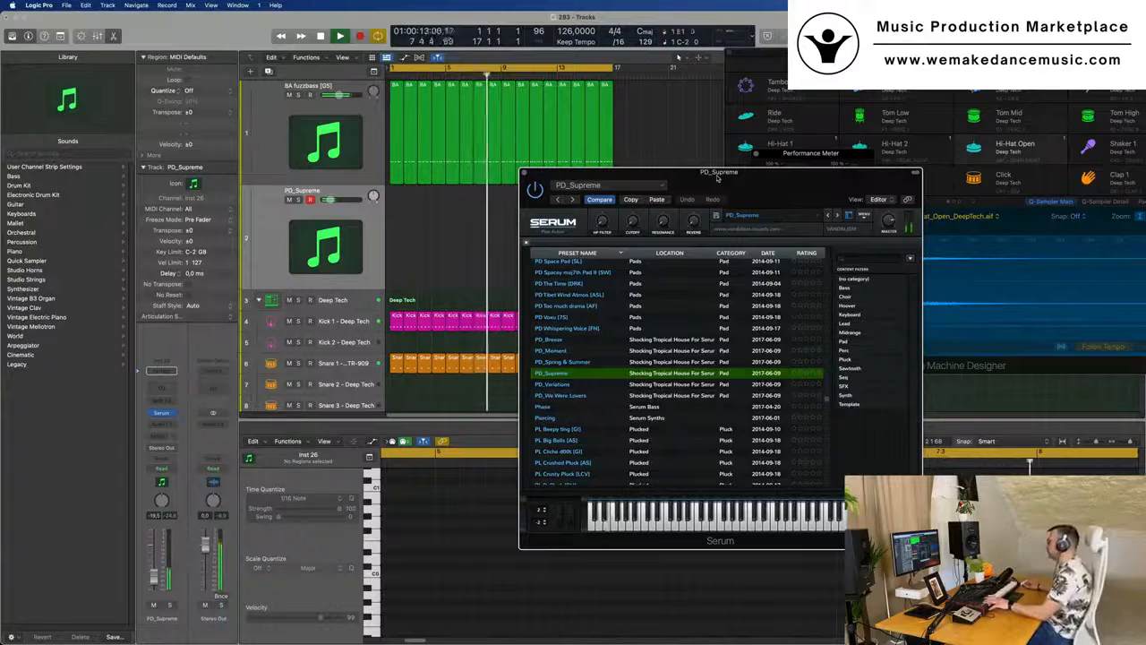
- Record a four-bar pad part of three long notes on the PD_Supreme track, starting at bar 1
left_click_drag(793, 175, 726, 155)
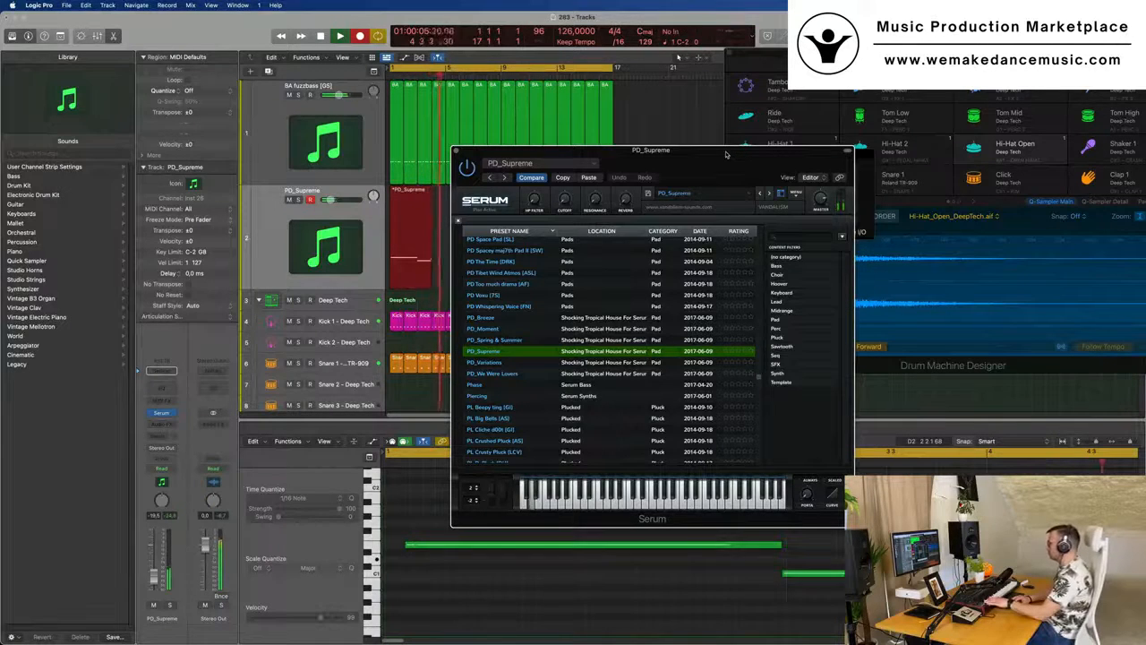
key("space")
left_click_drag(638, 158, 902, 86)
- Align the three recorded pad notes to the bar lines, with note changes at bars 3 and 4, and play the result
left_click(611, 518)
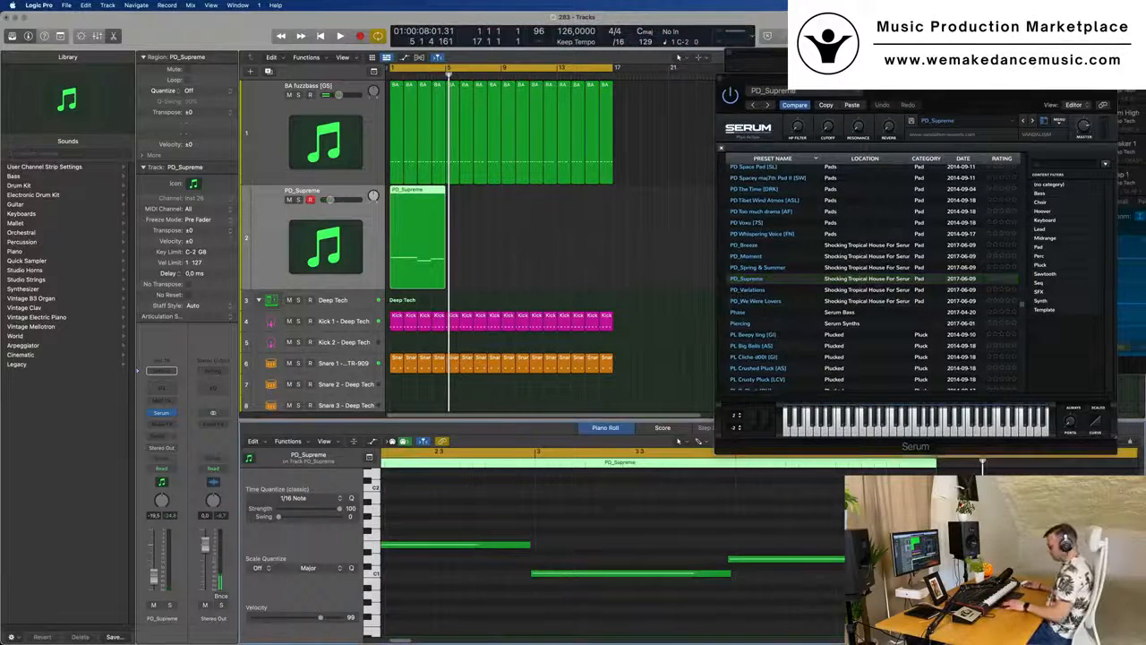
key("super+a")
scroll(617, 513, "down", 3)
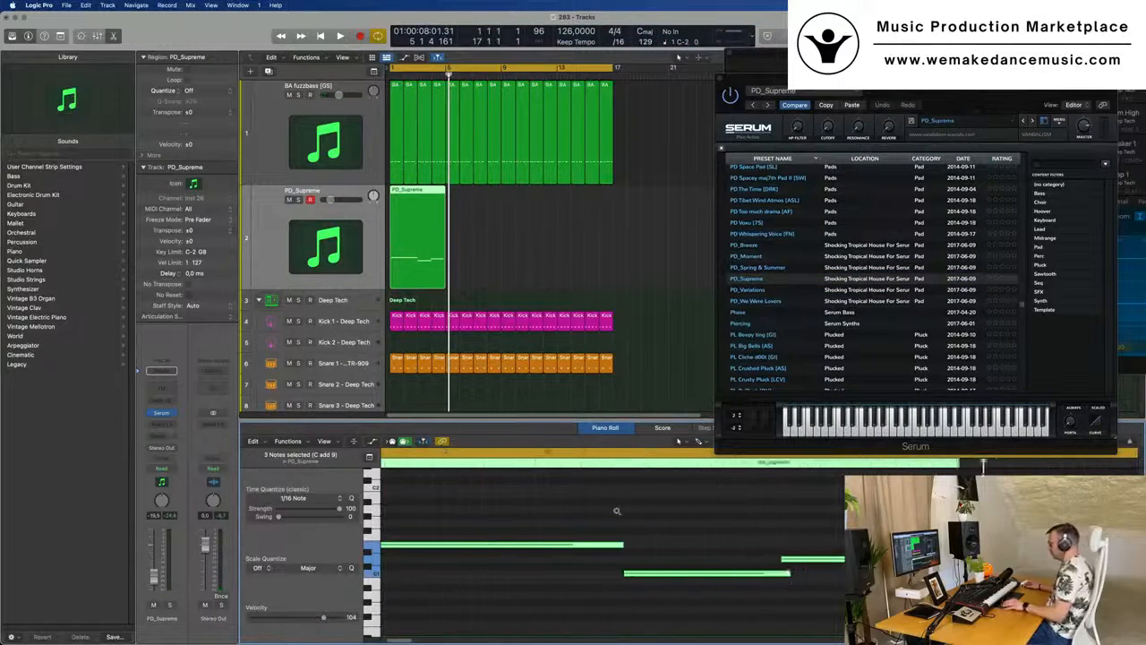
key("space")
left_click(528, 521)
left_click_drag(531, 544, 515, 548)
left_click_drag(629, 545, 643, 544)
left_click_drag(825, 560, 833, 562)
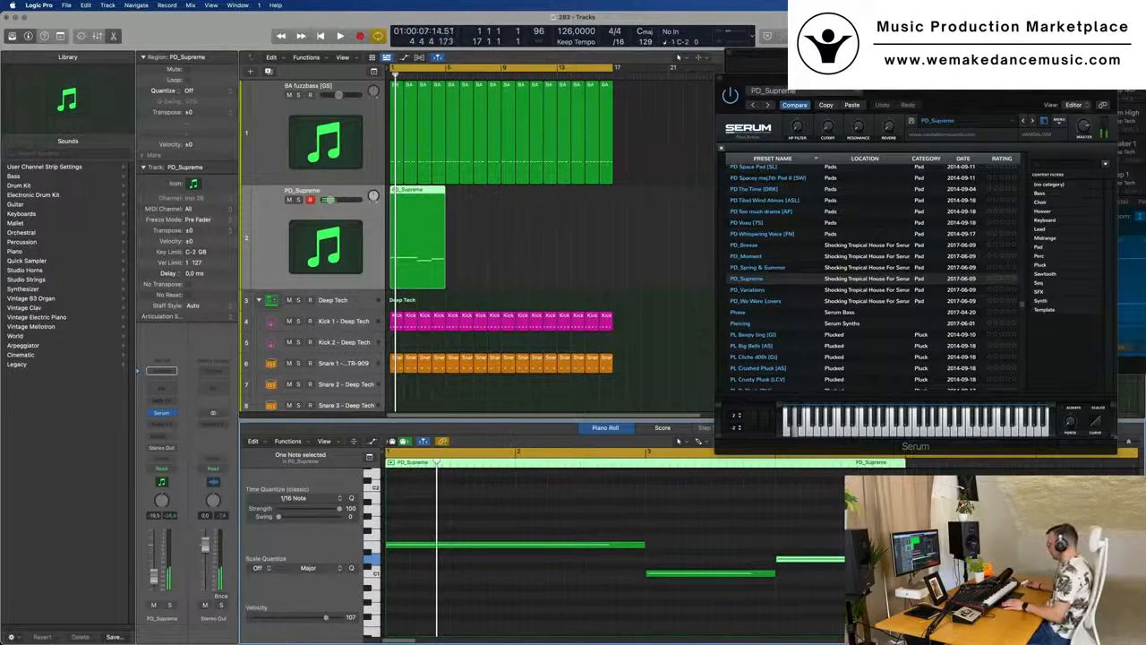
key("space")
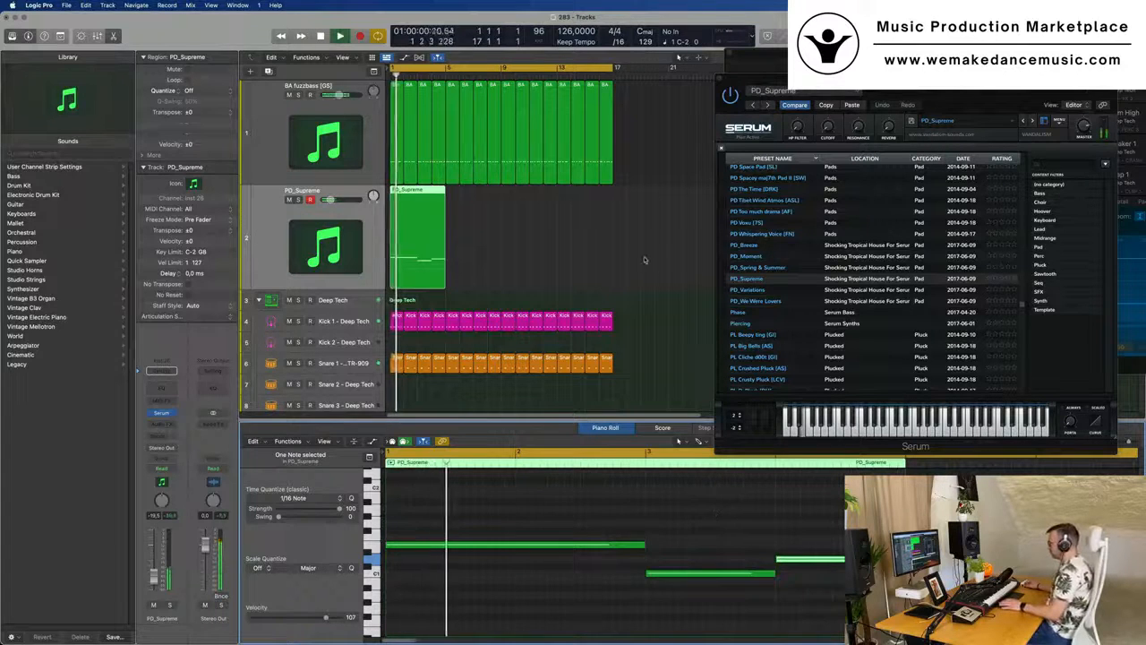
- Repeat the four-bar PD_Supreme region three times to fill all 16 bars
left_click(551, 246)
left_click(409, 257)
key("Return")
key("super+r")
key("super+r")
key("super+r")
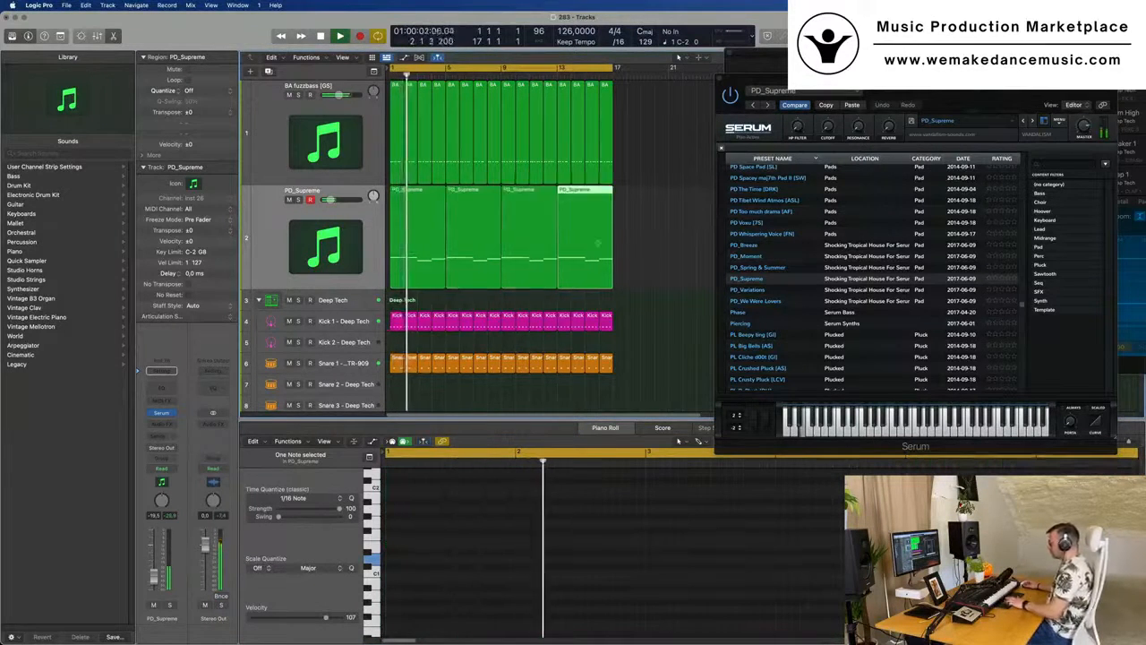
left_click(658, 248)
- Switch Serum from the preset browser to the synth editor and raise the MG Low 18 filter's cutoff
left_click_drag(876, 99, 602, 164)
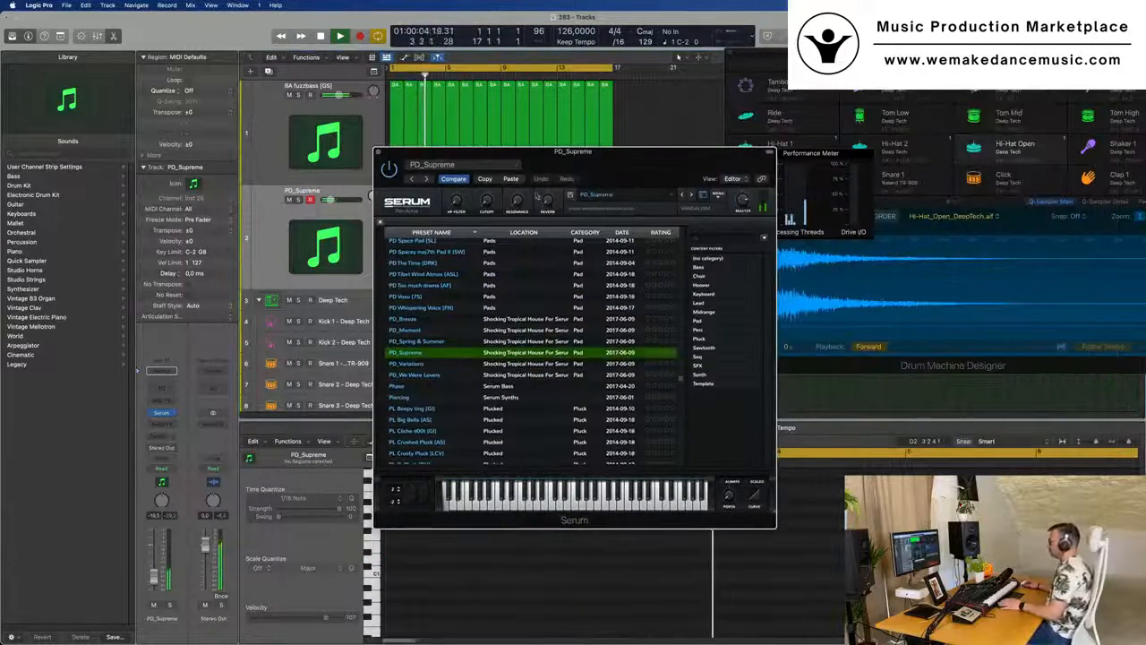
left_click(703, 194)
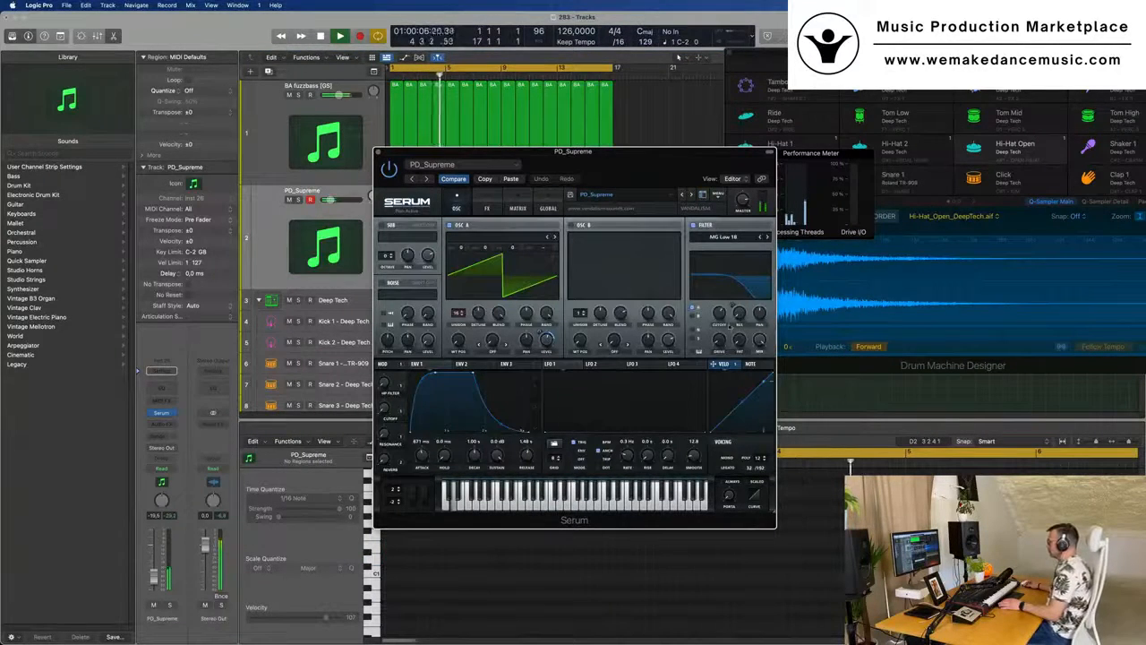
left_click_drag(719, 314, 719, 304)
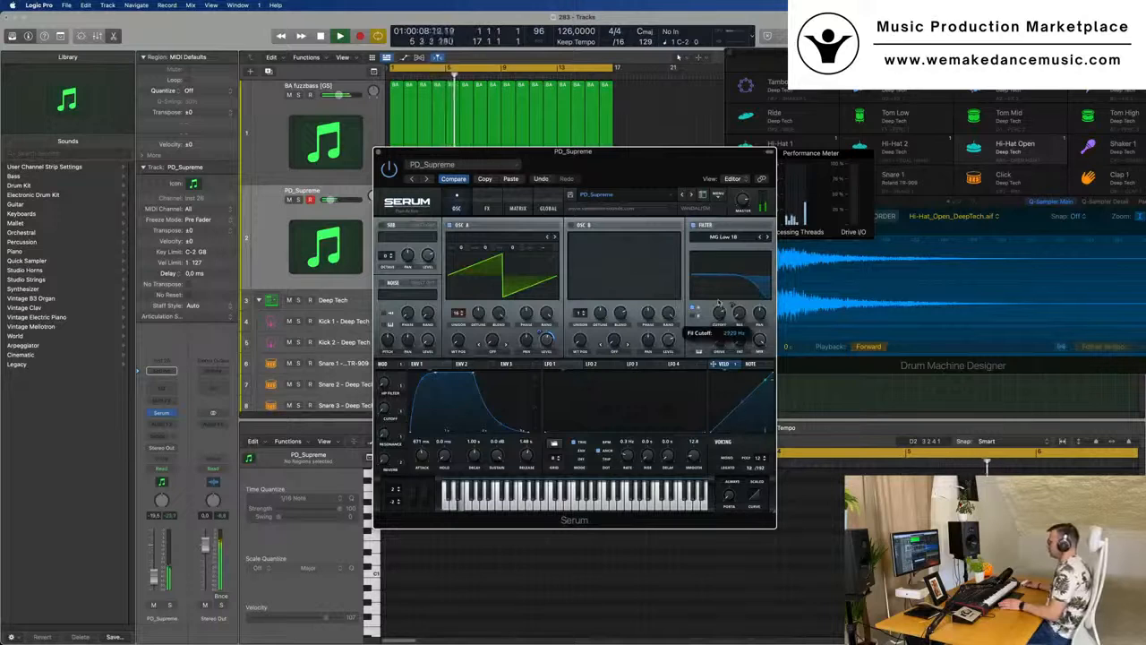
left_click_drag(630, 154, 785, 137)
- Inspect the settings of envelope 2 and return to envelope 1 in Serum
mouse_move(874, 305)
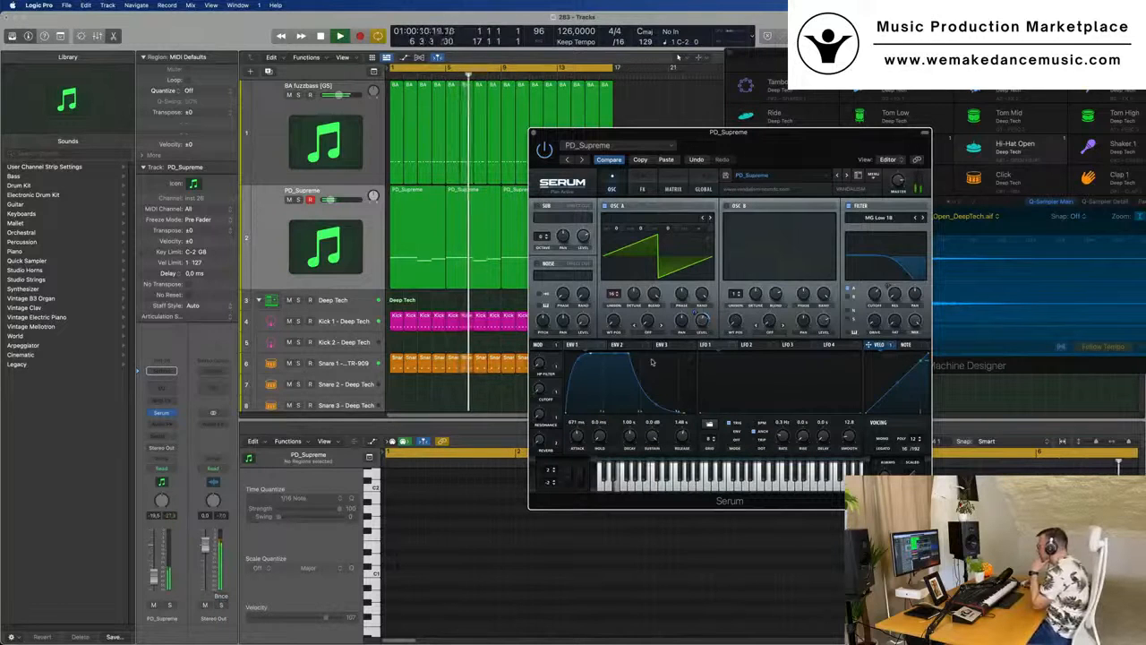
left_click(617, 345)
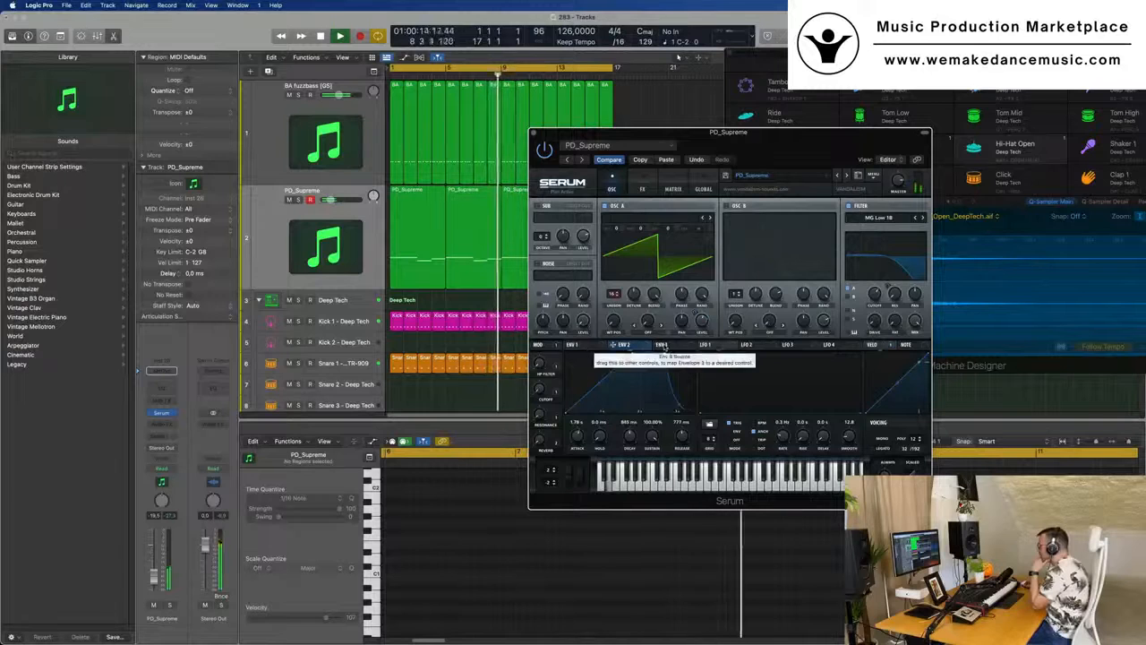
left_click(578, 345)
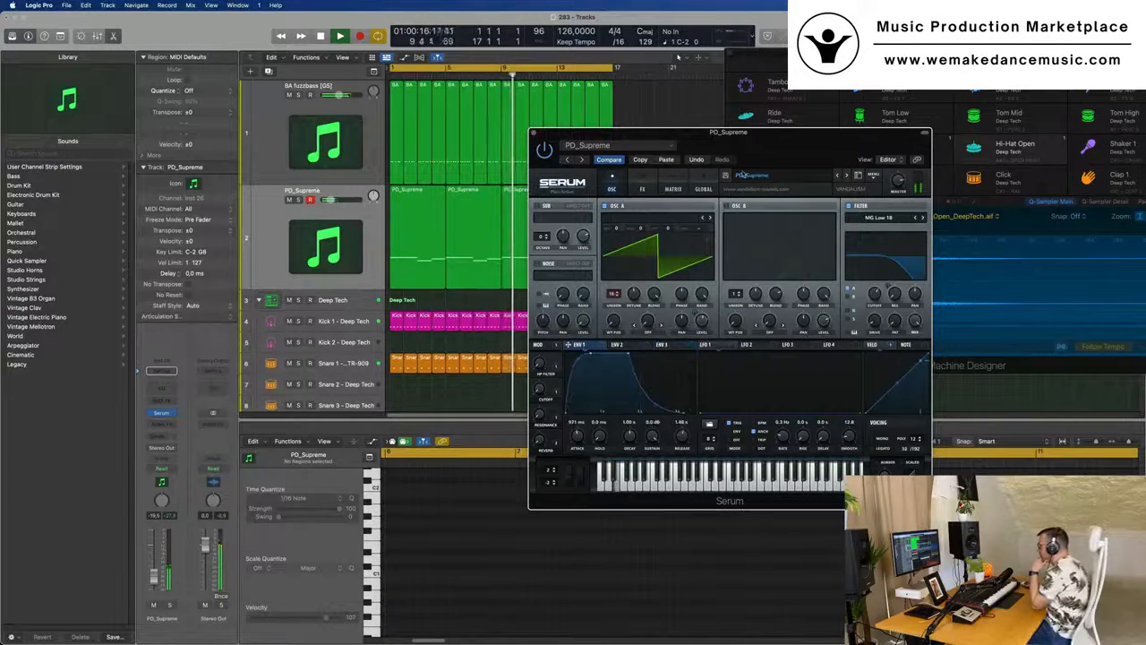
- Enable oscillator B in Serum, audition its wavetables and load 4088 from the Analog category
left_click(734, 207)
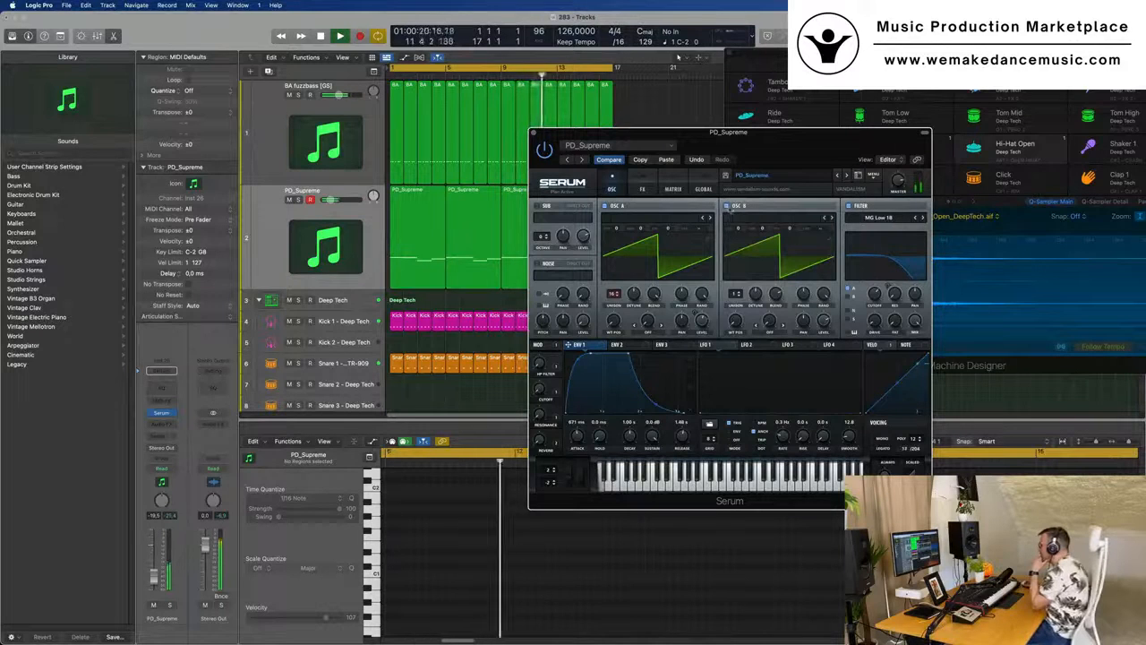
left_click(826, 219)
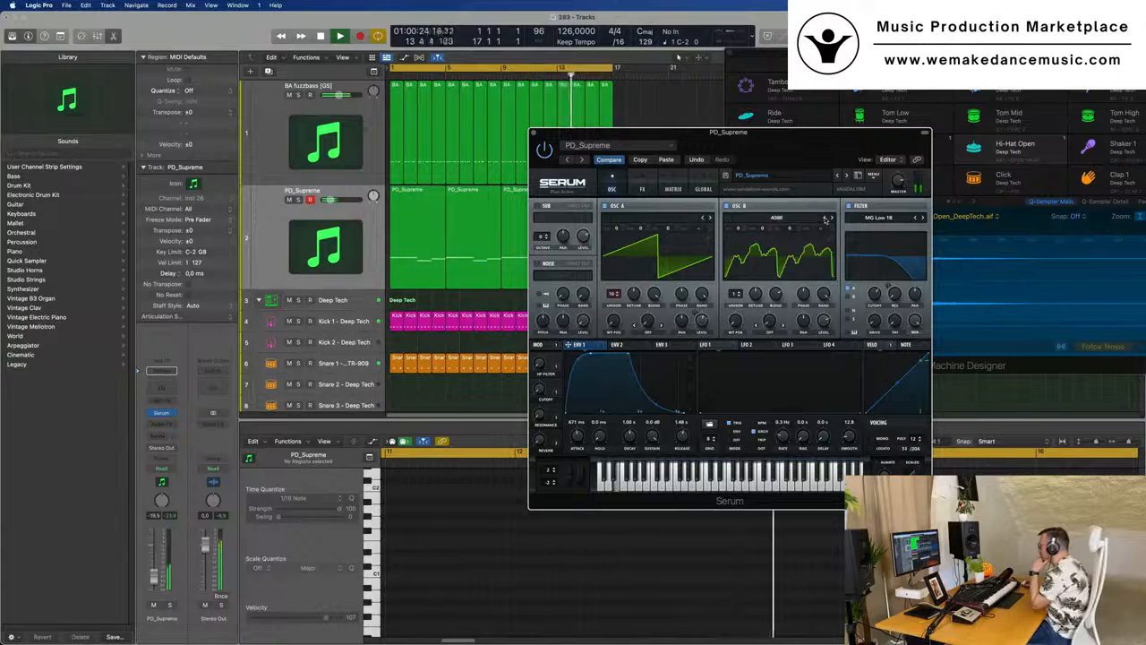
left_click(826, 218)
left_click(826, 219)
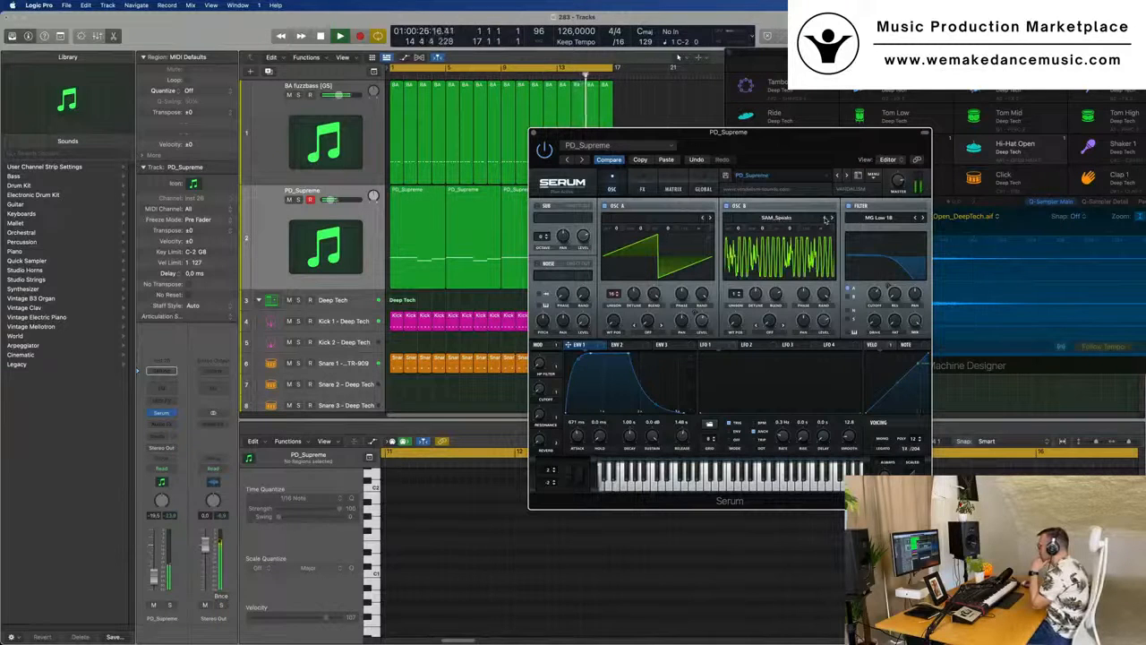
left_click(826, 219)
left_click(774, 221)
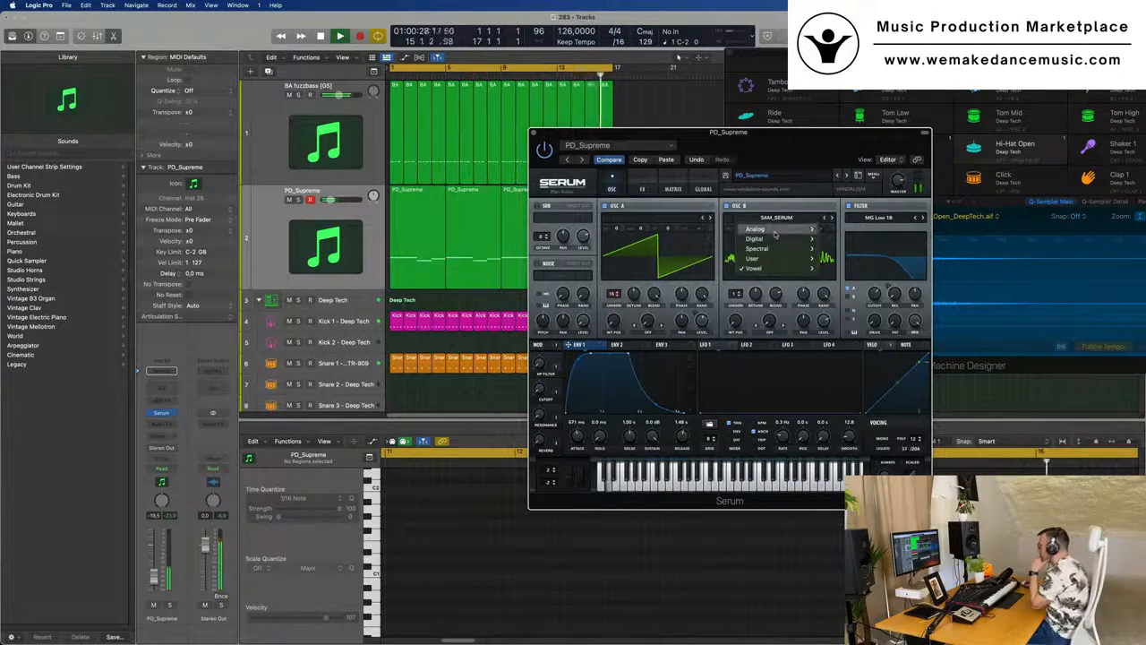
mouse_move(775, 231)
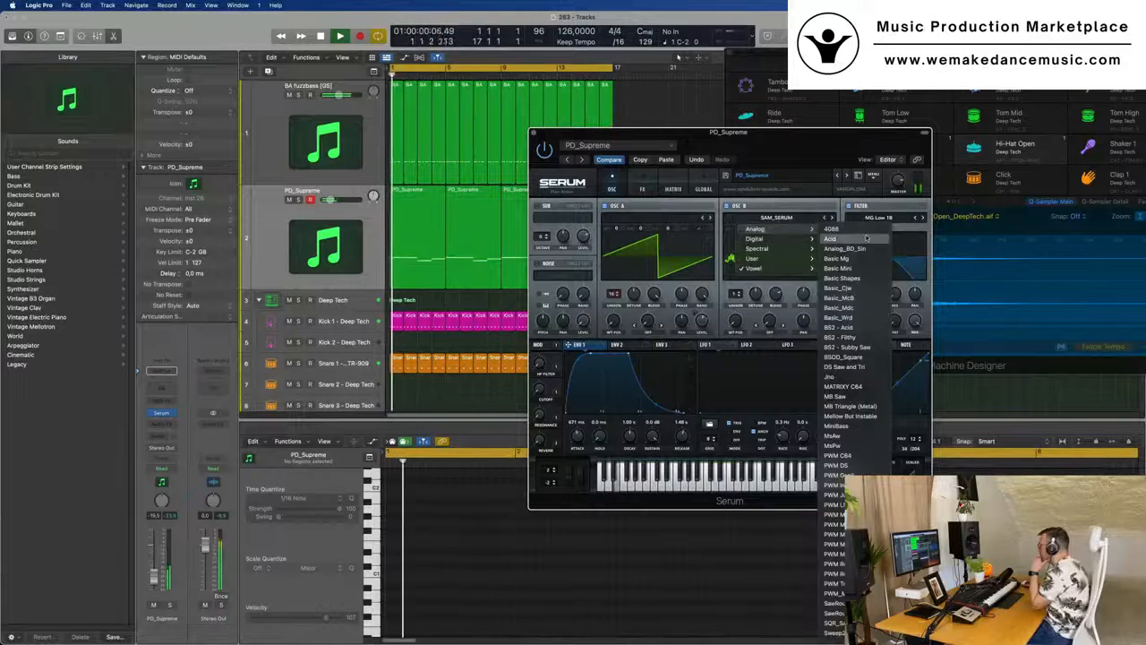
left_click(830, 238)
left_click_drag(809, 137, 779, 162)
left_click(799, 243)
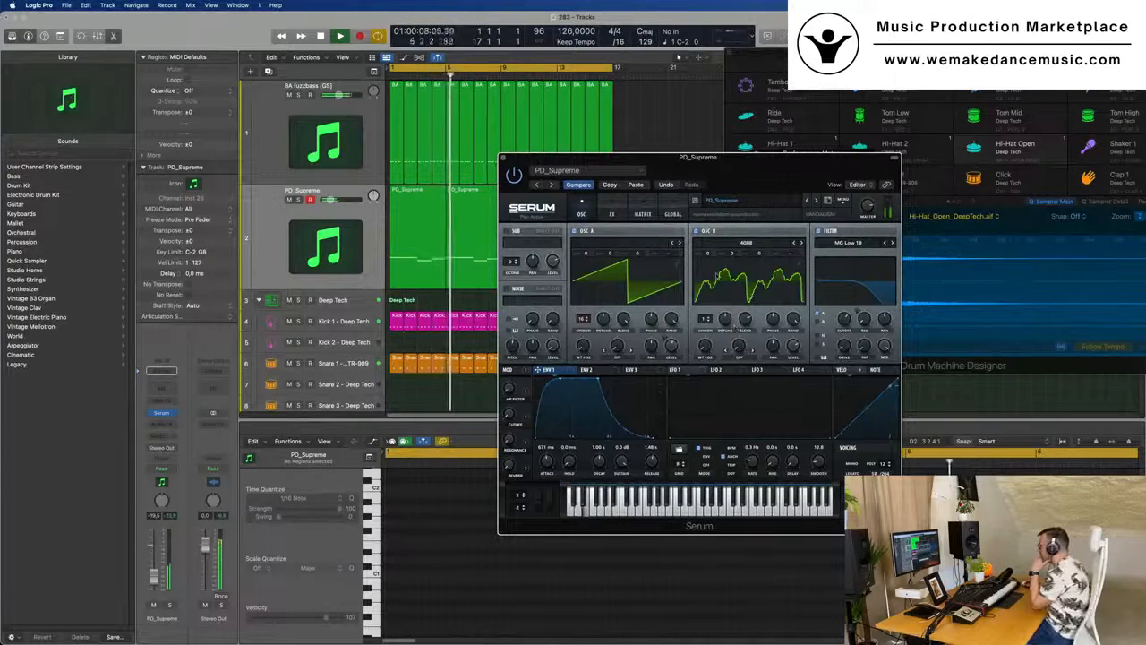
- Adjust oscillator B's phase and random phase, and shift its wavetable position
left_click_drag(745, 320, 775, 318)
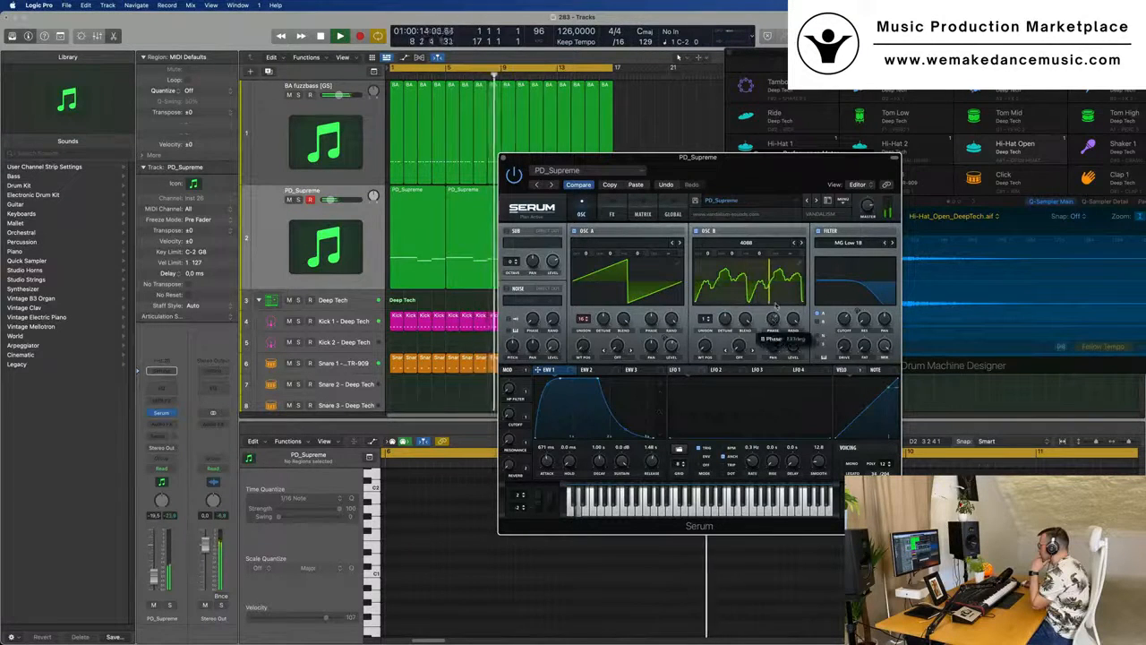
left_click(792, 322)
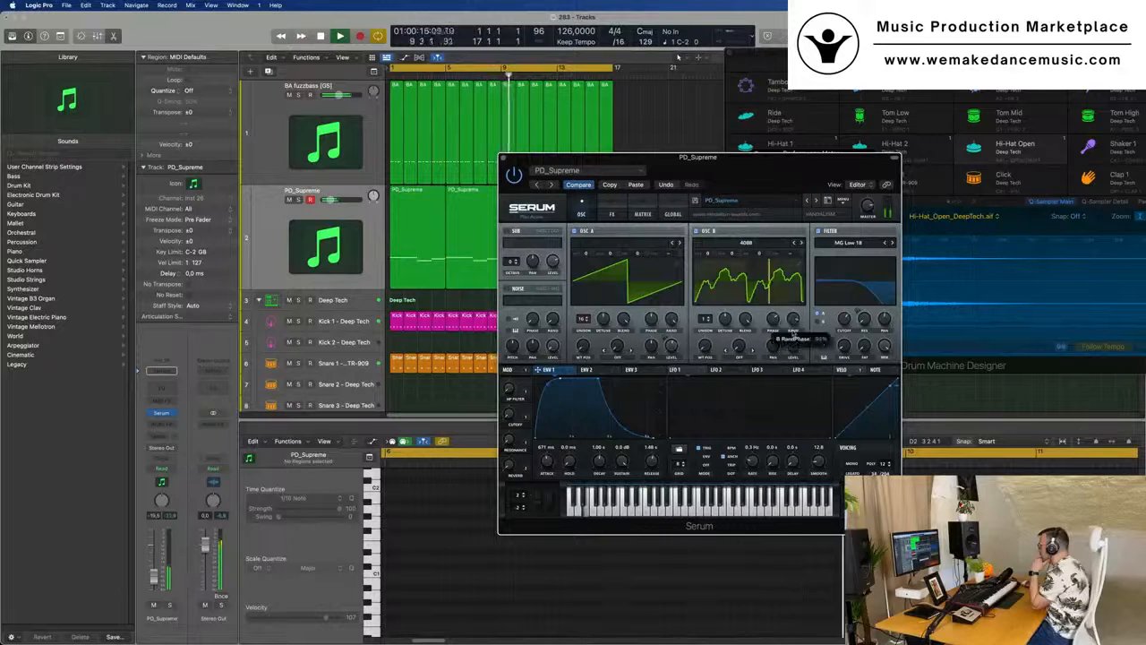
left_click_drag(704, 345, 709, 326)
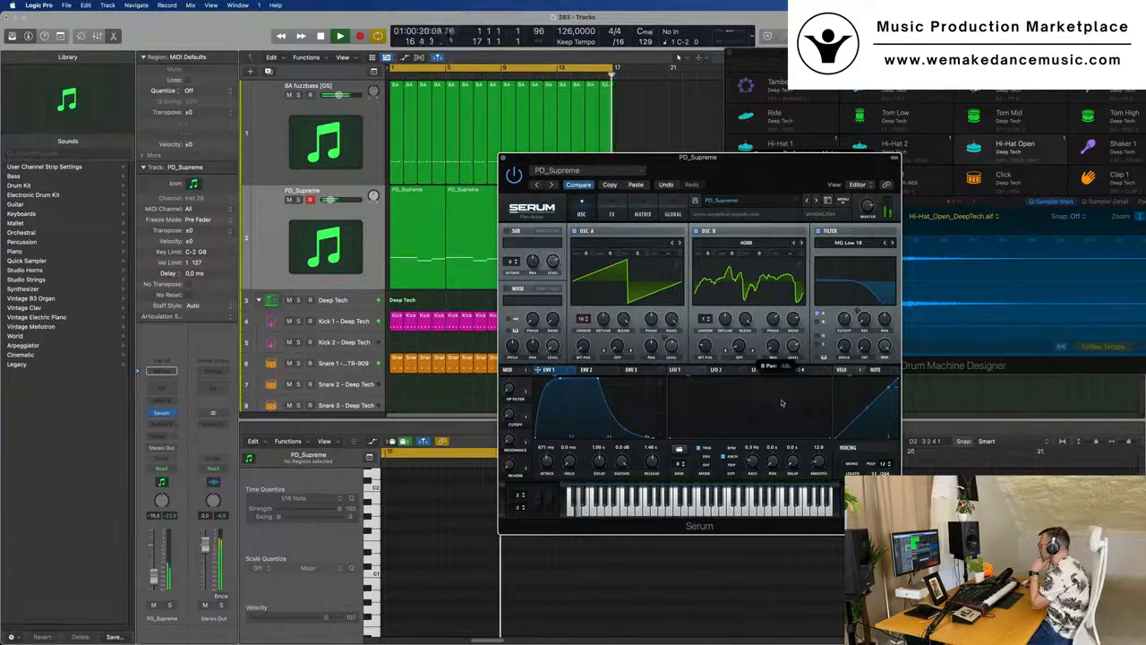
- Adjust oscillator B's pan and level to balance it in the pad sound during playback
left_click_drag(792, 351, 793, 373)
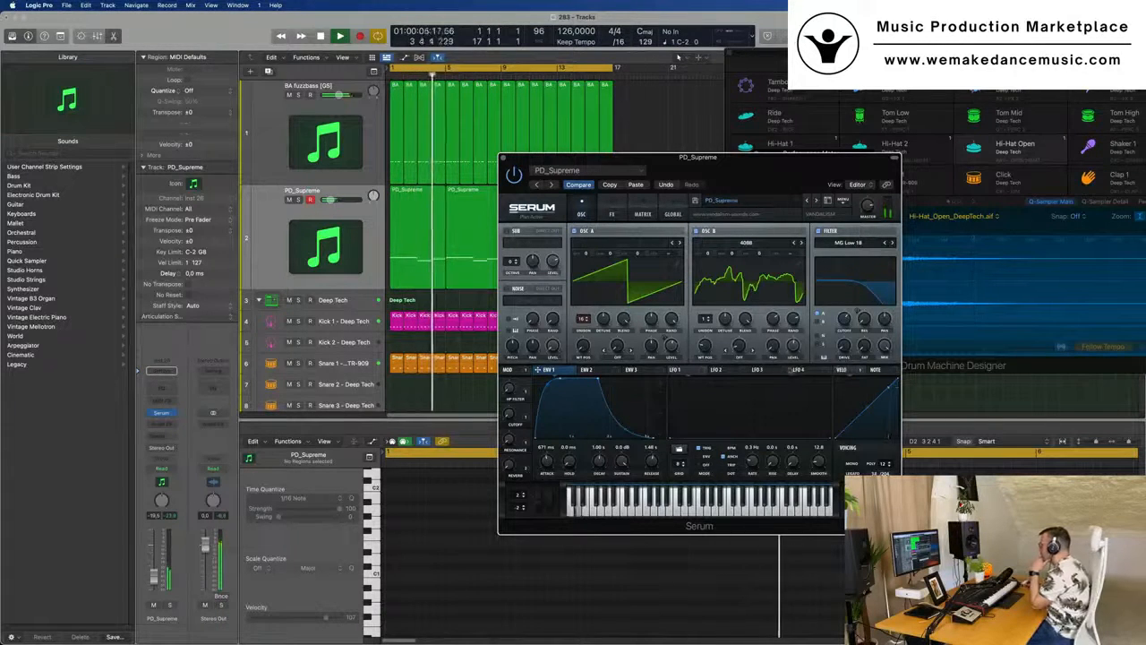
left_click_drag(773, 346, 767, 388)
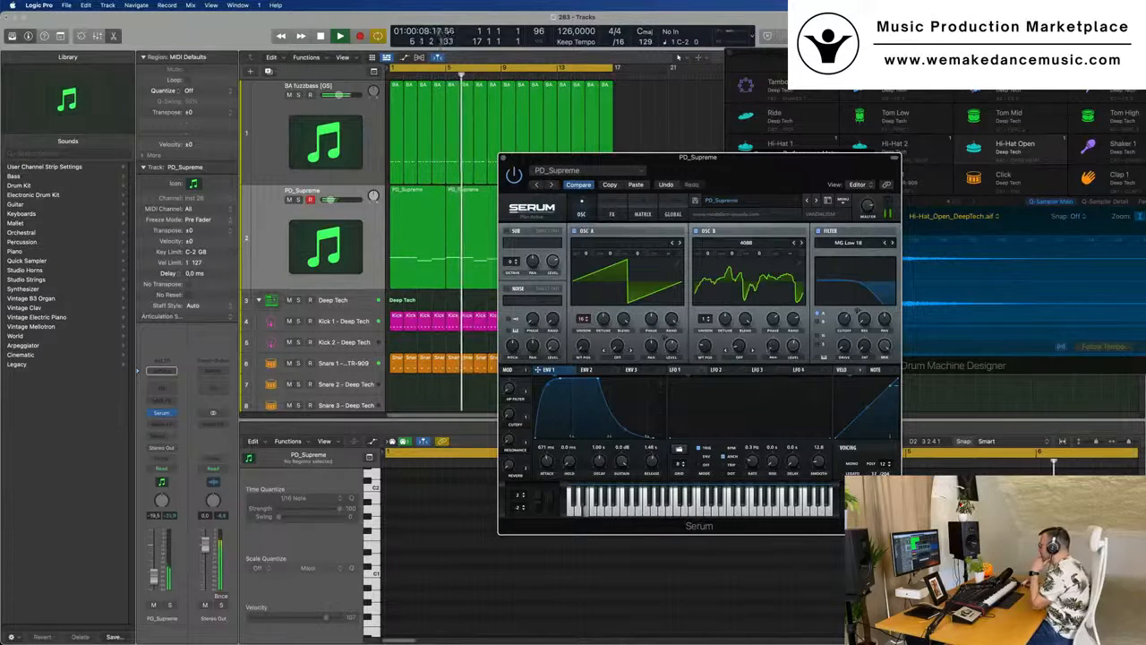
mouse_move(794, 348)
left_mouse_down()
mouse_move(797, 394)
mouse_move(794, 356)
left_mouse_up()
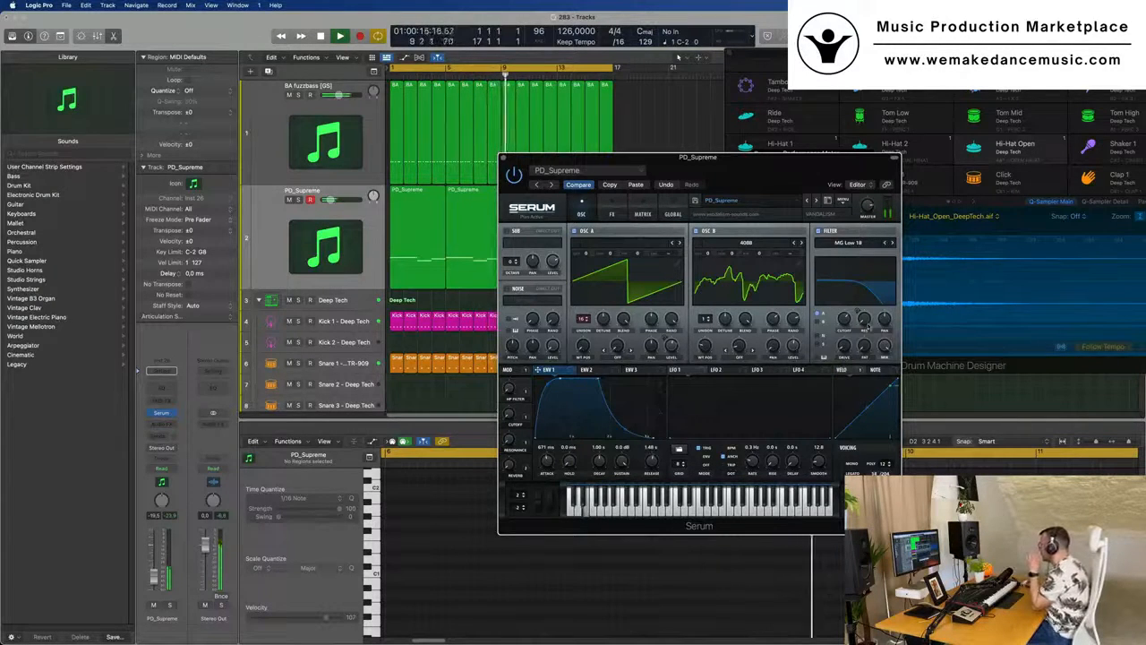
left_click_drag(856, 312, 847, 302)
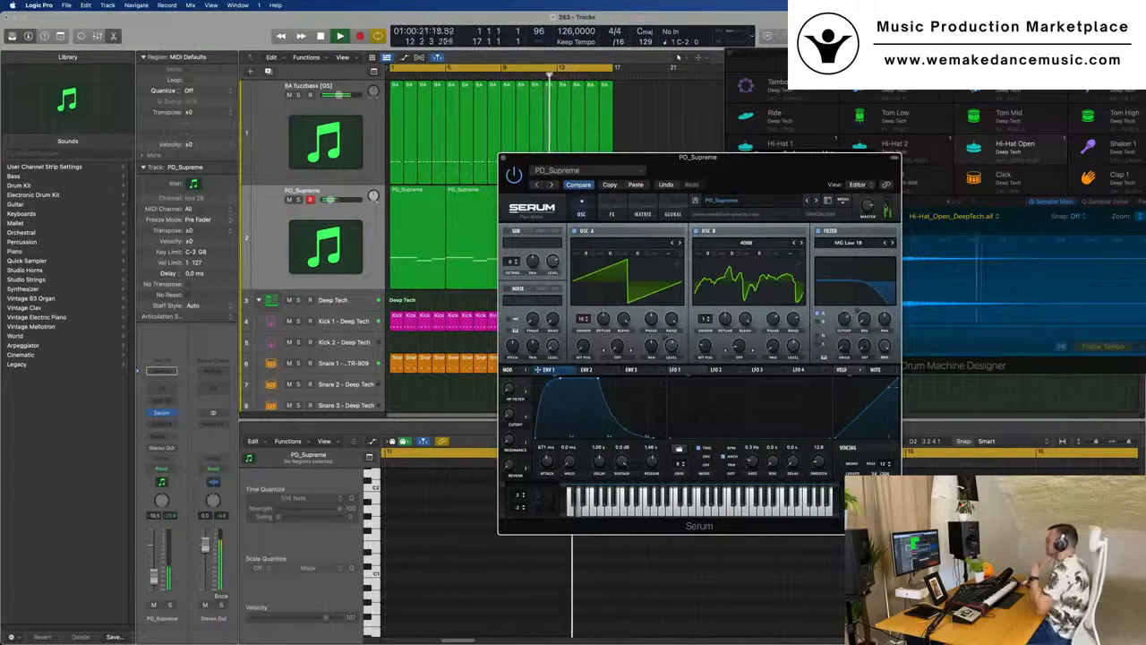
- Close the pad's Serum window, duplicate the PD_Supreme track with its instrument settings and restart playback
left_click_drag(726, 162, 701, 167)
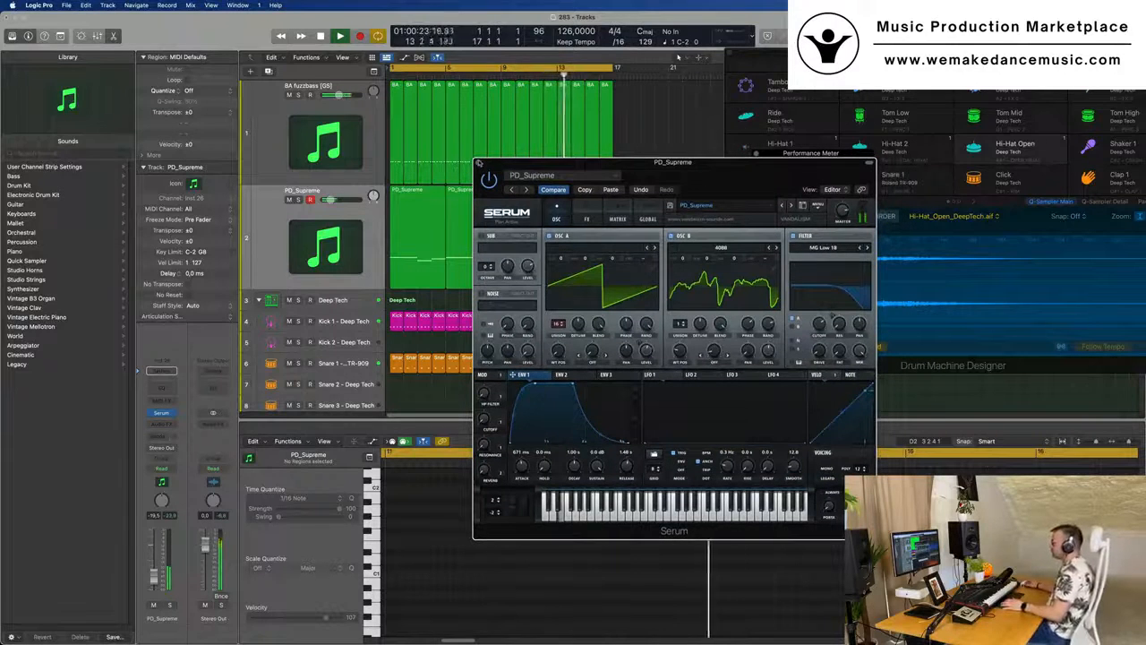
left_click(479, 163)
left_click(267, 213)
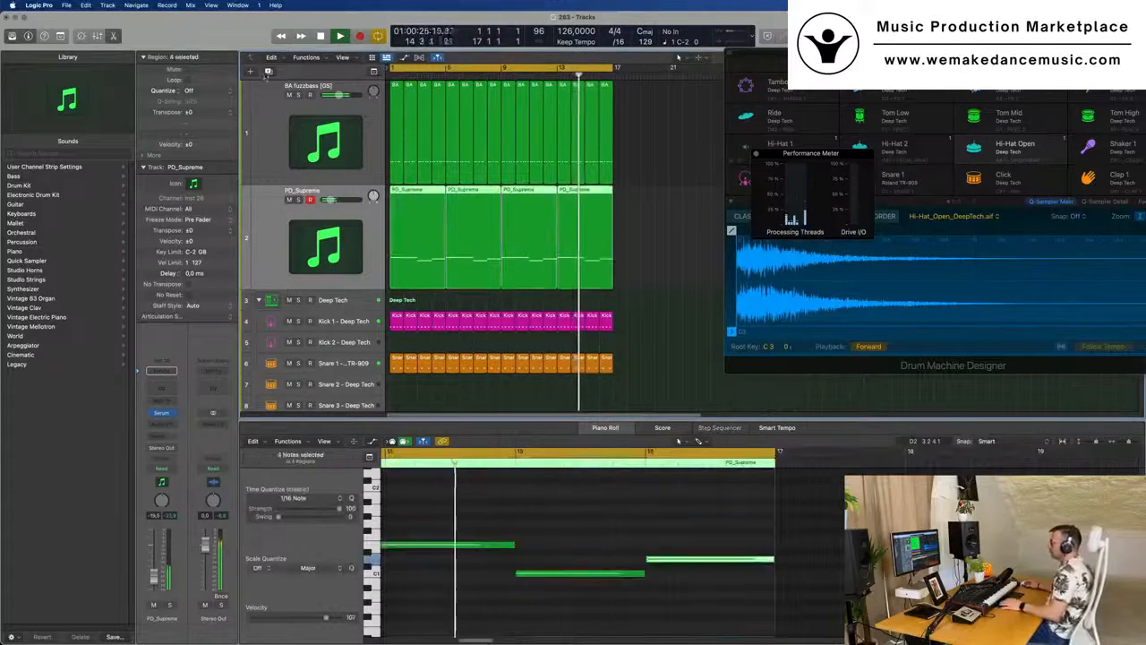
left_click(268, 72)
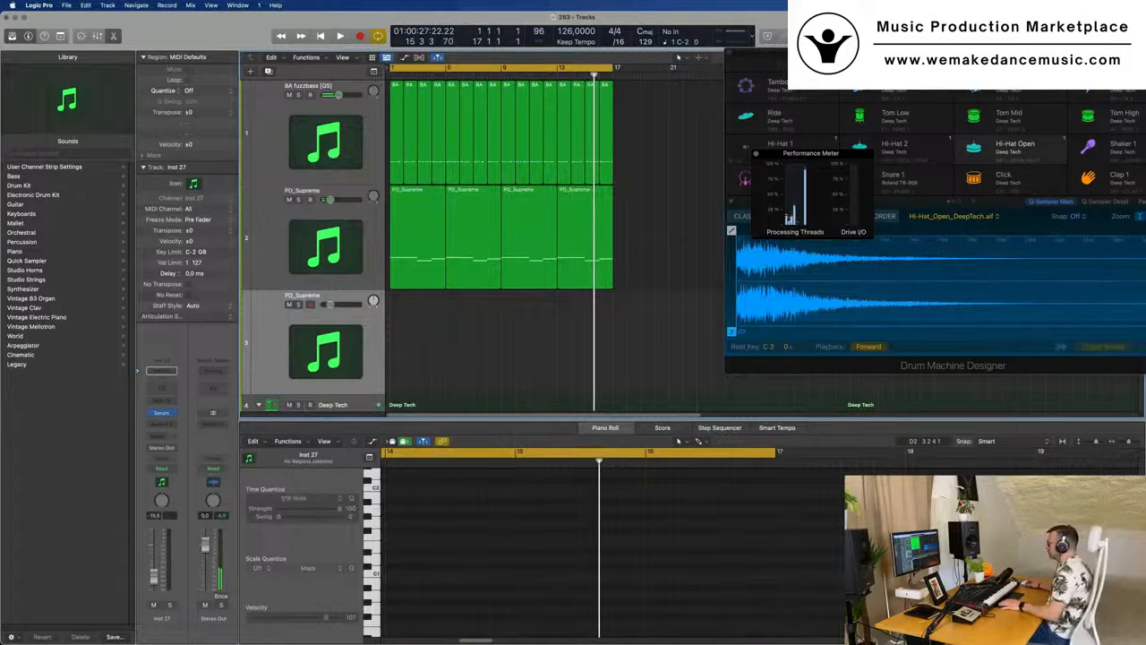
key("space")
key("space")
key("space")
- Open Serum on the duplicated track and load the LD 8bitcycle [AF] preset from the Leads category
left_click(162, 413)
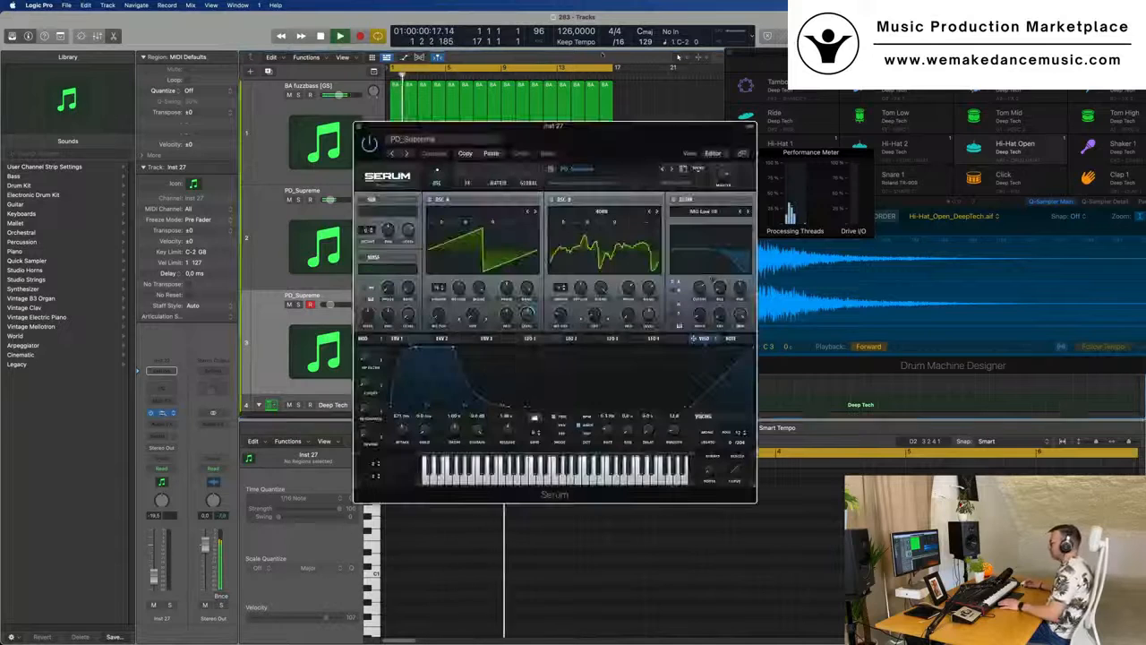
left_click_drag(633, 135, 557, 108)
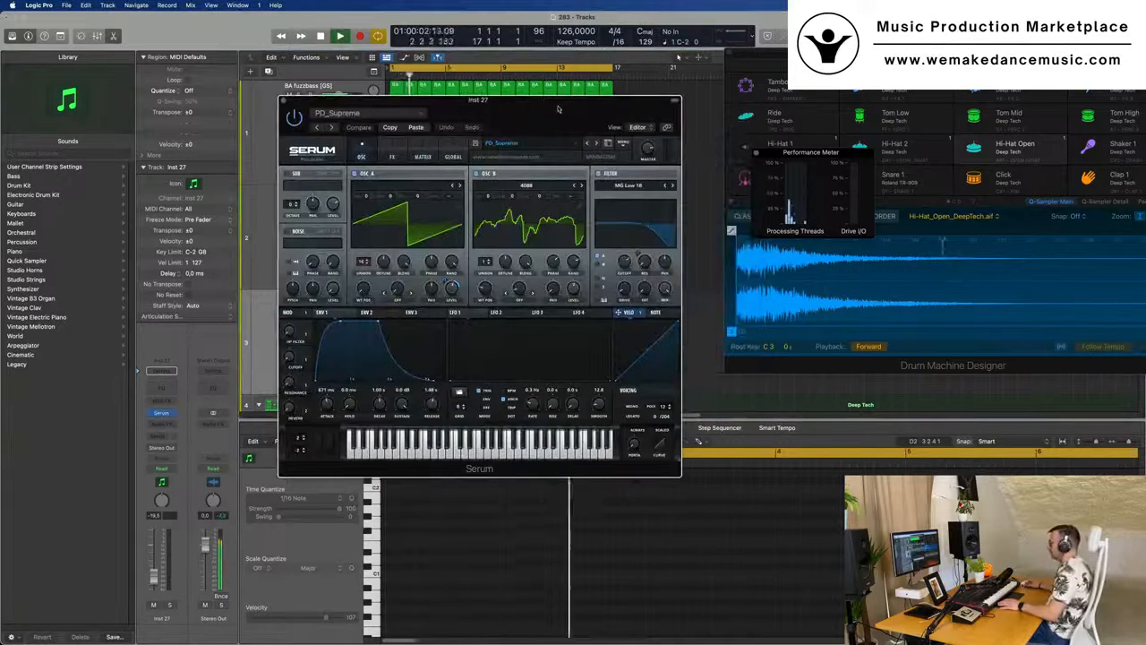
left_click(405, 116)
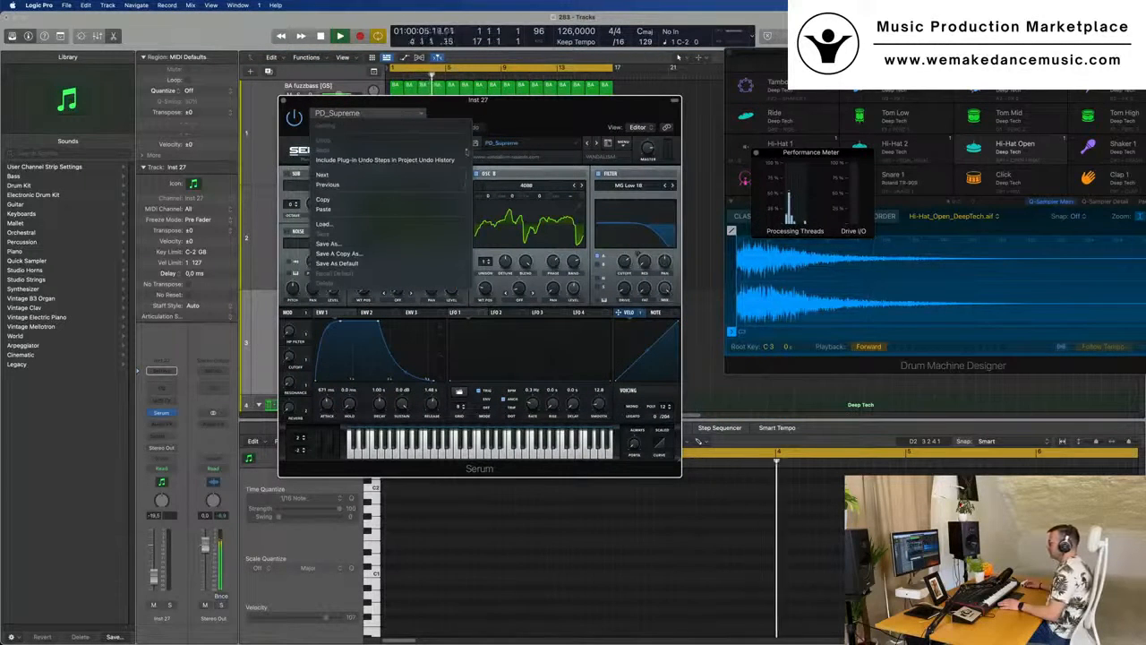
left_click(562, 124)
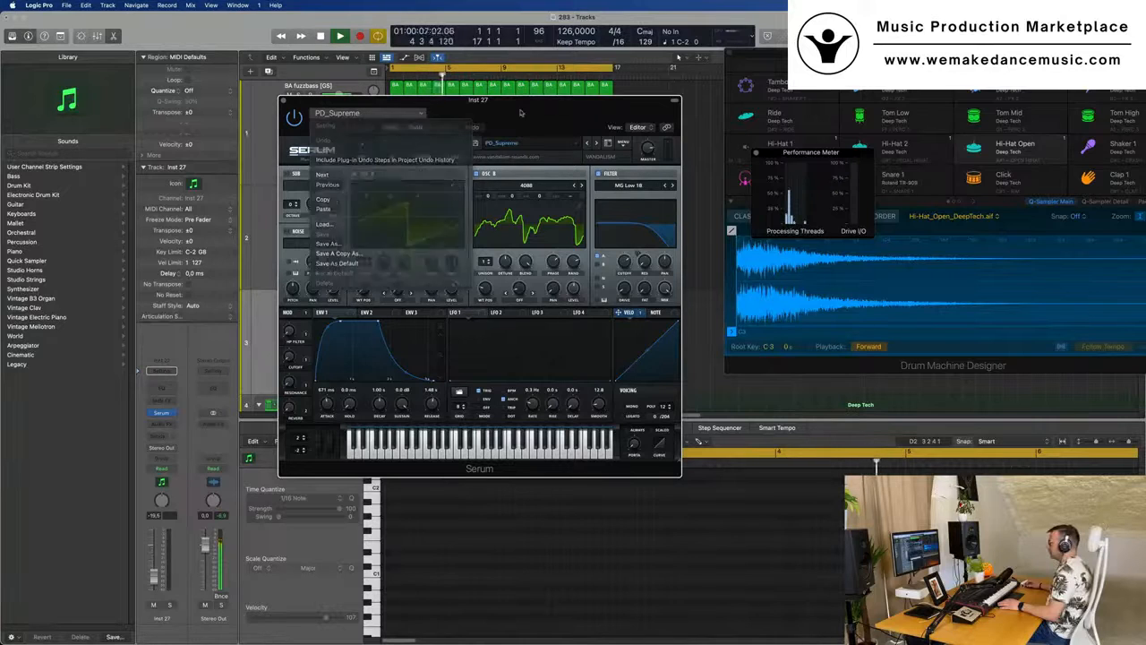
left_click(559, 142)
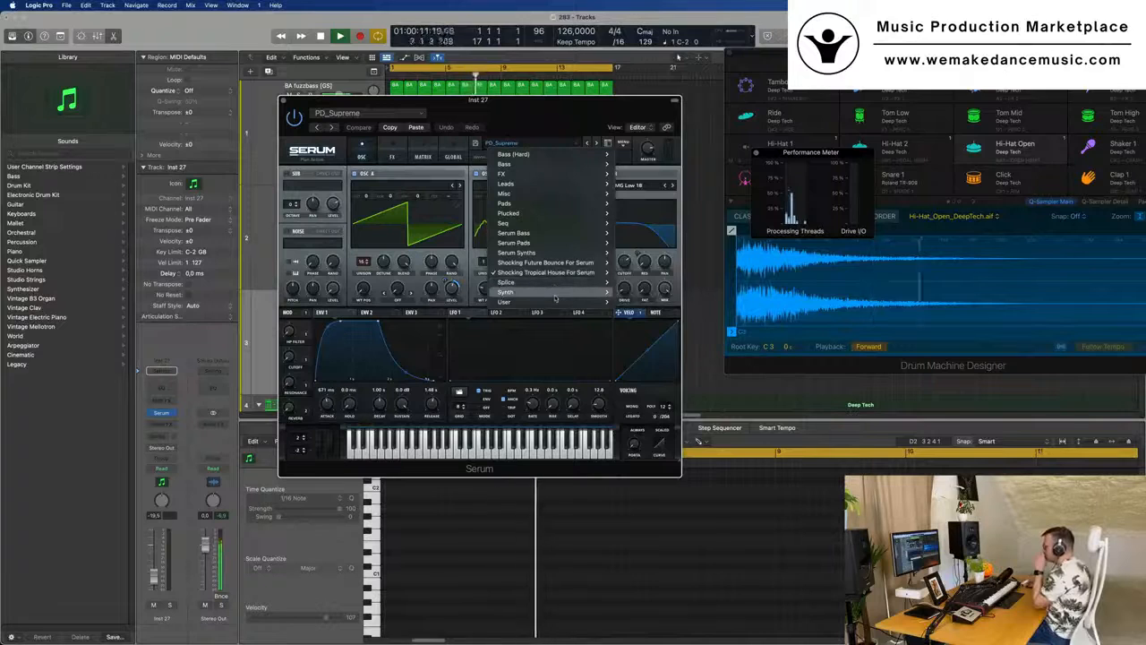
mouse_move(556, 298)
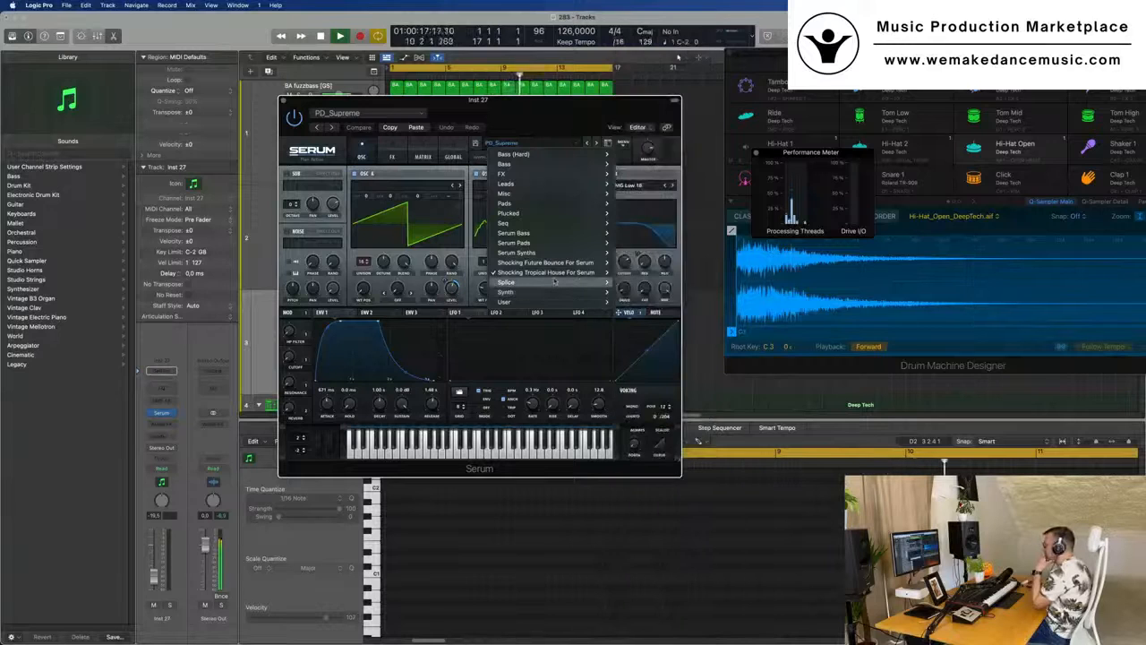
mouse_move(562, 223)
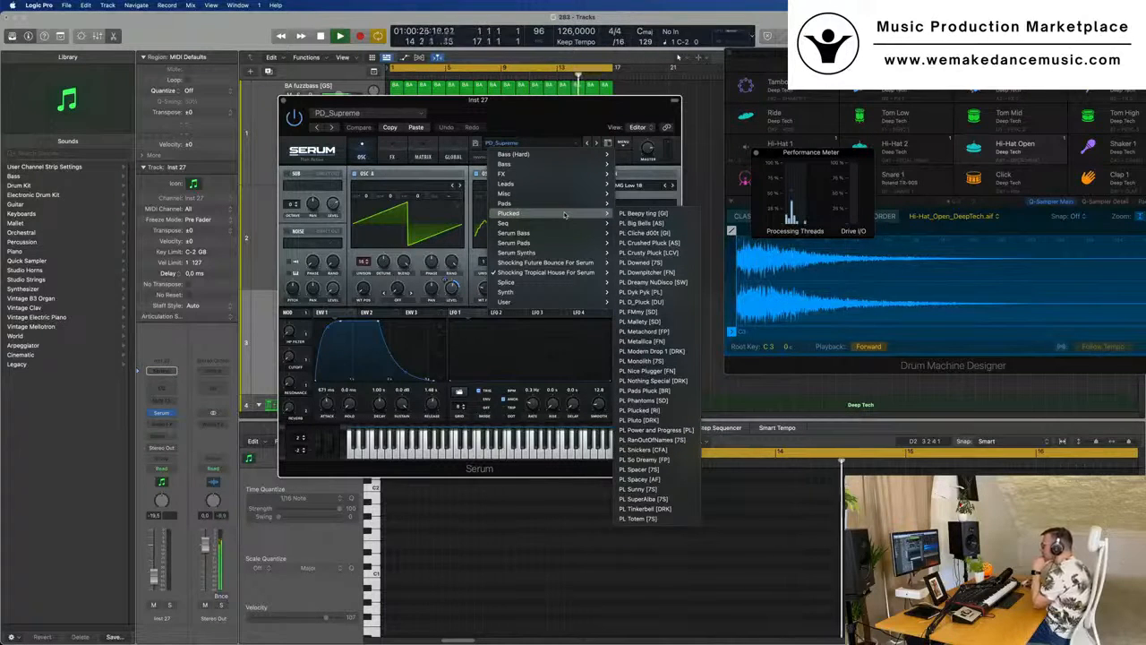
mouse_move(567, 183)
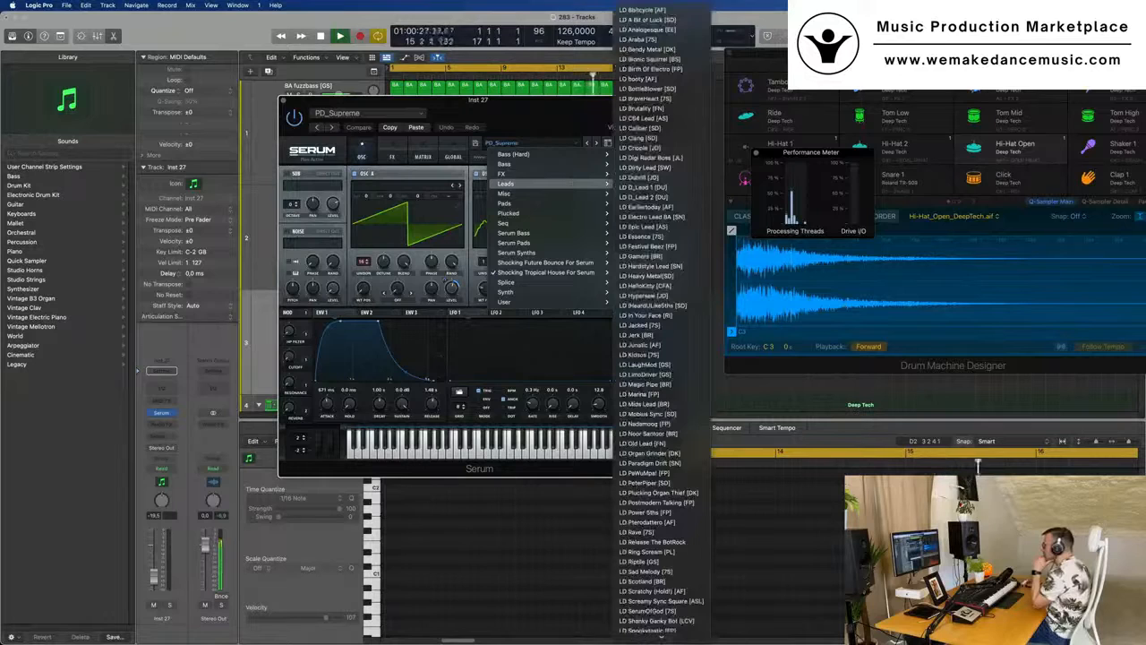
left_click(672, 11)
left_click_drag(528, 99, 712, 84)
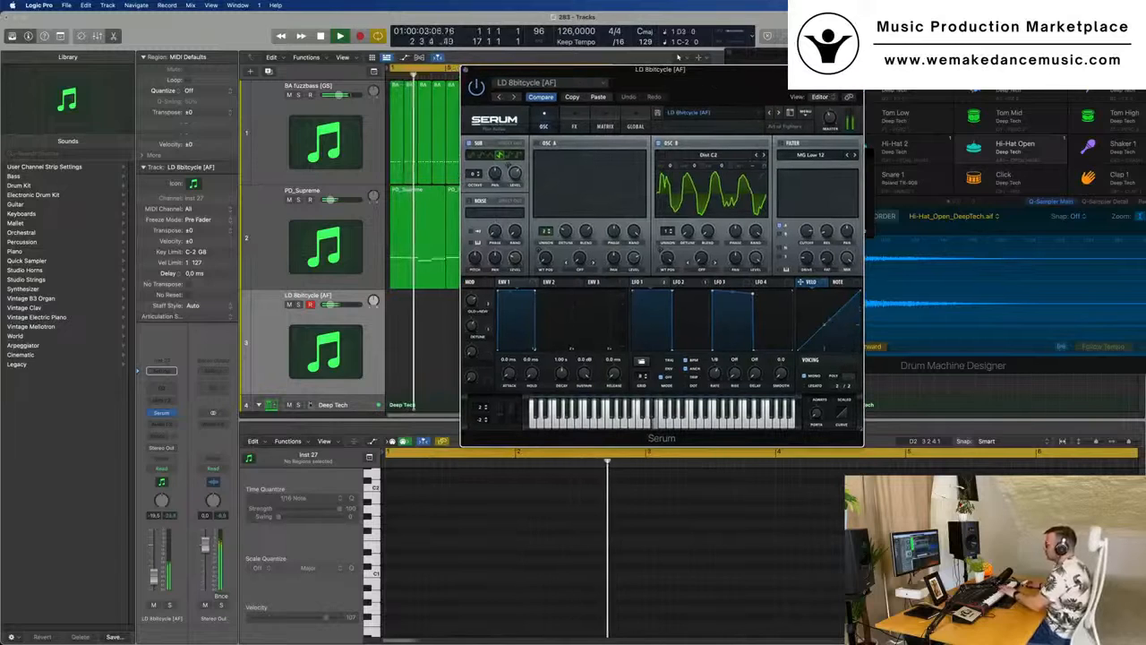
- Add a Bus 5 send to the LD 8bitcycle track and insert a stereo SilverVerb on its aux channel
left_click(161, 435)
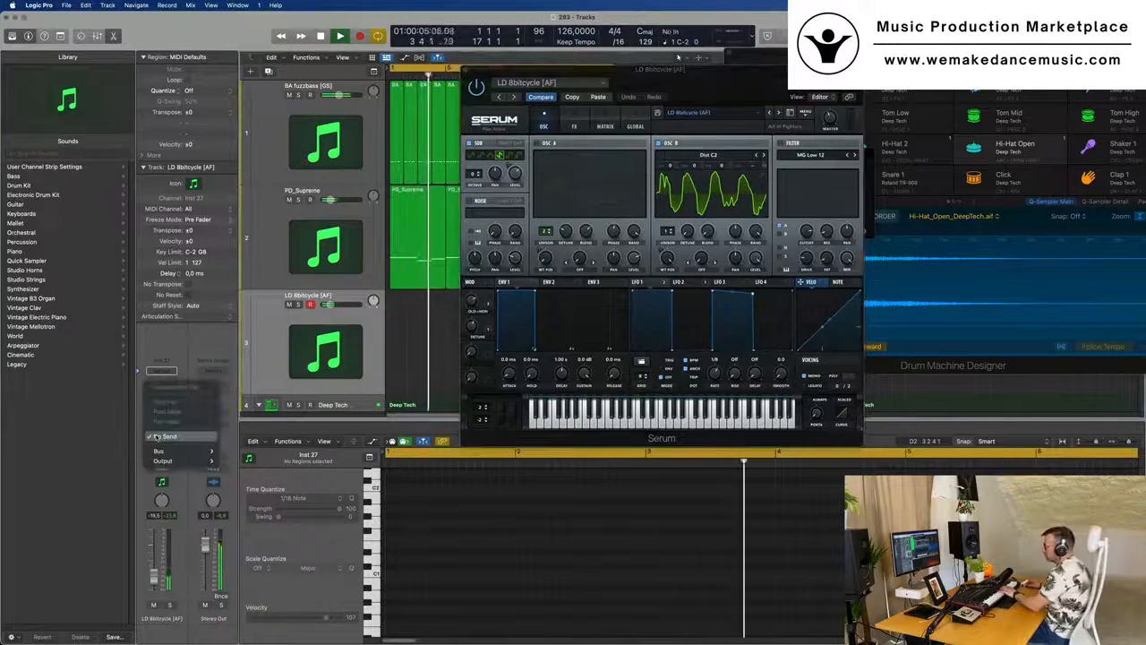
mouse_move(162, 450)
left_click(268, 324)
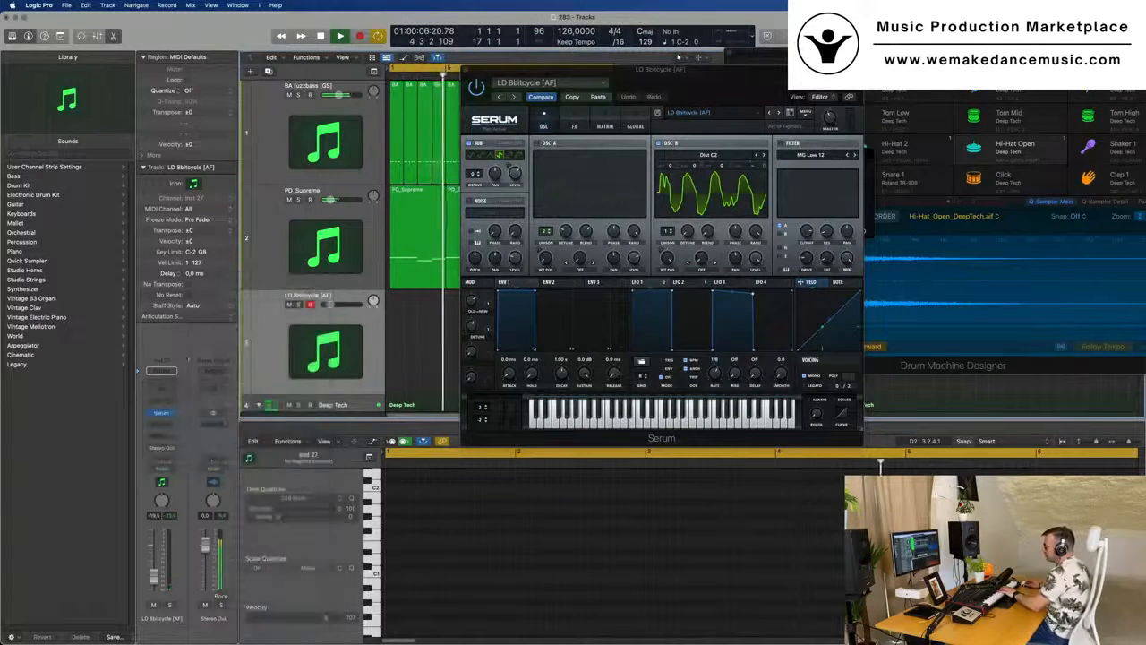
left_click(215, 419)
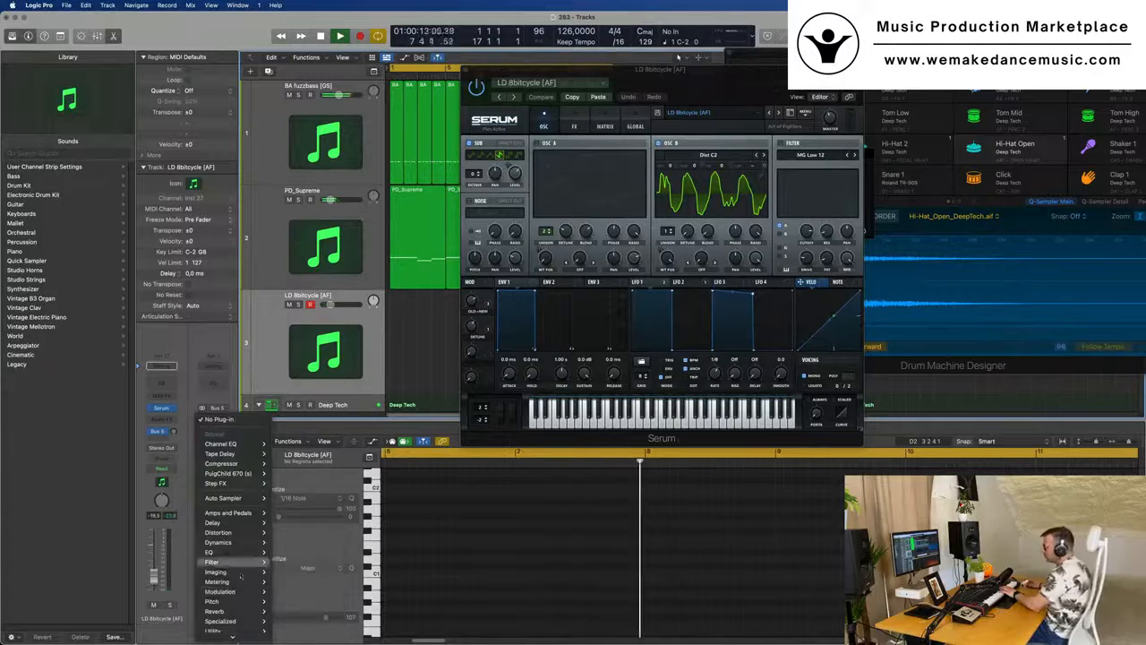
mouse_move(223, 611)
mouse_move(309, 626)
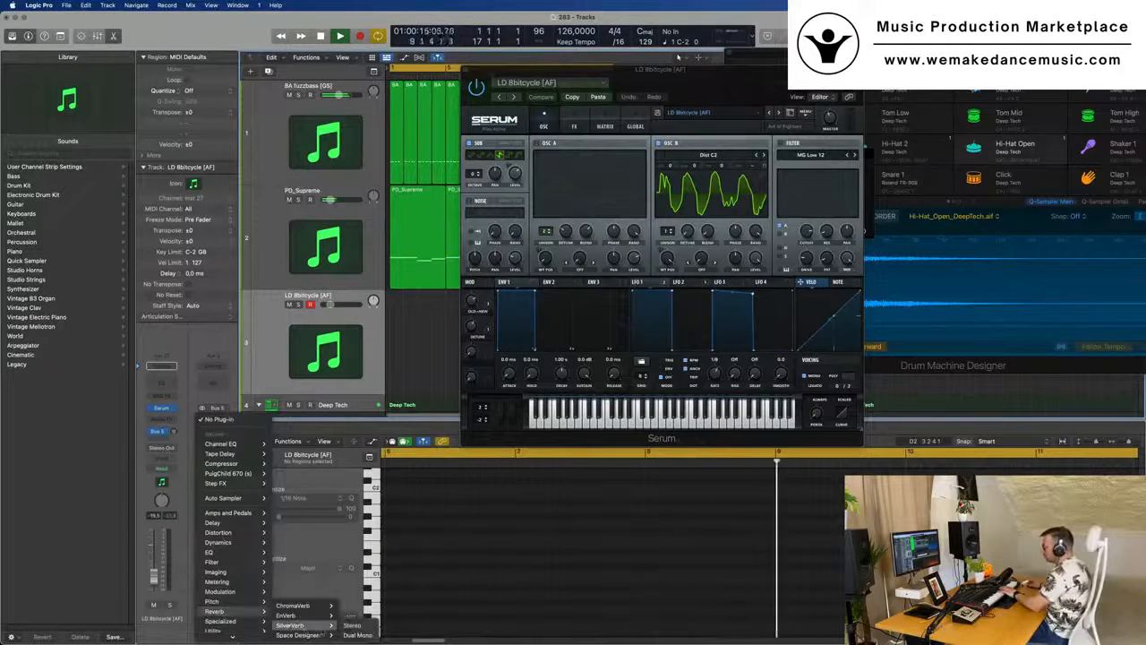
left_click(352, 625)
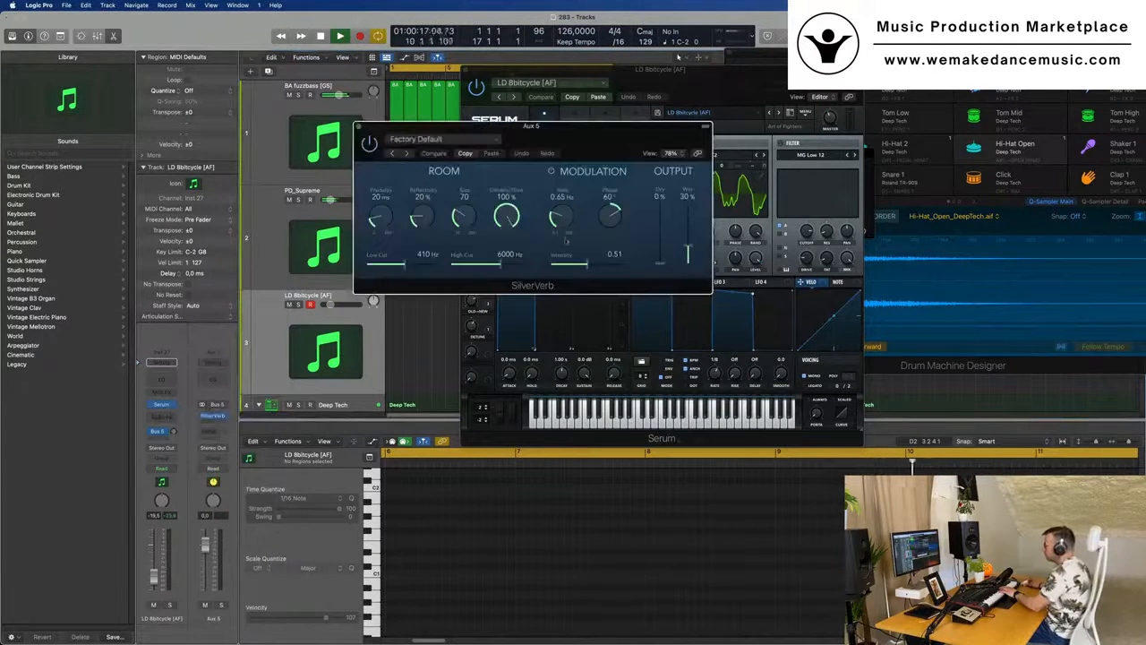
- Set SilverVerb's wet output to 100% and load its grandiose preset
left_click_drag(624, 140, 586, 183)
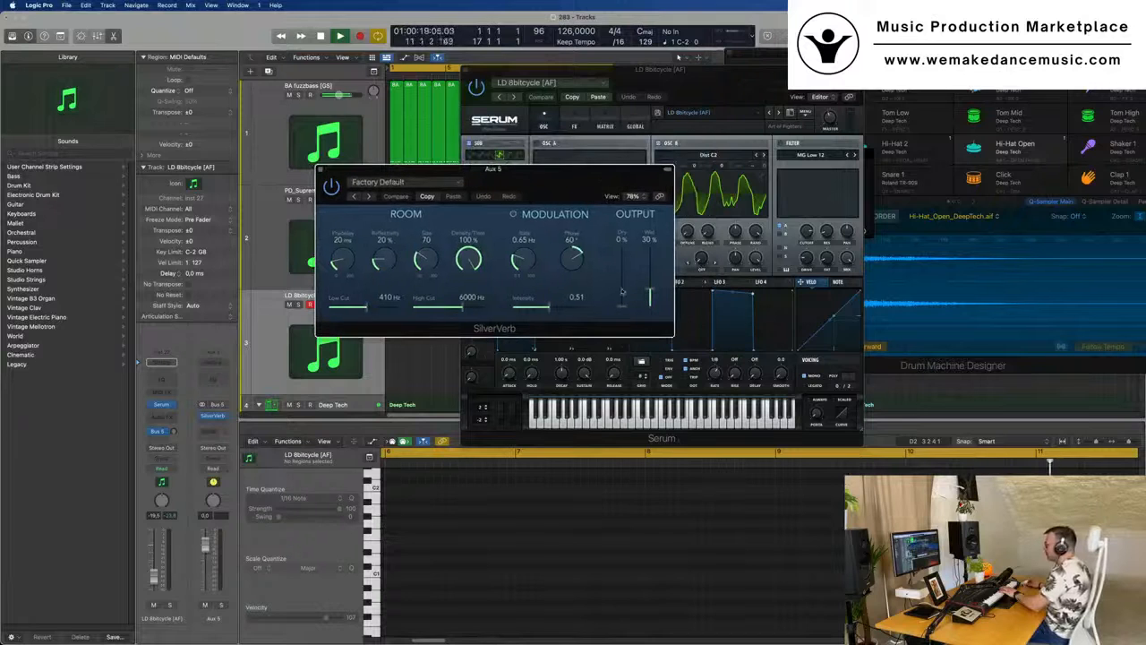
left_click_drag(651, 294, 651, 243)
left_click(378, 182)
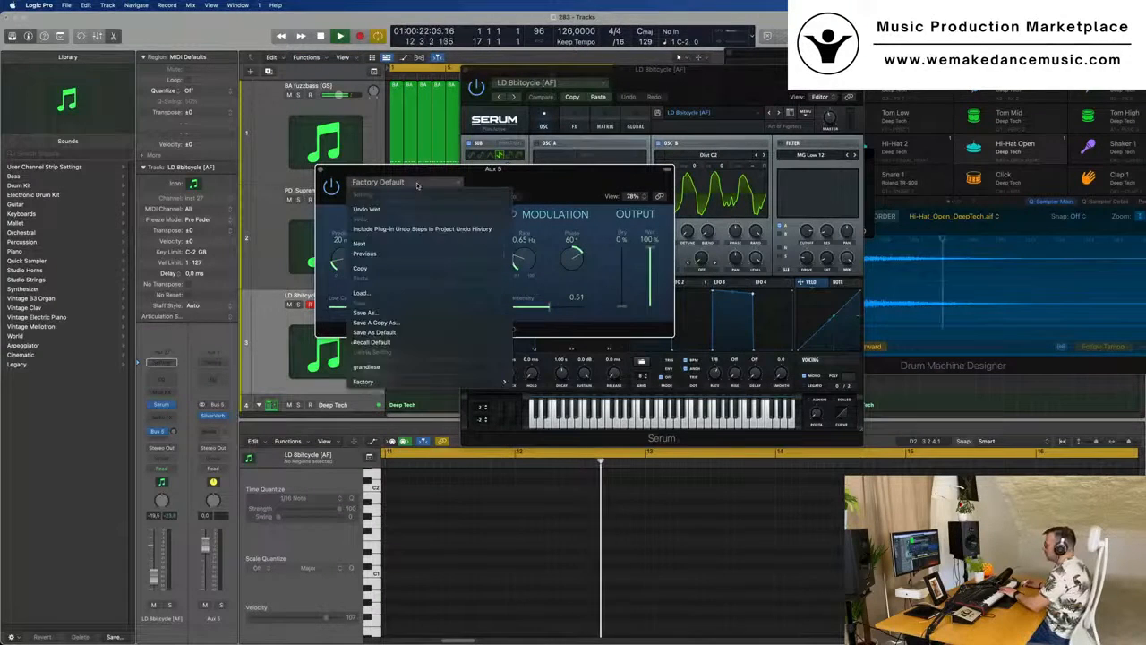
left_click(395, 365)
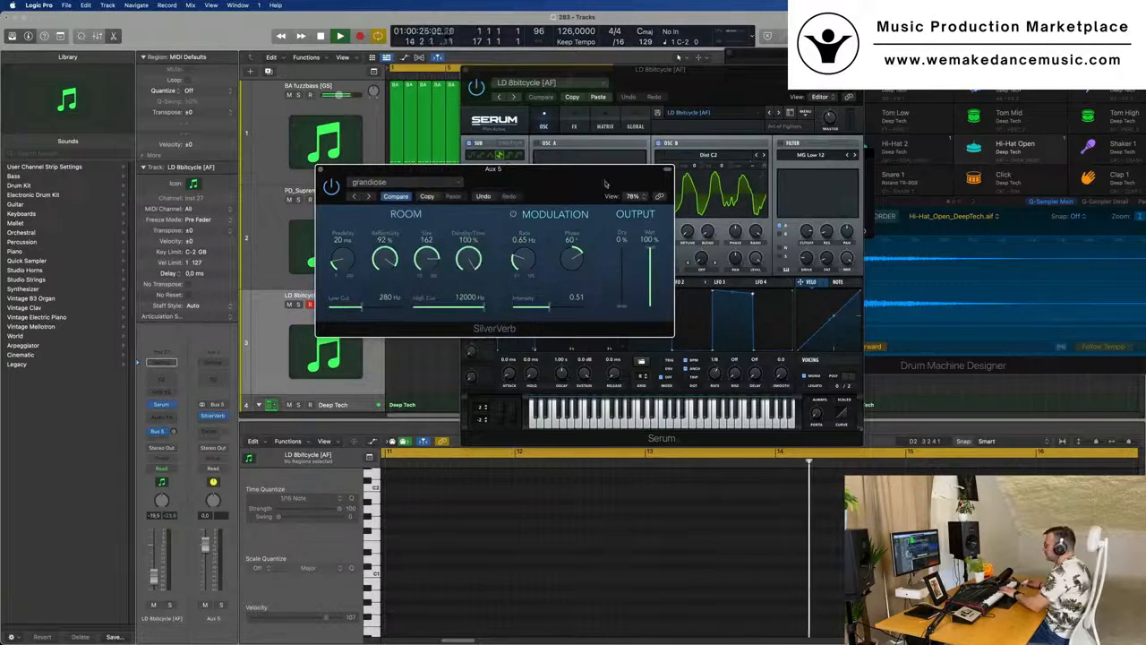
- Raise the LD 8bitcycle track's Bus 5 send level and rearrange the SilverVerb and Serum windows
left_click_drag(597, 185, 719, 185)
left_click_drag(176, 430, 177, 429)
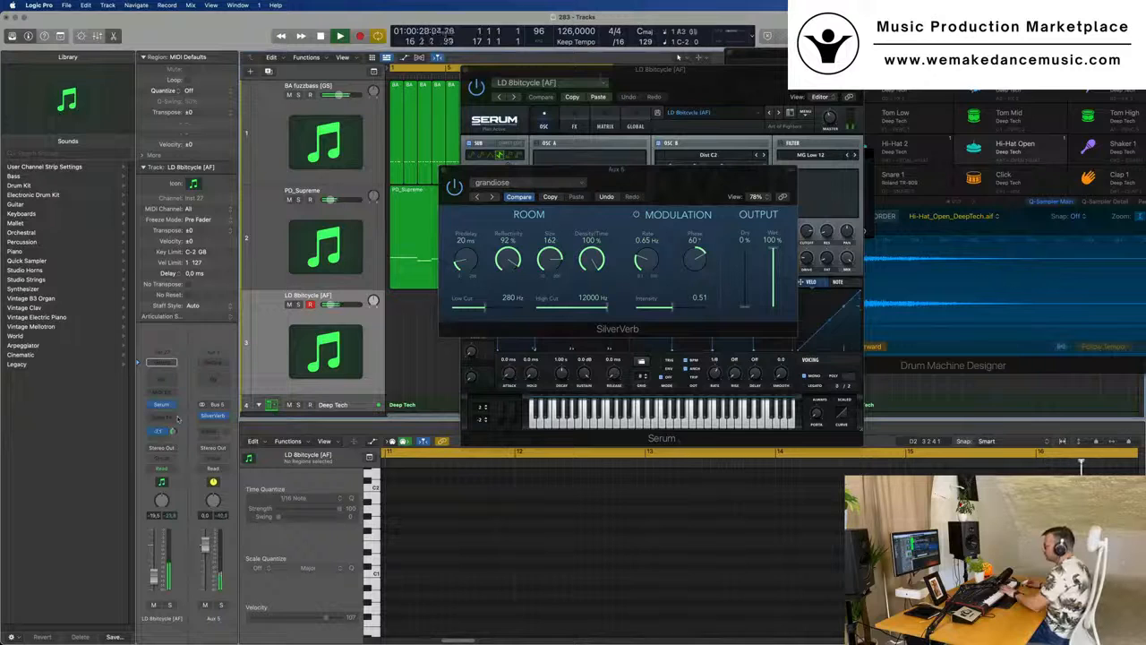
left_click_drag(695, 171, 851, 180)
left_click_drag(759, 70, 651, 113)
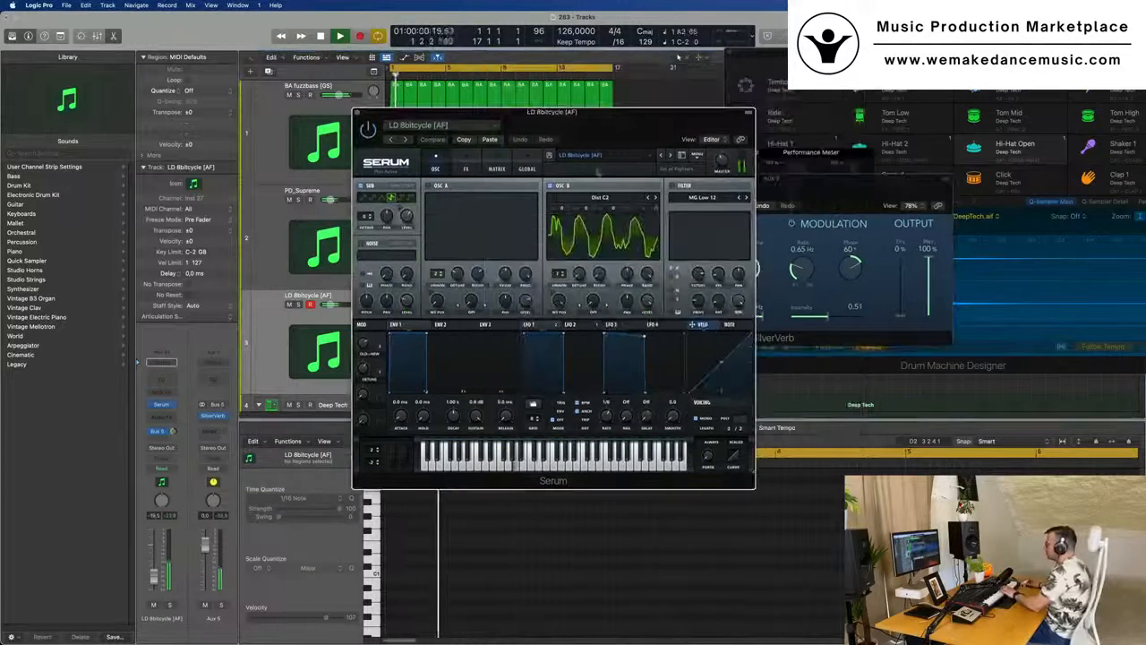
- Step through Serum's lead presets over the playing loop, adjusting the track volume, and load LD C64 Lead [AS]
left_click(670, 155)
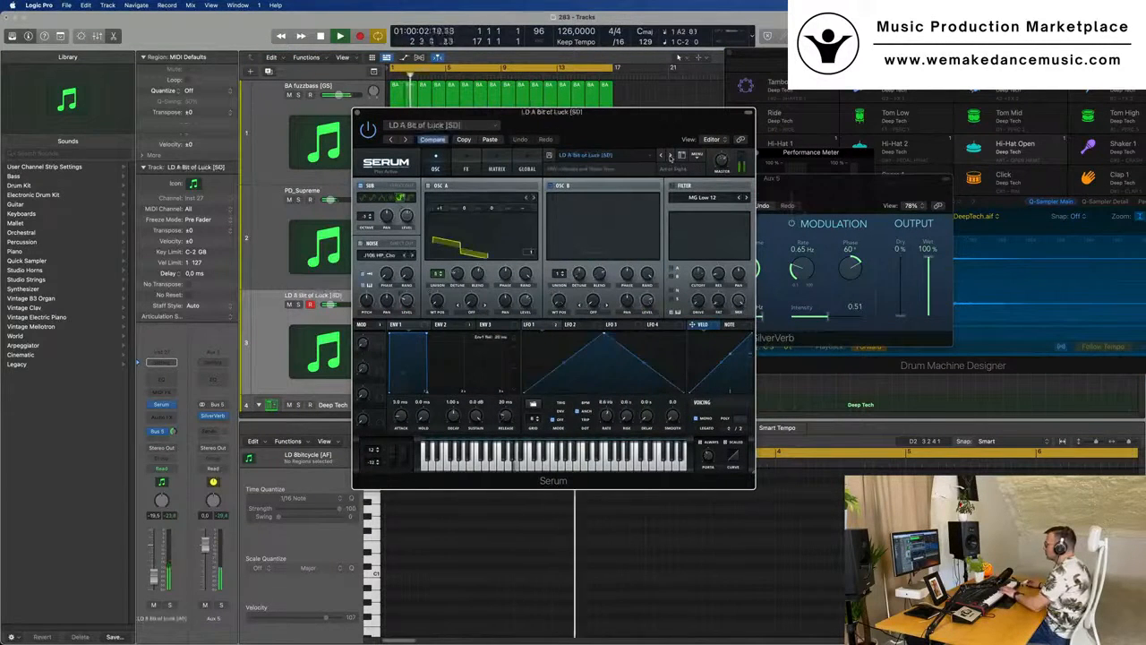
left_click(153, 568)
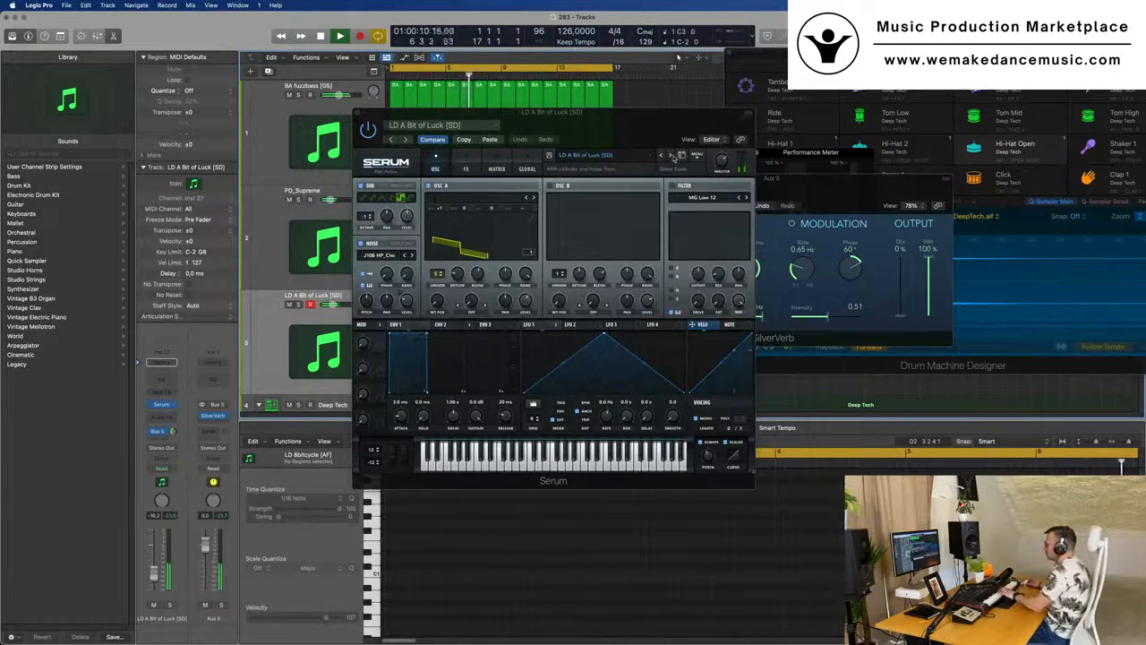
left_click(670, 156)
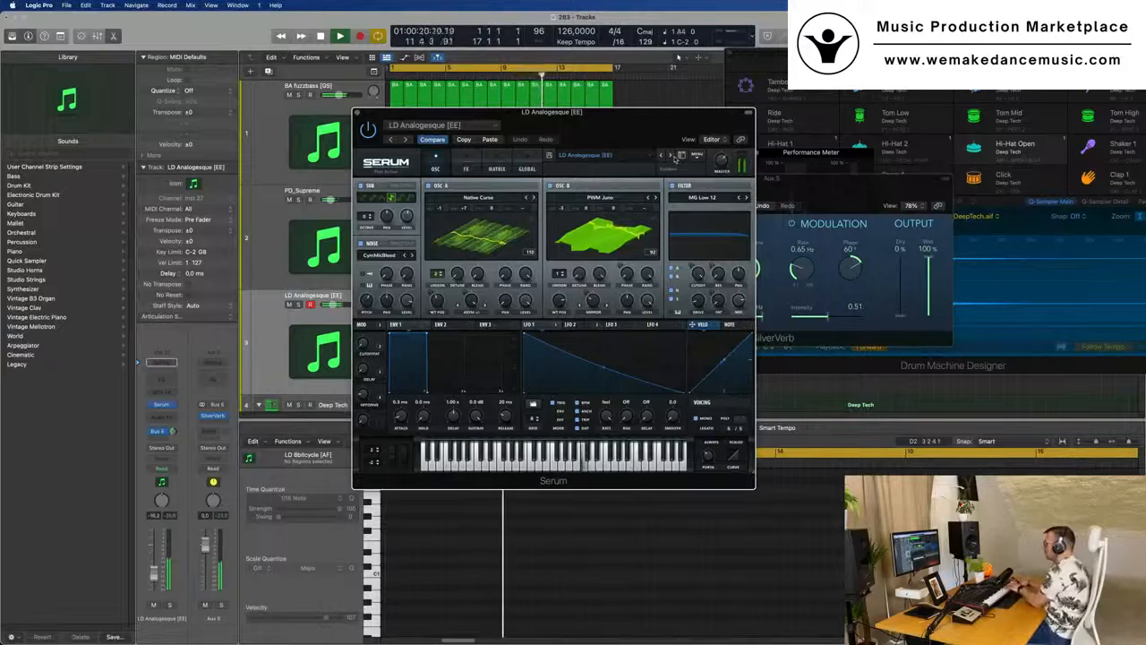
left_click_drag(674, 112, 769, 119)
left_click_drag(153, 580, 153, 578)
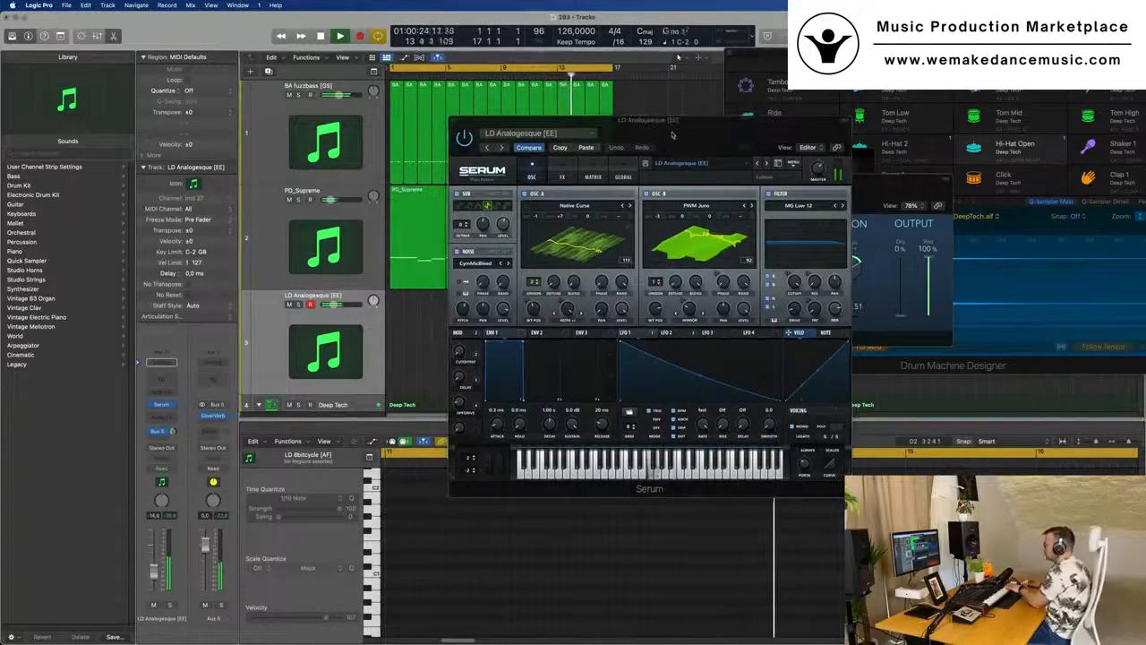
left_click(766, 165)
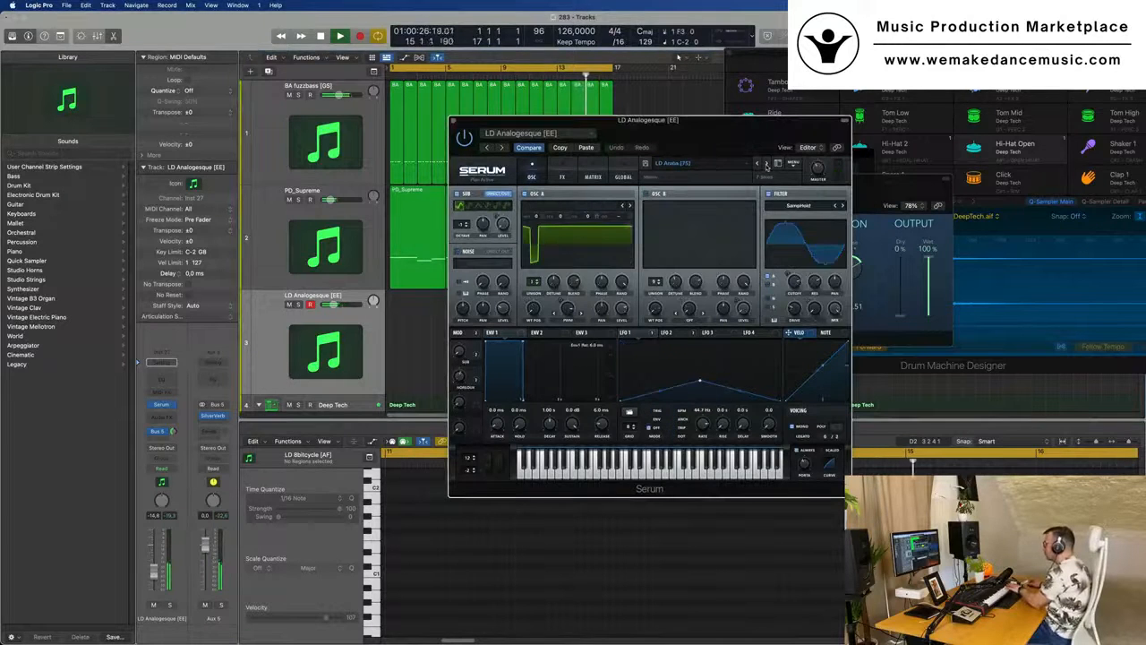
left_click(766, 164)
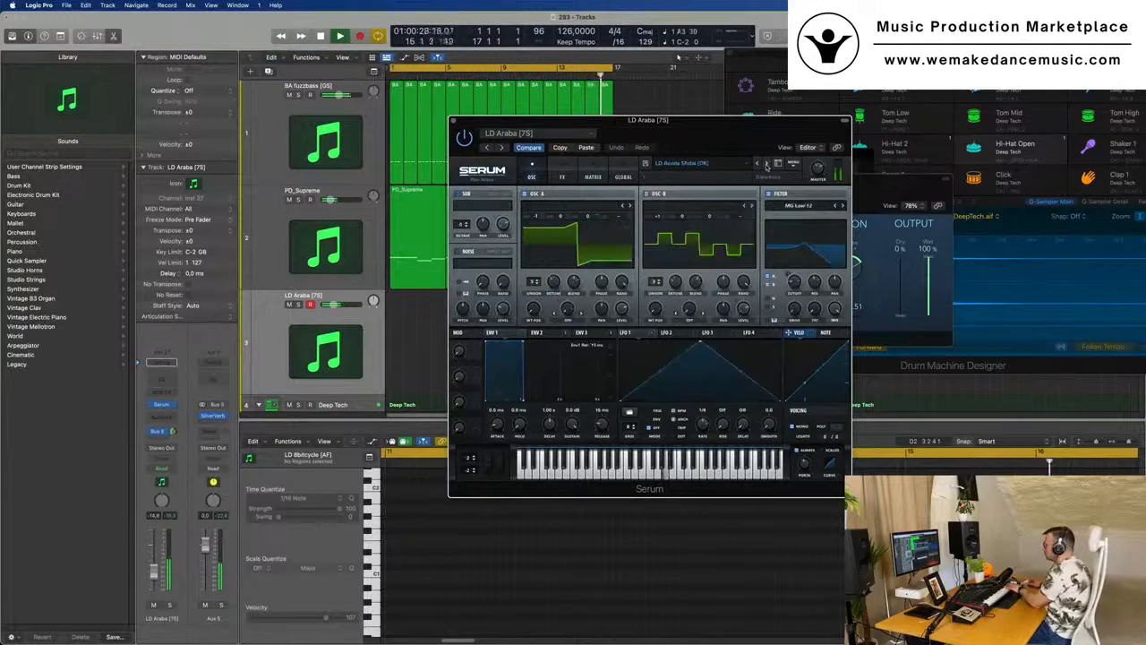
left_click(765, 165)
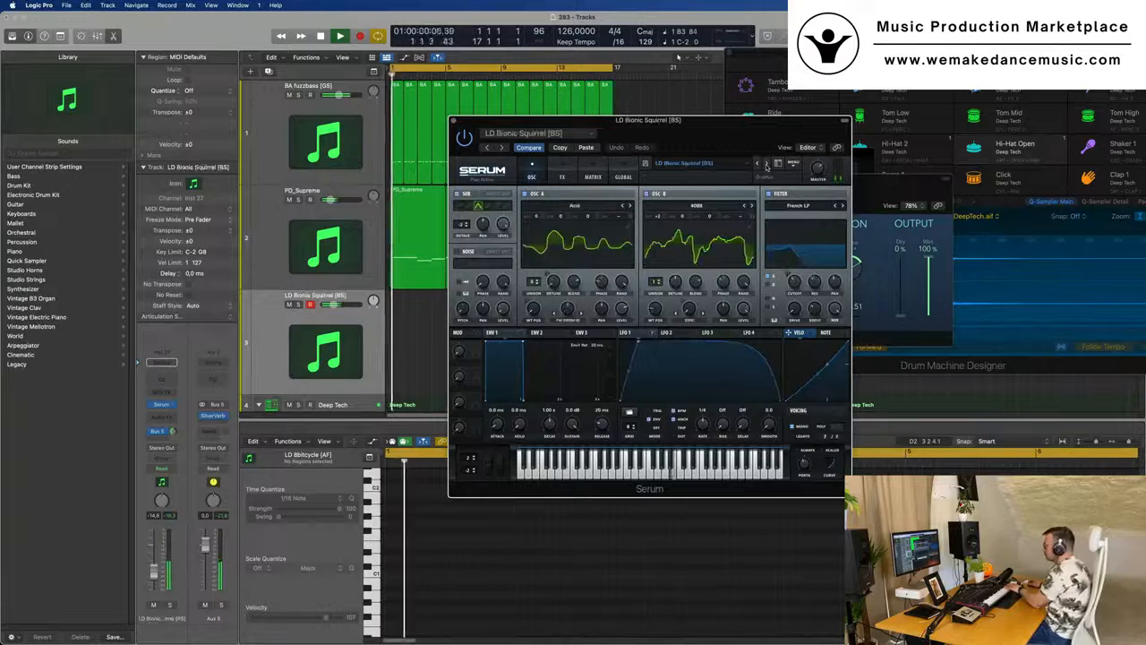
left_click(765, 165)
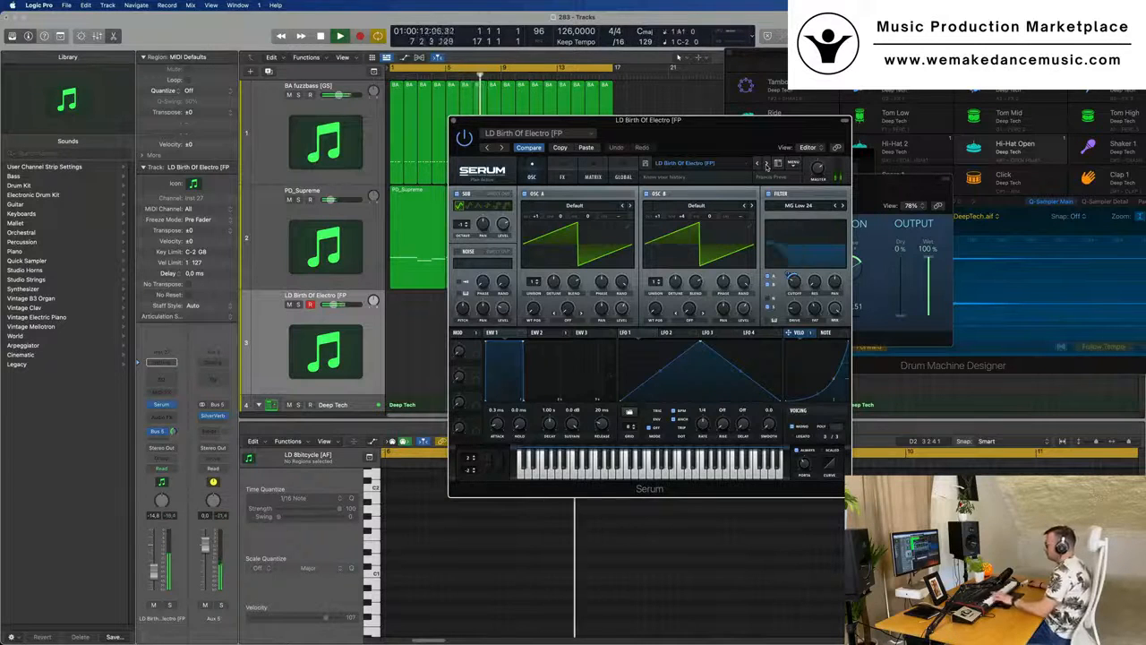
left_click(766, 164)
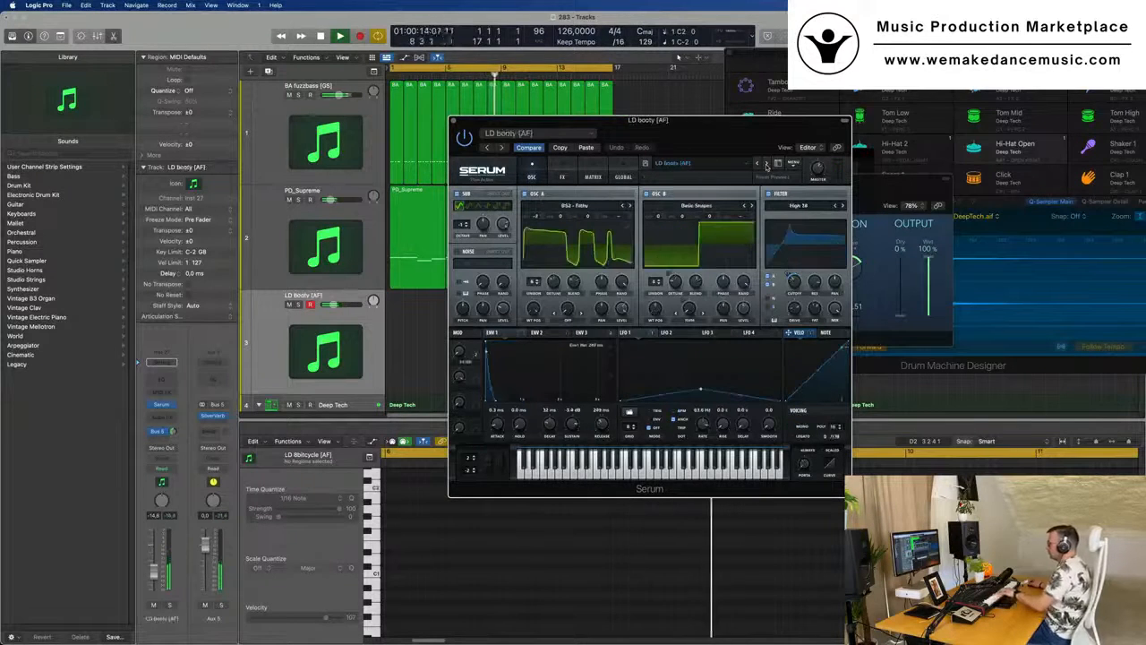
left_click(767, 164)
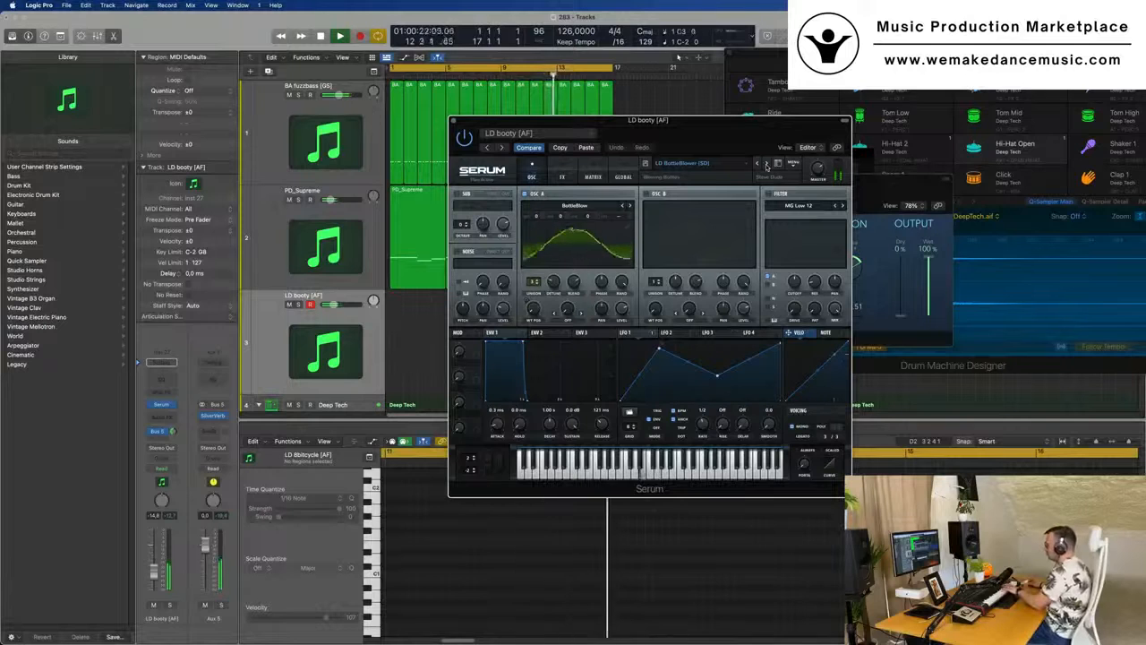
left_click(766, 165)
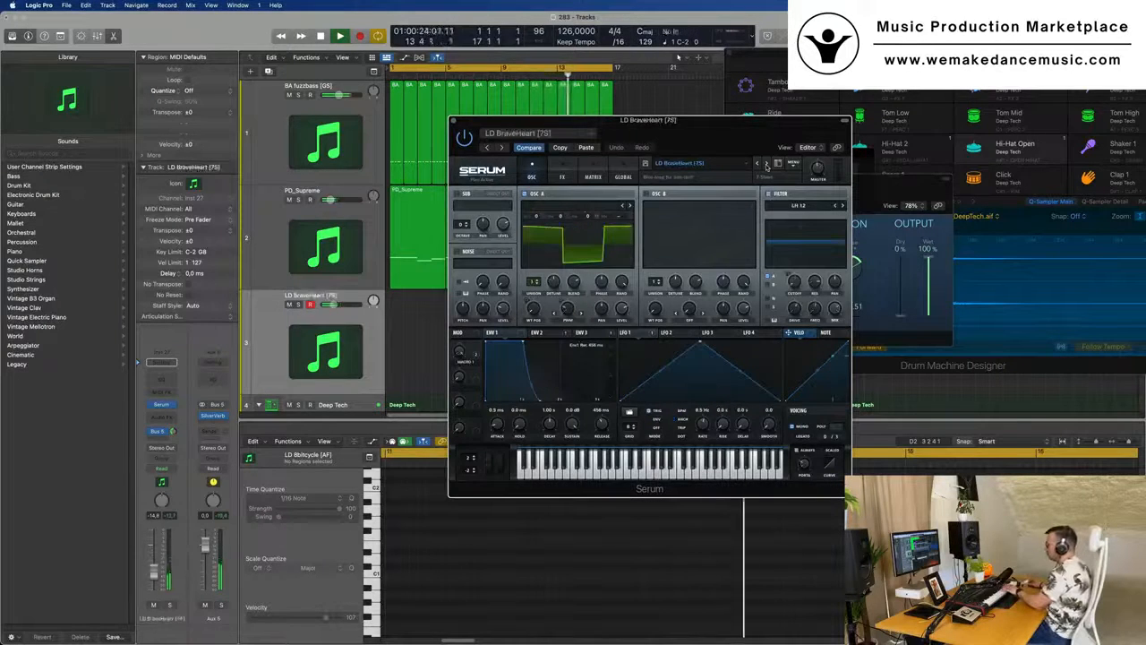
left_click(766, 165)
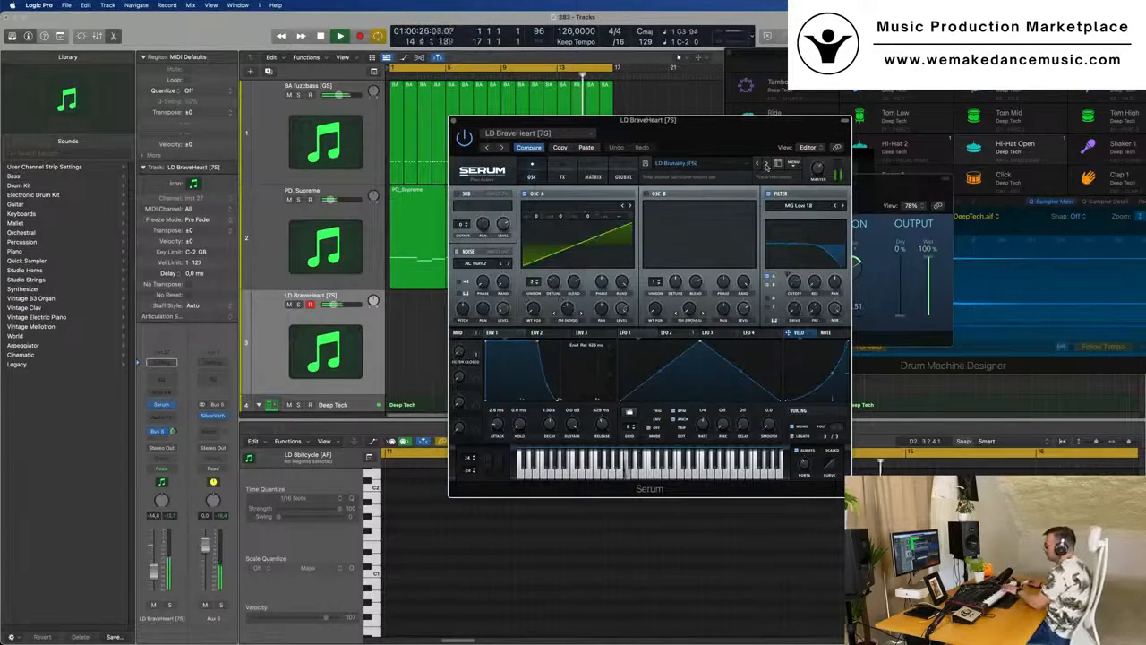
left_click(766, 166)
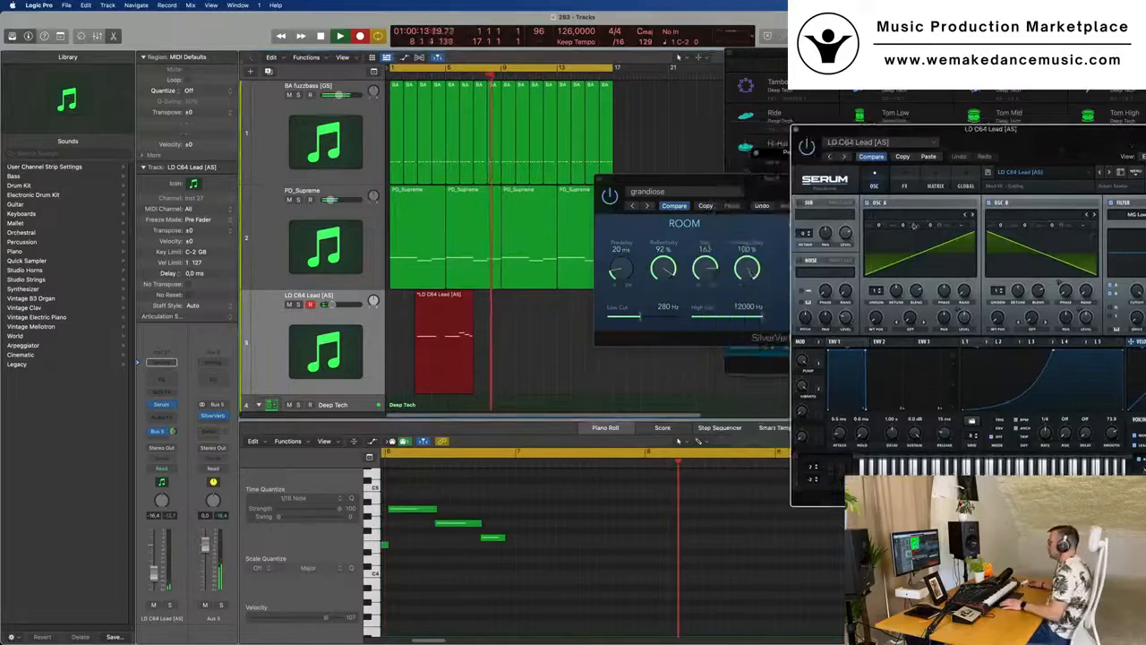
- Split the recorded LD C64 Lead region at bar 5, delete its first half and move the remaining two bars to bar 1
left_click(450, 300)
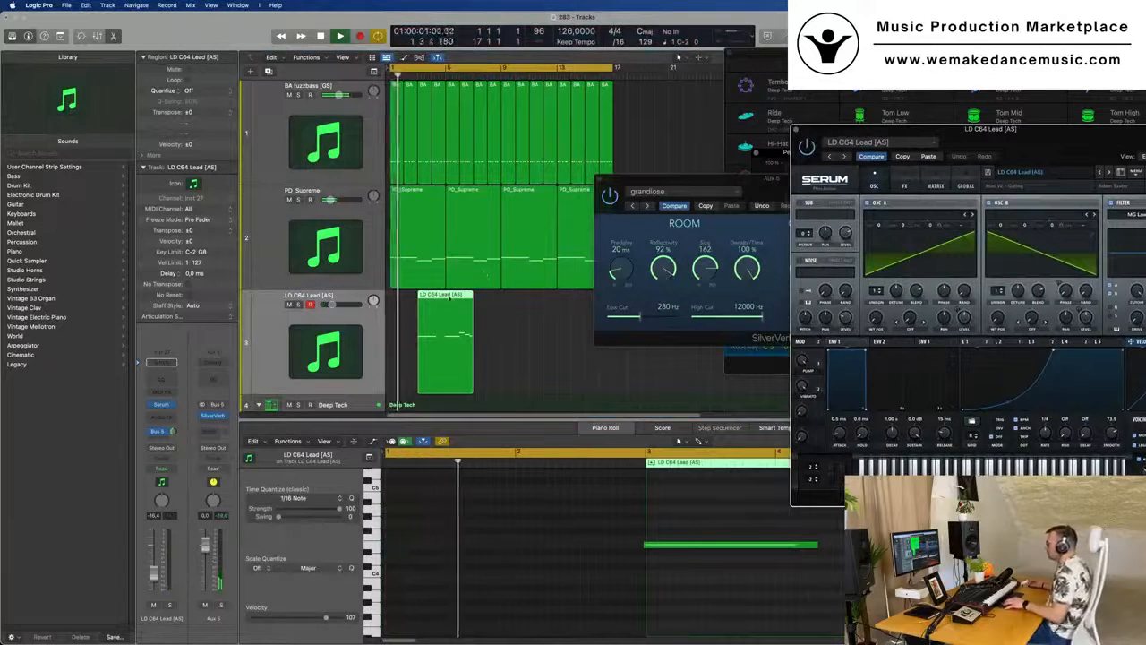
key("super+t")
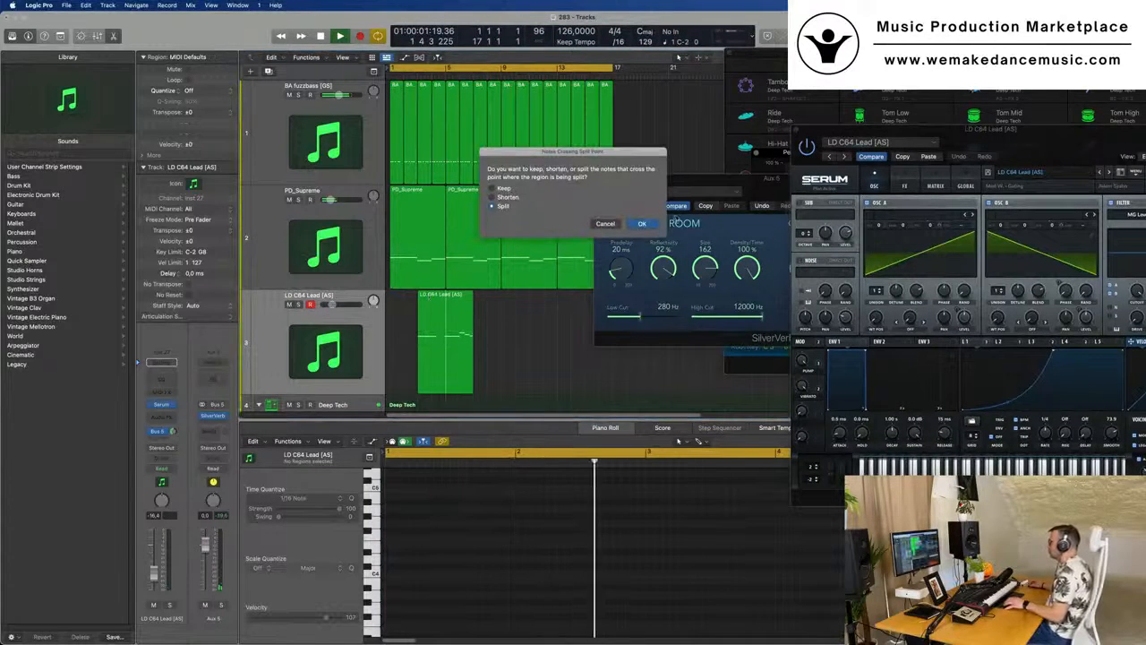
left_click(642, 224)
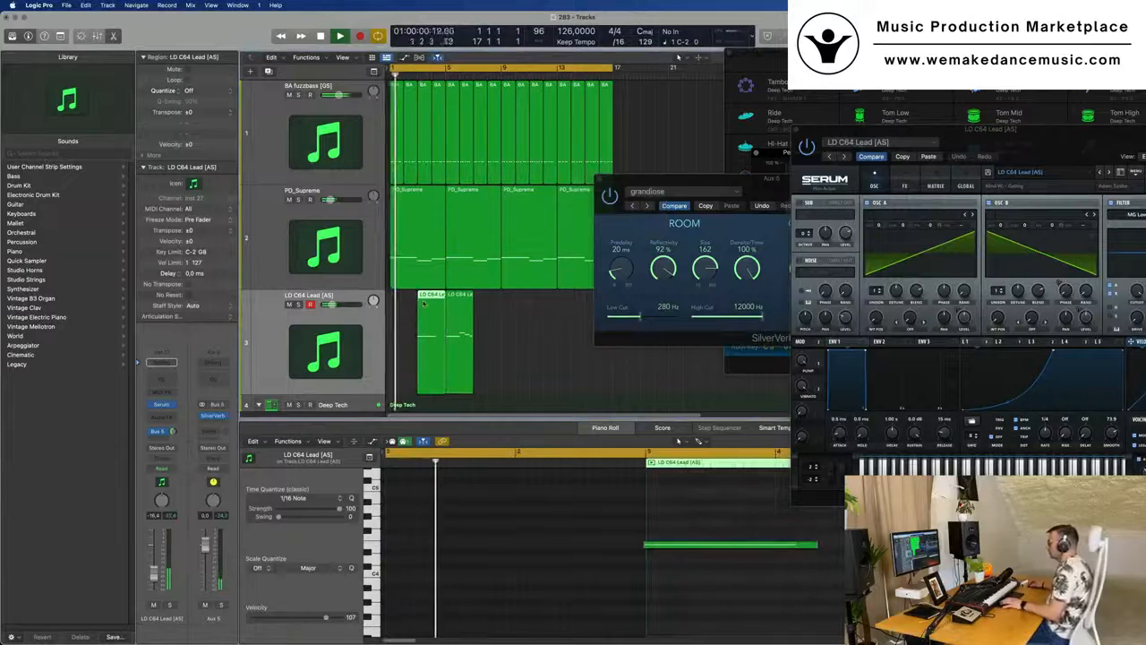
key("Delete")
left_click_drag(454, 303, 374, 302)
key("space")
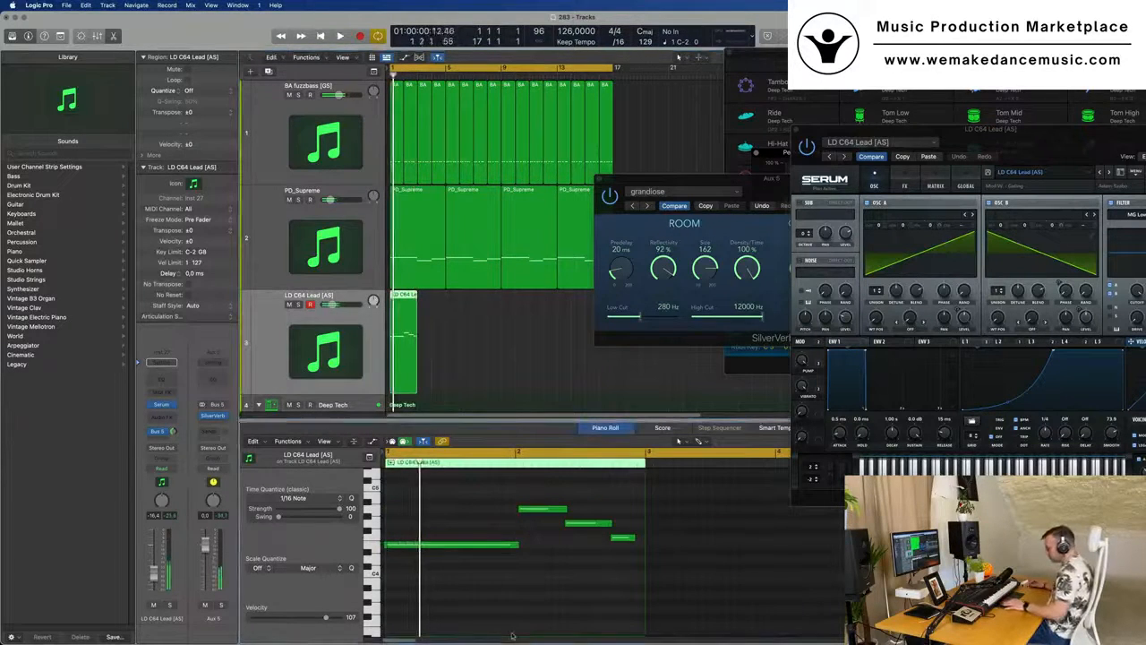
key("space")
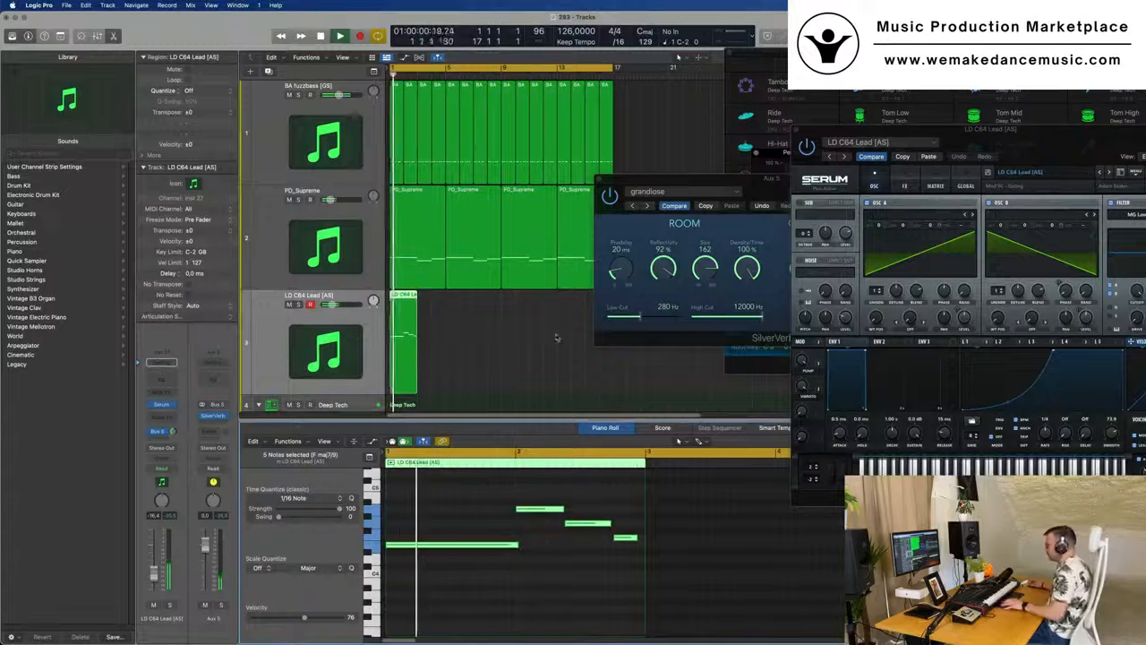
- Move the long first note of the LD C64 Lead melody back to the start of its region
left_click(449, 534)
key("space")
key("space")
scroll(459, 340, "up", 4)
left_click(458, 545)
key("space")
key("space")
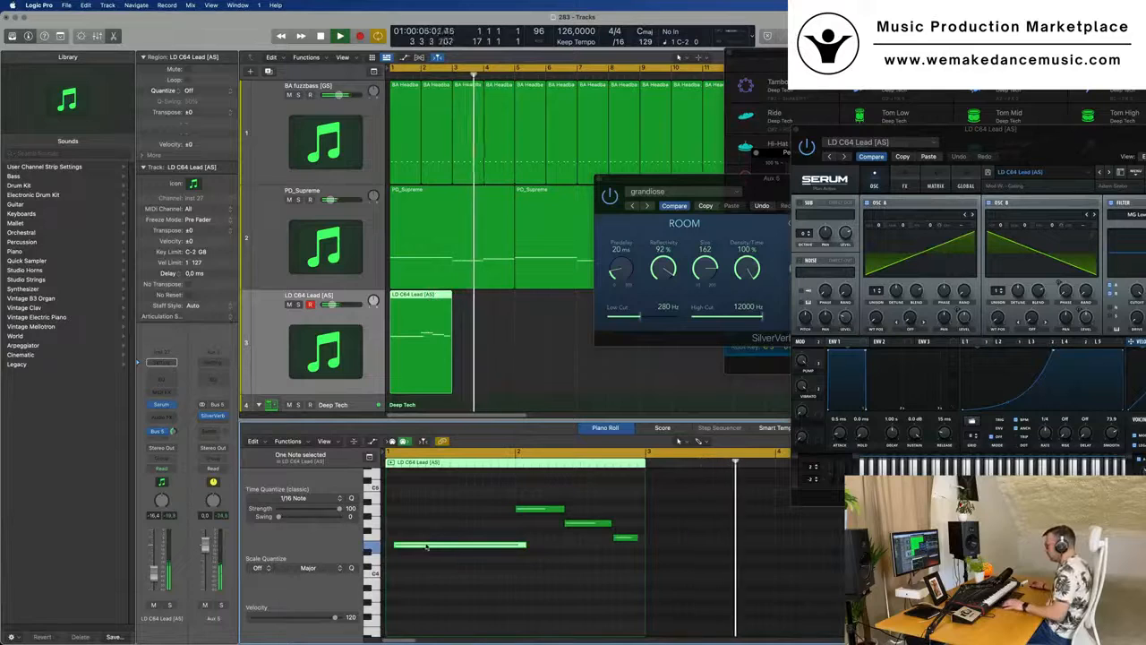
left_click_drag(435, 546, 426, 548)
key("space")
key("space")
- Play the retimed lead melody against the bass, pad and drums, keeping the Serum window in view
scroll(426, 548, "down", 5)
key("space")
key("space")
key("space")
left_click_drag(842, 130, 651, 98)
key("space")
key("space")
key("space")
key("space")
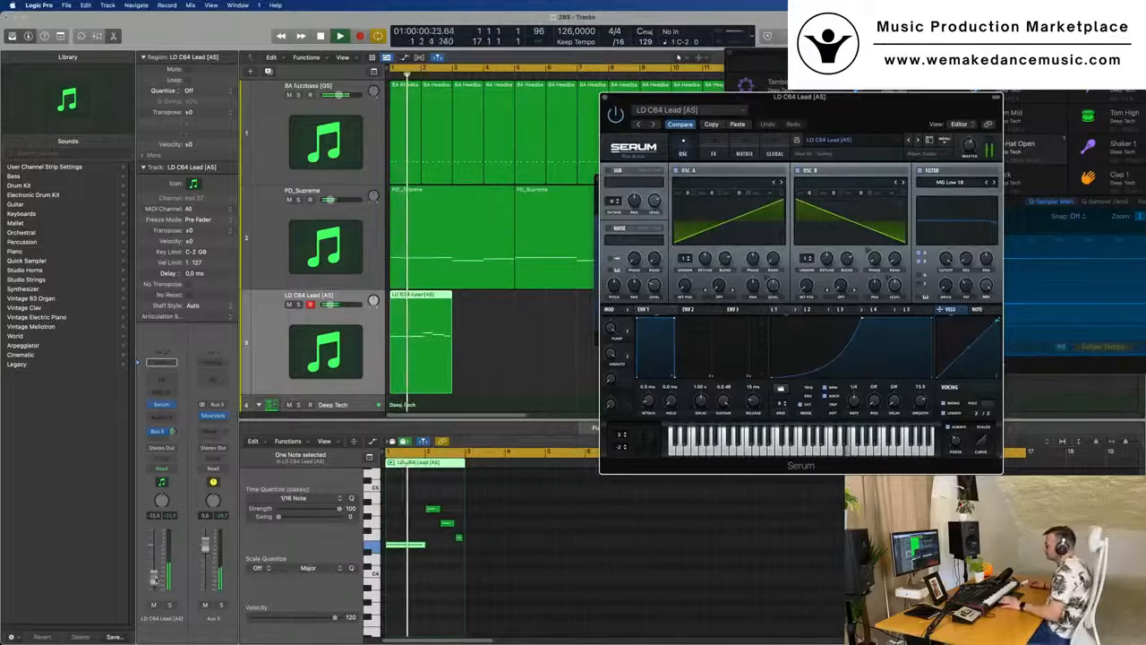
left_click_drag(847, 107, 860, 128)
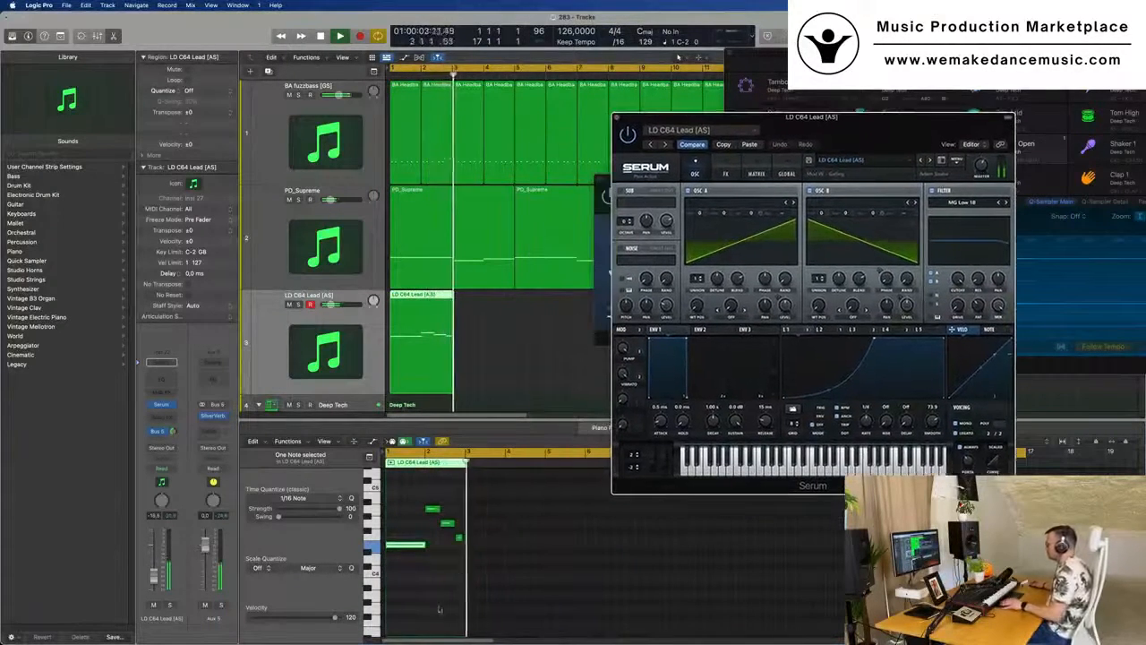
- Duplicate the two-bar LD C64 Lead region and repeat the pair three times to fill the 16 bars
scroll(452, 565, "up", 5)
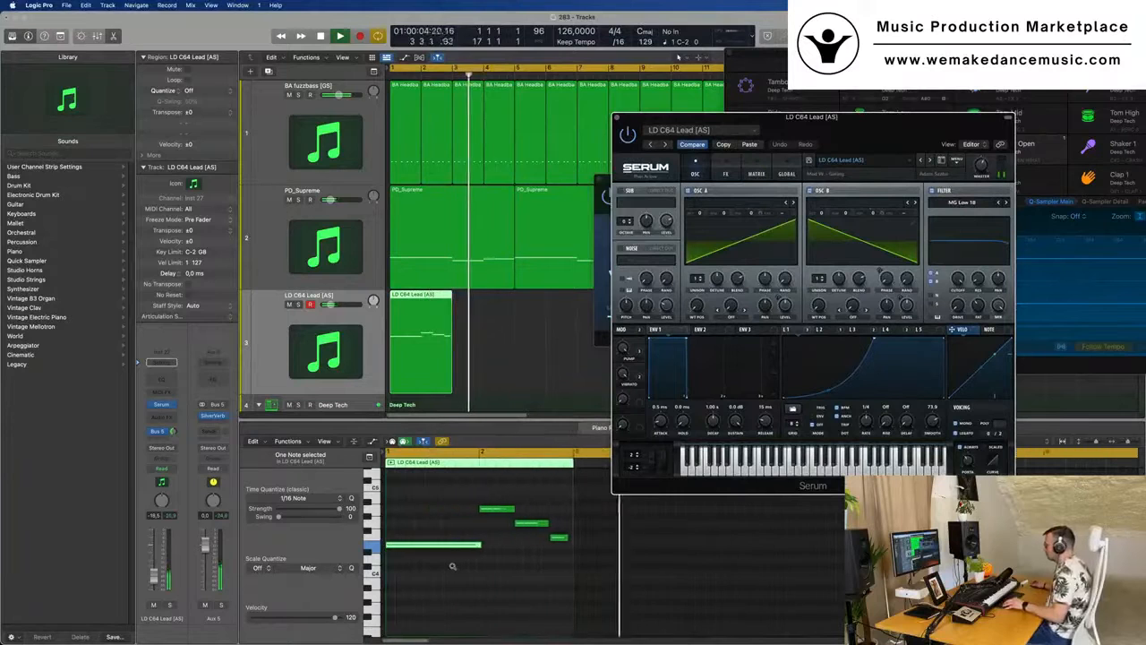
left_click(534, 524)
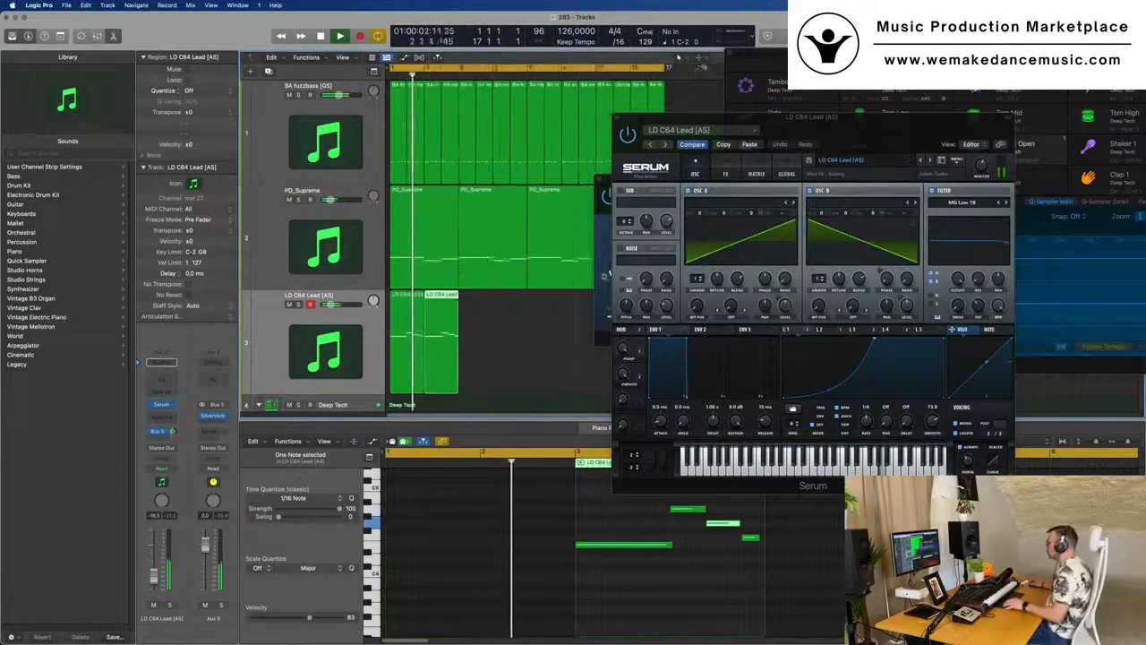
left_click_drag(904, 118, 826, 163)
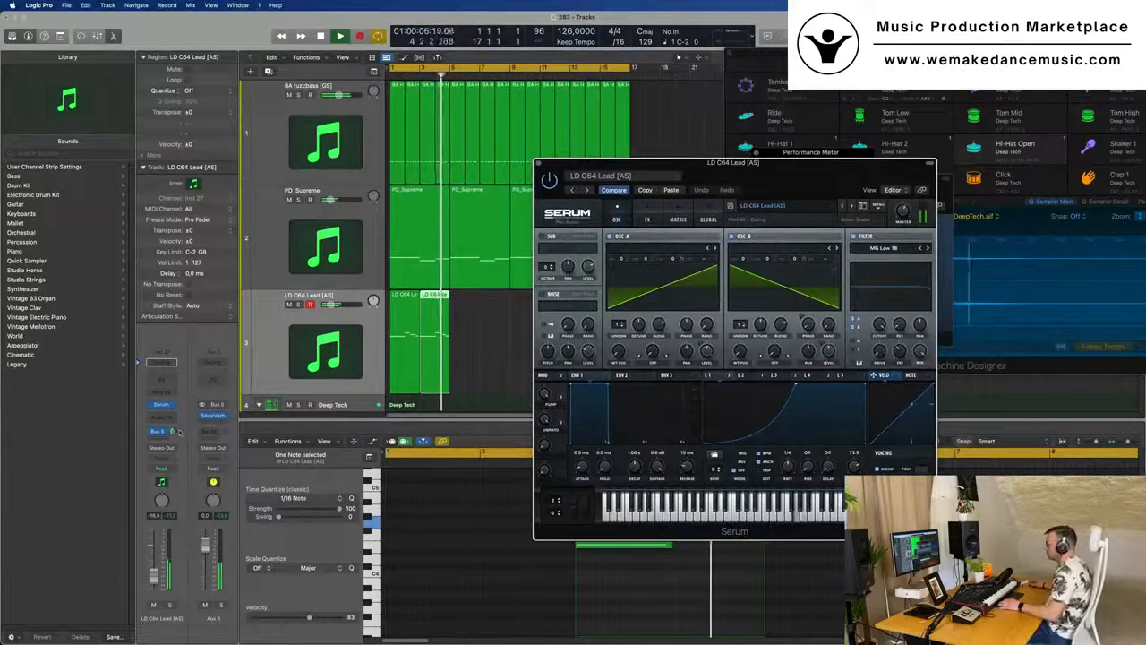
left_click(502, 326)
key("Return")
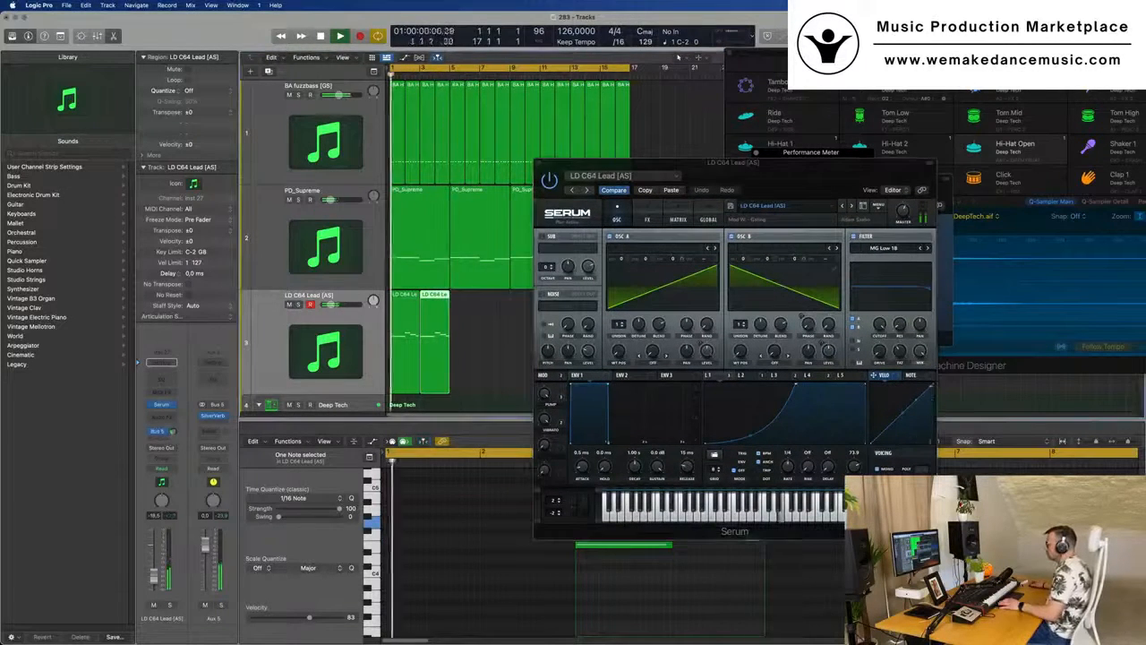
left_click_drag(502, 326, 408, 347)
left_click_drag(662, 163, 542, 181)
key("super+r")
key("super+r")
key("super+r")
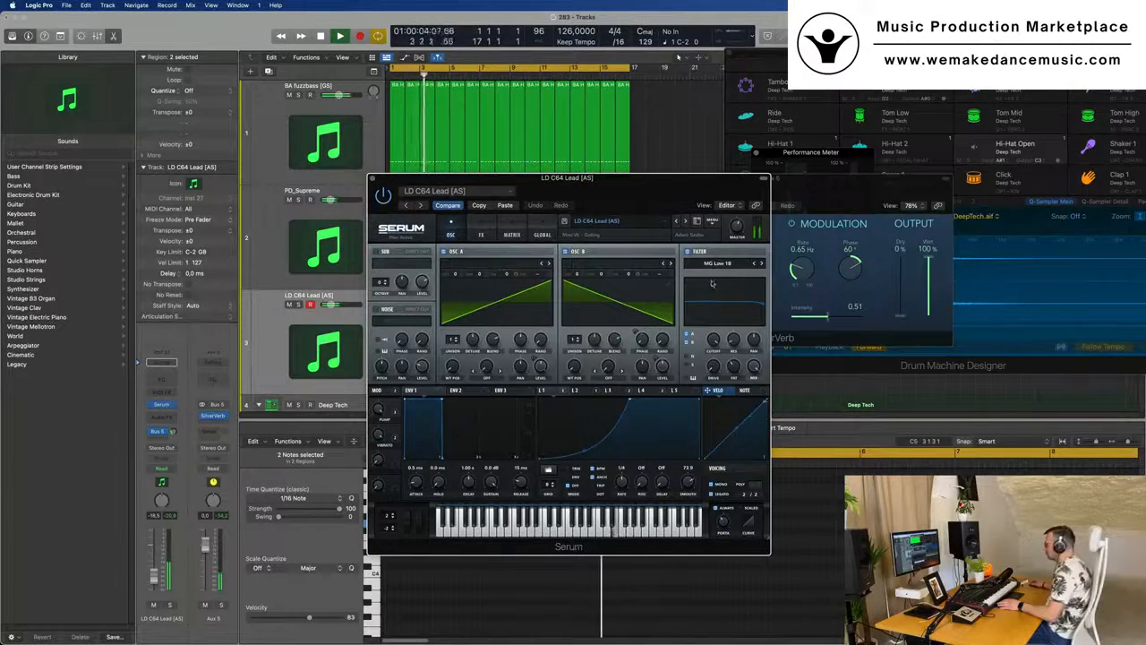
- Shape the lead's MG Low 18 filter in Serum by adjusting its cutoff and drive
left_click_drag(714, 340, 712, 364)
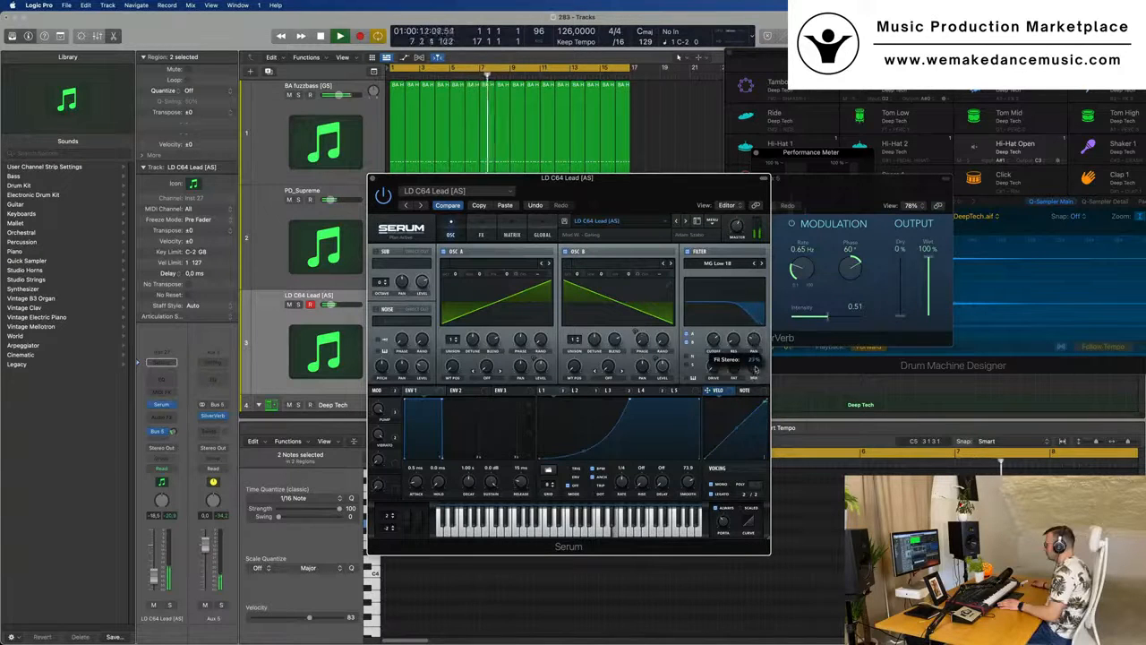
left_click_drag(715, 340, 716, 324)
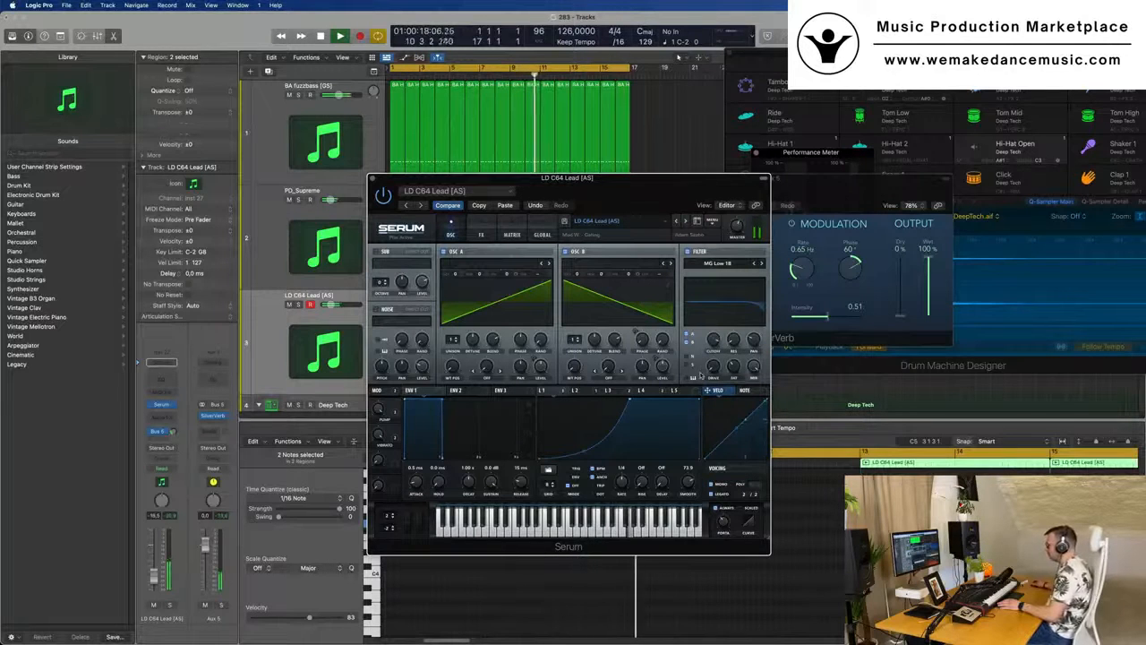
left_click_drag(711, 371, 716, 350)
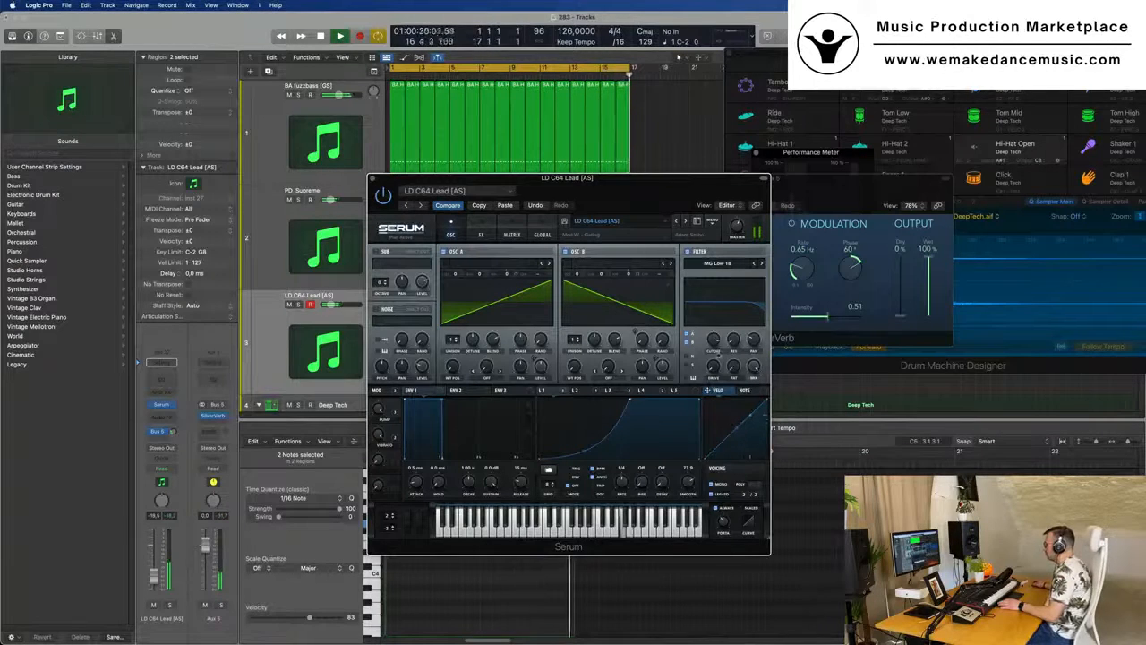
- Reduce the delay's wet mix in Serum's effects and lower the LD C64 Lead track's volume to about -17.0 dB
left_click_drag(673, 185, 762, 160)
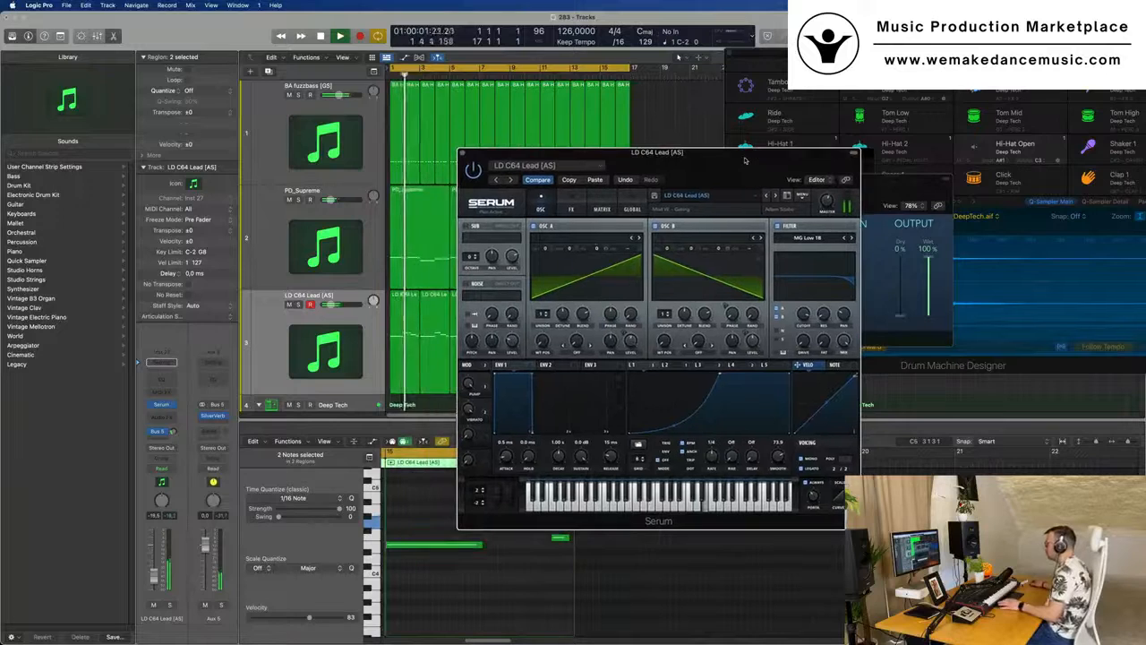
left_click(570, 208)
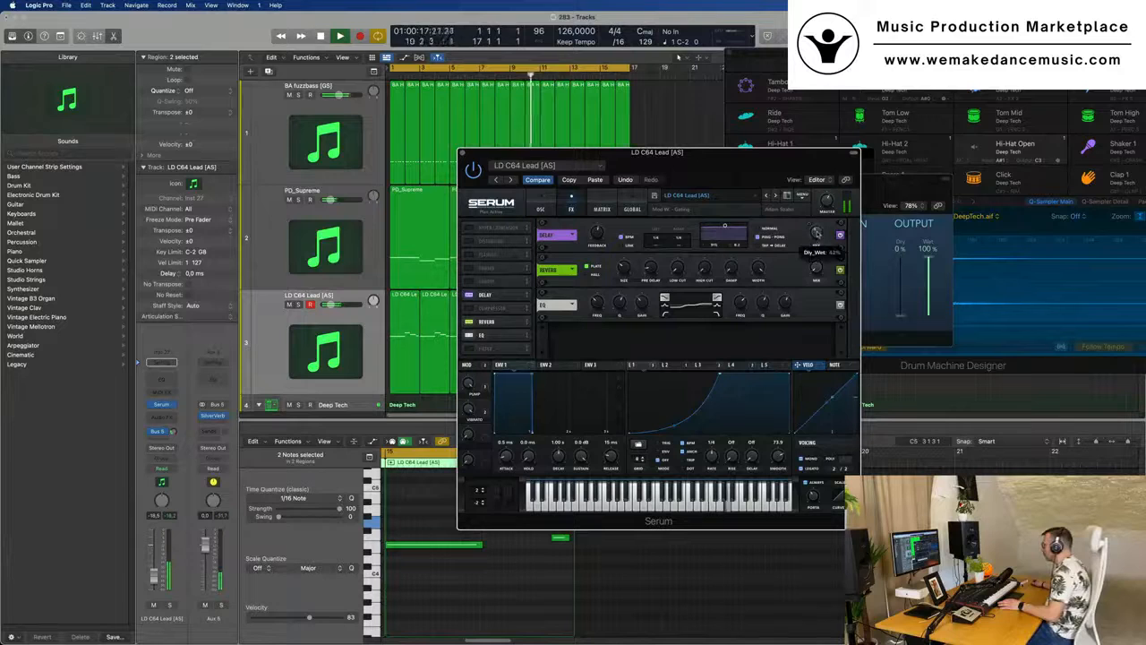
left_click_drag(758, 162, 782, 151)
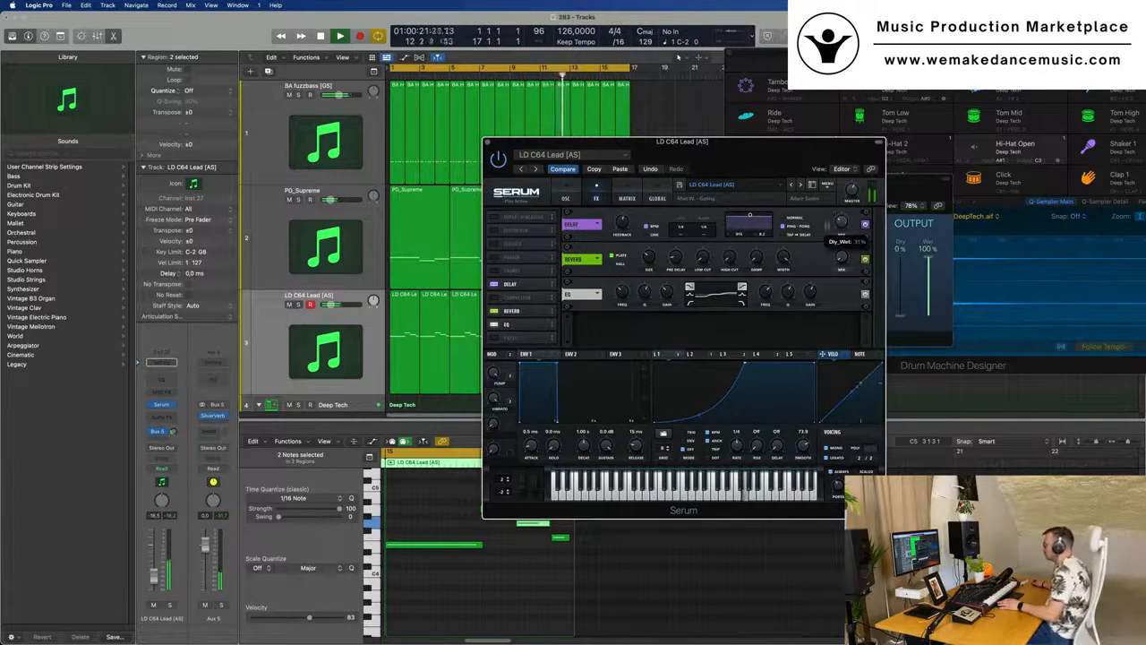
left_click_drag(156, 567, 157, 566)
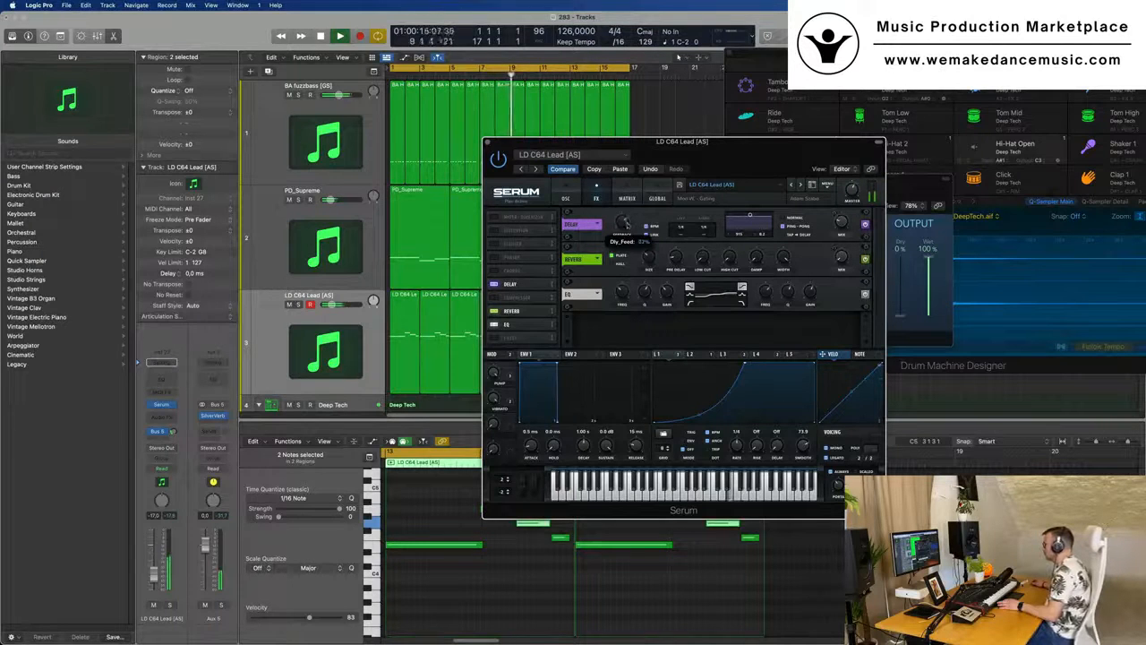
left_click_drag(707, 168, 784, 167)
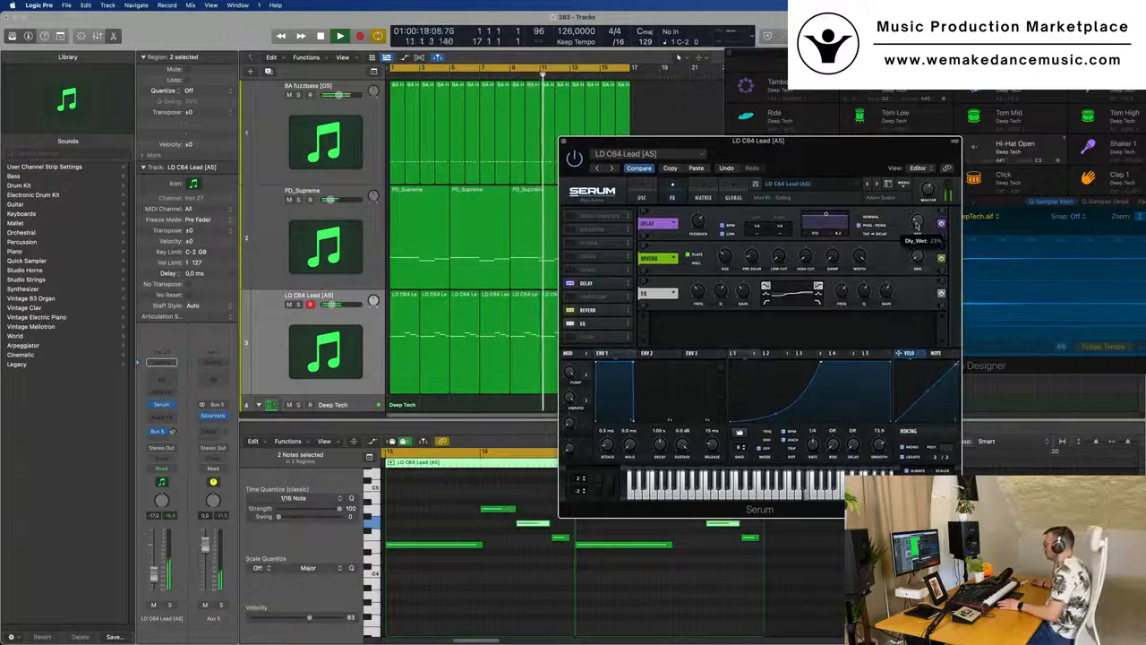
mouse_move(919, 222)
left_mouse_down()
mouse_move(921, 199)
mouse_move(919, 224)
left_mouse_up()
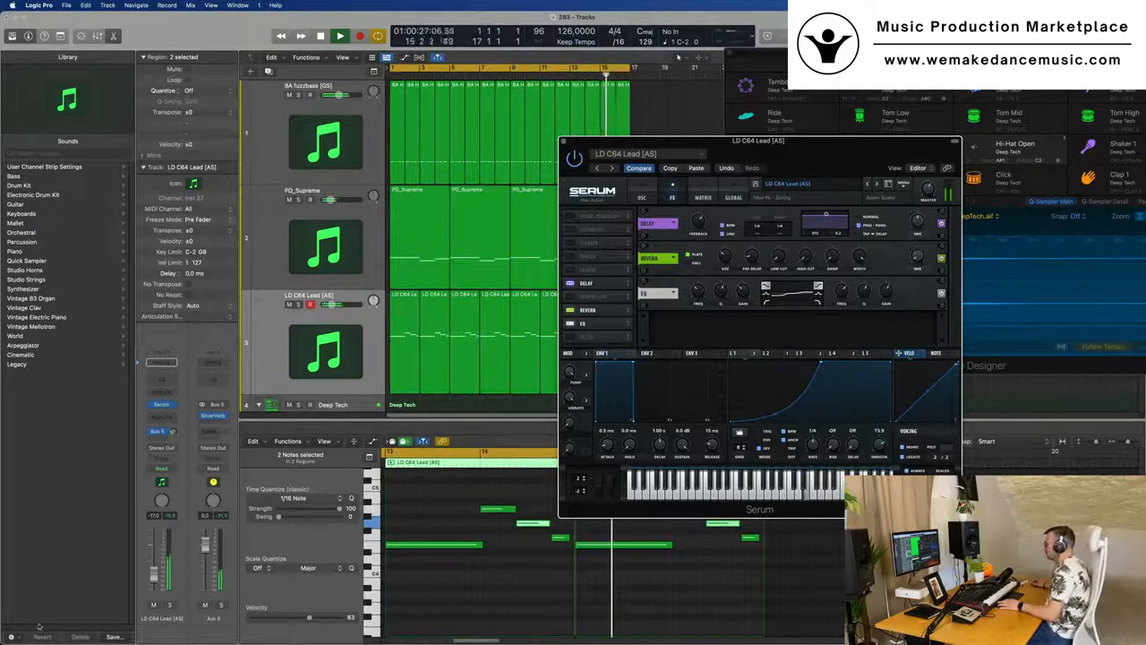
- Close the lead's Serum window, move the SilverVerb window aside and replay from the start with the LD C64 Lead track selected
left_click(673, 545)
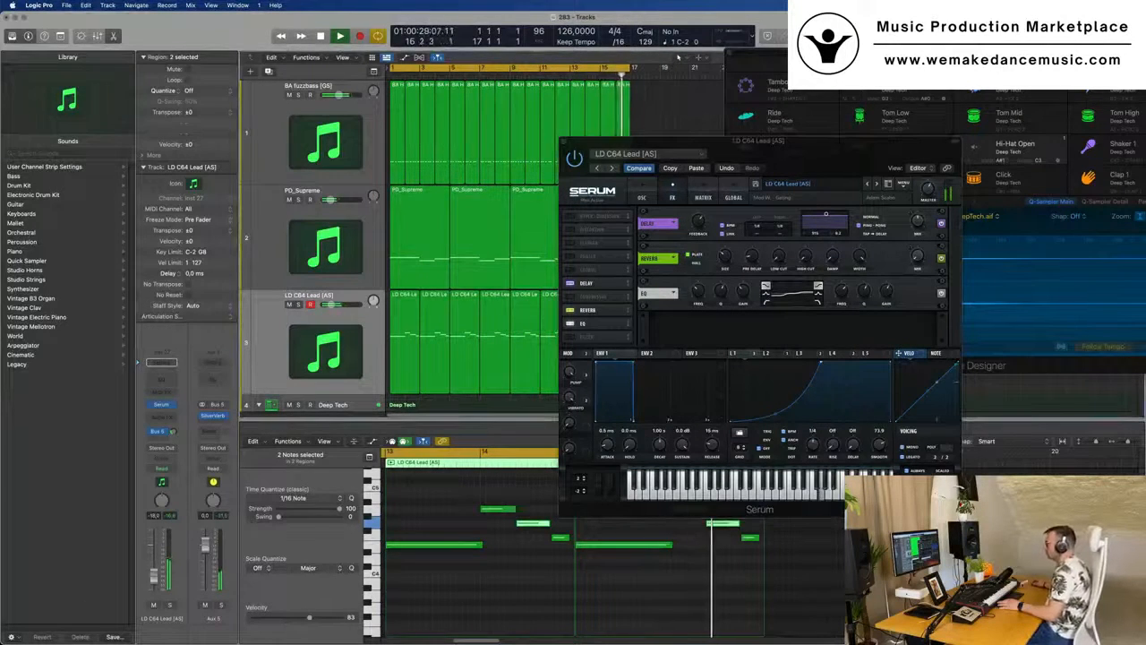
left_click_drag(562, 145, 475, 152)
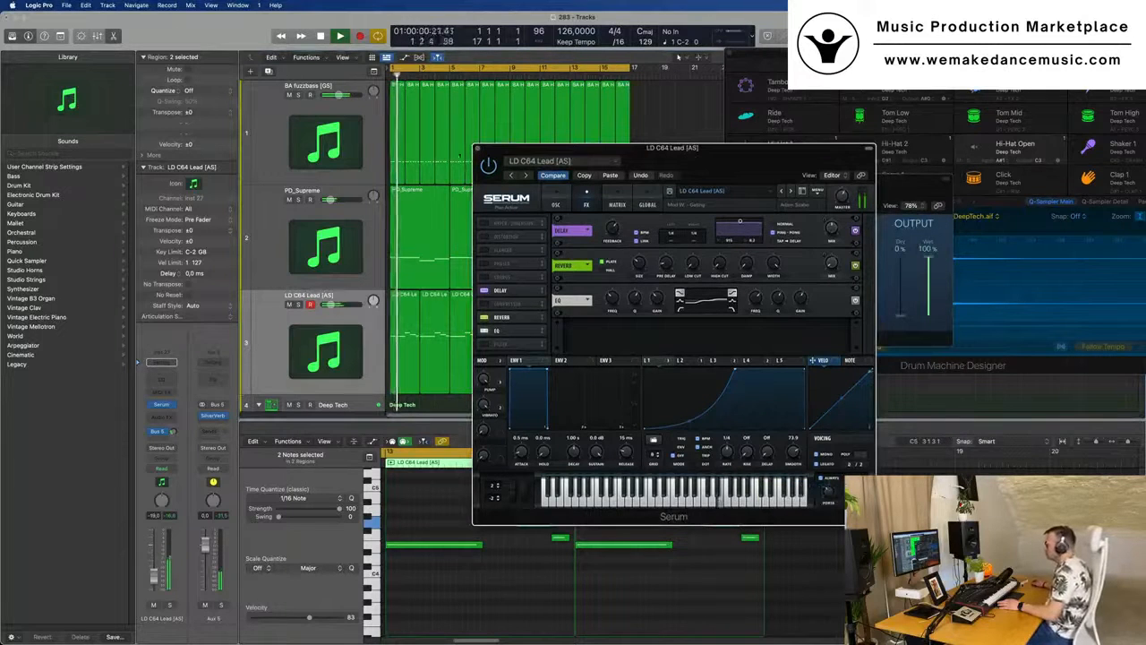
left_click(477, 149)
scroll(454, 210, "down", 5)
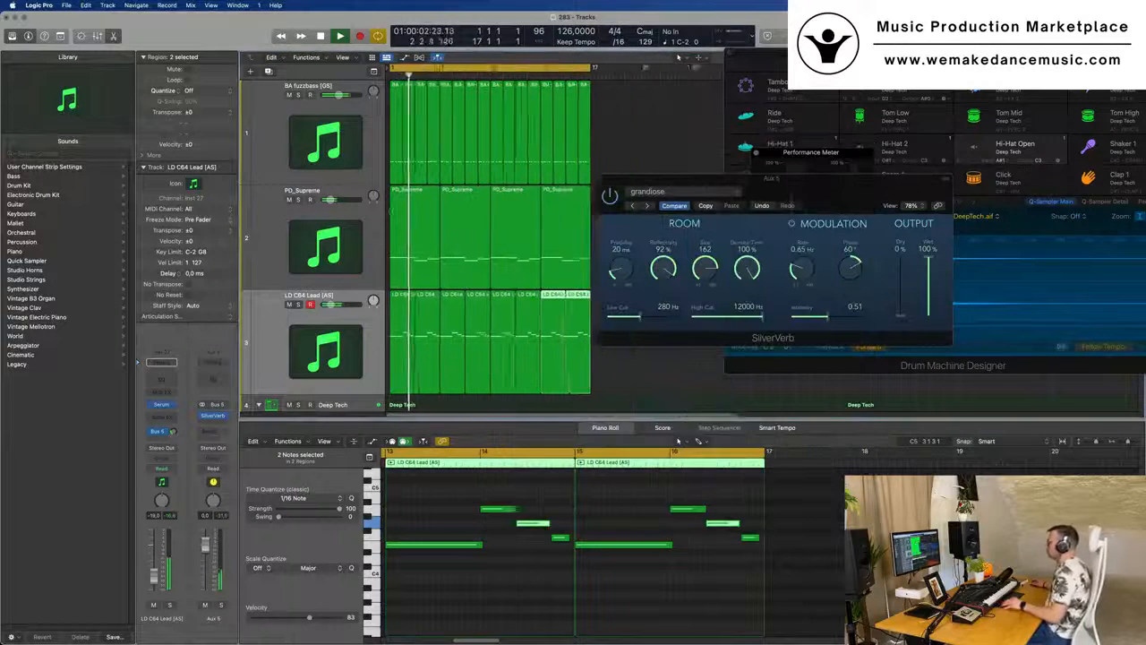
scroll(454, 211, "down", 5)
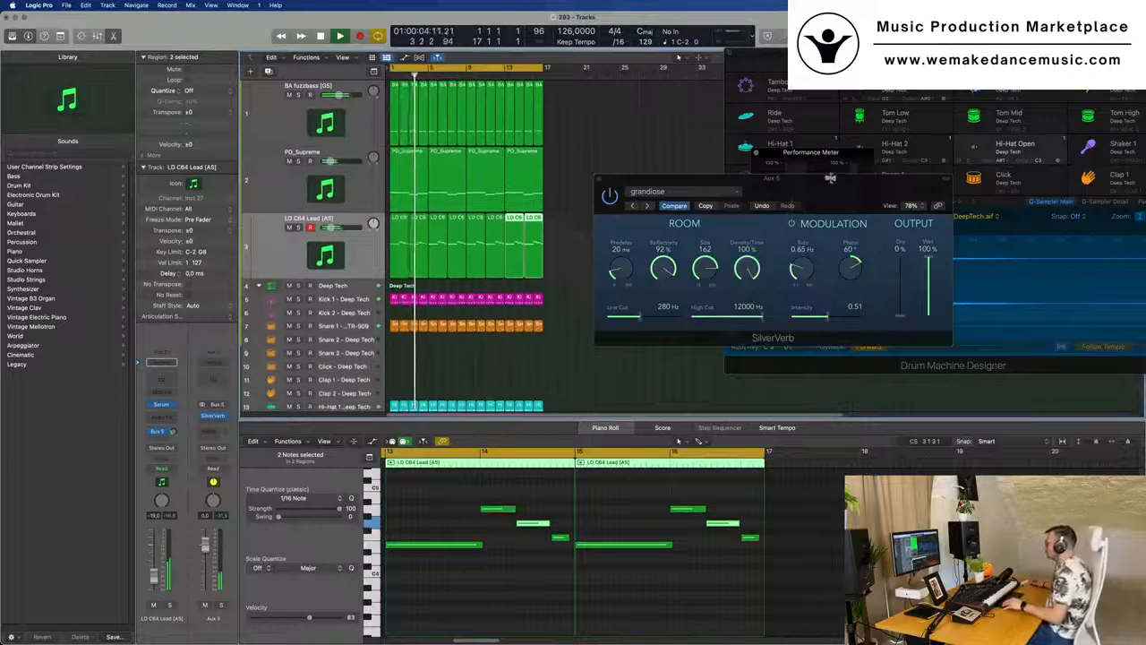
left_click_drag(826, 178, 979, 182)
key("Return")
left_click(349, 255)
key("Return")
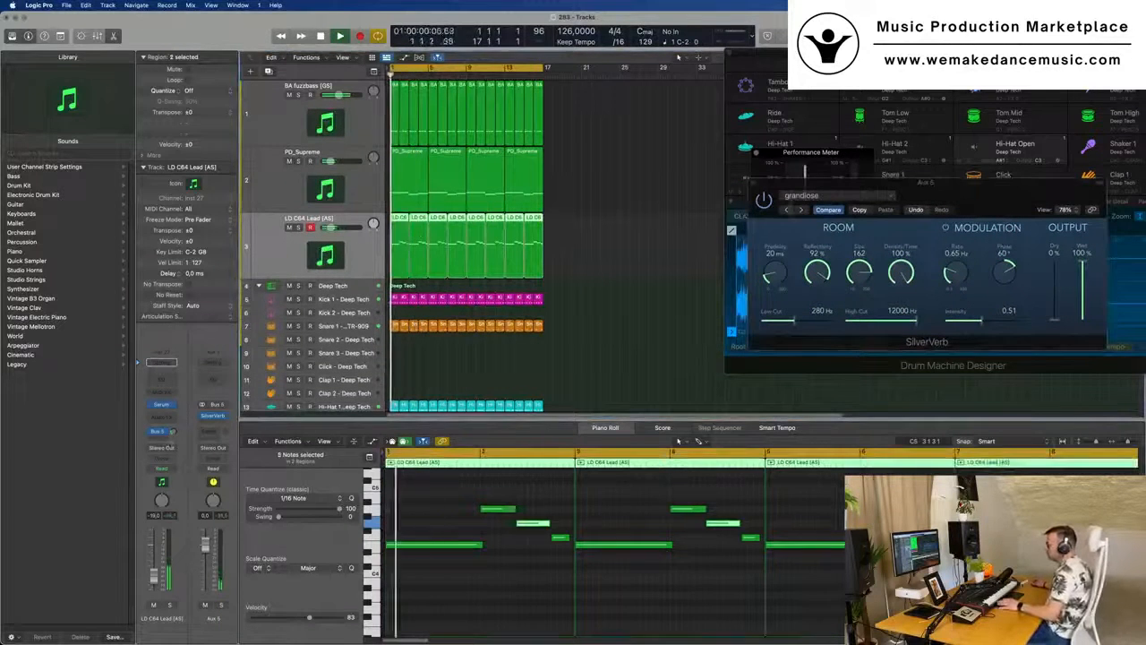
- Insert a stereo Step FX on the LD C64 Lead channel and load its Broken Echoes preset
left_click(161, 417)
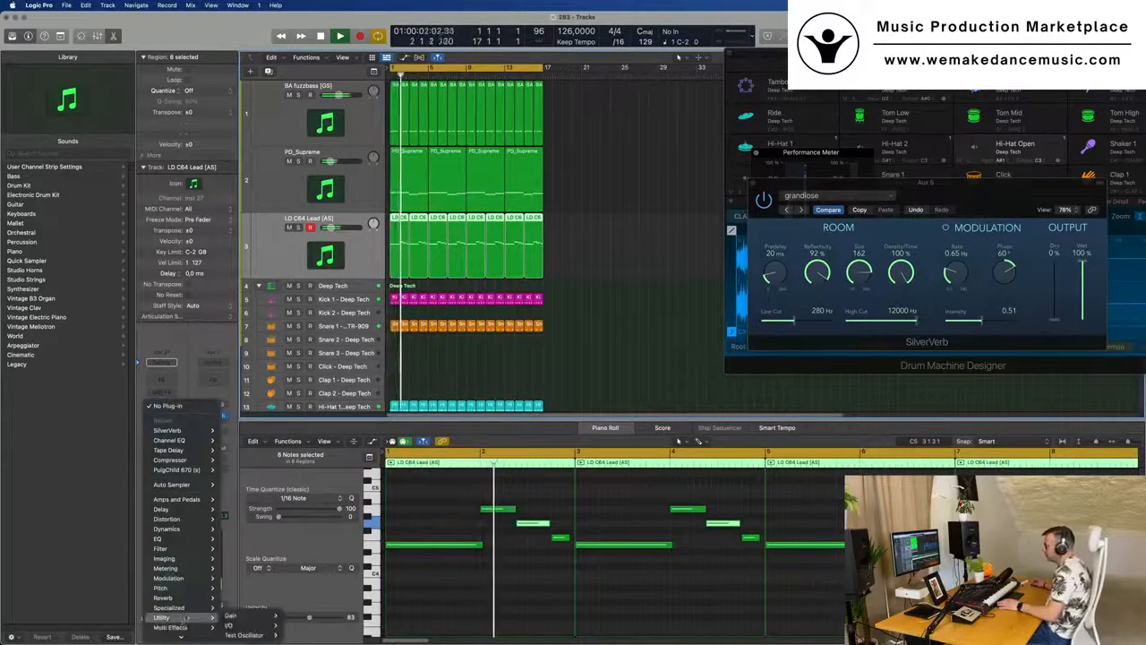
mouse_move(179, 620)
mouse_move(255, 621)
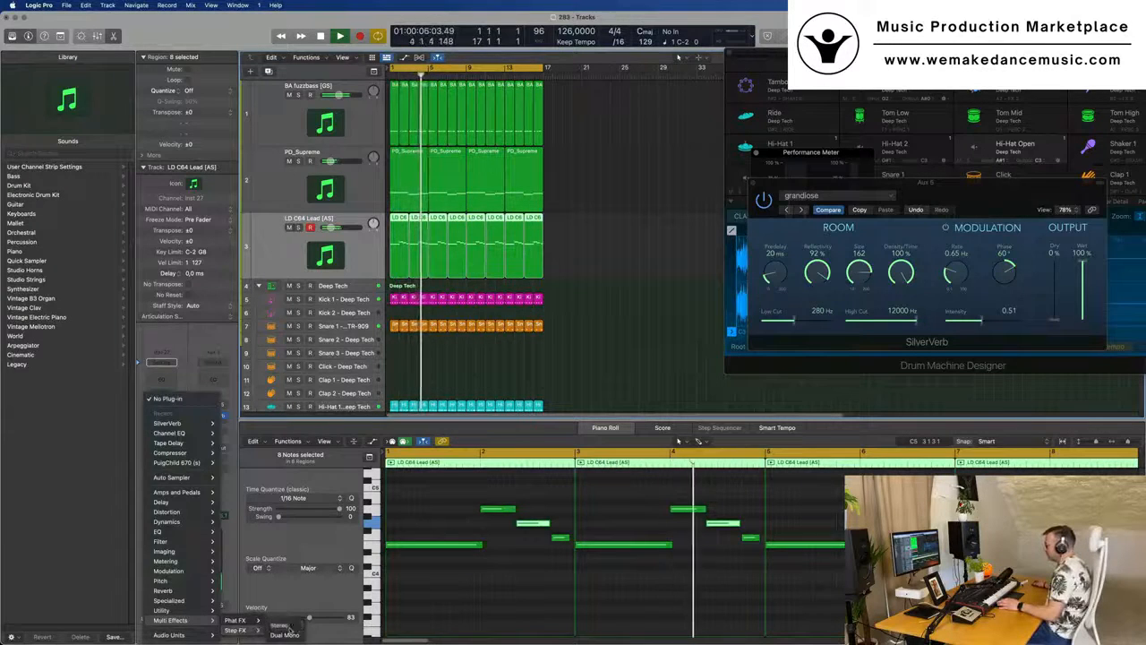
left_click(280, 625)
left_click_drag(417, 154, 363, 154)
left_click(350, 157)
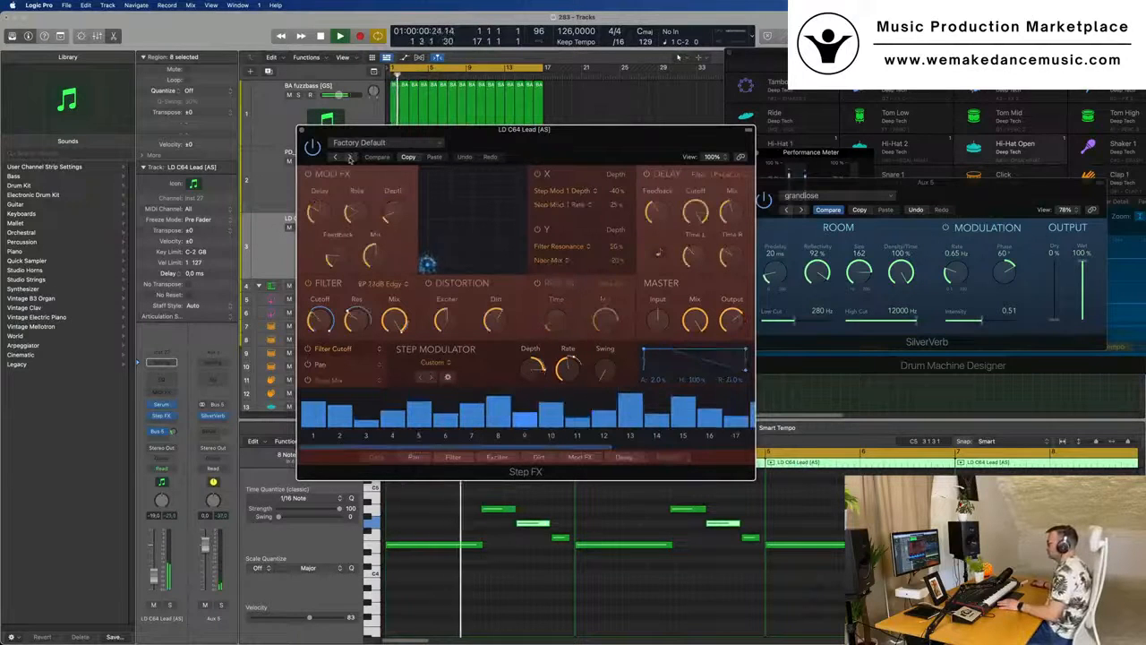
left_click_drag(518, 138, 562, 156)
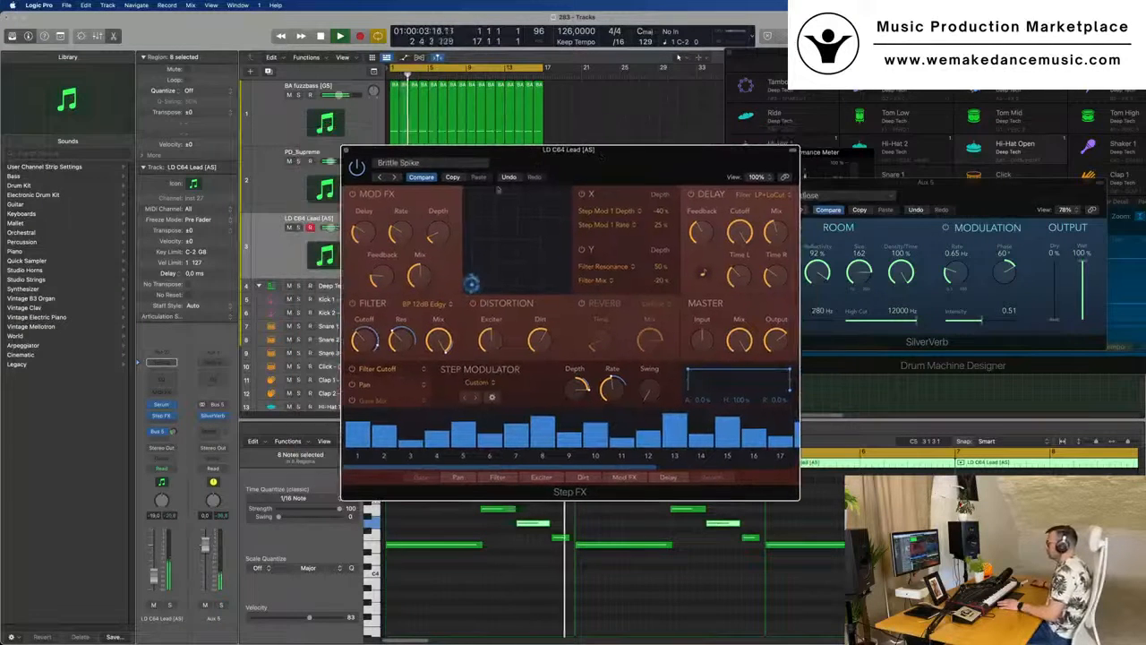
left_click(394, 177)
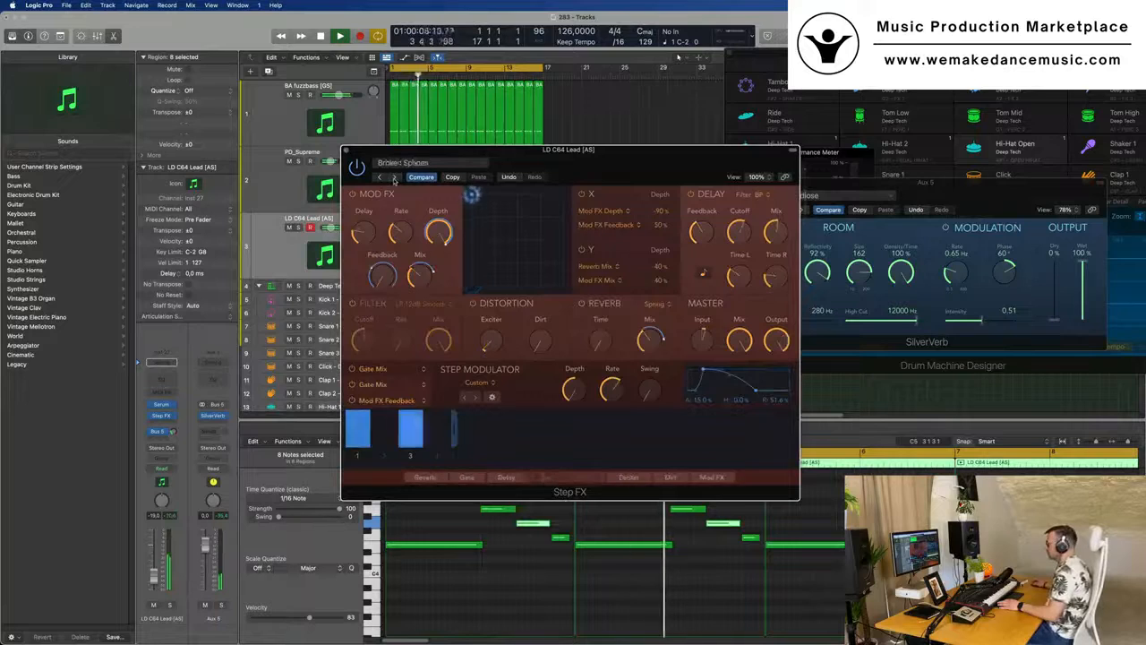
- Lower the Step FX master mix to about 54.2% while testing its Gate Mix and Mod FX Feedback modulators, and close the plug-in
left_click_drag(667, 162, 742, 189)
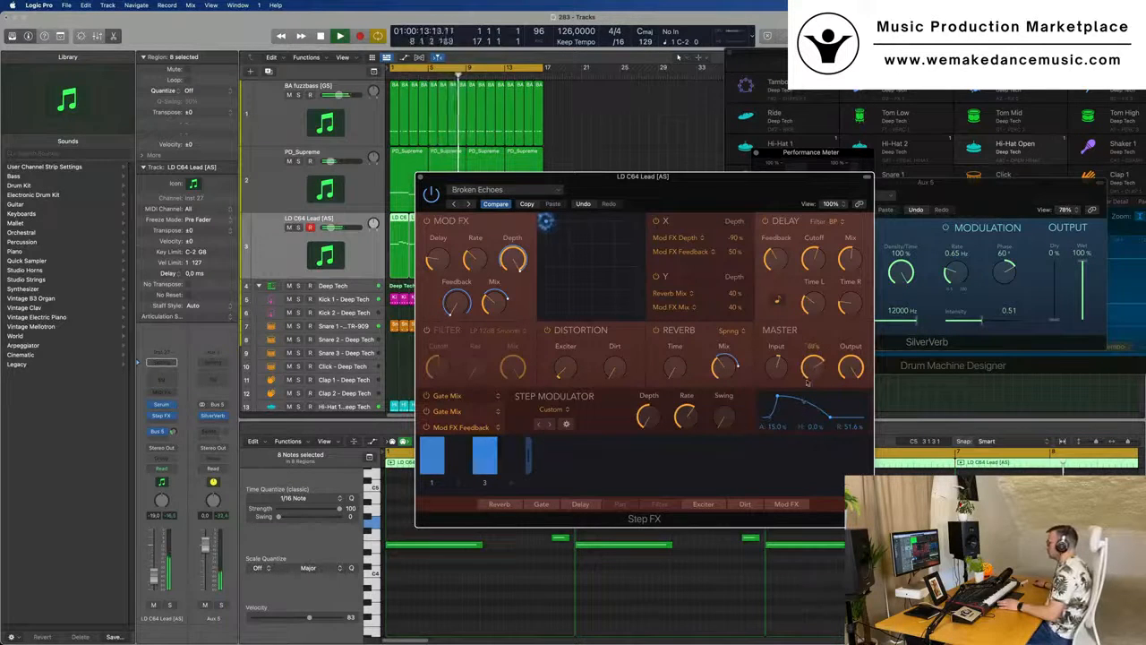
left_click_drag(815, 369, 816, 371)
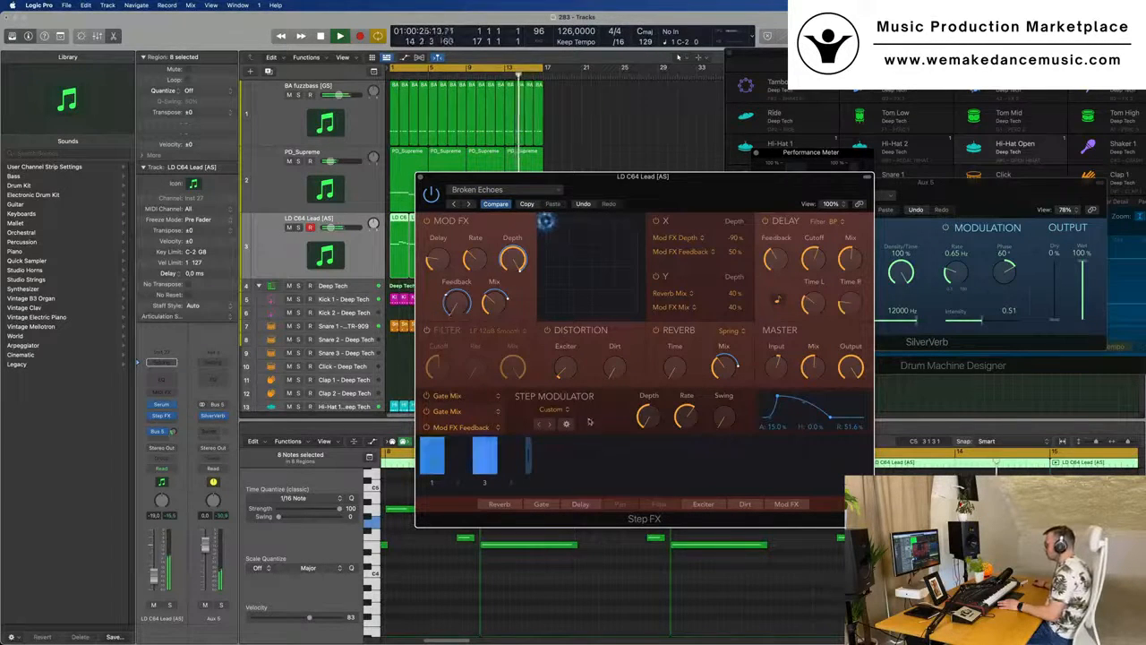
left_click(426, 396)
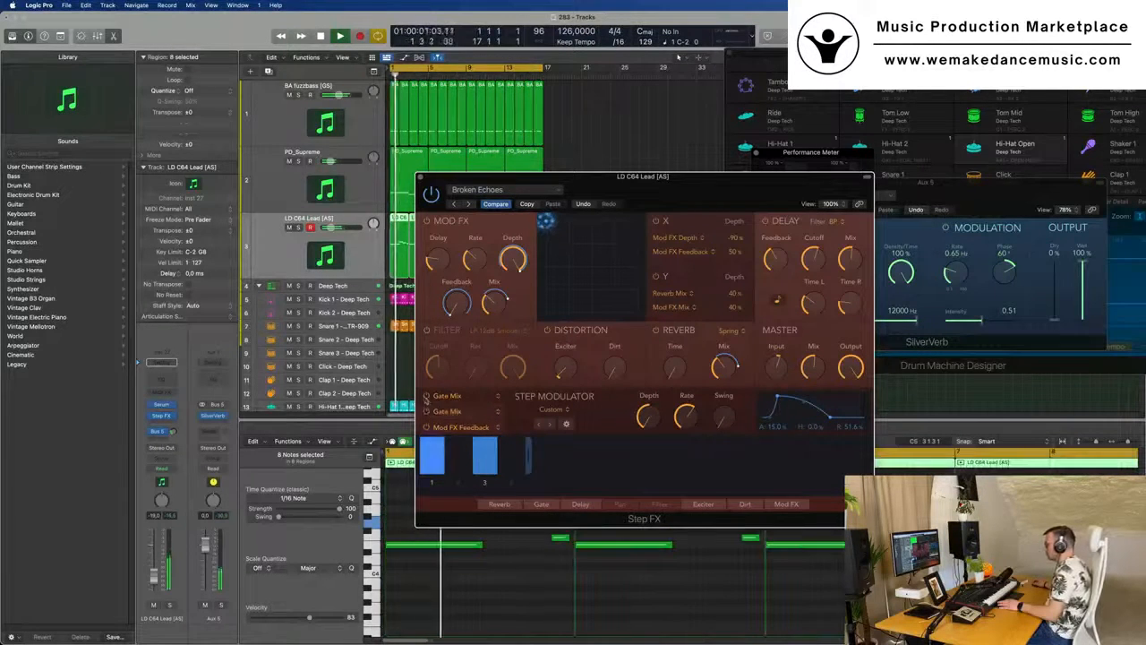
left_click(426, 397)
left_click(427, 428)
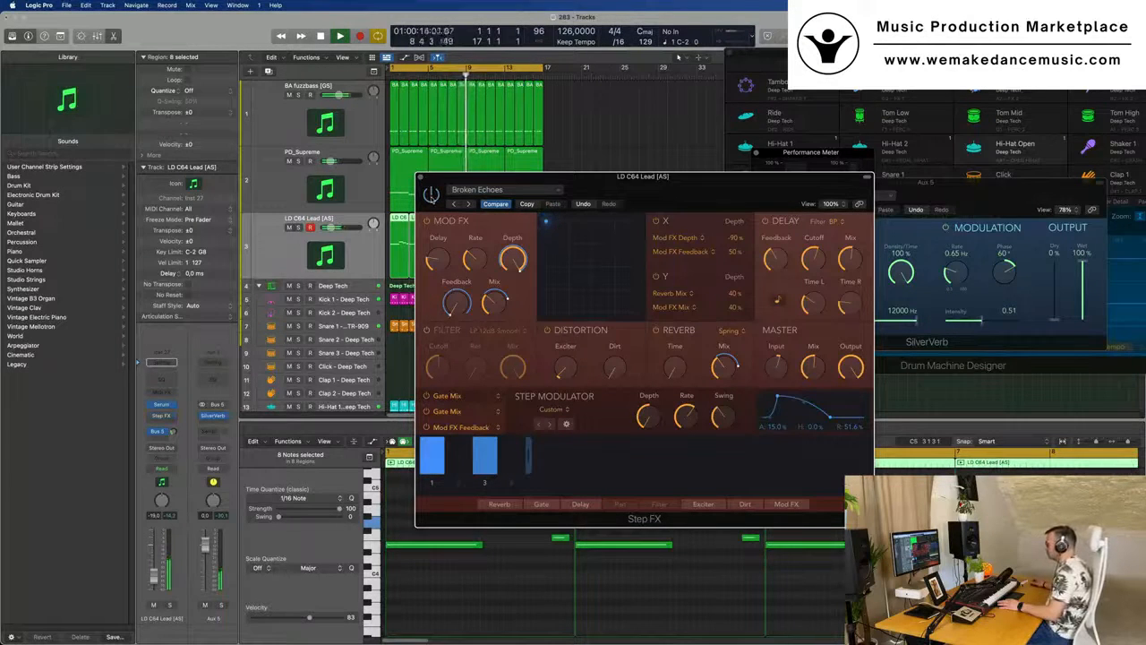
left_click_drag(615, 188, 616, 188)
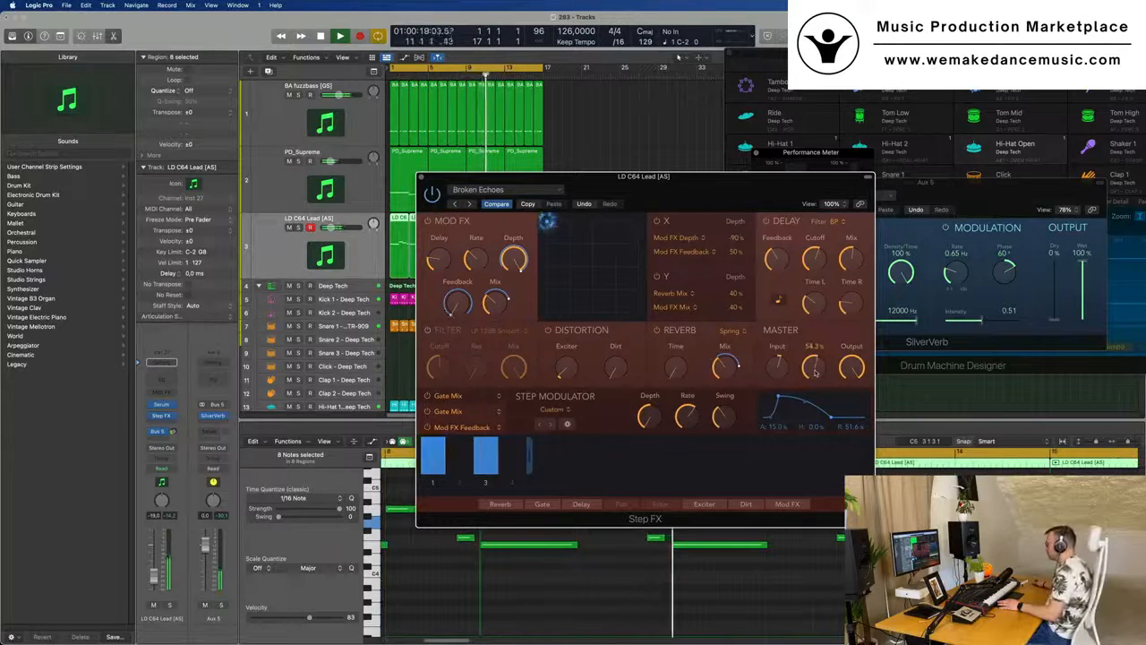
left_click_drag(607, 178, 511, 203)
left_click(326, 201)
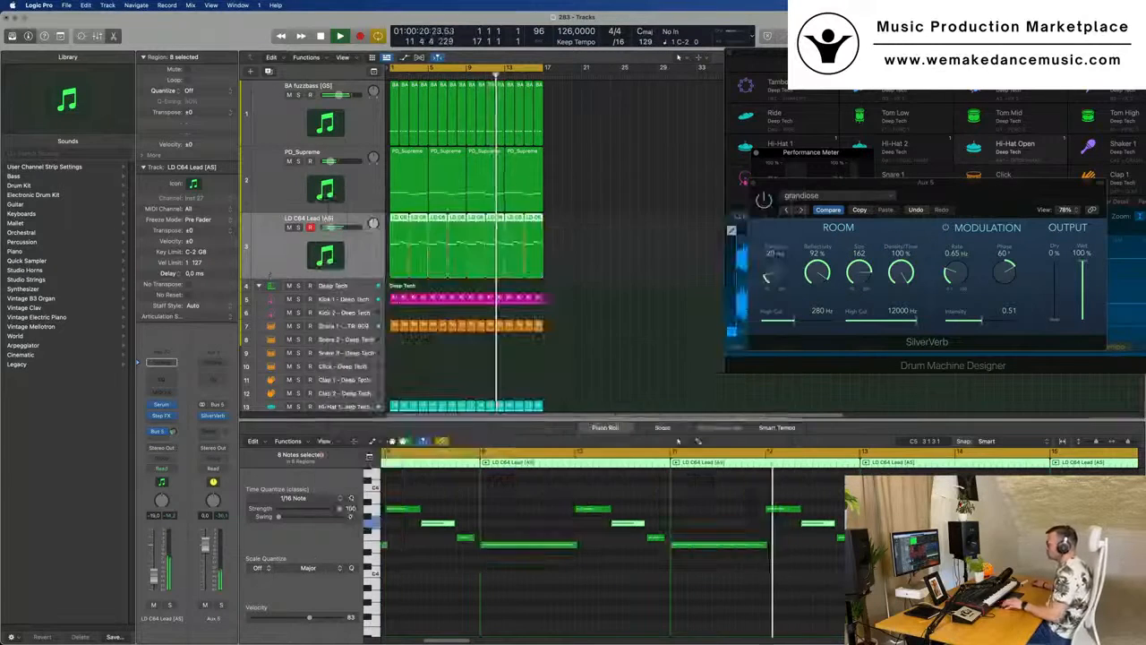
- Transpose all LD C64 Lead notes down one octave and play the lowered melody from the start
key("super+Left")
key("super+Left")
left_click(530, 591)
key("super+a")
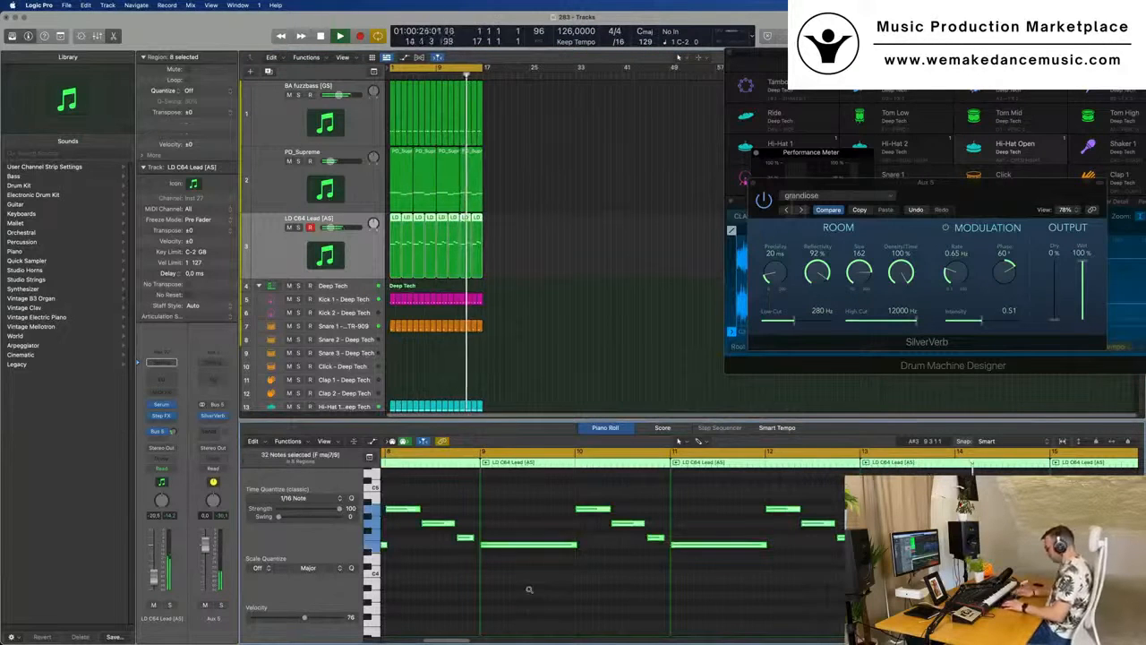
key("alt+shift+Down")
key("Return")
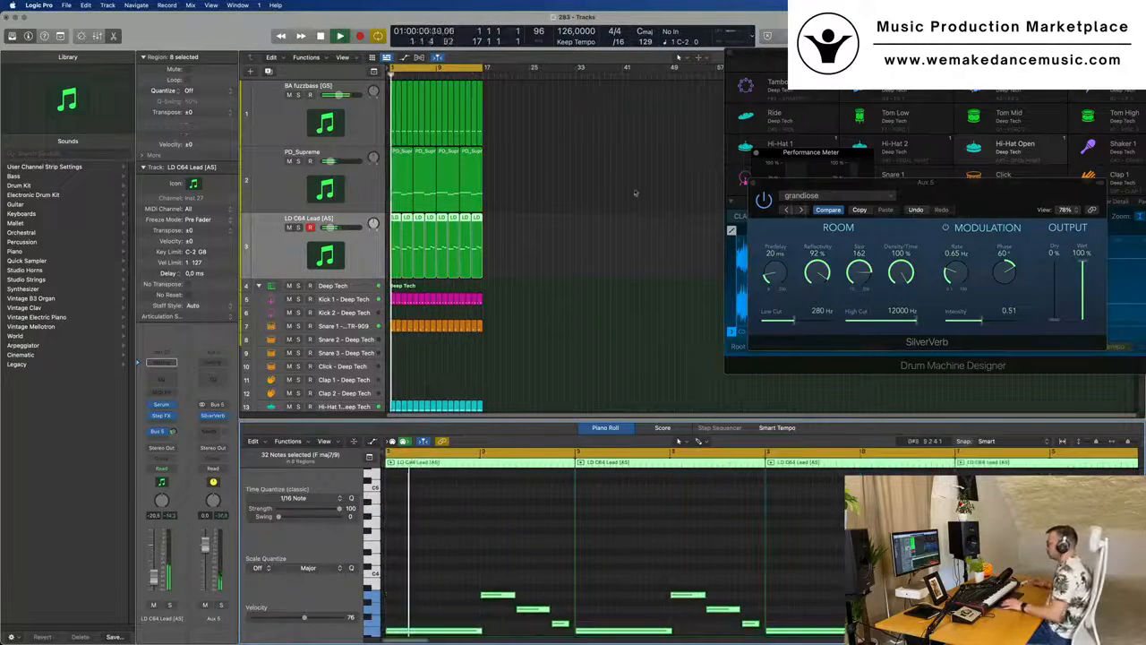
key("super+Right")
key("super+Left")
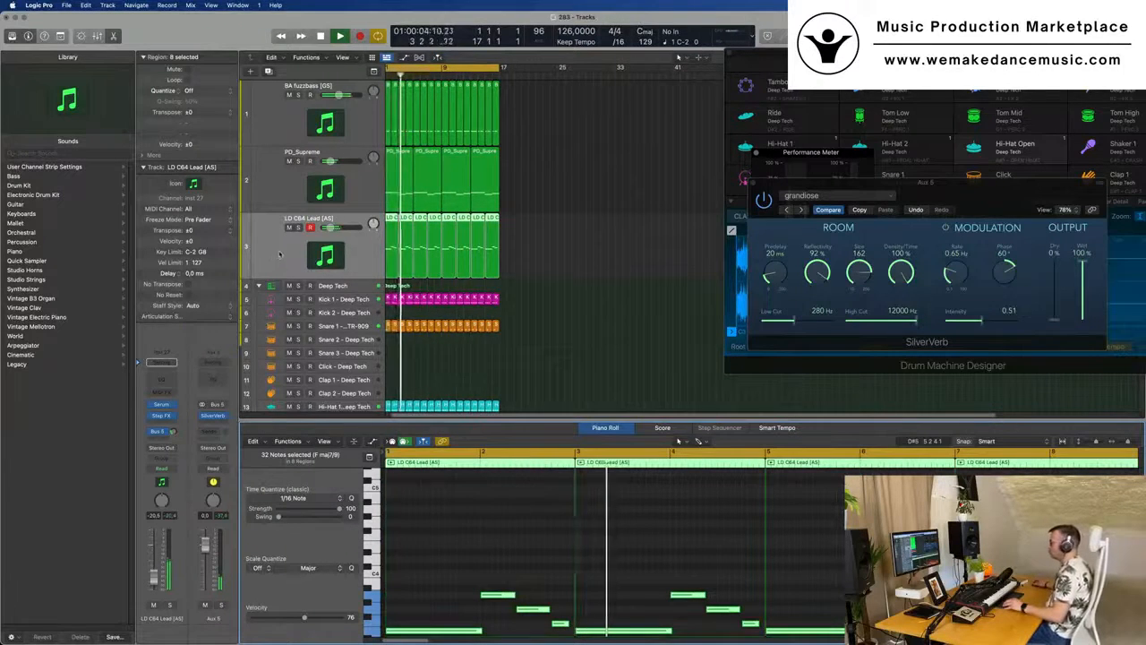
key("super+Right")
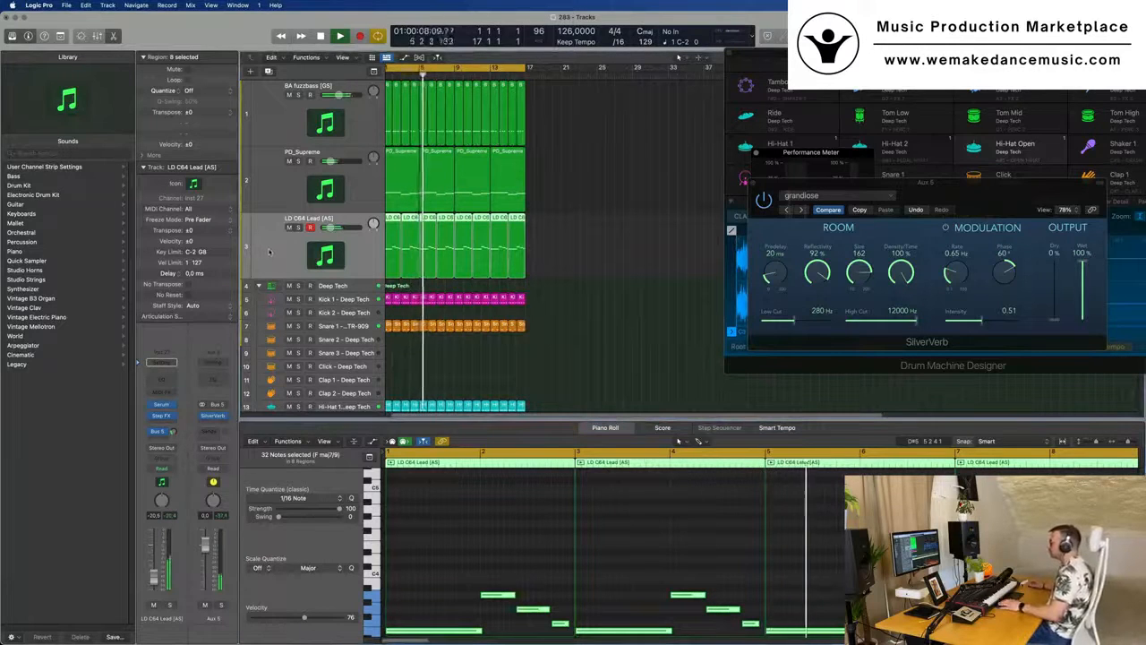
key("super+Right")
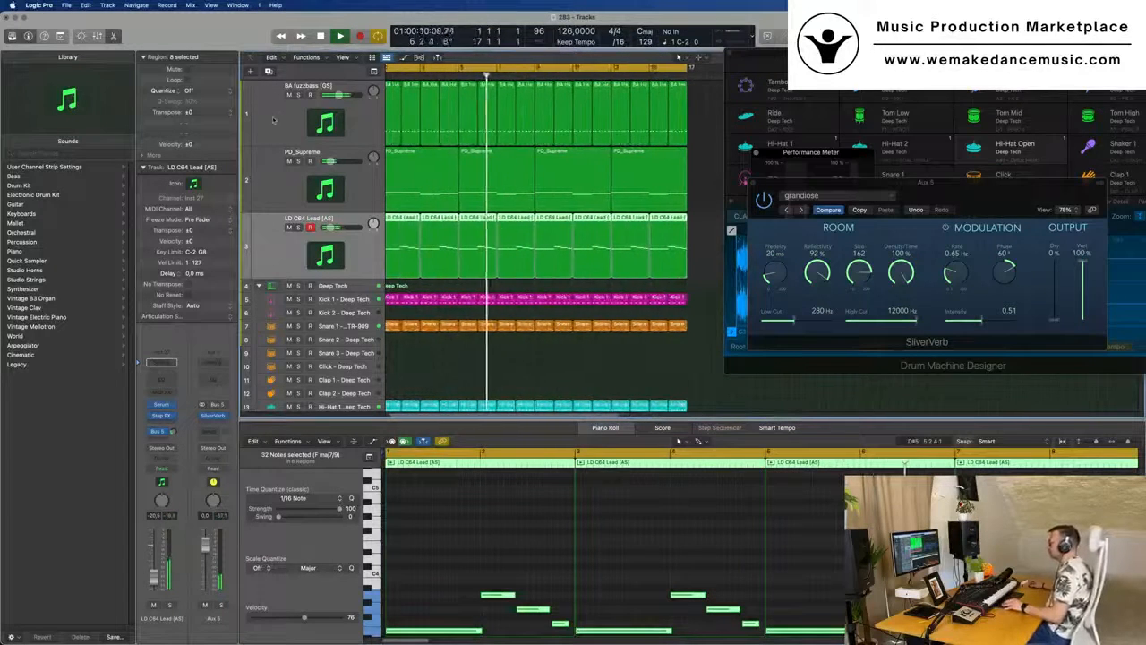
- Stop playback, duplicate the BA fuzzbass track with its settings and copy its first BA Headbass region onto the new track
left_click(279, 113)
key("Return")
key("space")
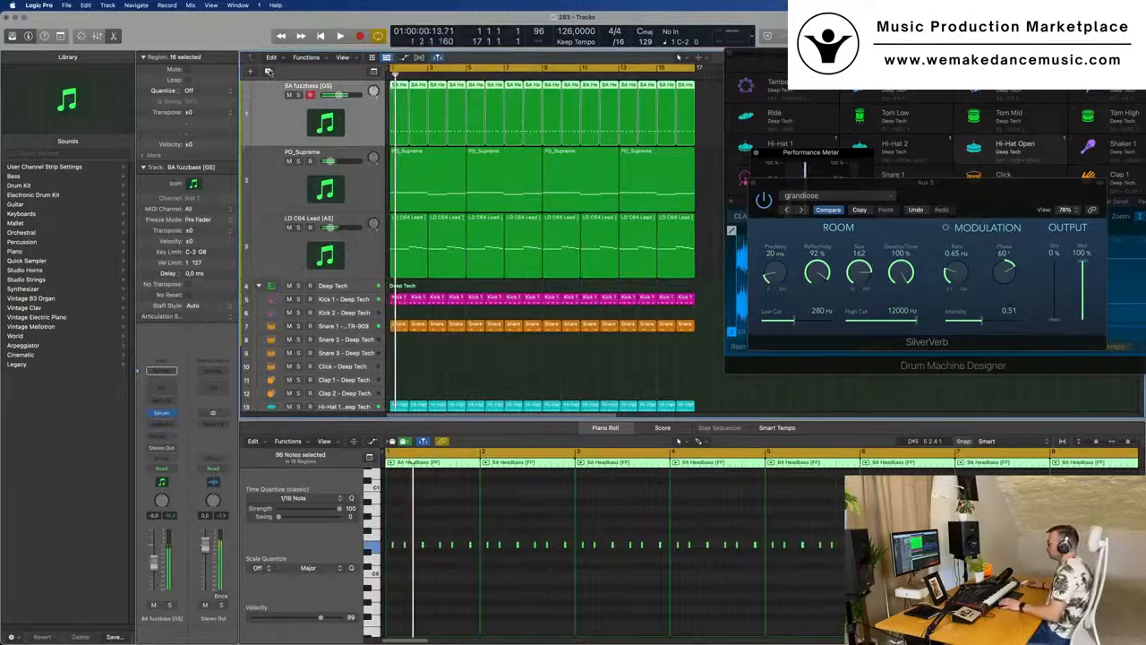
key("alt+super+s")
left_click_drag(404, 108, 406, 184)
- Copy all notes in the new track's BA Headbass region one octave higher, keeping the originals
scroll(444, 592, "up", 8)
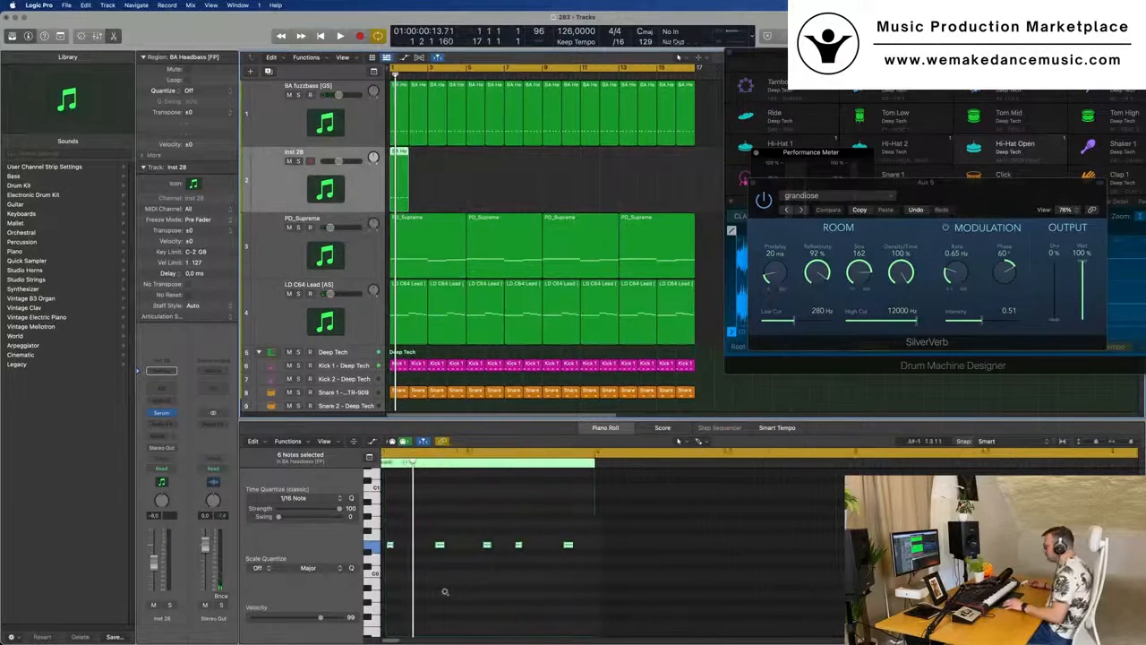
scroll(461, 575, "left", 2)
left_click_drag(423, 512, 894, 575)
scroll(435, 568, "up", 3)
scroll(439, 568, "up", 2)
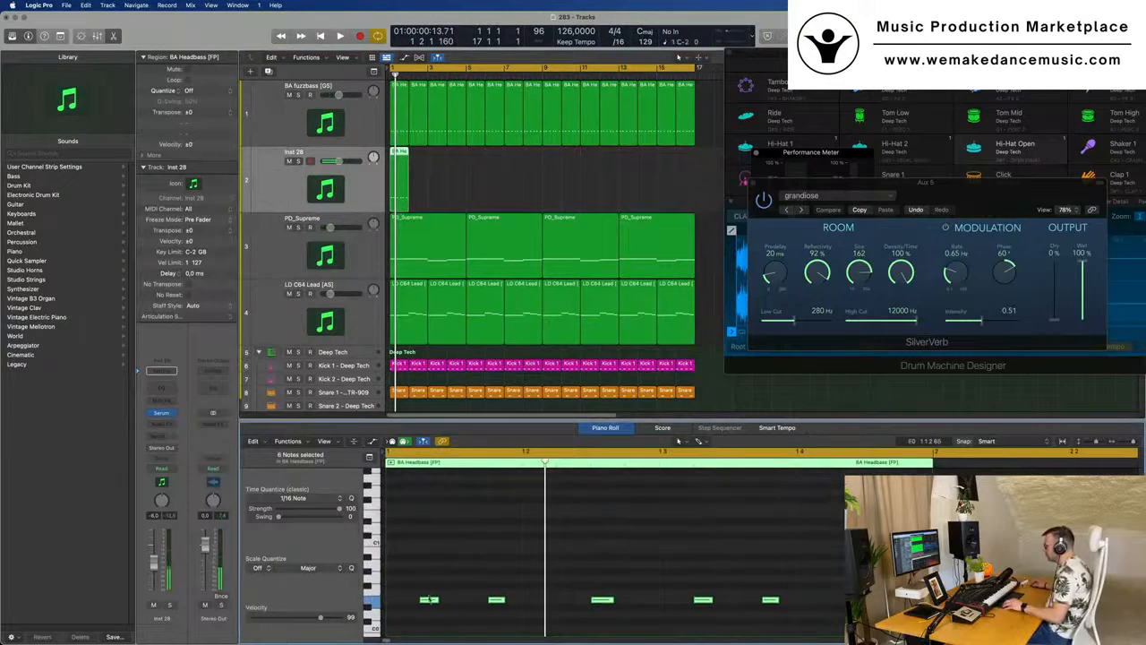
left_click_drag(429, 599, 432, 516)
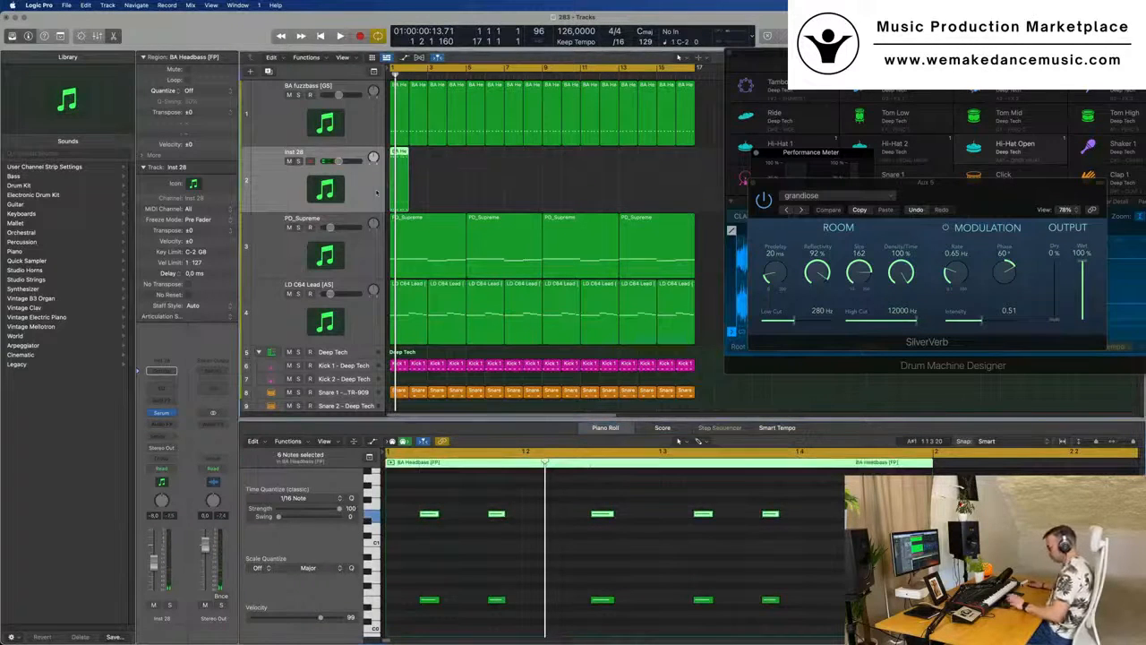
- Repeat the BA Headbass region along the new track to fill the 16 bars and play it briefly
key("super+r")
key("super+r")
key("super+r")
key("super+r")
key("super+r")
key("super+r")
key("super+r")
key("super+r")
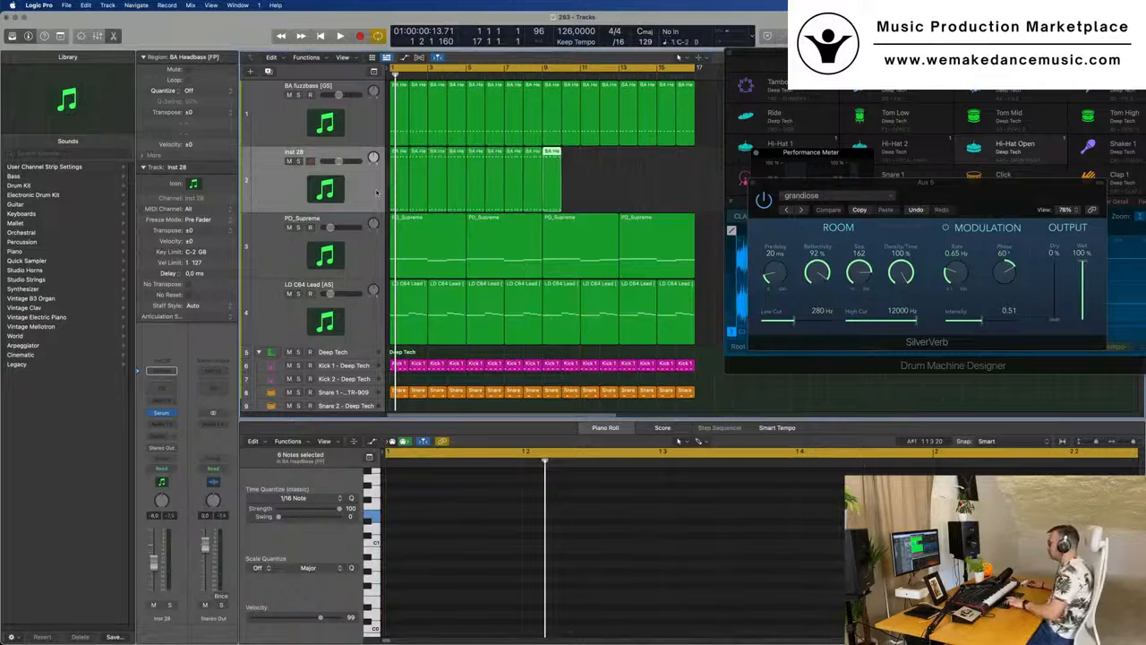
key("super+r")
key("super+r")
key("super+r")
key("super+r")
key("super+r")
key("super+r")
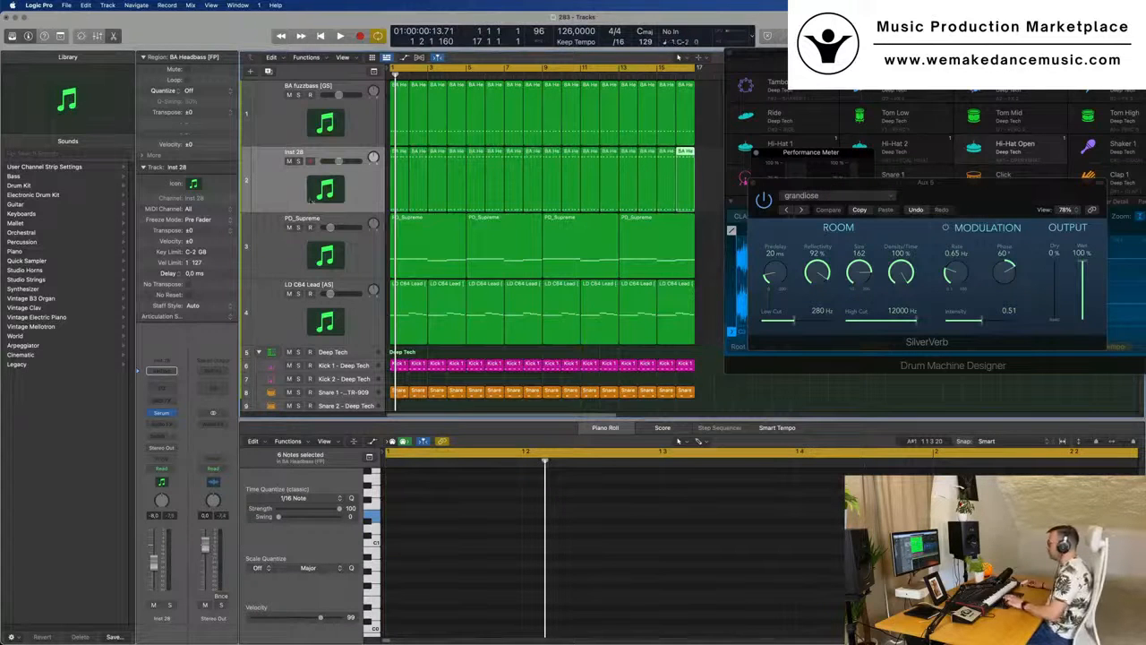
left_click(275, 195)
key("space")
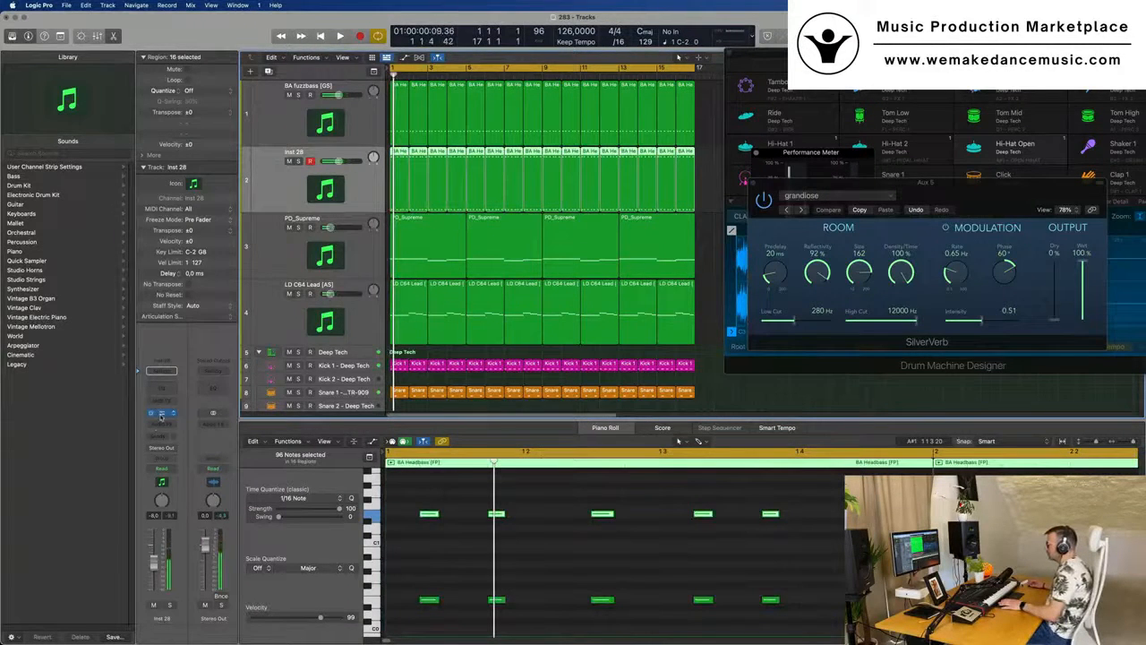
- Load the PL Beepy ting [GI] preset in the new track's Serum and lower the track's volume to about -16.0 dB
left_click(161, 414)
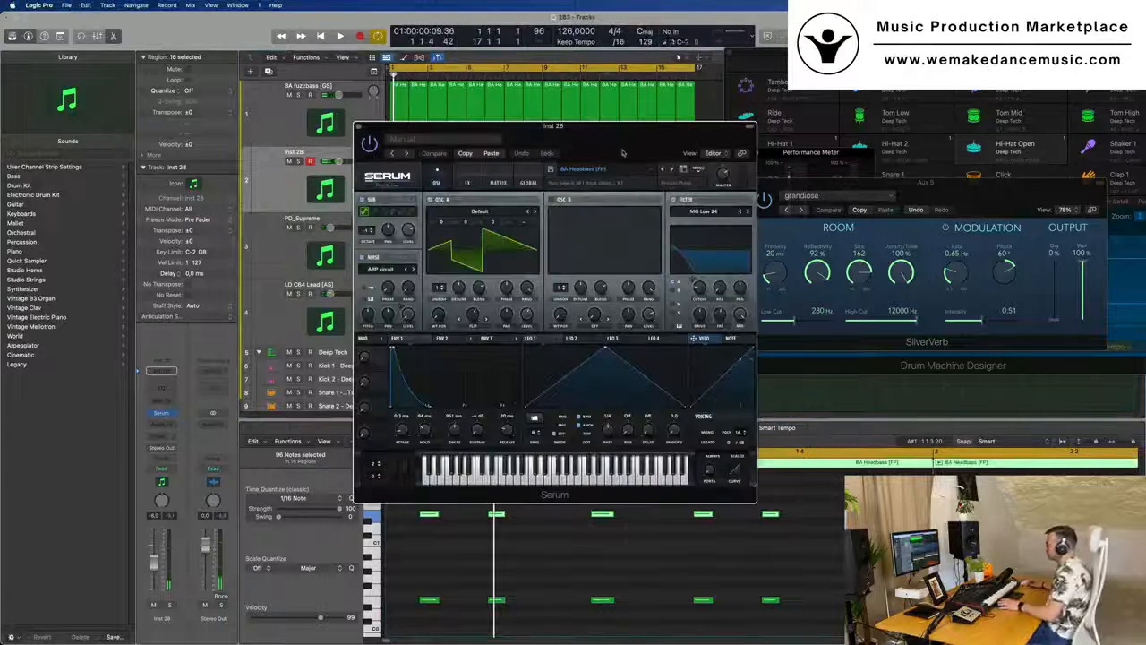
left_click_drag(623, 153, 589, 146)
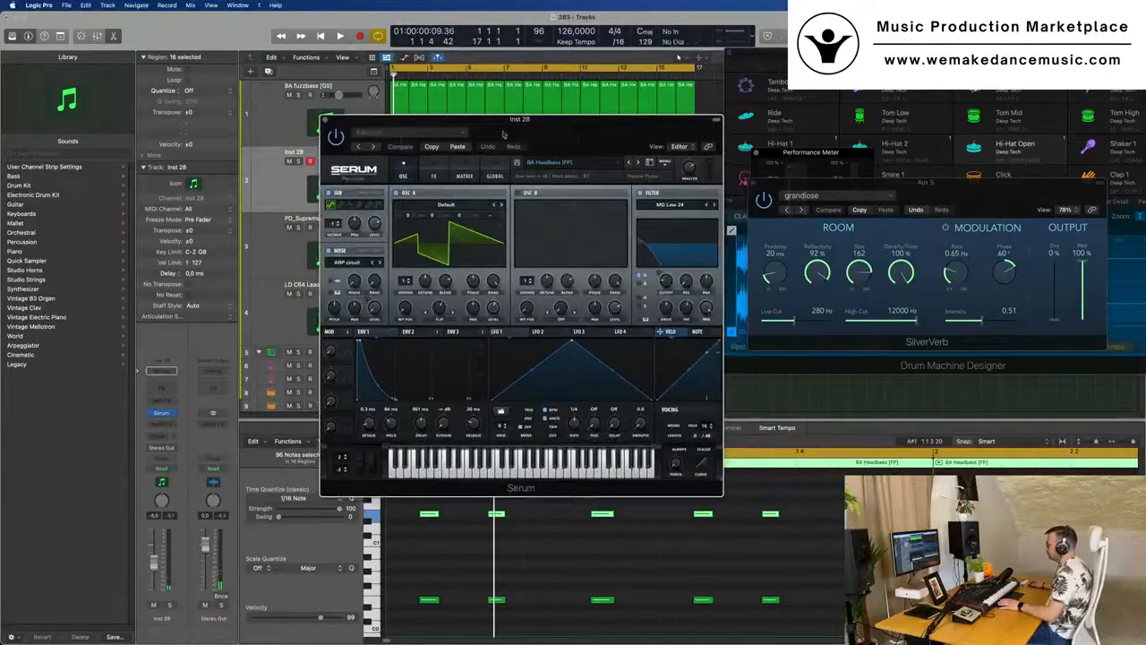
left_click(565, 163)
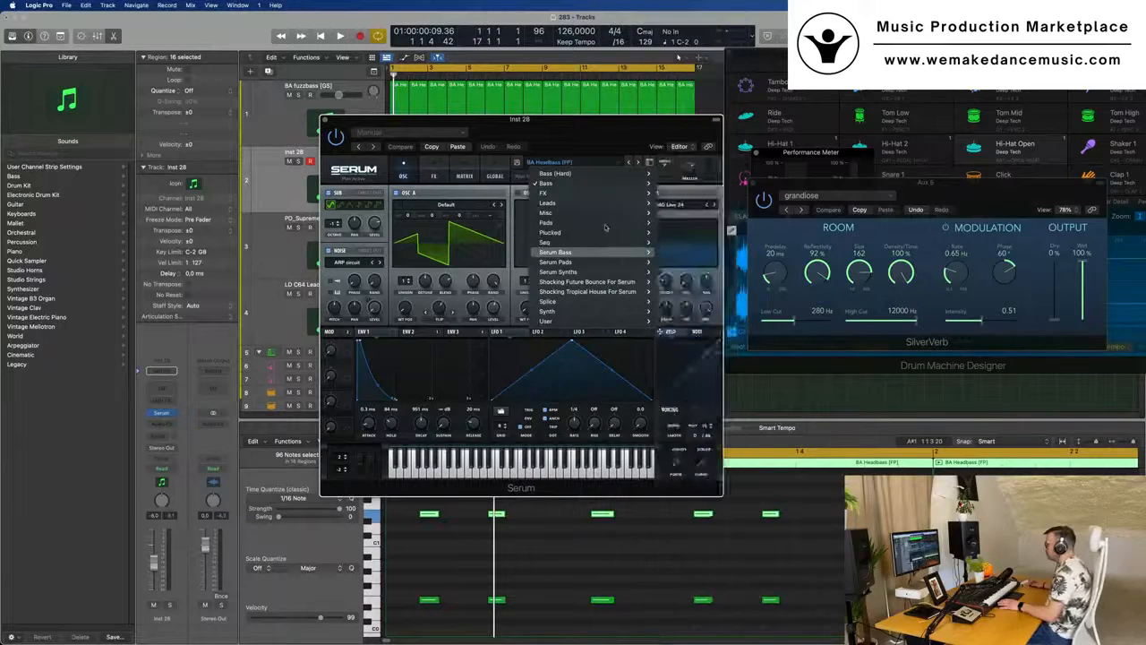
left_click(578, 134)
left_click_drag(578, 133, 652, 139)
key("space")
key("space")
left_click_drag(154, 564, 154, 580)
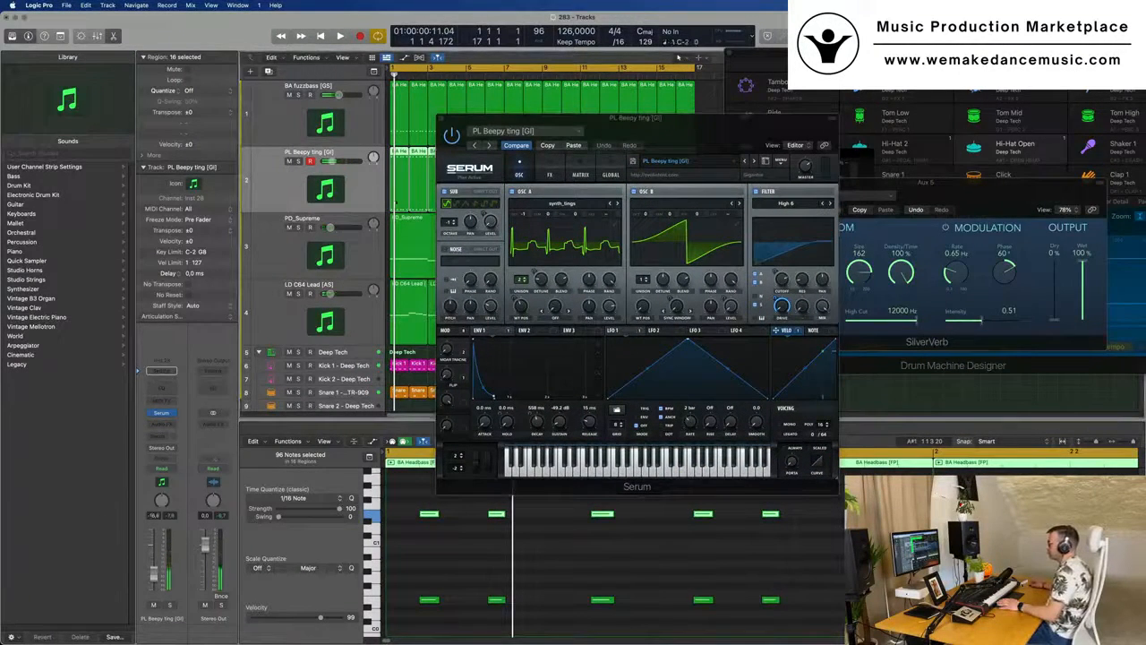
- Switch the new track's Serum to the PL Big Bells [AS] preset and raise its volume to about -11.0 dB during playback
left_click_drag(753, 125, 735, 124)
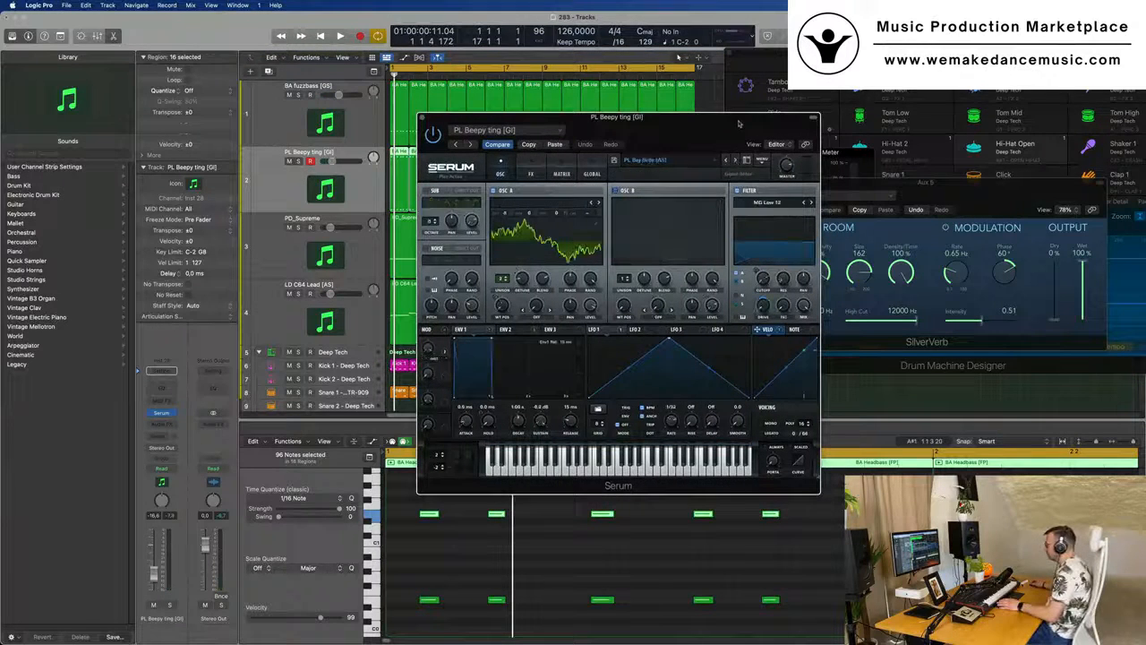
left_click(735, 160)
key("space")
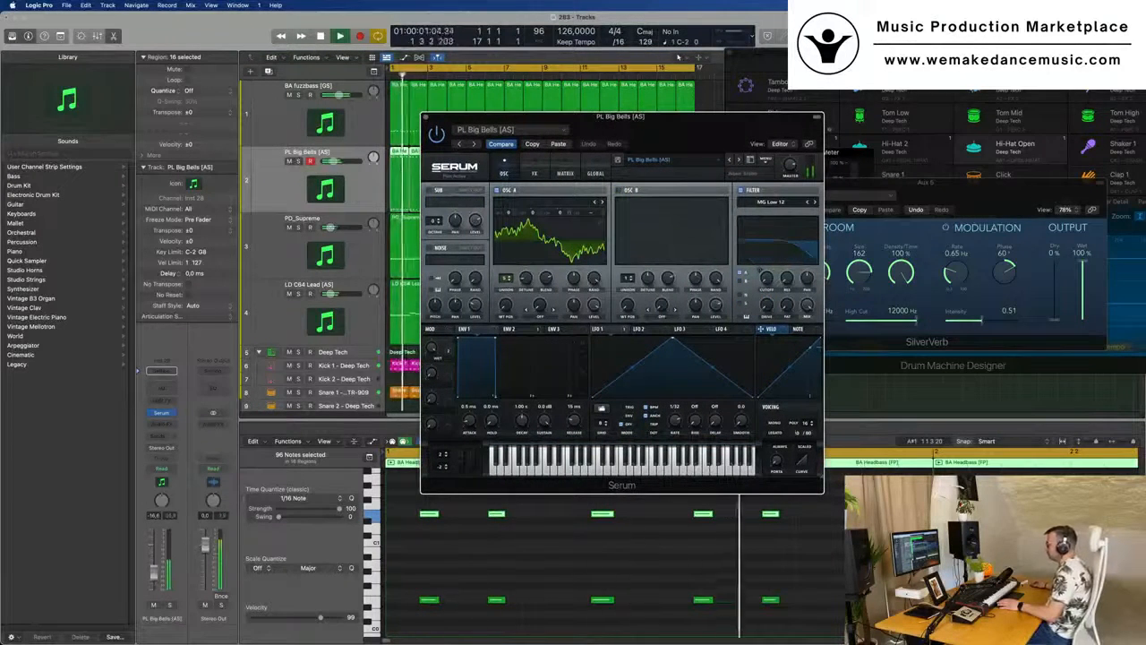
left_click_drag(153, 582, 154, 571)
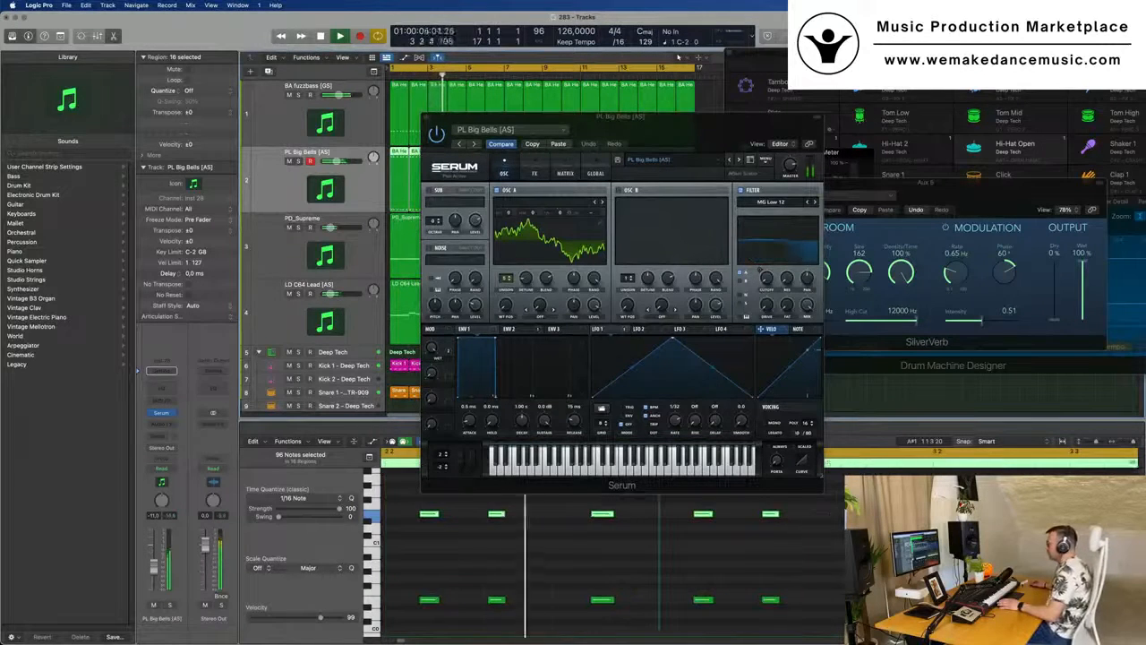
- Transpose all notes in the new track's 16 BA Headbass regions up one octave and play them back
key("space")
left_click(526, 556)
key("super+a")
key("alt+shift+Up")
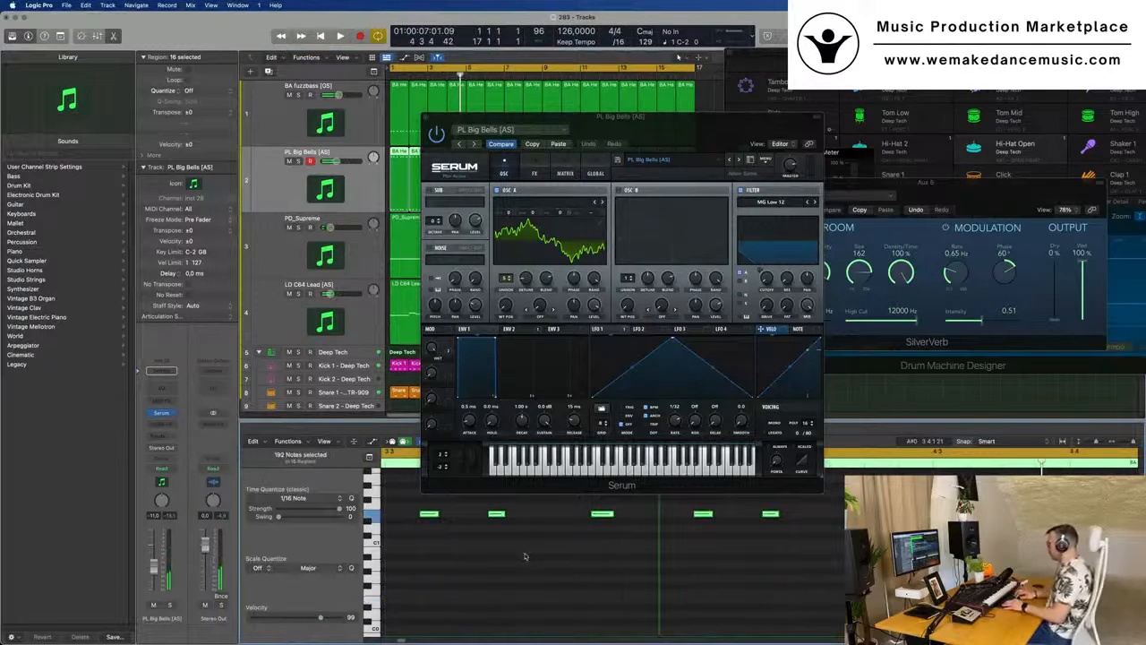
key("space")
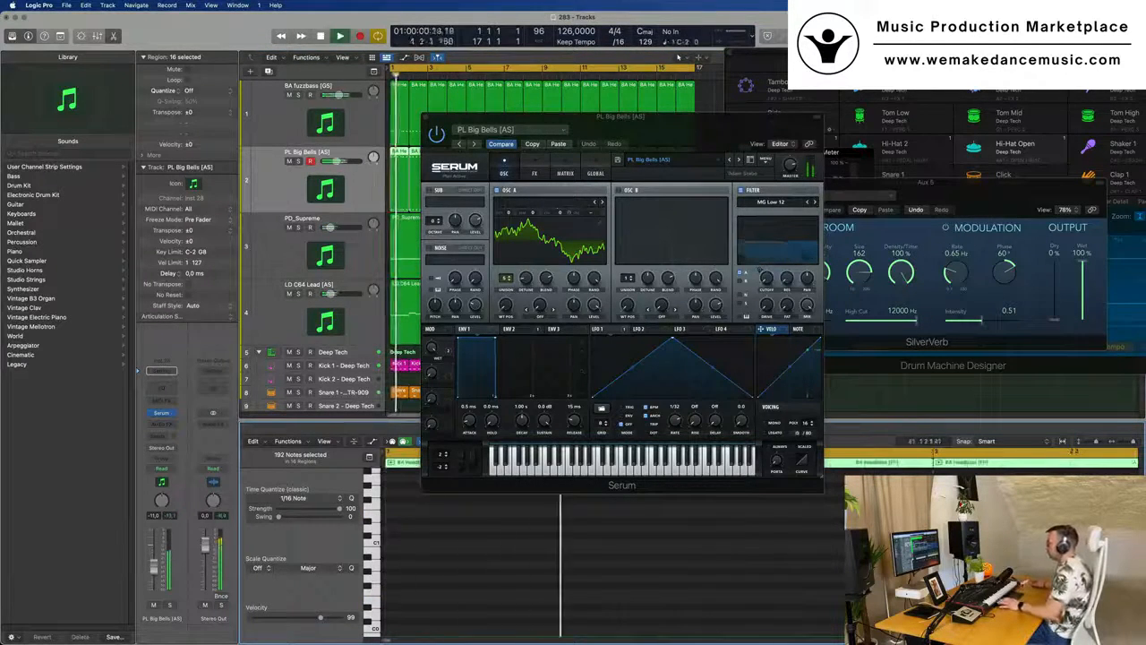
- Switch the new track's Serum to PL Crushed Pluck [AS], lower the track volume to about -14.0 dB and try the filter cutoff
left_click_drag(673, 137, 661, 154)
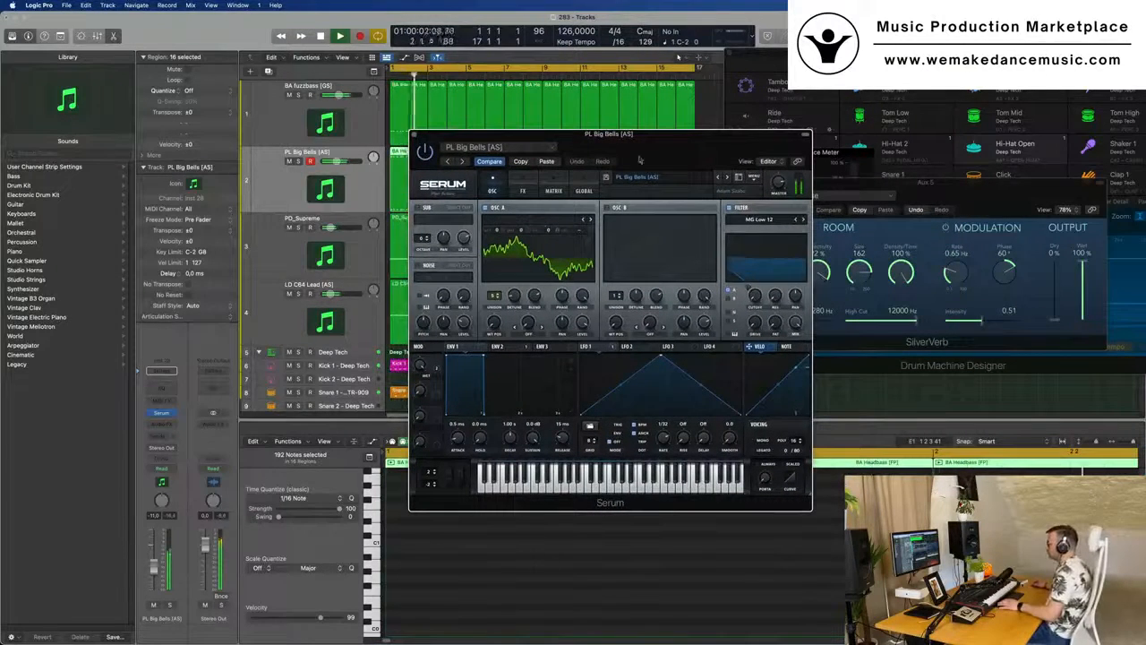
left_click(727, 179)
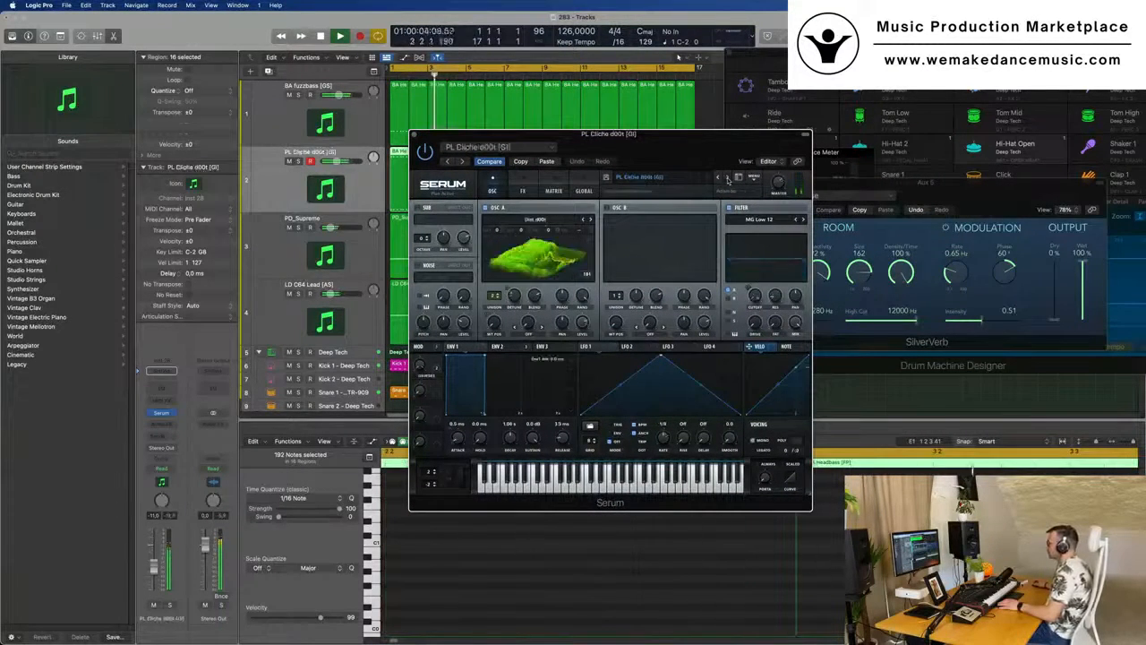
left_click_drag(755, 170, 787, 215)
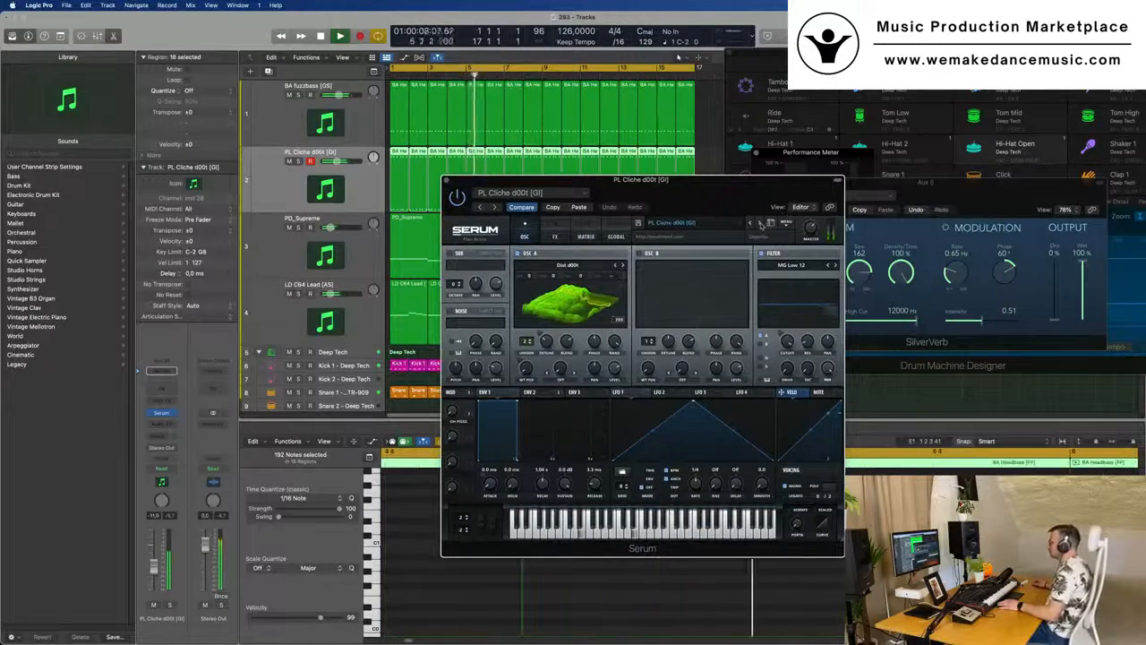
left_click(759, 223)
left_click_drag(759, 180, 824, 171)
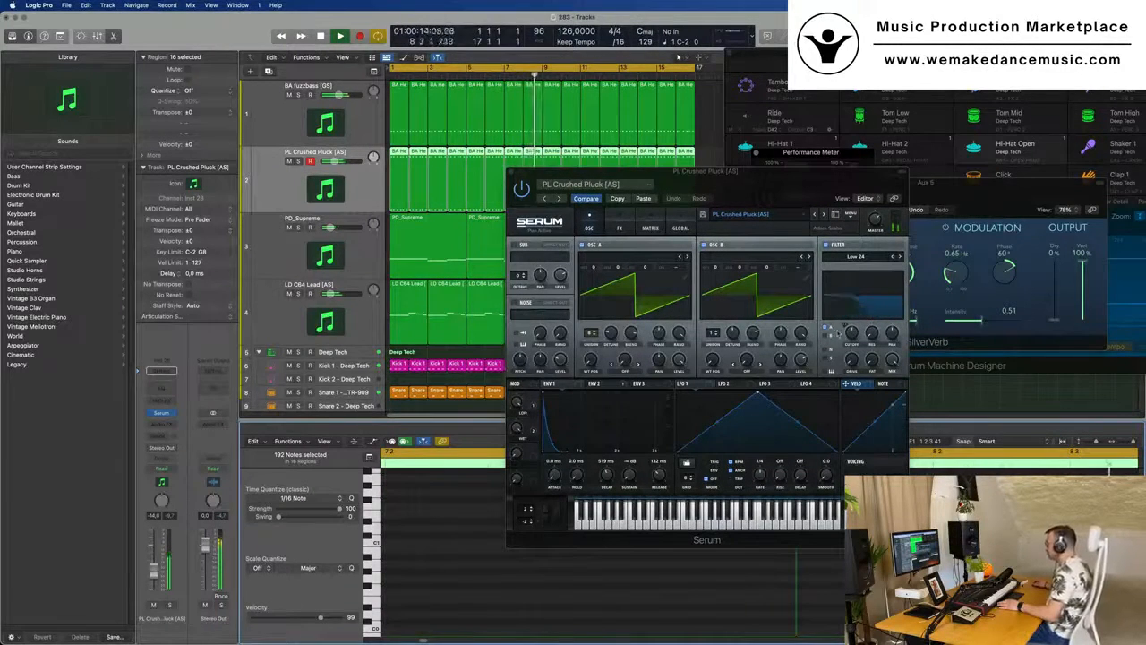
left_click_drag(852, 333, 851, 345)
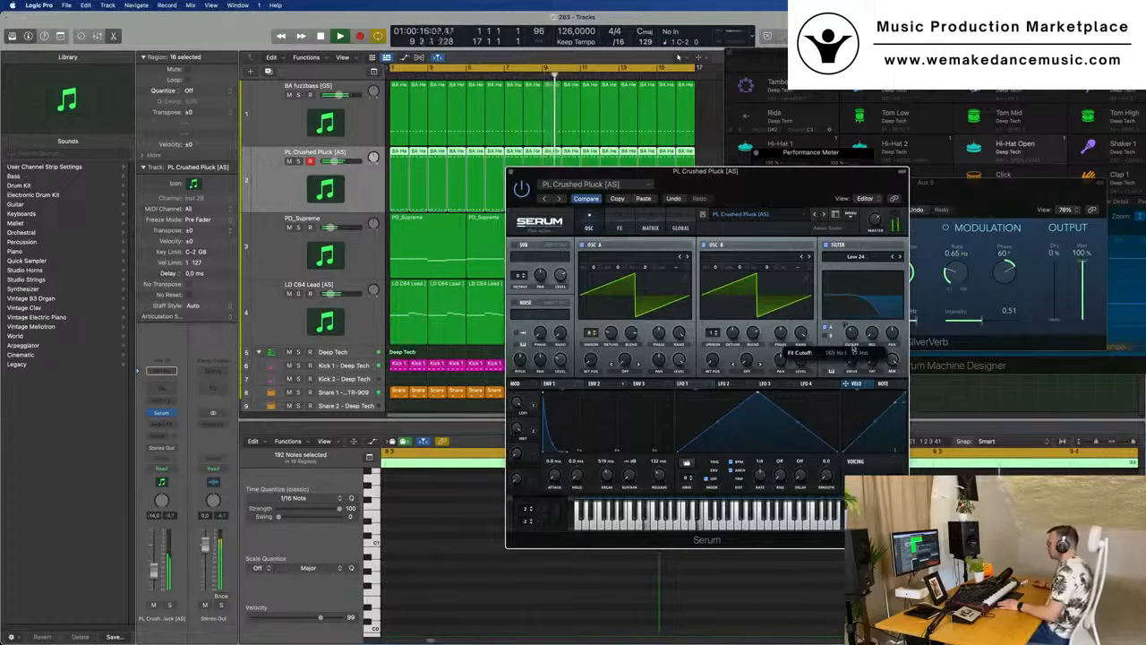
- Audition the Serum pluck presets from PL Crusty Pluck [LCV] through PL Nothing Special [DRK] during playback
left_click_drag(629, 199, 463, 195)
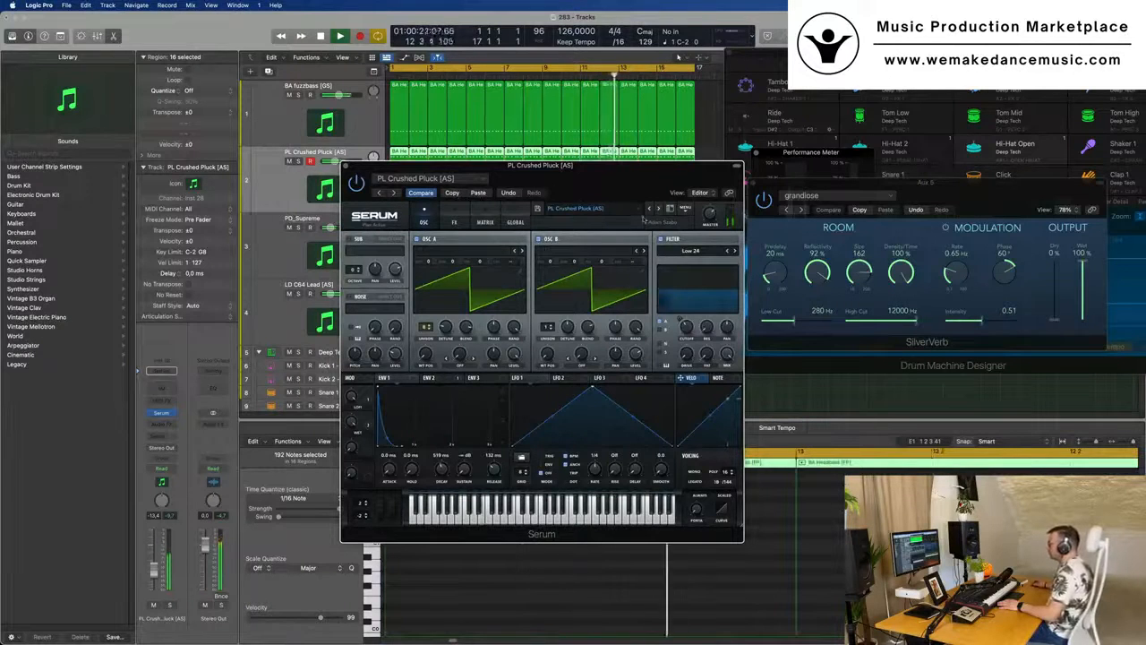
left_click(660, 209)
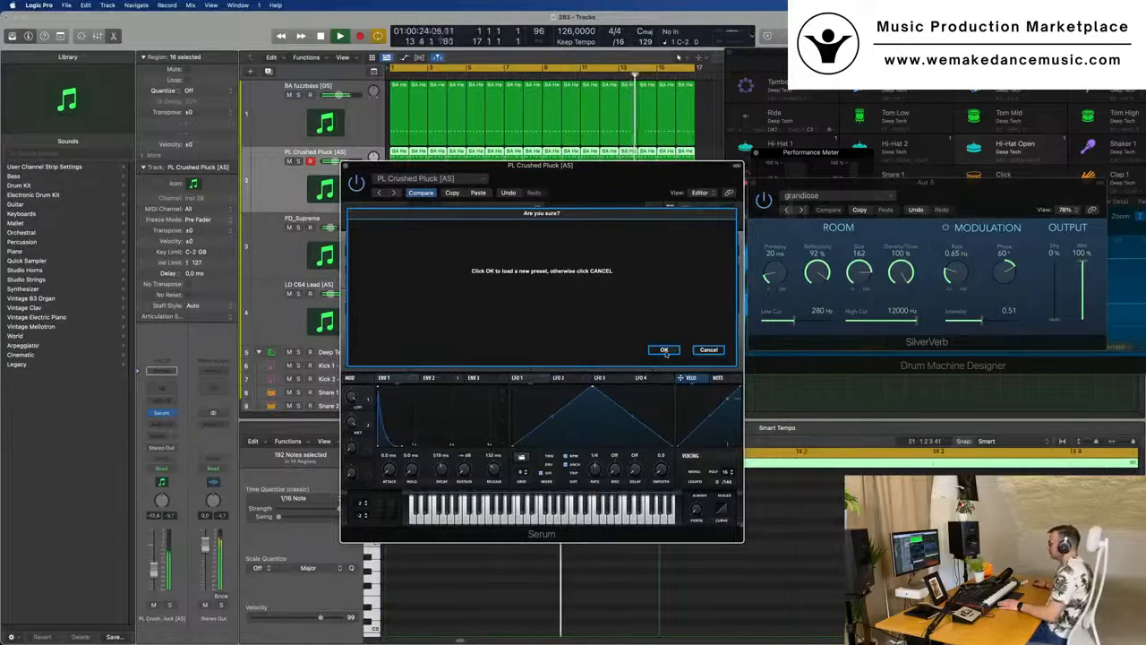
key("Return")
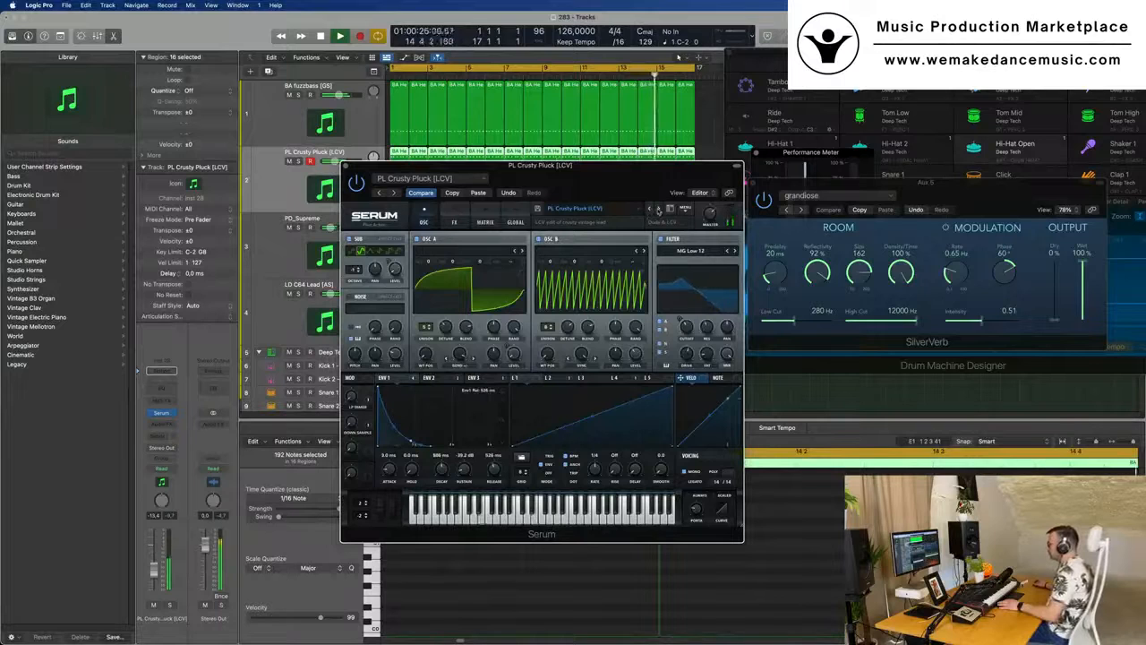
left_click(659, 209)
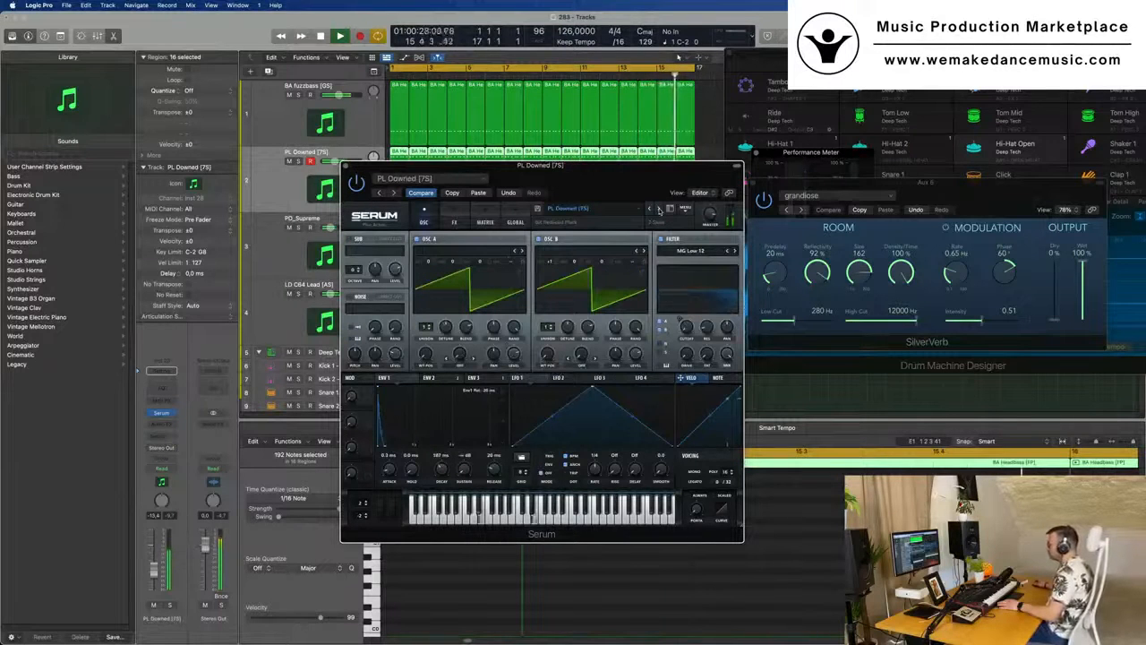
left_click(660, 208)
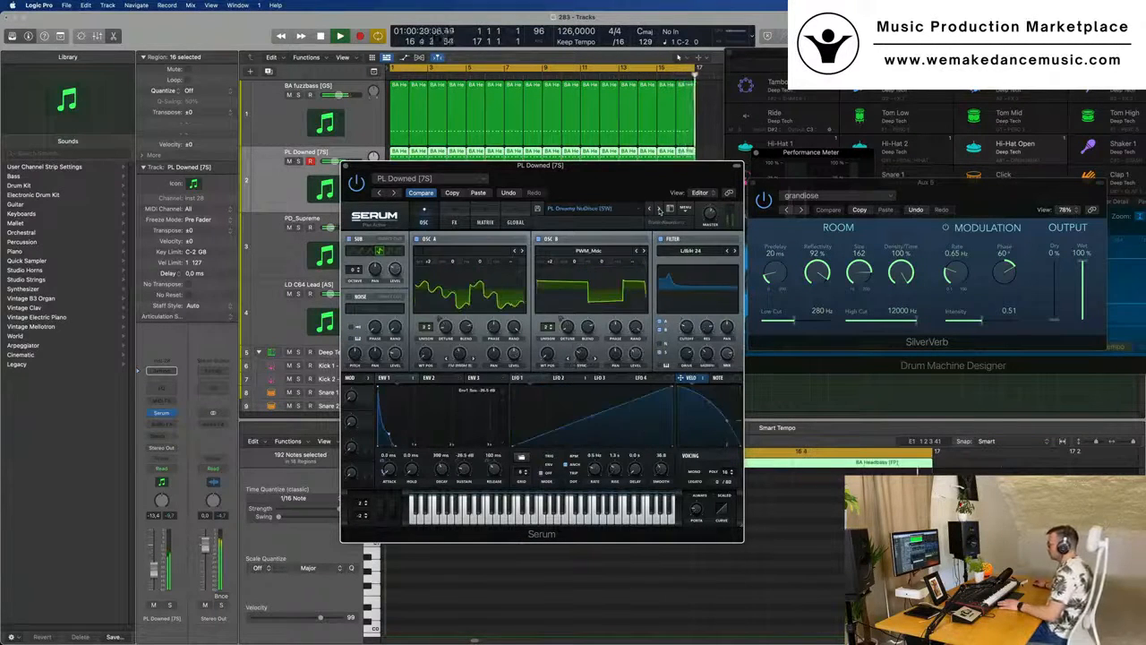
left_click(660, 208)
left_click(660, 208)
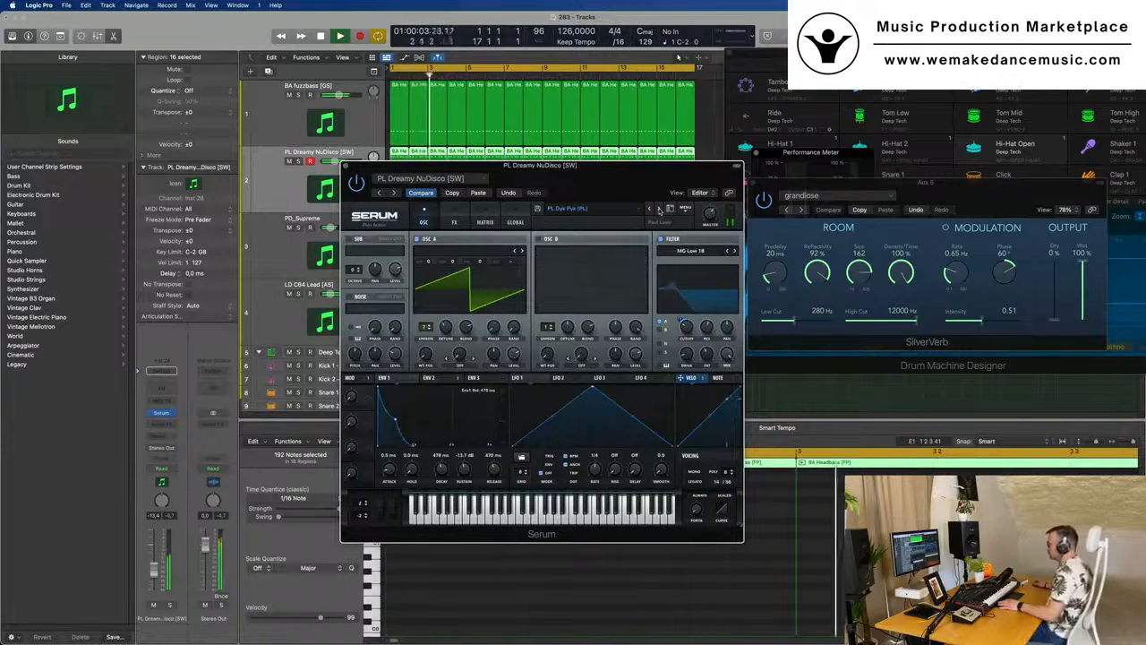
left_click(659, 210)
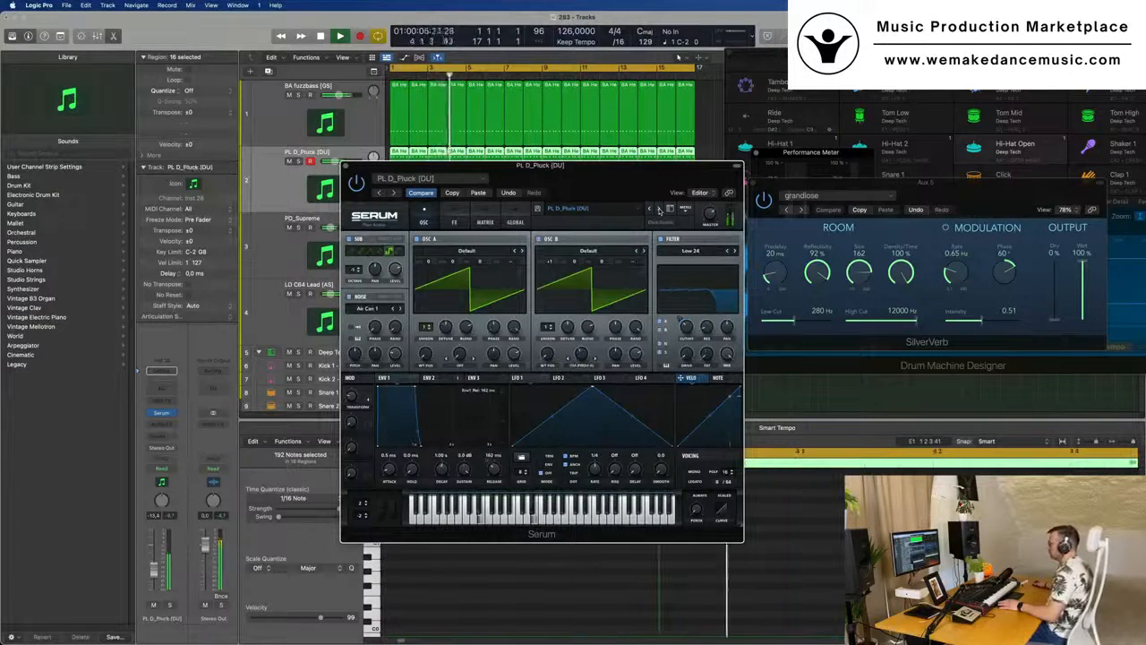
left_click(659, 210)
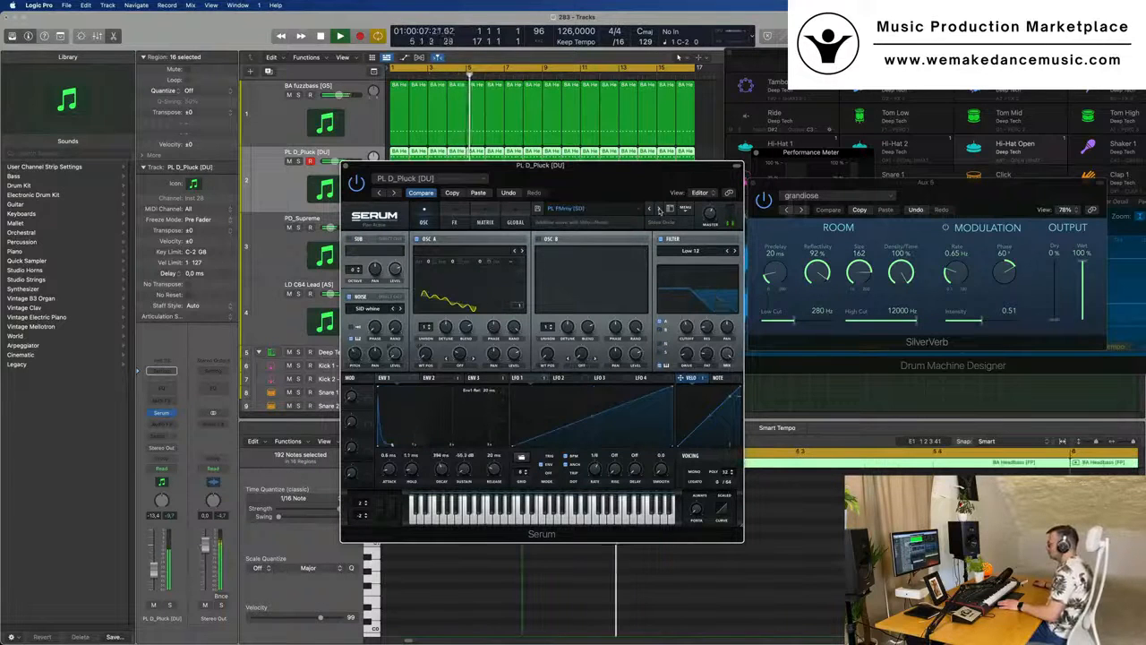
left_click(659, 209)
left_click(659, 209)
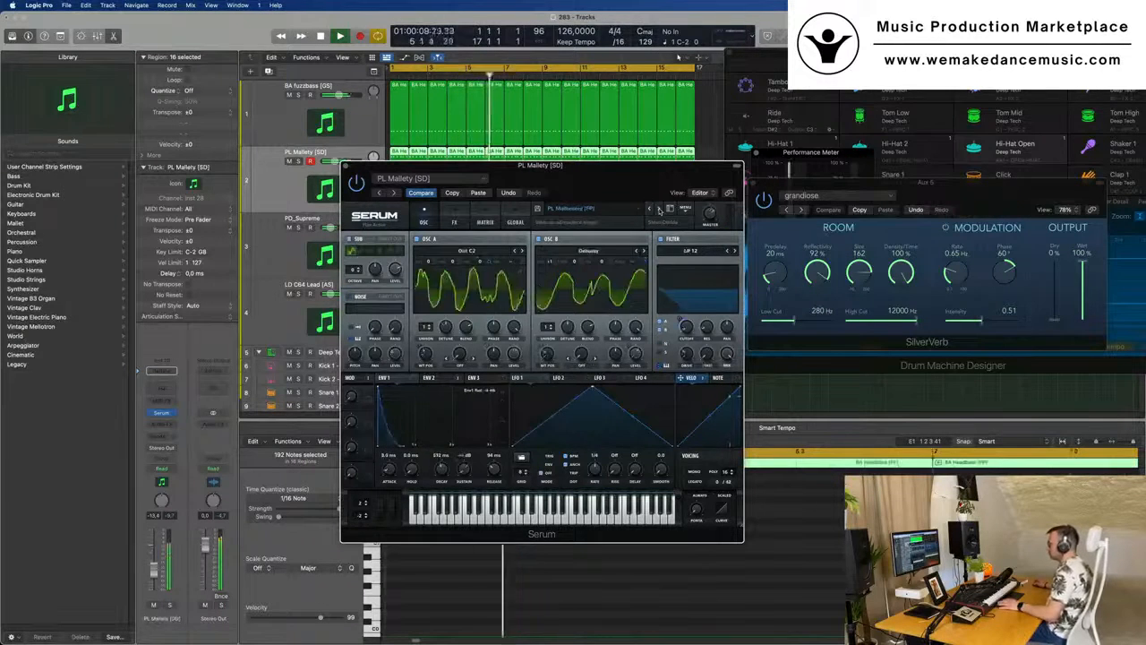
left_click(659, 210)
left_click(659, 210)
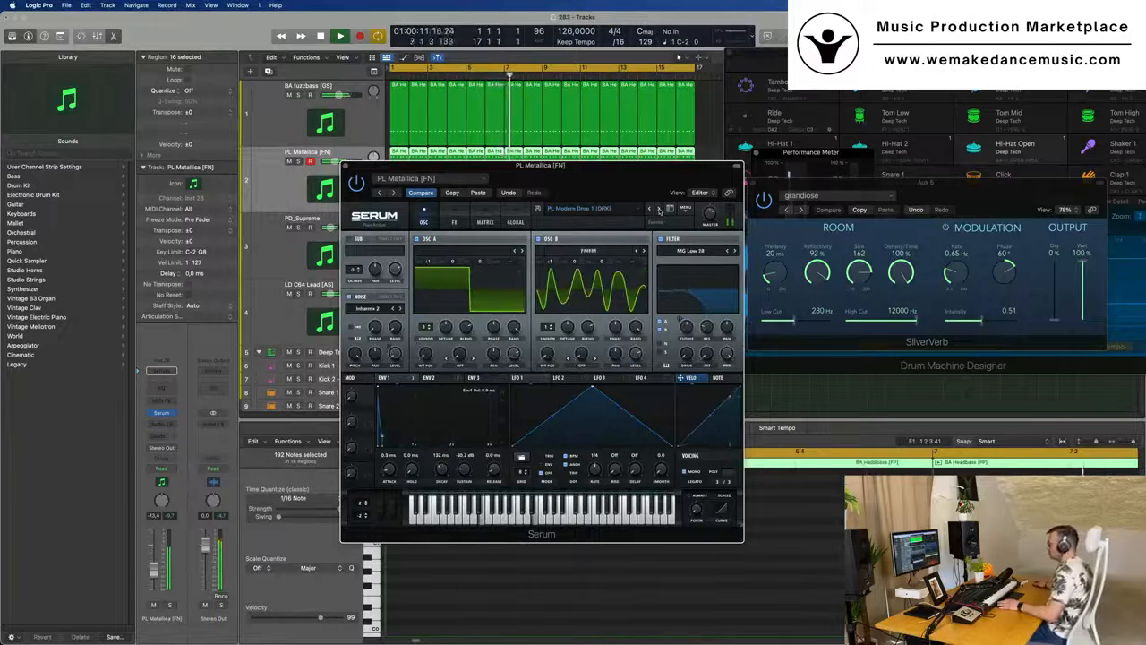
left_click(659, 209)
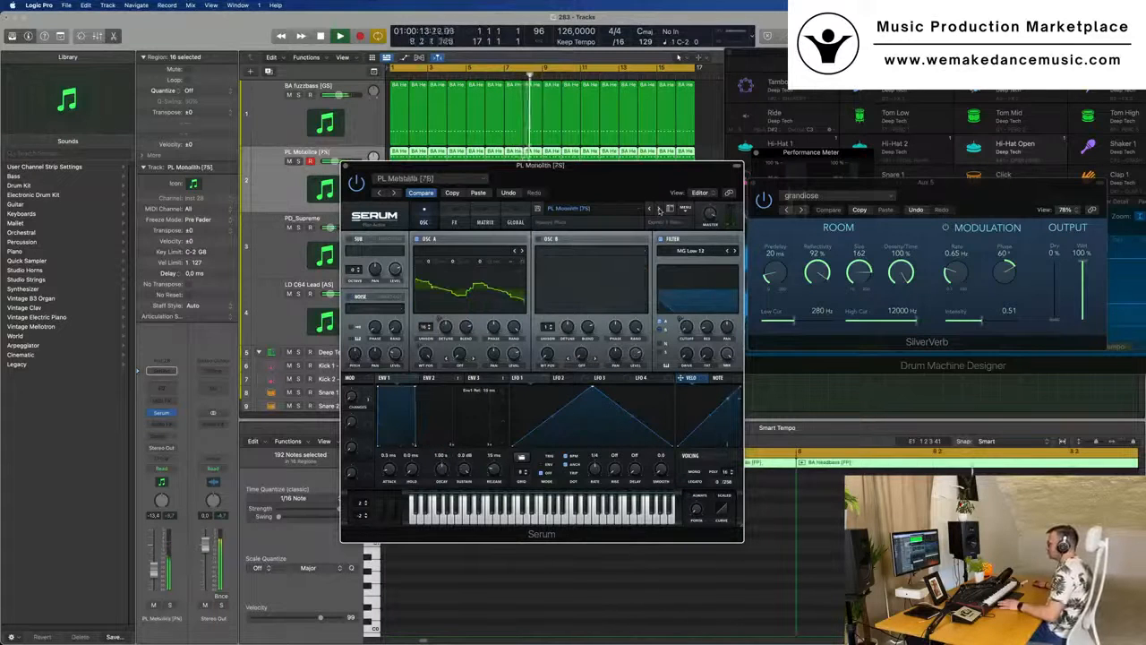
left_click(659, 210)
left_click(659, 209)
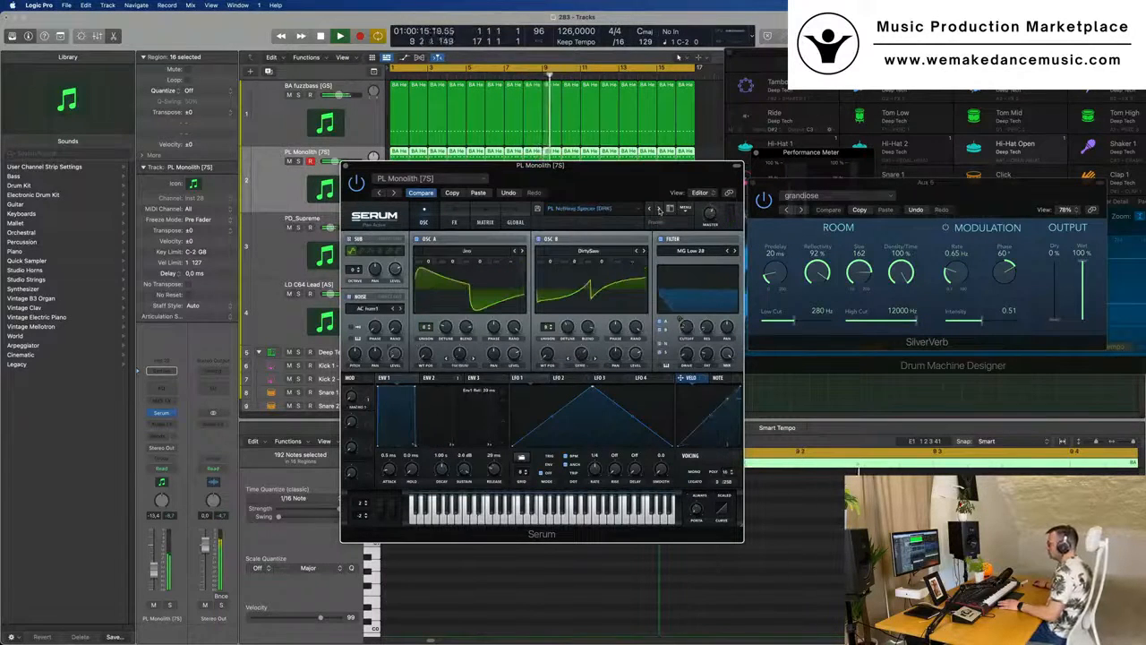
- Return the new track's Serum to the PL Crushed Pluck [AS] preset and adjust its filter cutoff by ear
left_click_drag(593, 177, 677, 150)
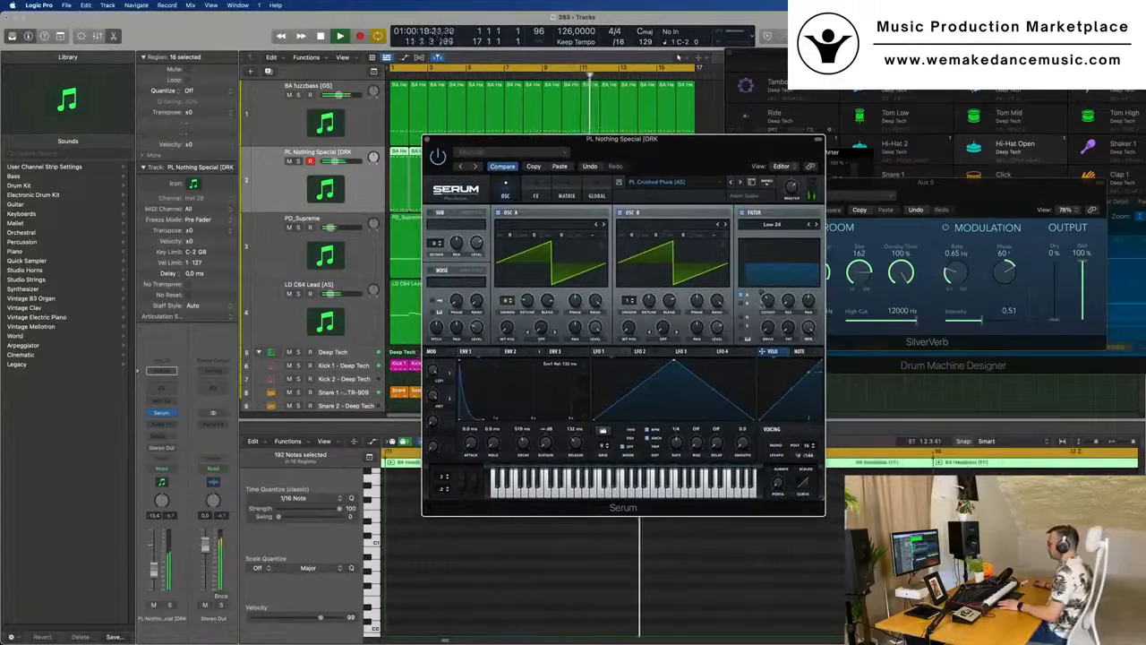
left_click_drag(768, 273, 769, 308)
left_click_drag(706, 140, 739, 129)
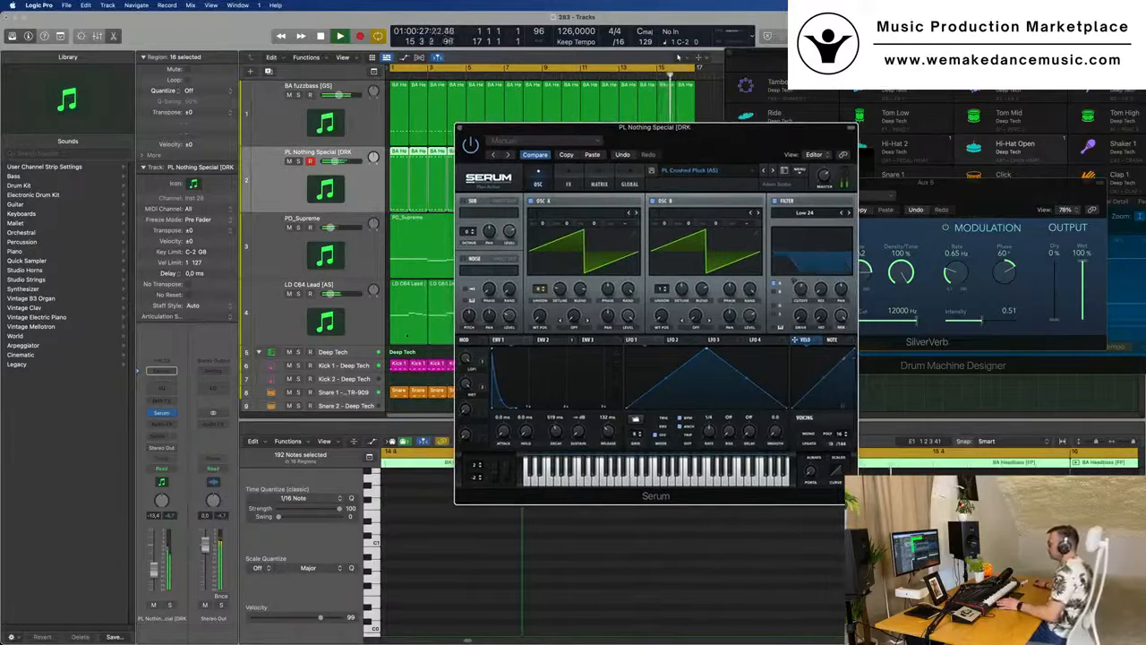
- Try the delay mix in Serum's effects and enlarge the plugin window to about 128.7% scale
left_click(569, 184)
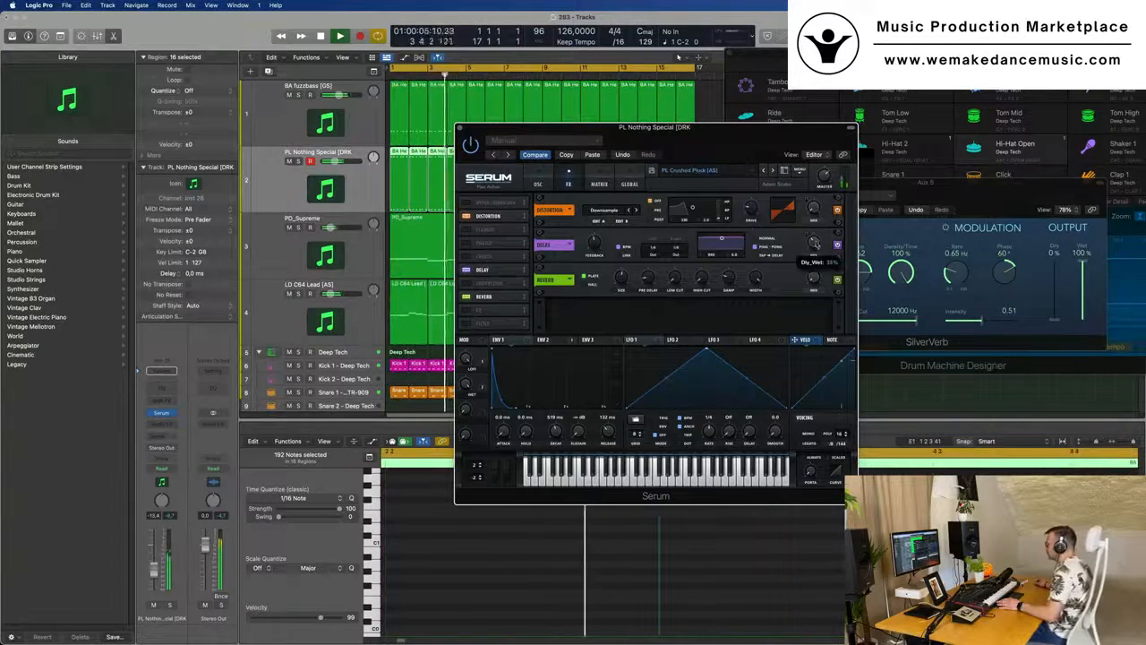
left_click_drag(815, 248, 816, 225)
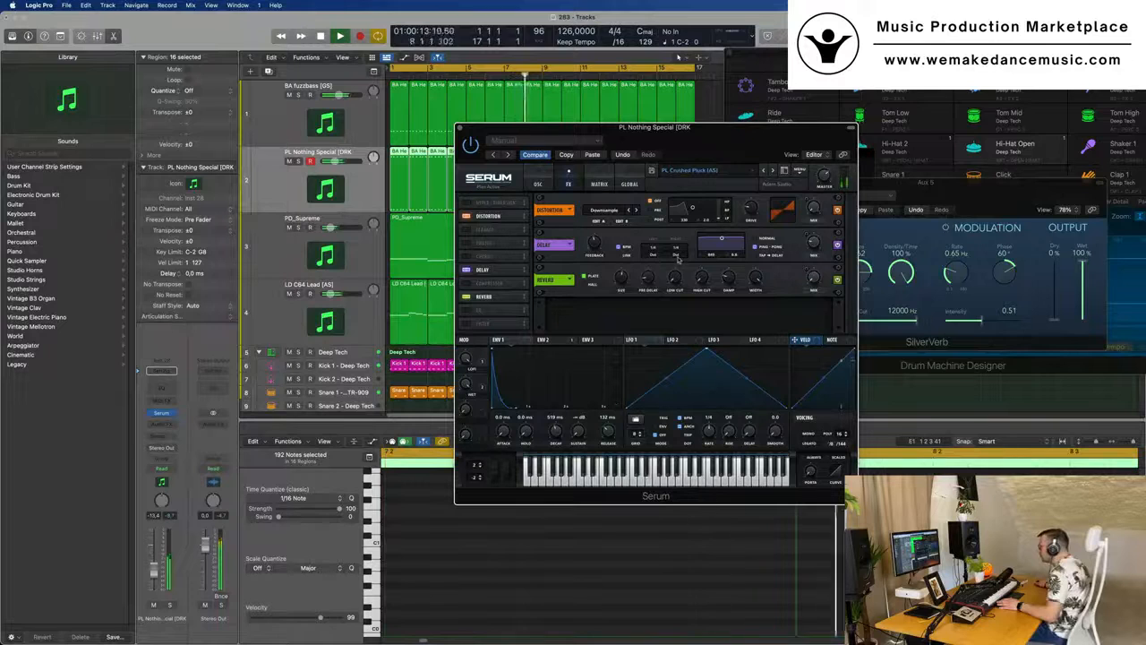
left_click_drag(783, 135, 656, 124)
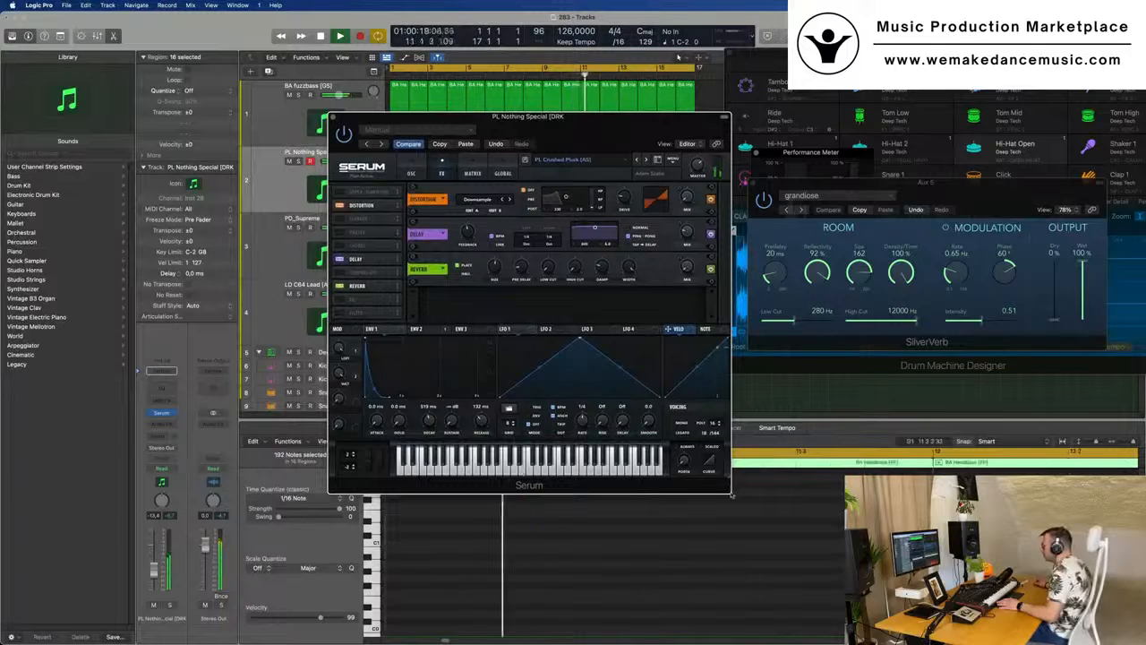
left_click_drag(736, 484, 844, 589)
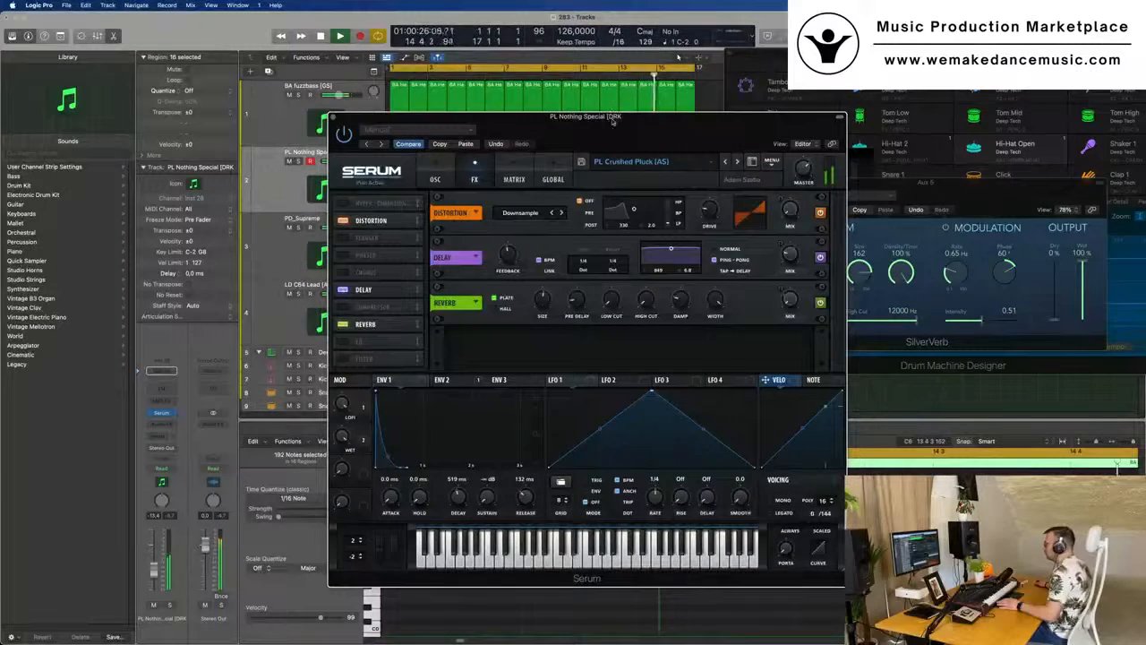
left_click_drag(613, 122, 529, 75)
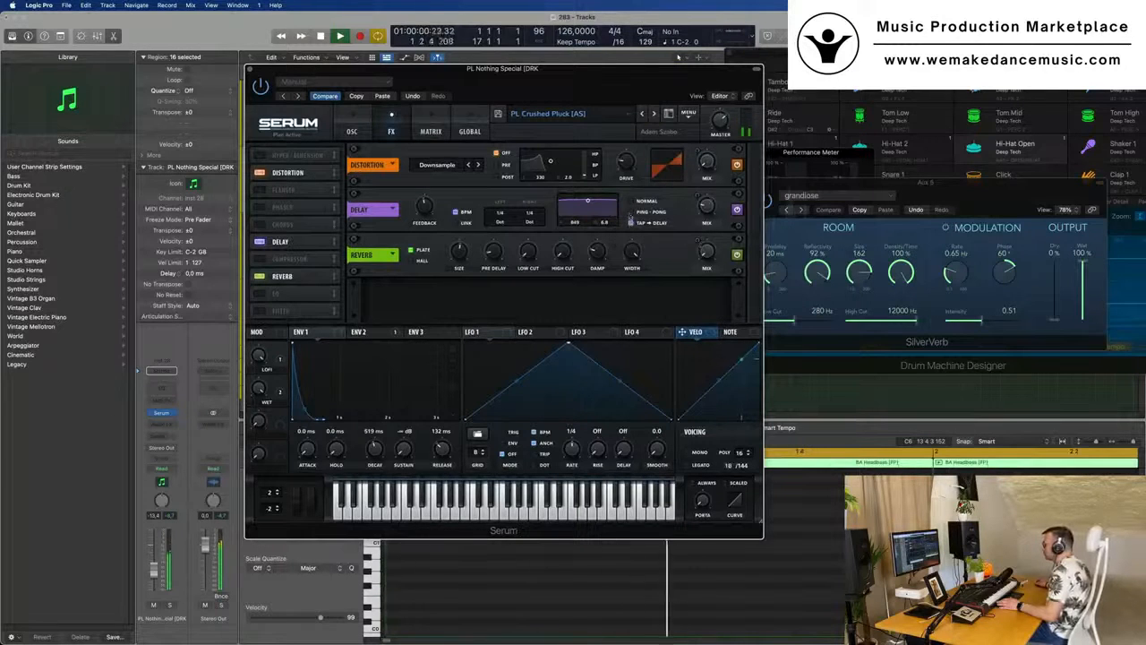
- Set Serum's delay to Ping-Pong, adjust its feedback and wet mix to about 18%, and close the plugin window
left_click(632, 212)
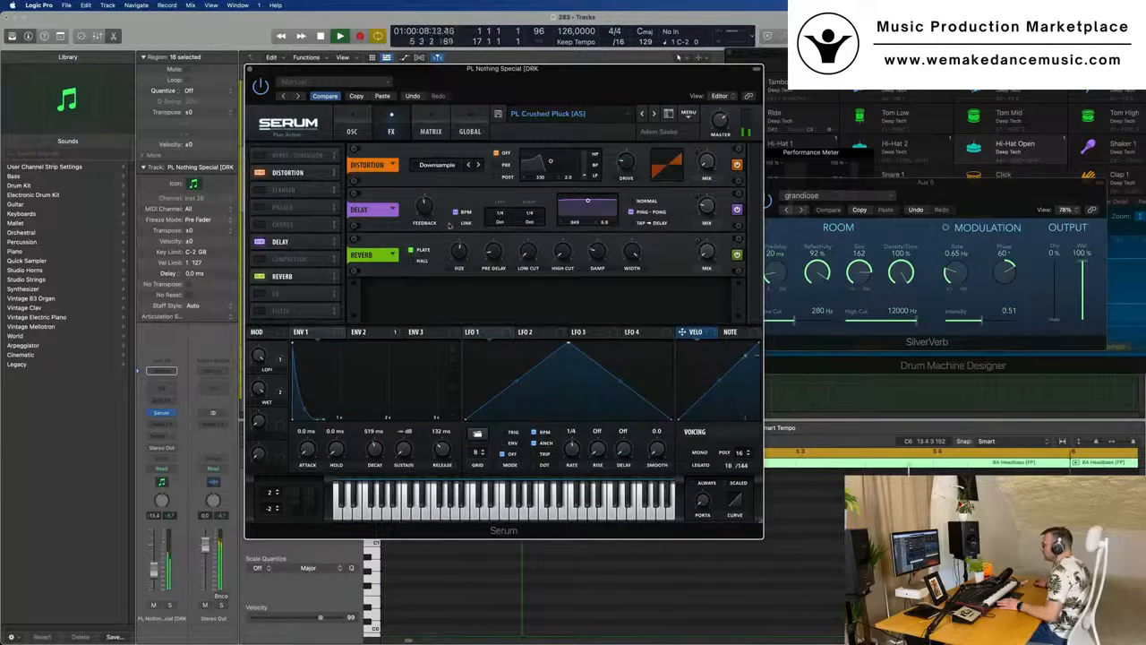
left_click_drag(424, 206, 426, 228)
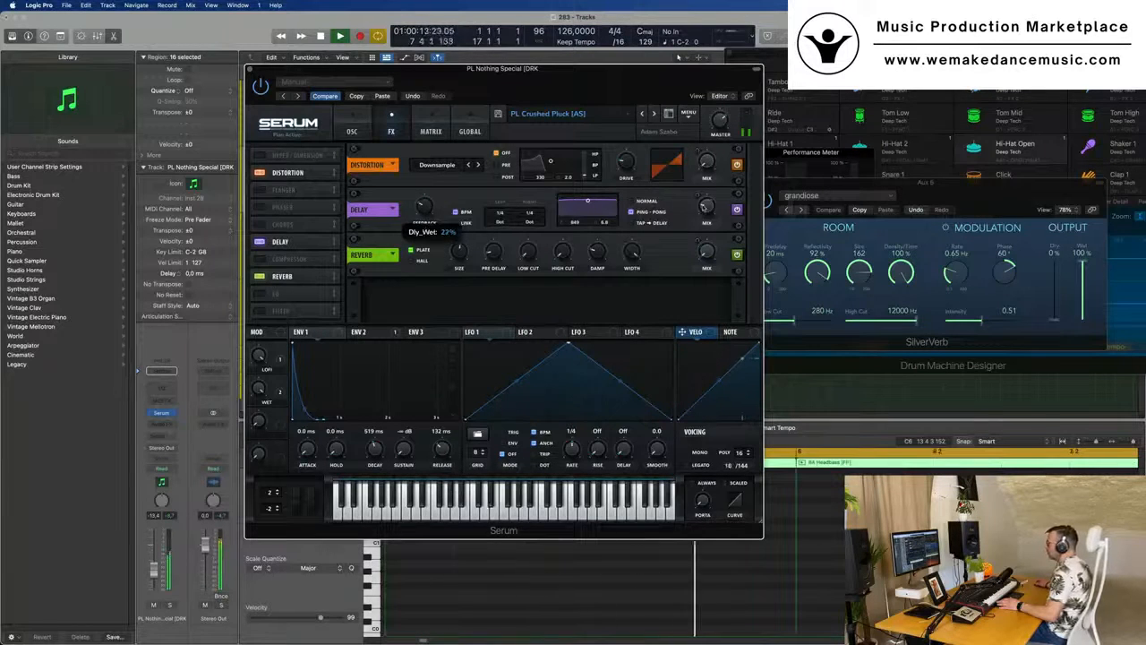
left_click_drag(707, 185, 707, 214)
left_click_drag(610, 69, 824, 76)
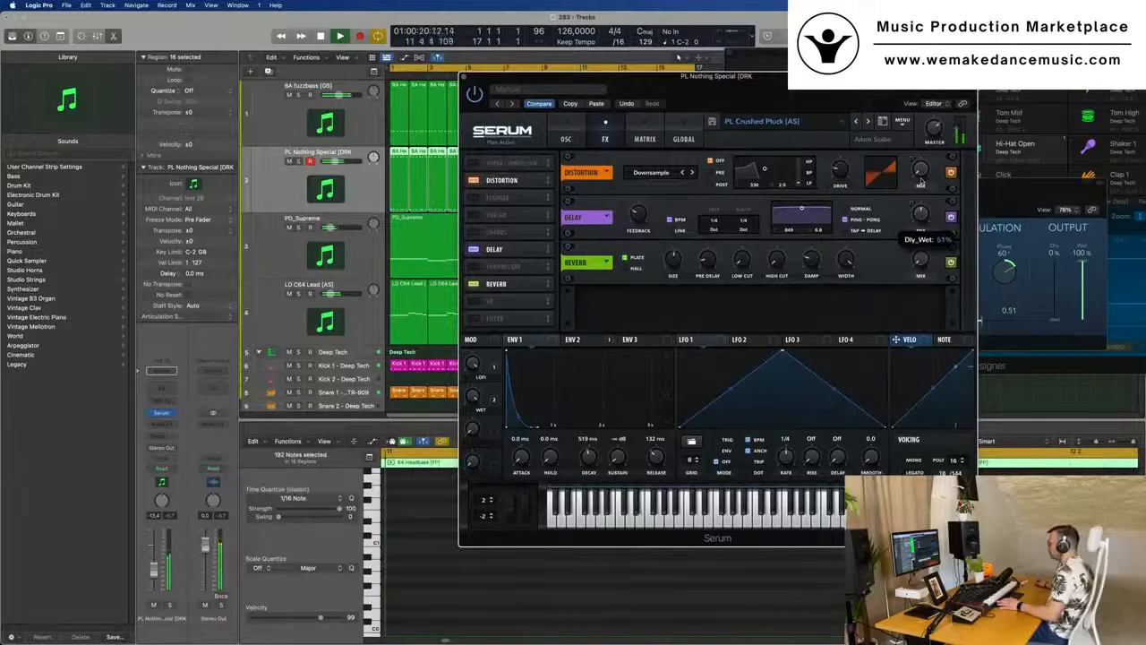
left_click_drag(920, 228, 919, 222)
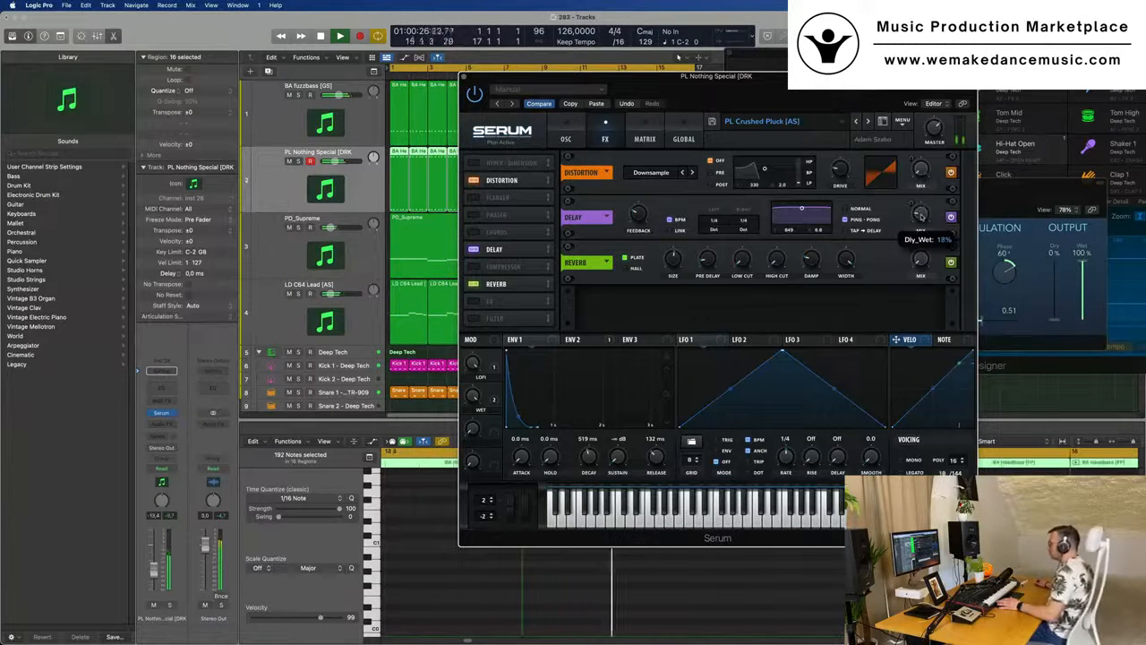
left_click_drag(779, 77, 634, 104)
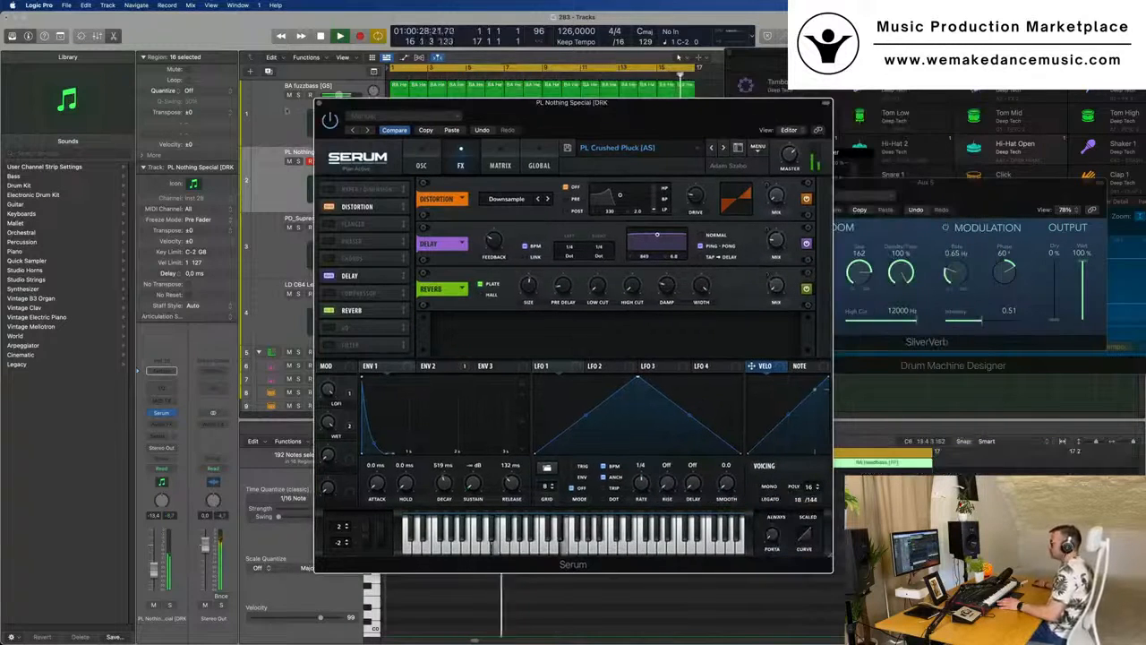
left_click(320, 103)
- Join the last four BA Headbass regions on the BA fuzzbass track into a single region
scroll(262, 135, "down", 2)
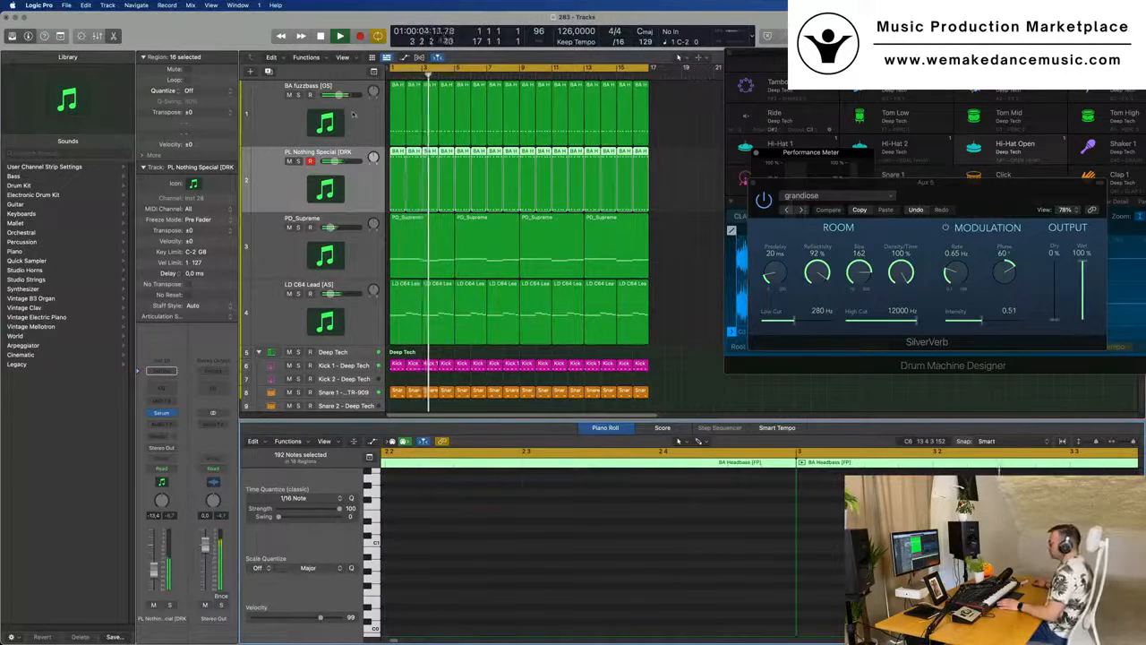
left_click(394, 101)
left_click(669, 114)
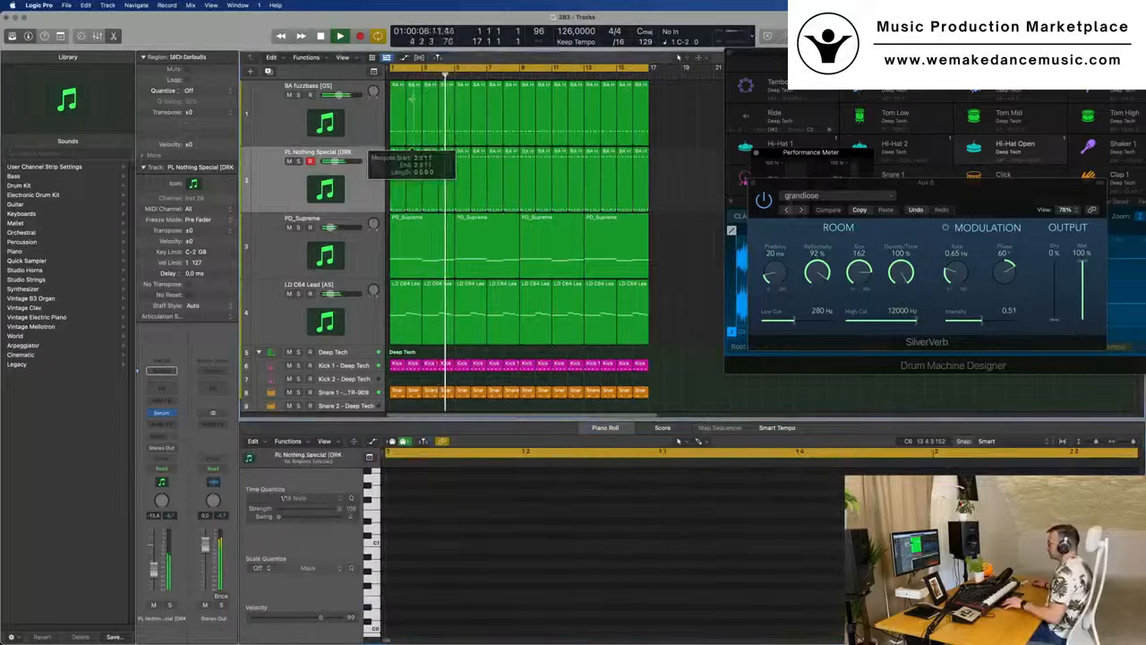
left_click_drag(669, 114, 593, 133)
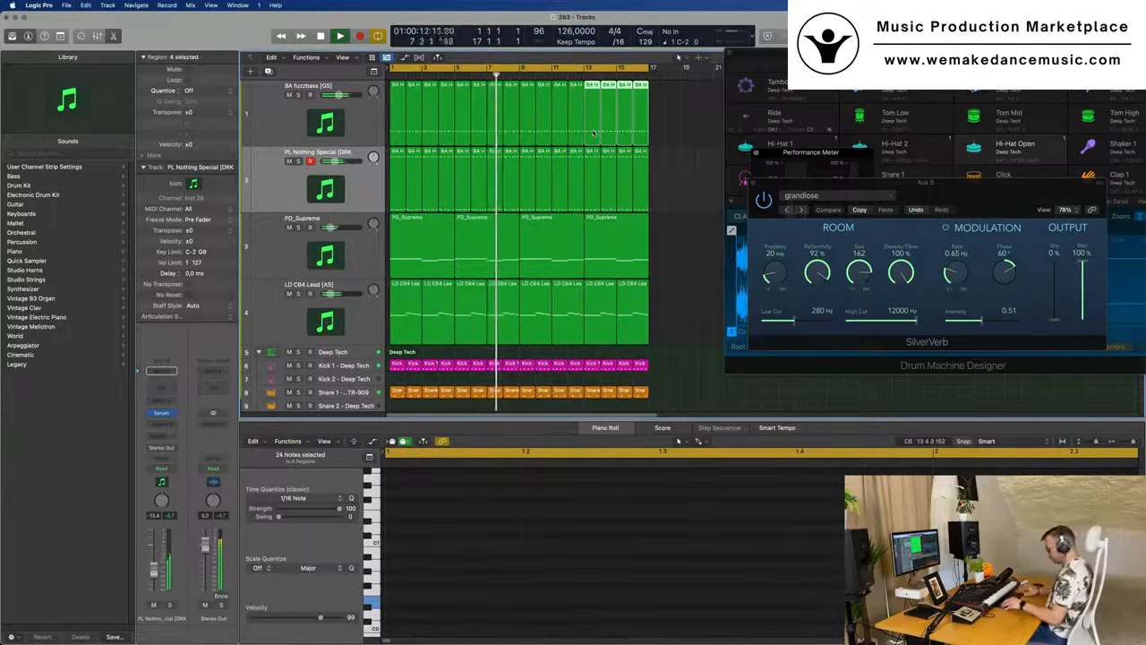
key("super+j")
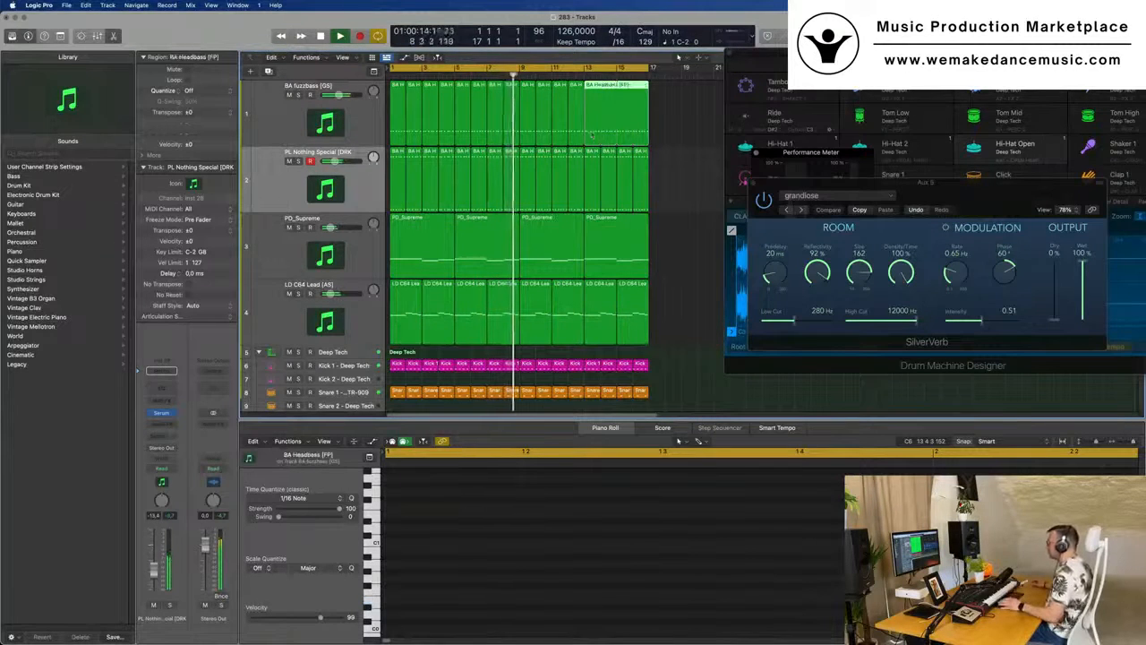
- Inspect the final bass, pluck and pad regions together in the Piano Roll, and move the PL Nothing Special track below PD_Supreme
key("space")
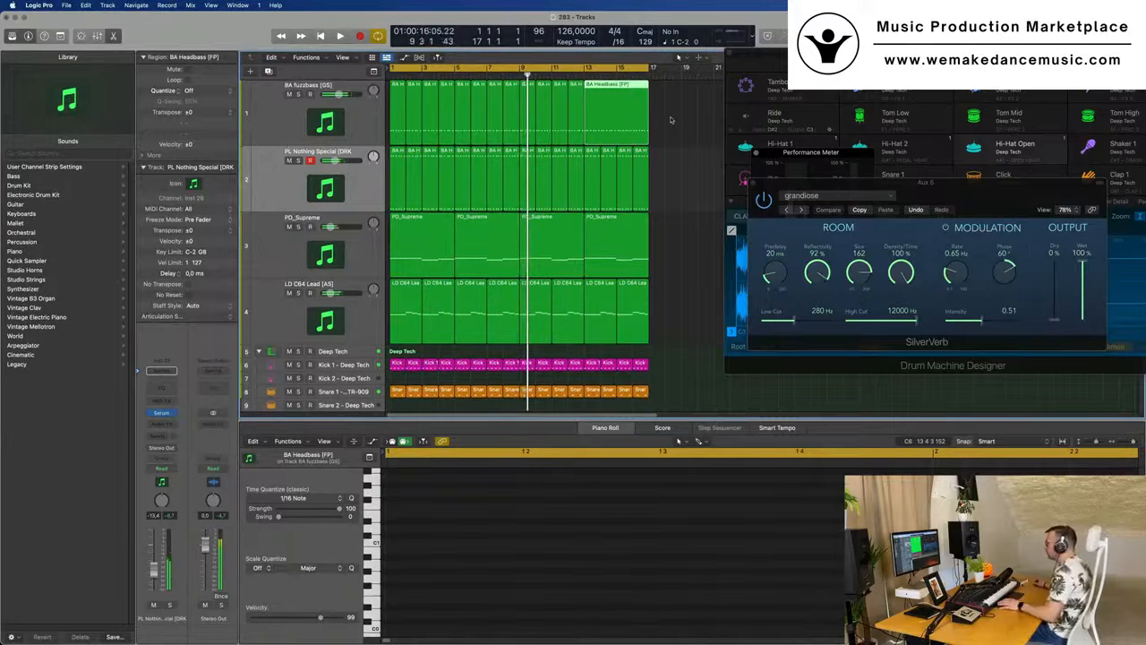
left_click_drag(682, 112, 590, 266)
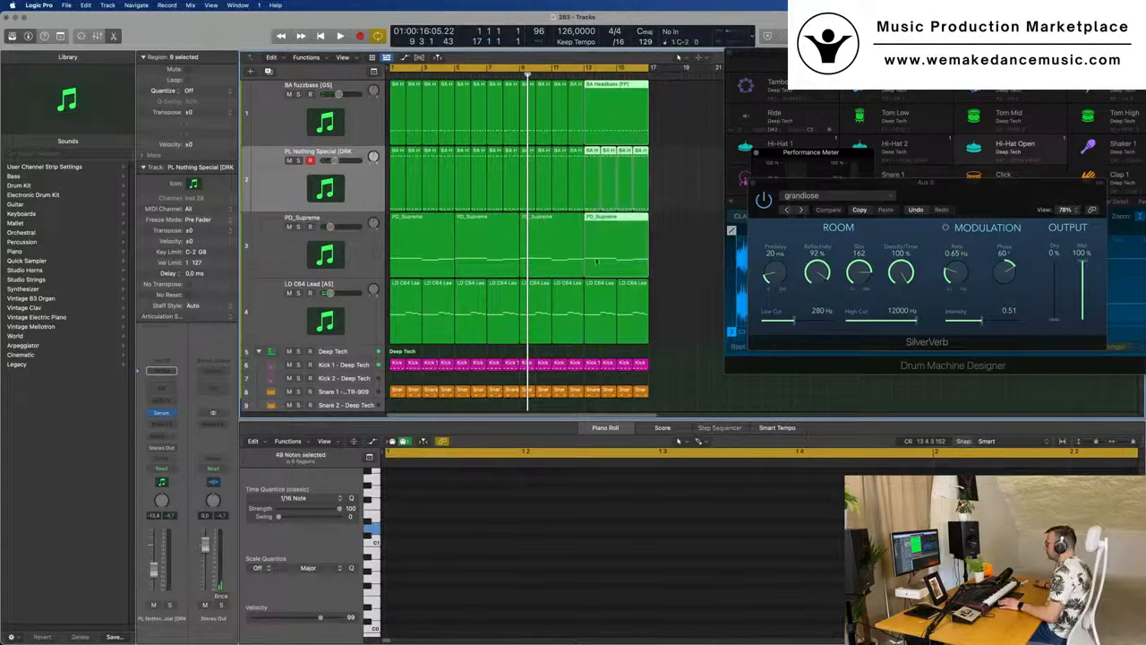
key("e")
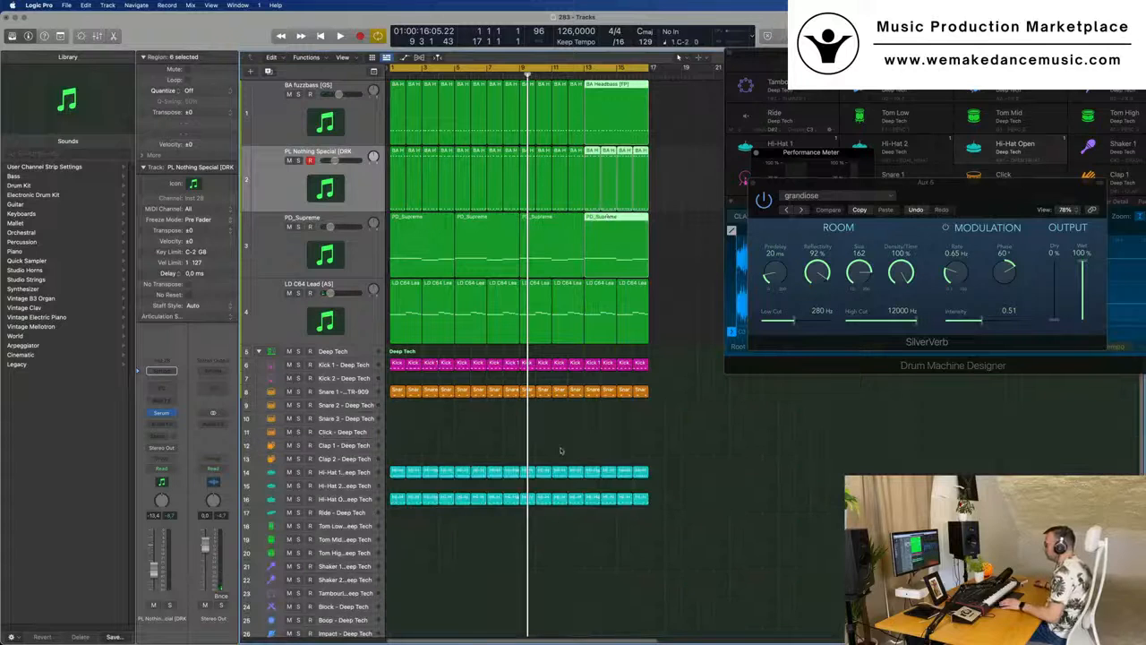
key("e")
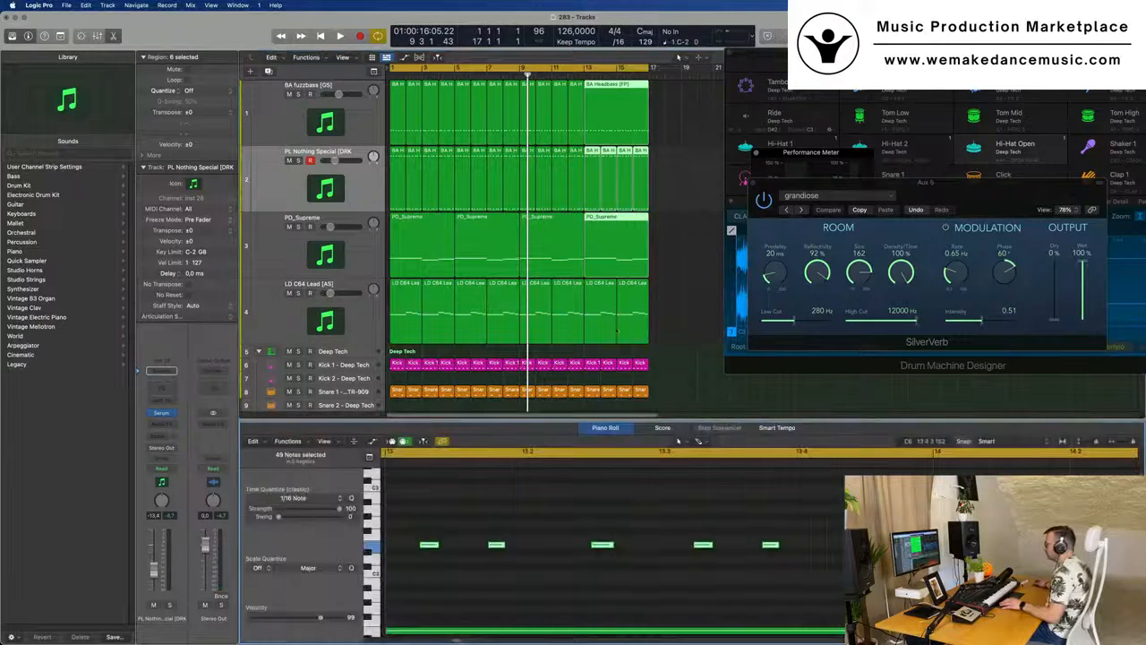
scroll(583, 518, "down", 5)
scroll(582, 518, "down", 5)
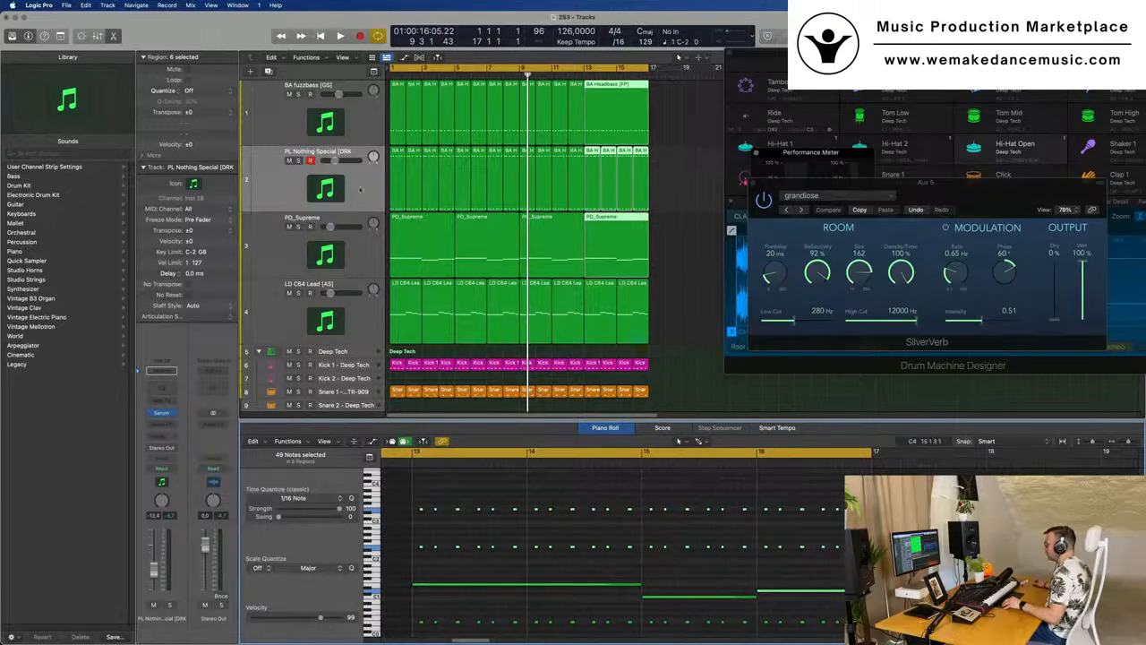
left_click(679, 172)
left_click_drag(355, 184, 356, 251)
- Lower the BA Headbass notes in bars 15 and 16 to follow the PD_Supreme notes, with both final regions open in the Piano Roll
left_click_drag(679, 118, 601, 185)
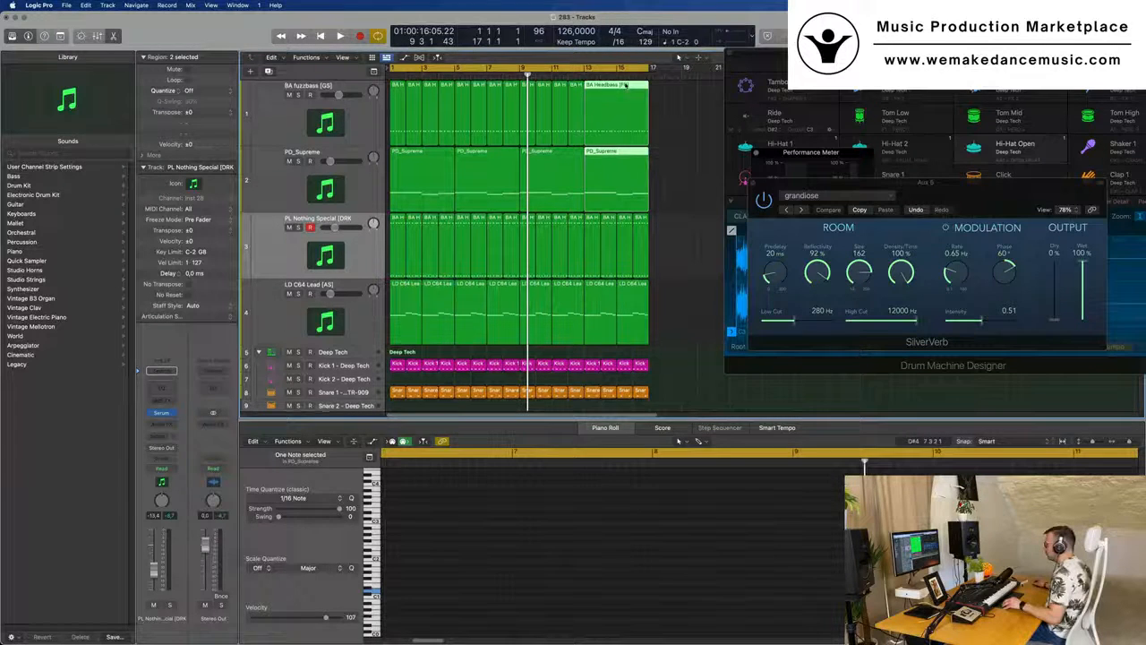
key("e")
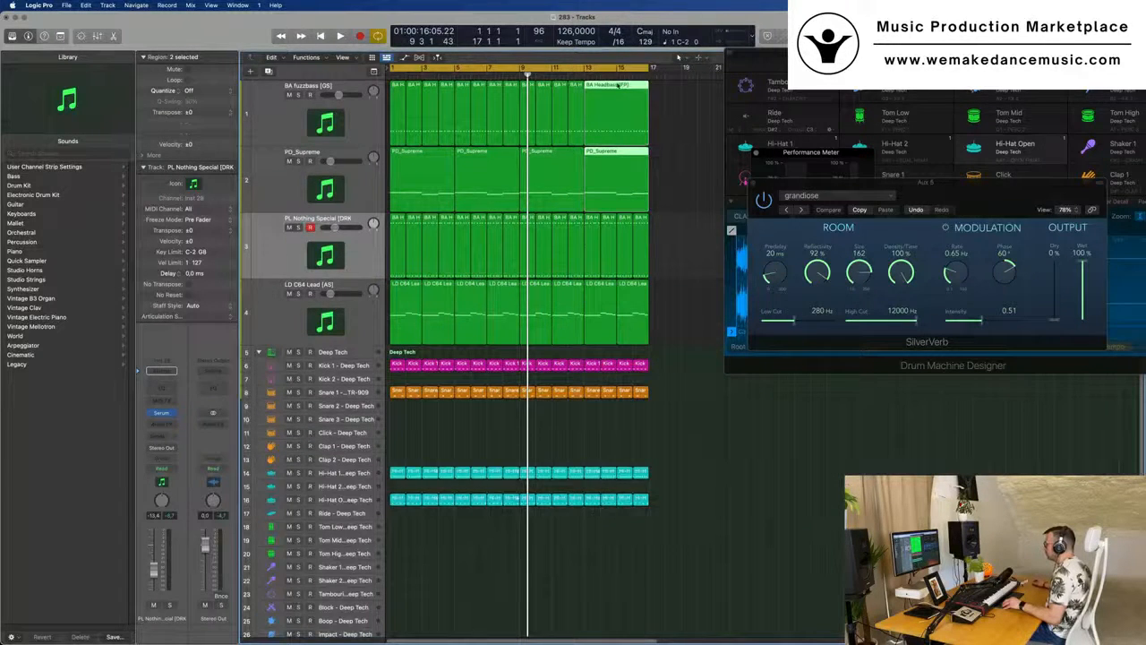
key("e")
left_click(476, 541, "ctrl+alt")
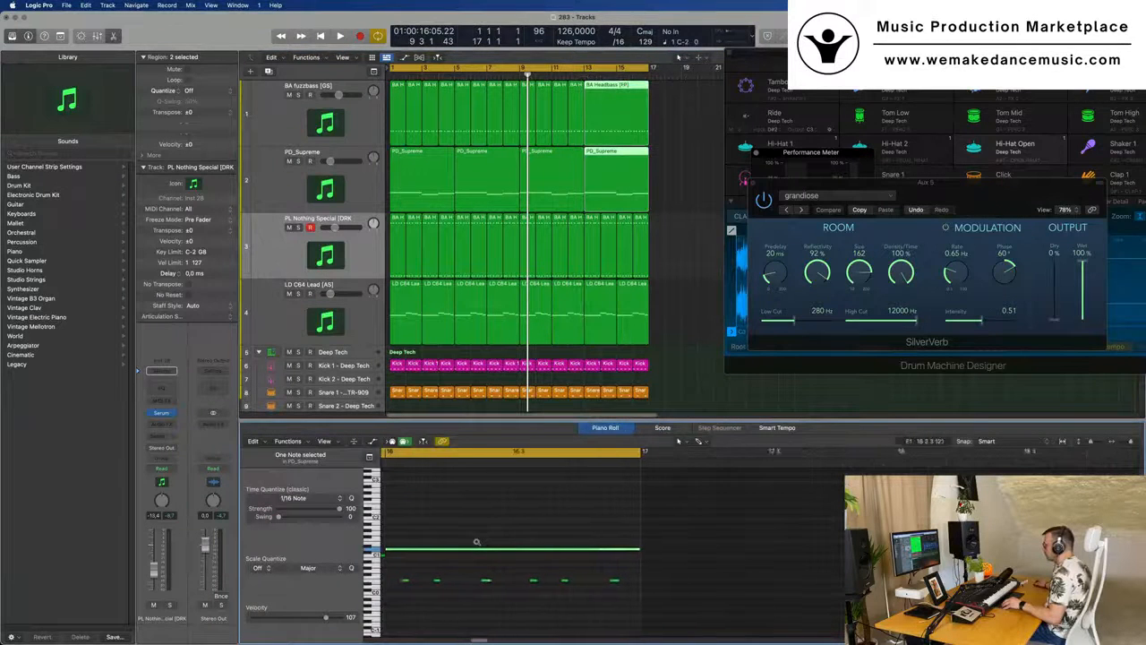
left_click(476, 541, "ctrl+alt")
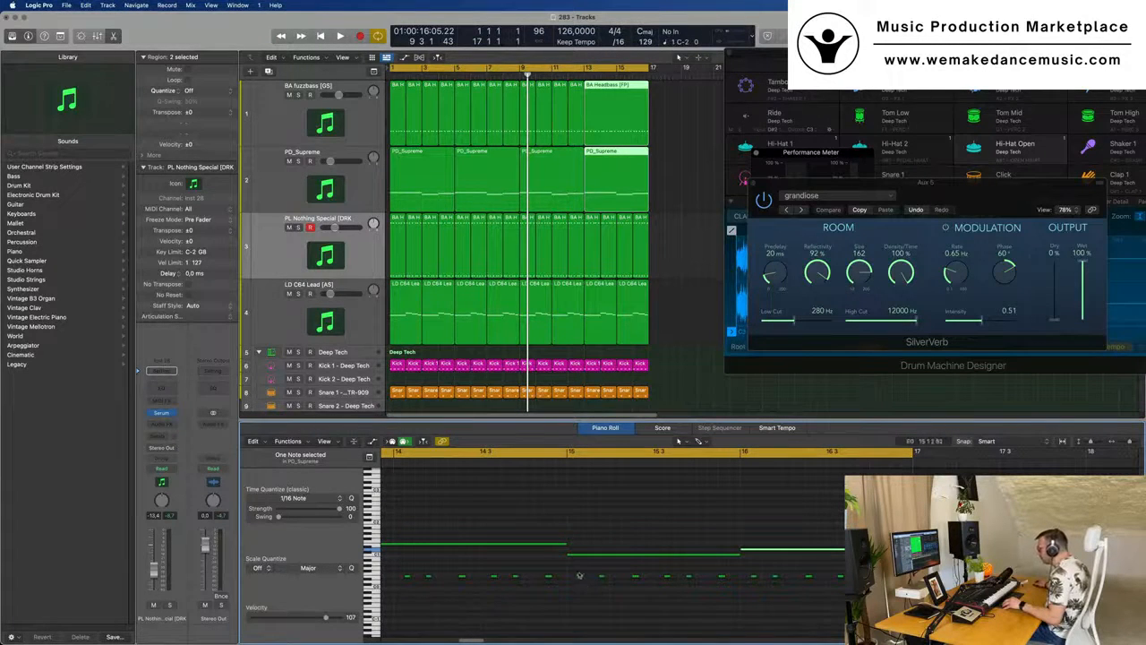
left_click_drag(576, 571, 729, 587)
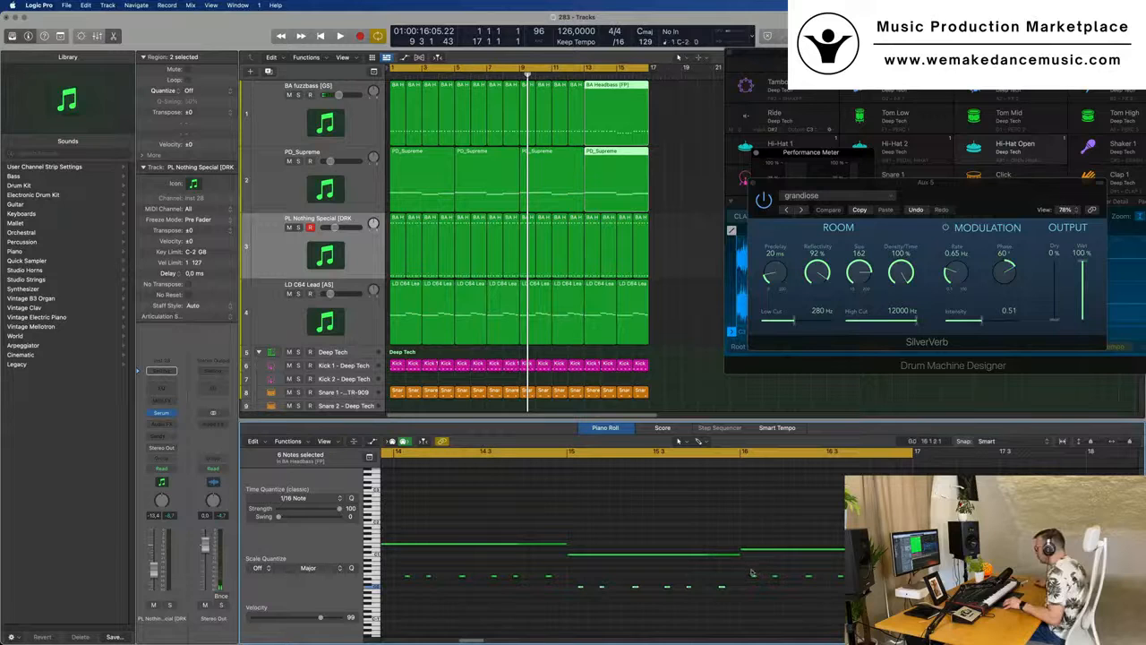
left_click_drag(750, 568, 906, 582)
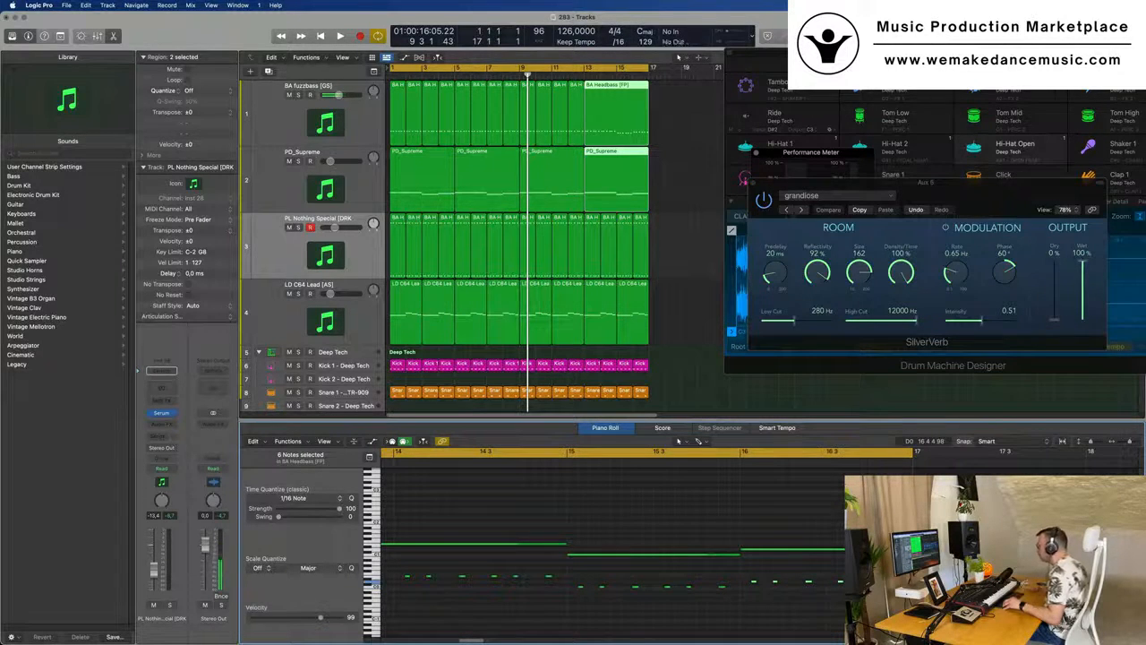
- Loop bars 13 to 16 and listen to the edited bass line together with the other tracks
left_click_drag(586, 69, 649, 69)
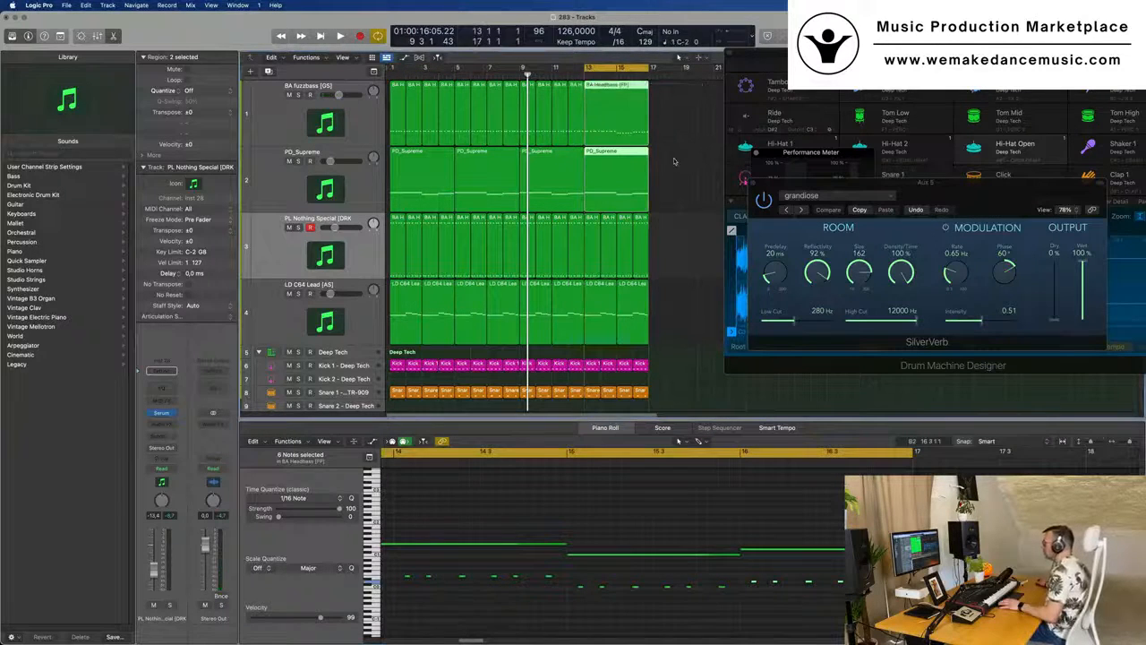
key("space")
left_click(677, 174, "ctrl+alt")
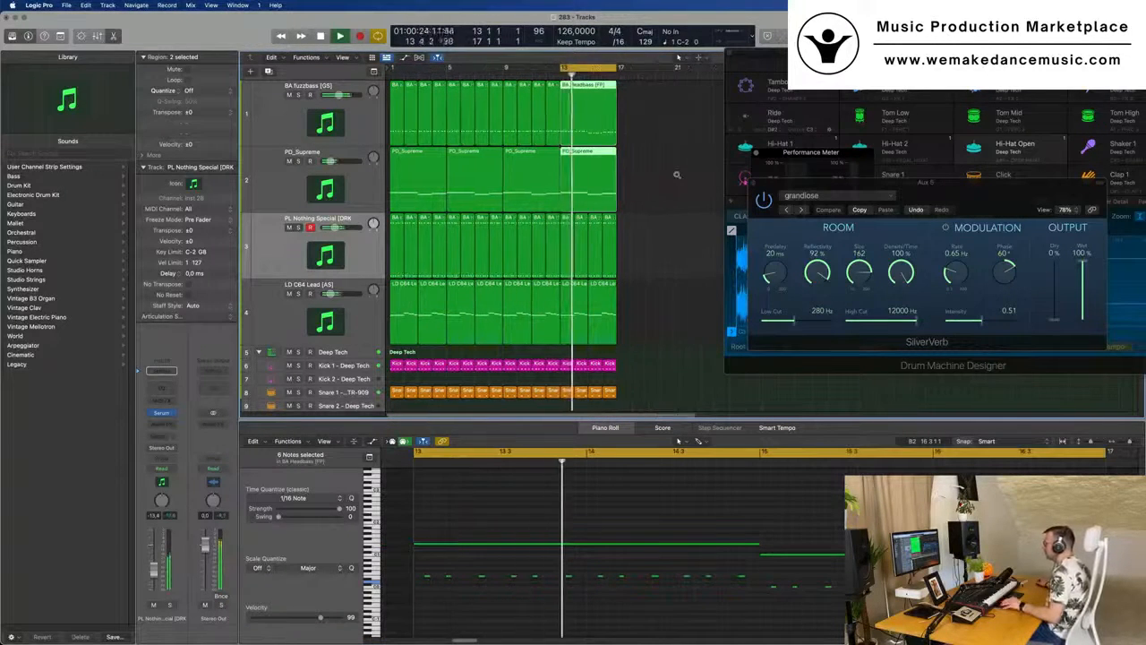
scroll(677, 175, "down", 2)
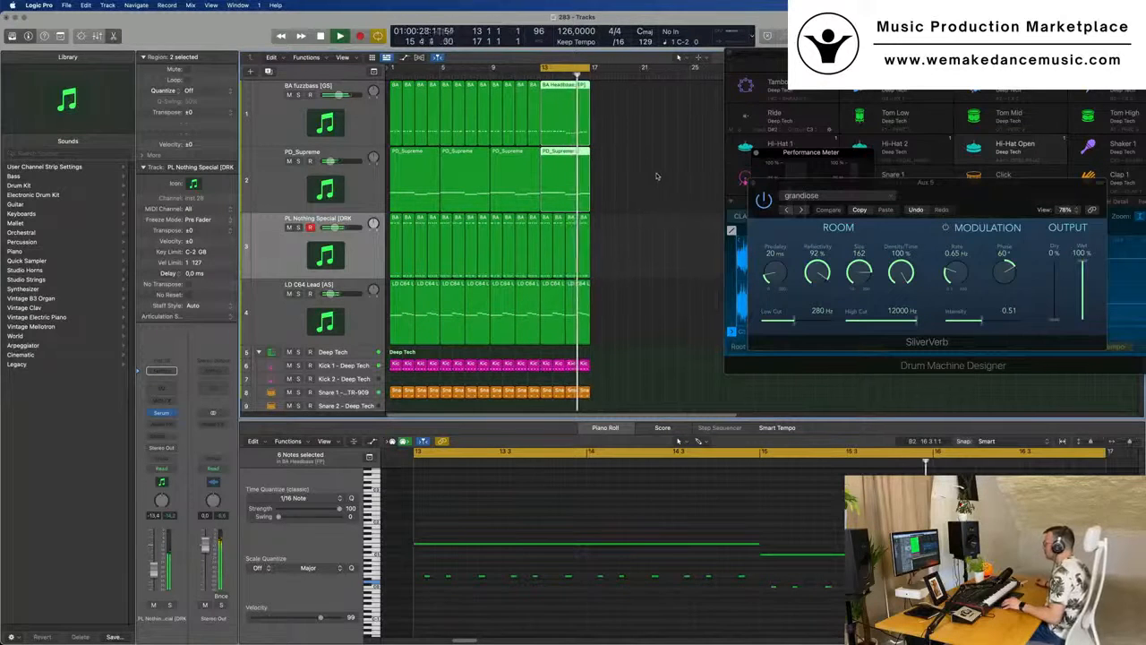
scroll(656, 176, "down", 1)
key("space")
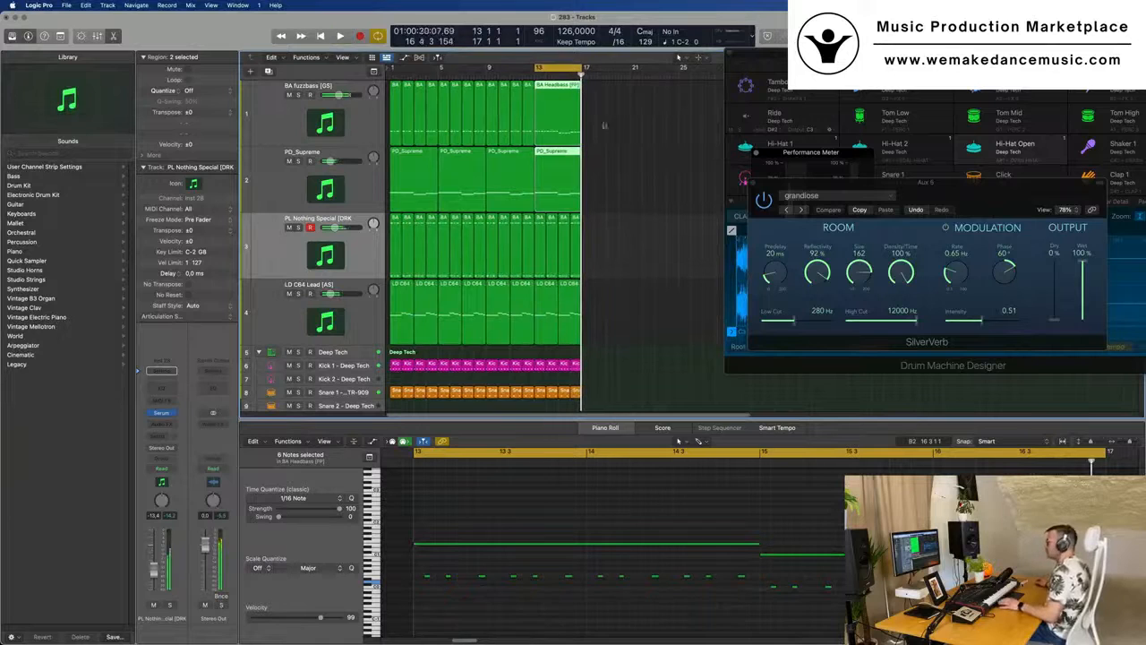
- Replace the BA Headbass regions in bars 1 to 12 with a copy of the edited four-bar region repeated back to back
left_click(392, 105)
left_click_drag(399, 98, 527, 113)
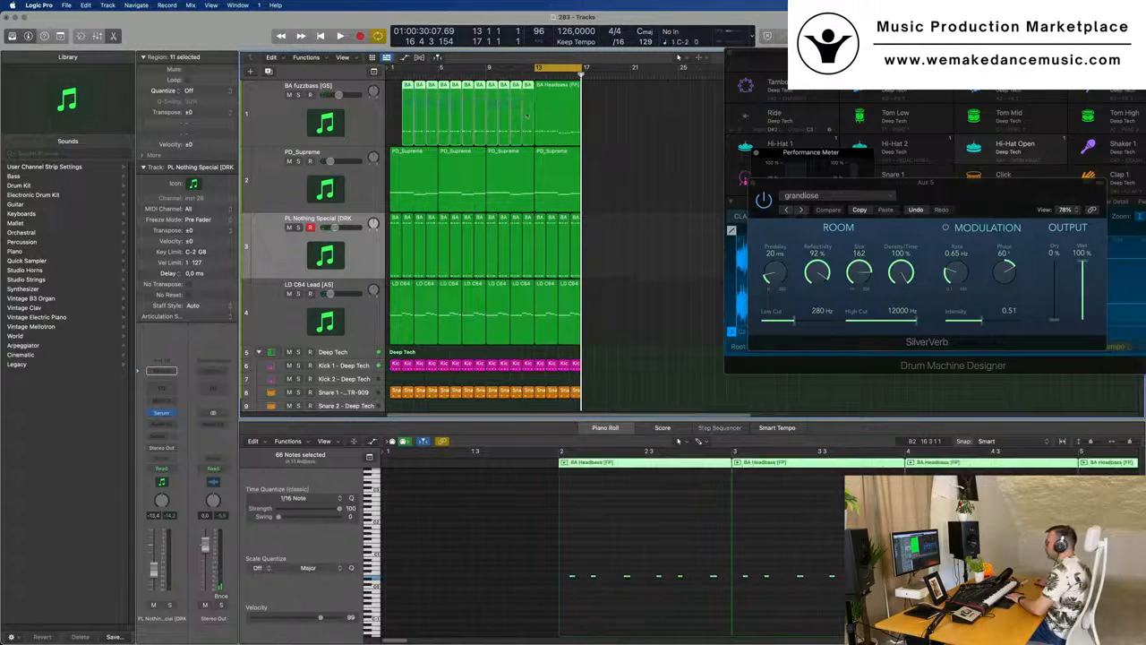
left_click(555, 88)
mouse_move(389, 106)
left_mouse_down()
mouse_move(516, 110)
mouse_move(551, 93)
mouse_move(403, 102)
left_mouse_up()
key("Delete")
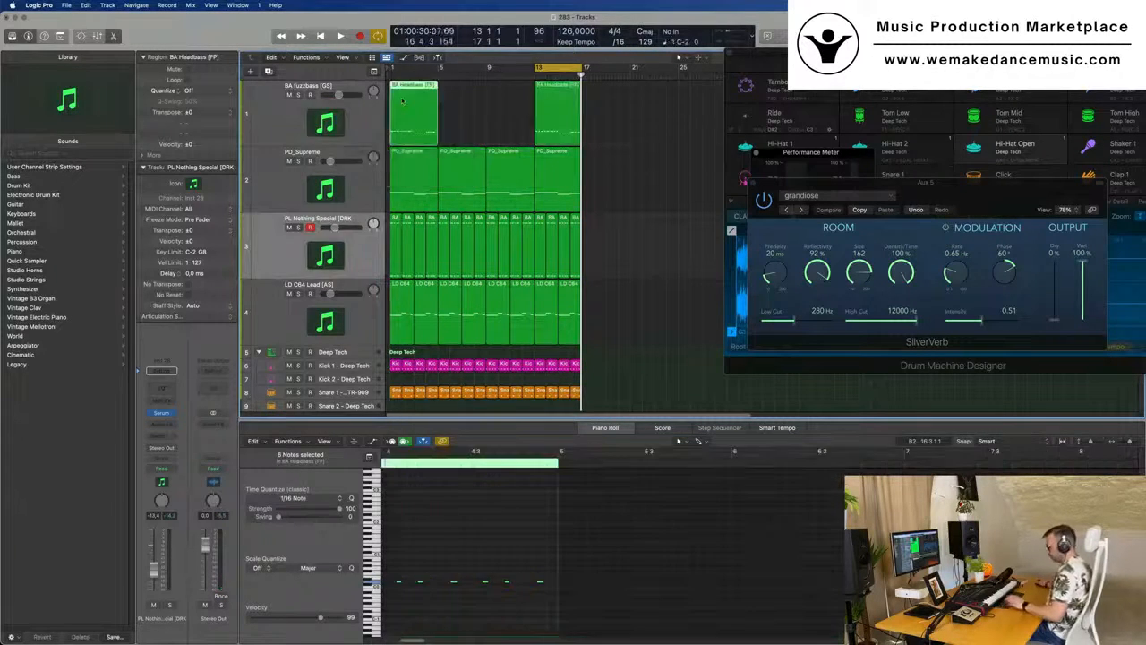
key("super+r")
key("super+r")
- Extend the cycle range to bars 1 to 16, play from the start and mute the LD C64 Lead [AS] track
key("space")
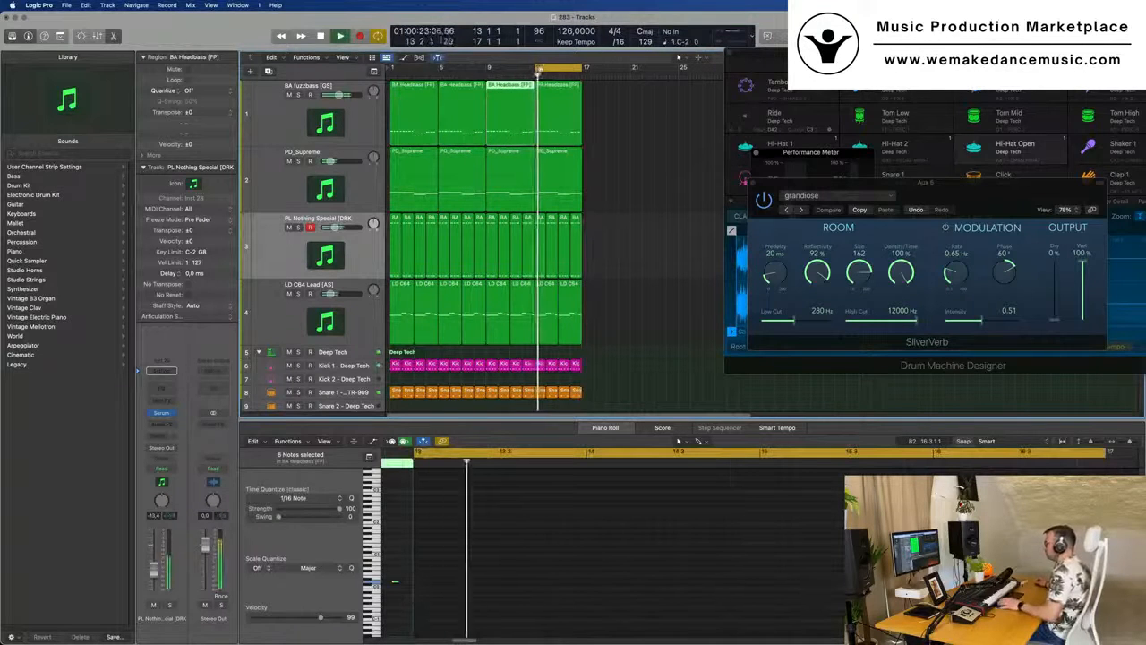
left_click_drag(536, 69, 392, 83)
key("Return")
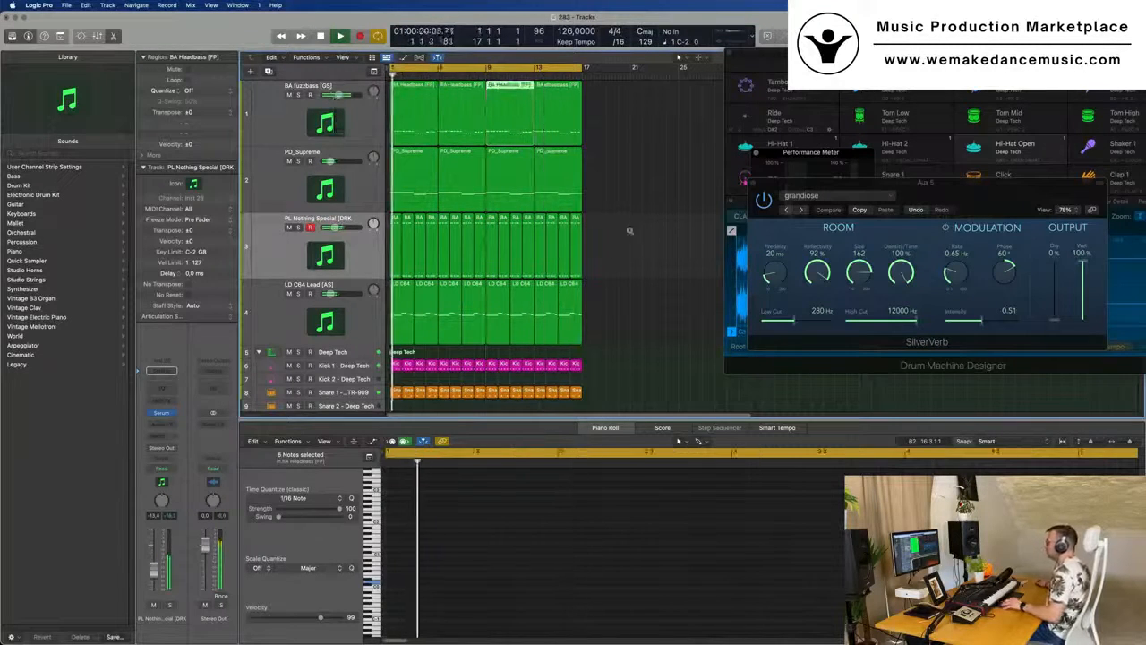
key("super+Left")
left_click(289, 294)
key("space")
key("space")
key("super+Left")
key("super+Up")
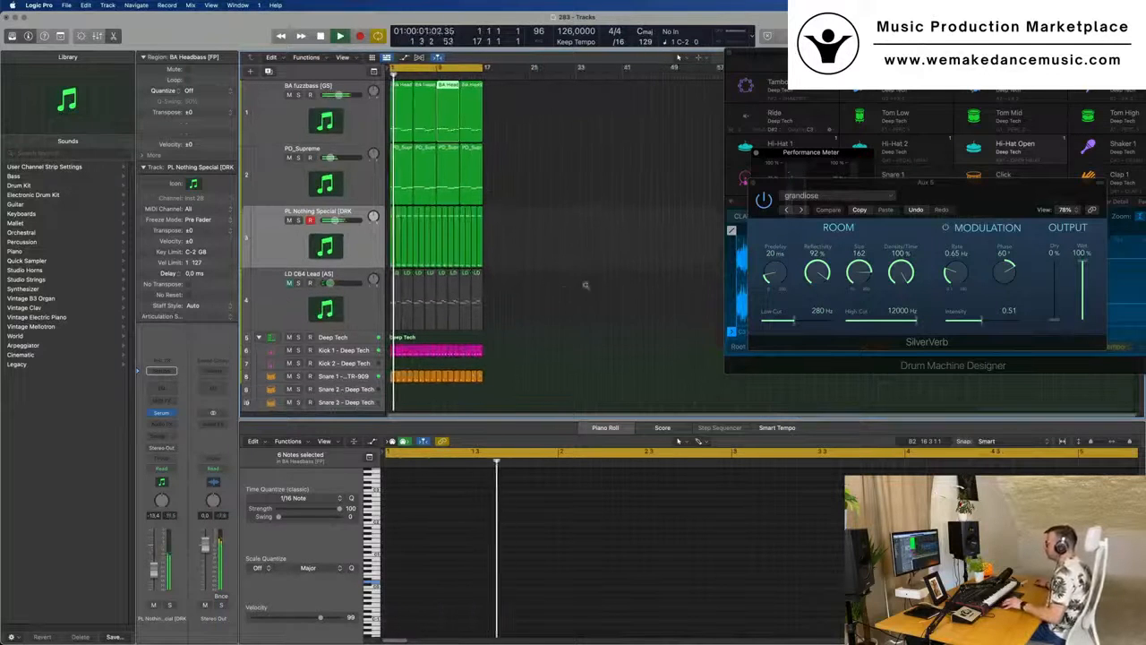
key("super+Up")
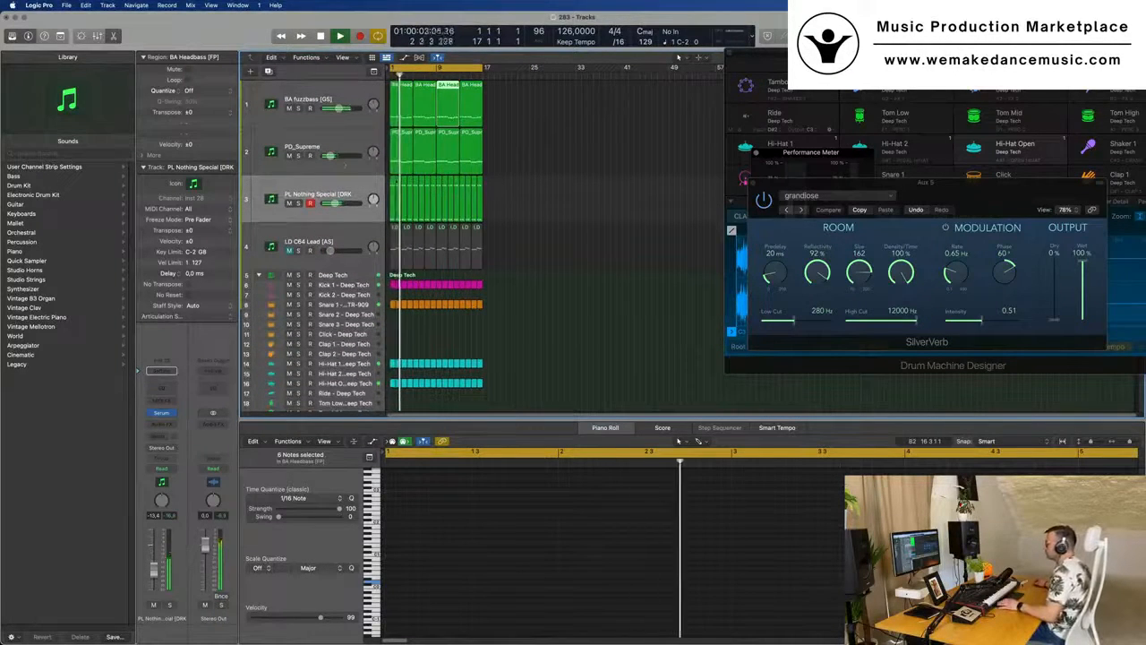
- Open Serum on the PL Nothing Special track, lower its filter cutoff by ear and readjust the track's volume during playback
left_click(311, 193)
key("space")
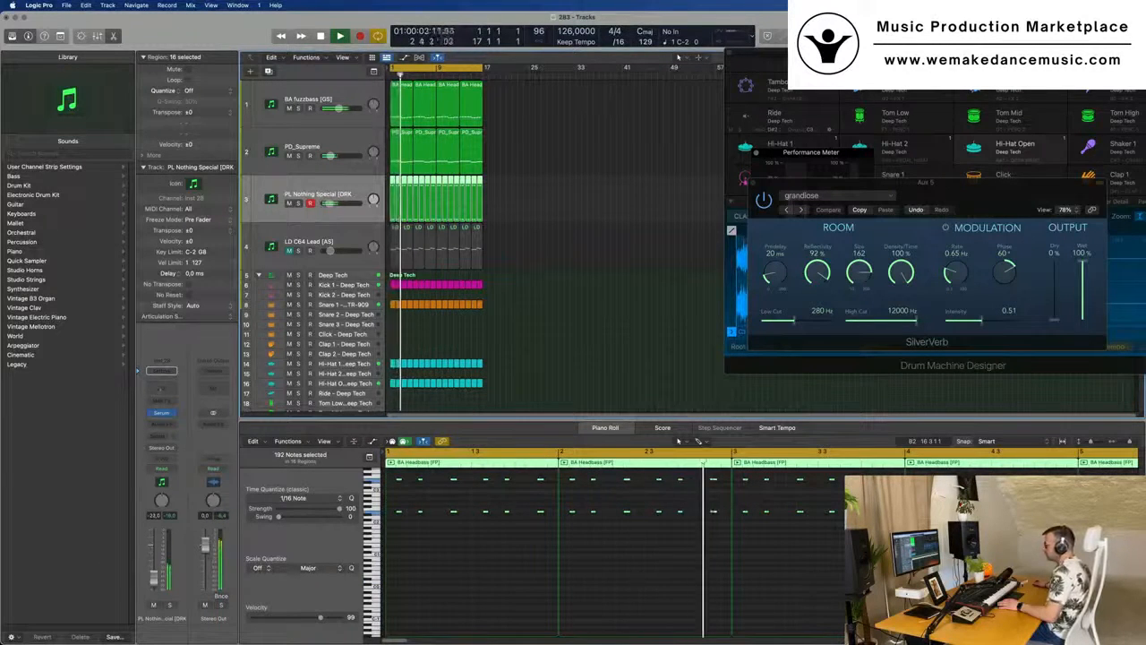
left_click(161, 414)
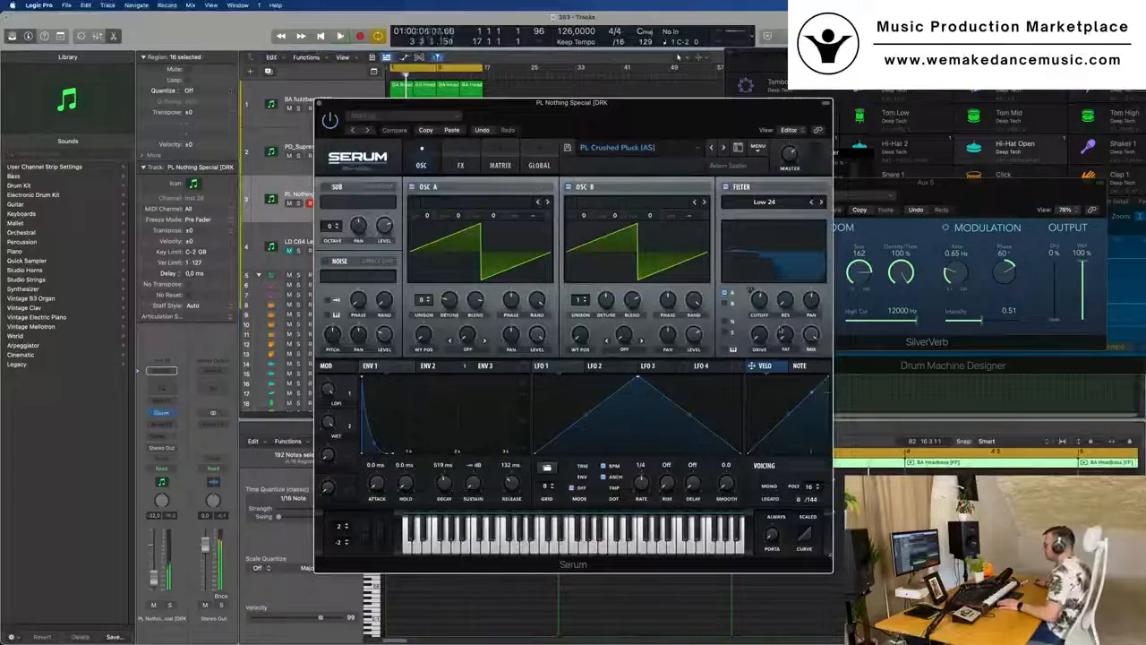
left_click_drag(761, 303, 762, 337)
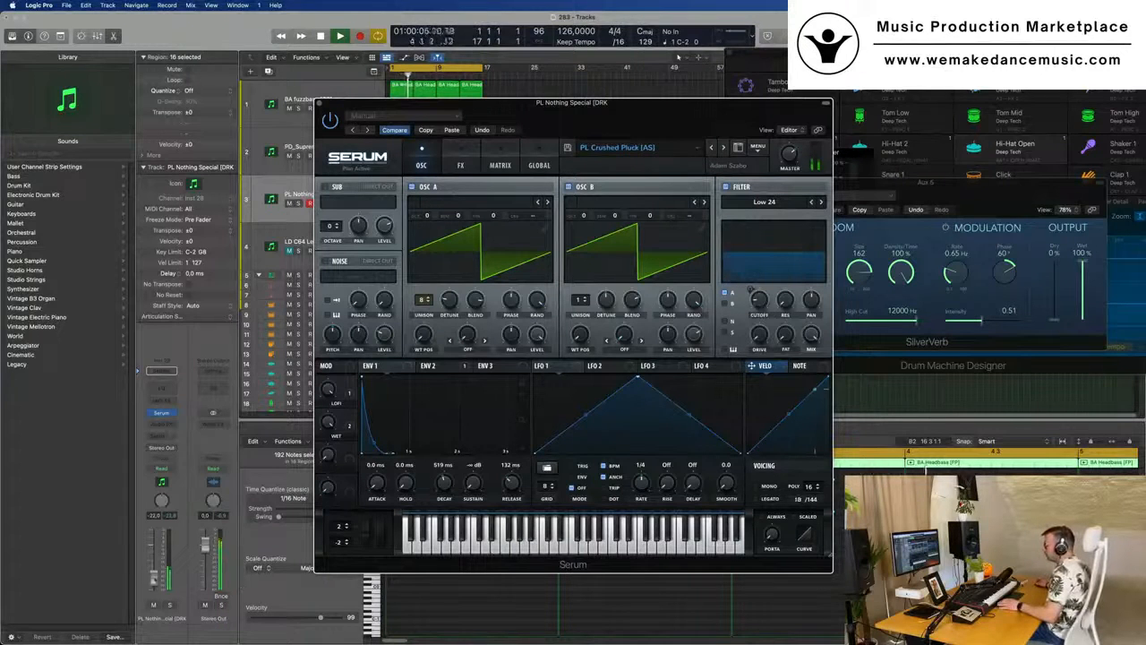
left_click(158, 570)
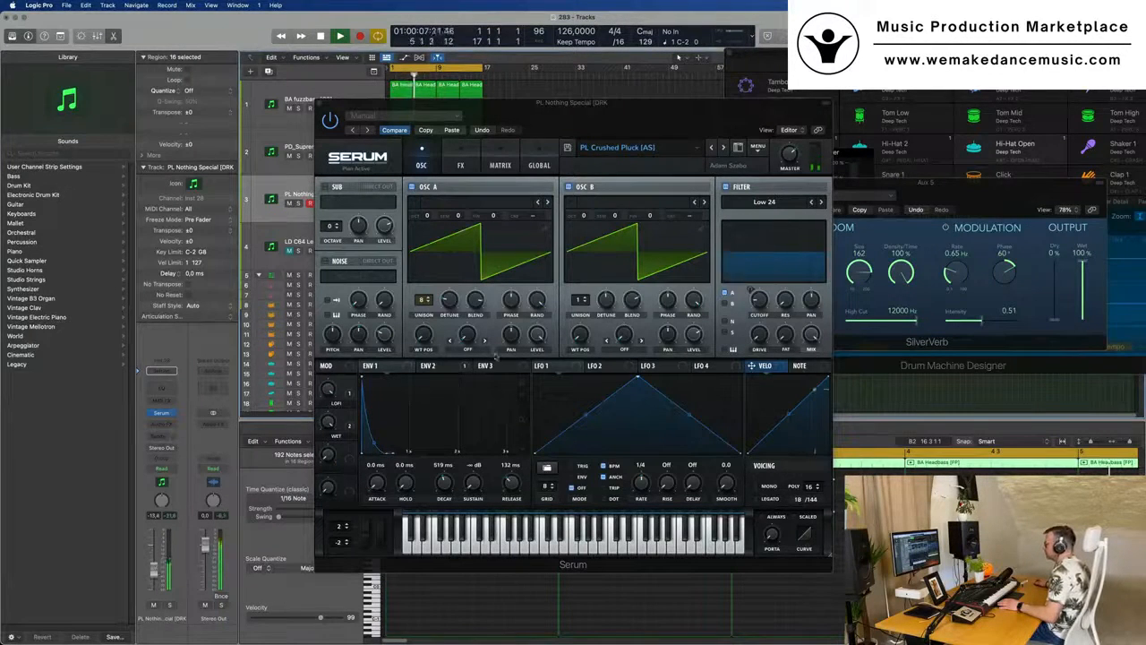
left_click_drag(758, 302, 758, 336)
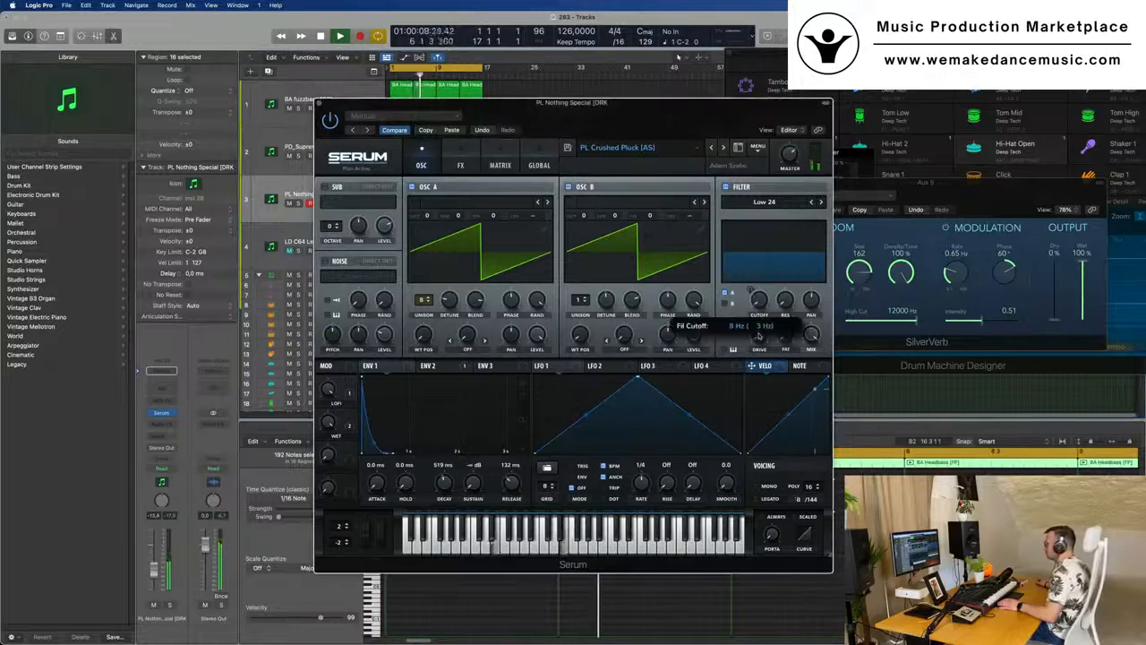
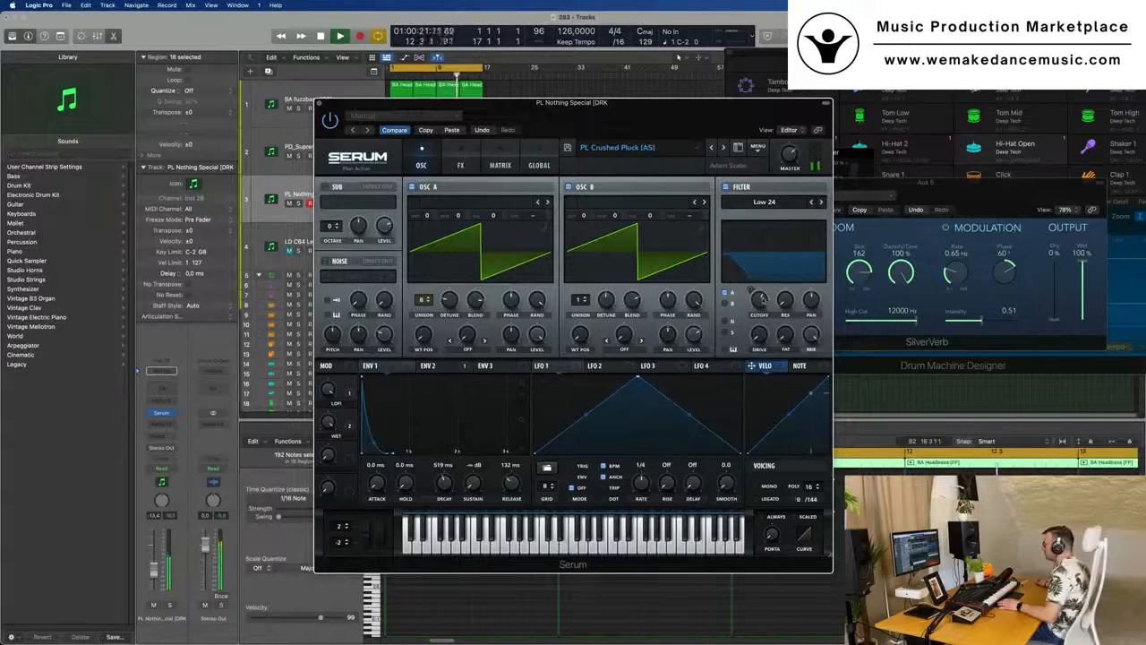
- Add an MG Low 6 filter to the pluck's Serum effects chain and adjust its cutoff by ear during playback
mouse_move(758, 305)
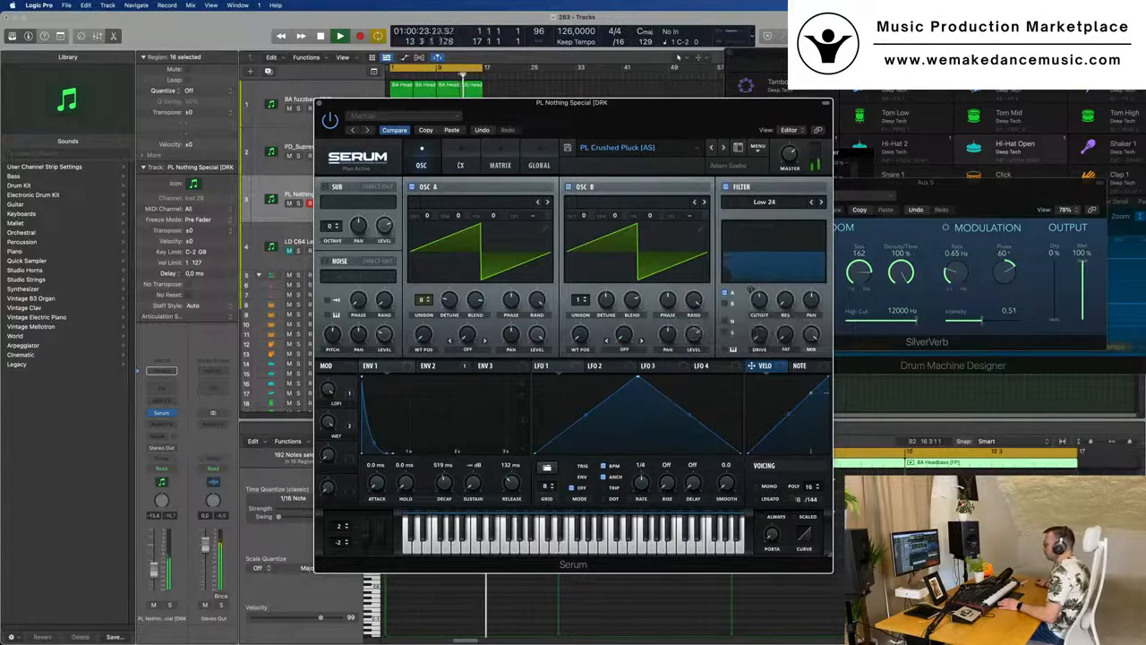
left_click(460, 164)
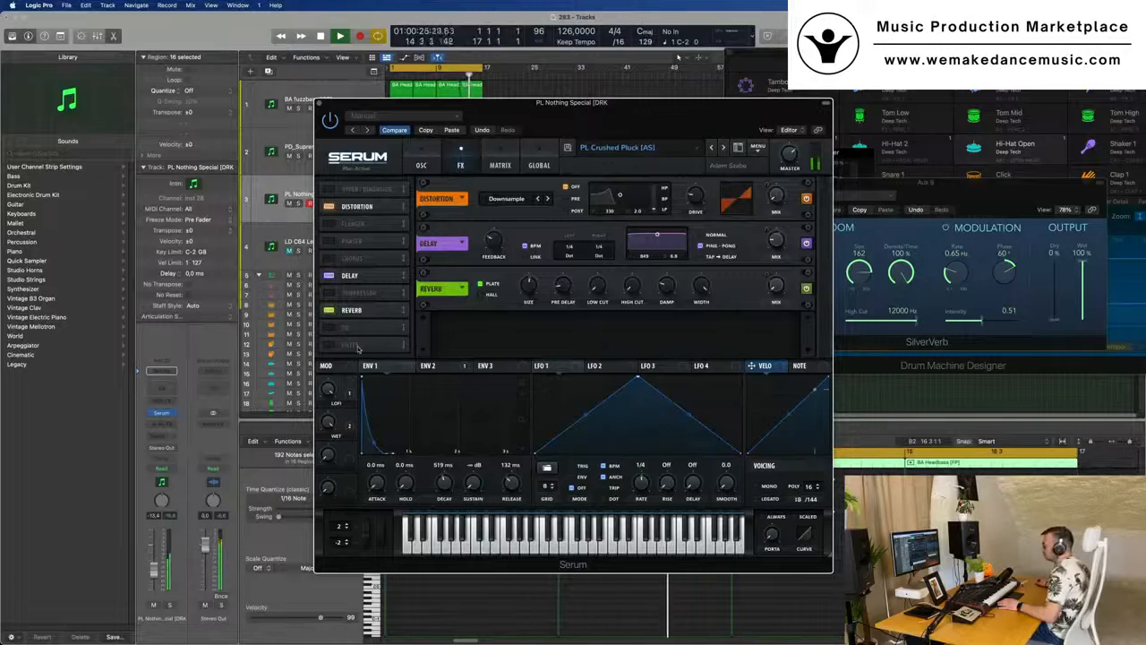
left_click(330, 346)
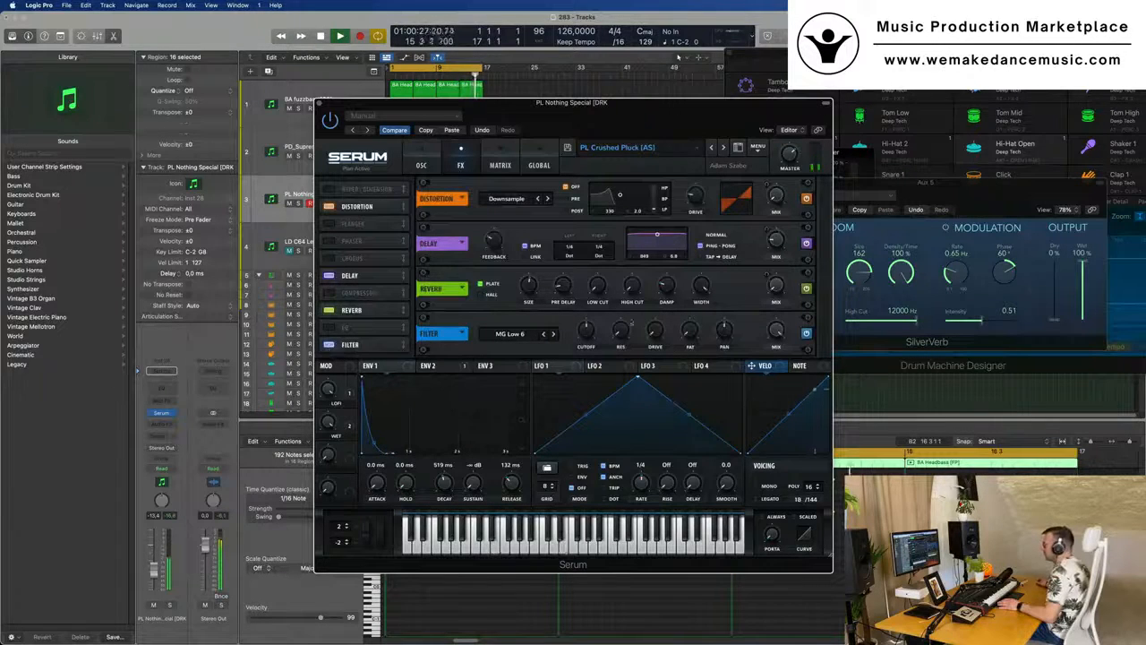
mouse_move(586, 330)
left_click_drag(585, 331, 586, 332)
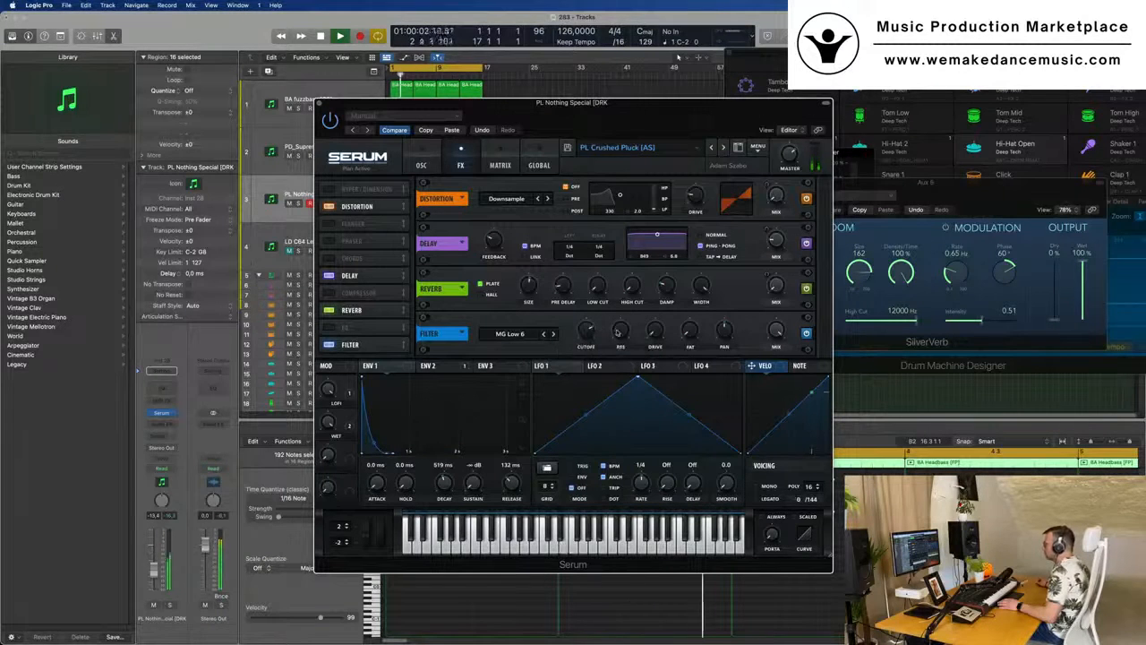
left_click_drag(589, 325, 589, 277)
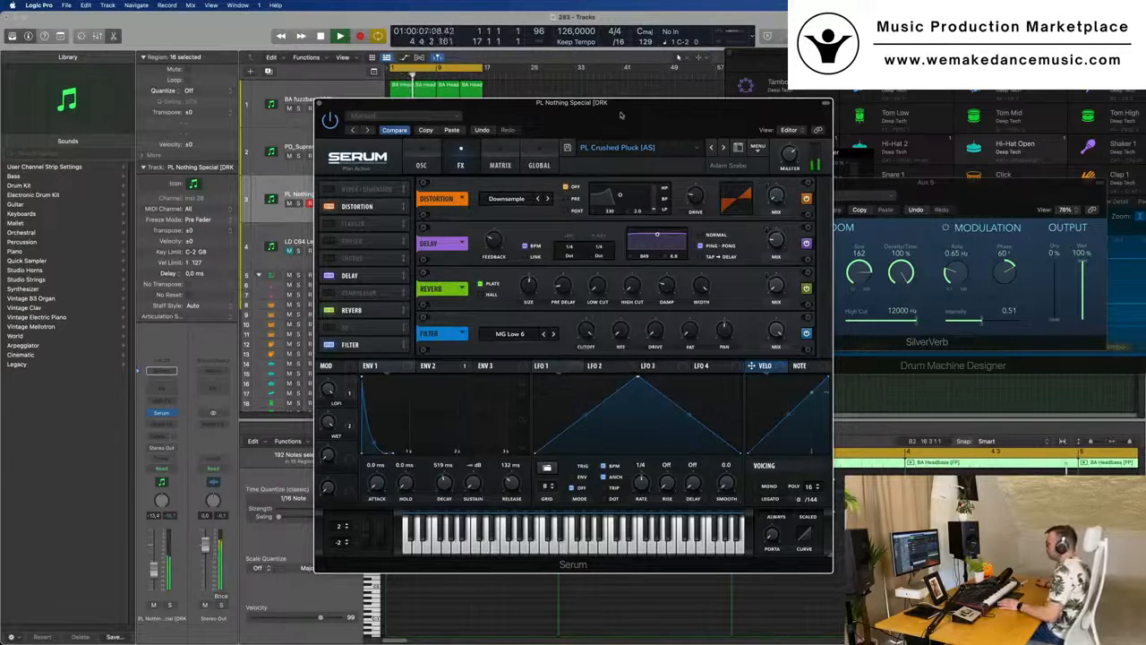
- Bypass and restore the pluck's Serum delay for comparison, set the delay mix to 13% and close the plug-in
left_click_drag(622, 105, 776, 117)
left_click_drag(743, 341, 744, 373)
left_click_drag(814, 135, 879, 170)
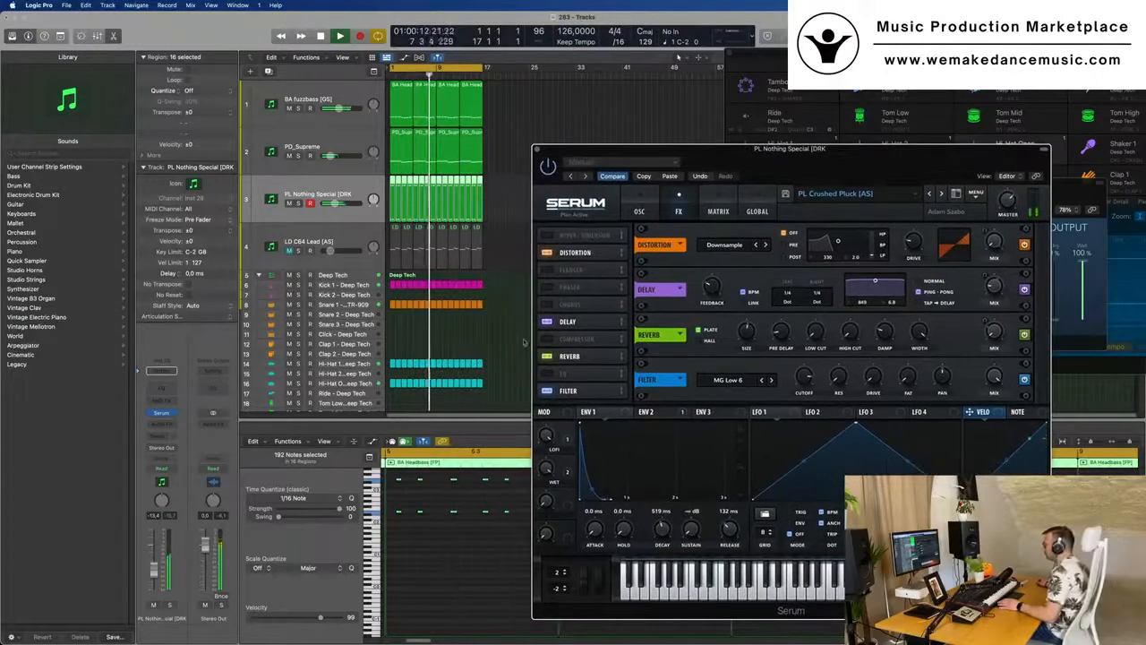
left_click(605, 318)
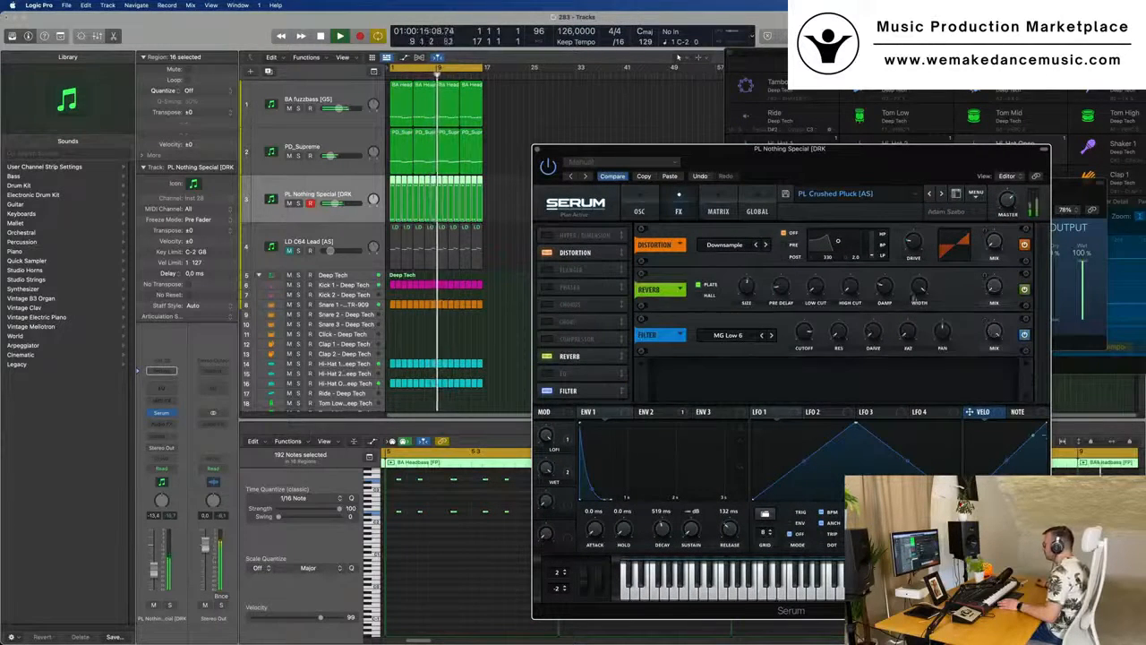
left_click(568, 321)
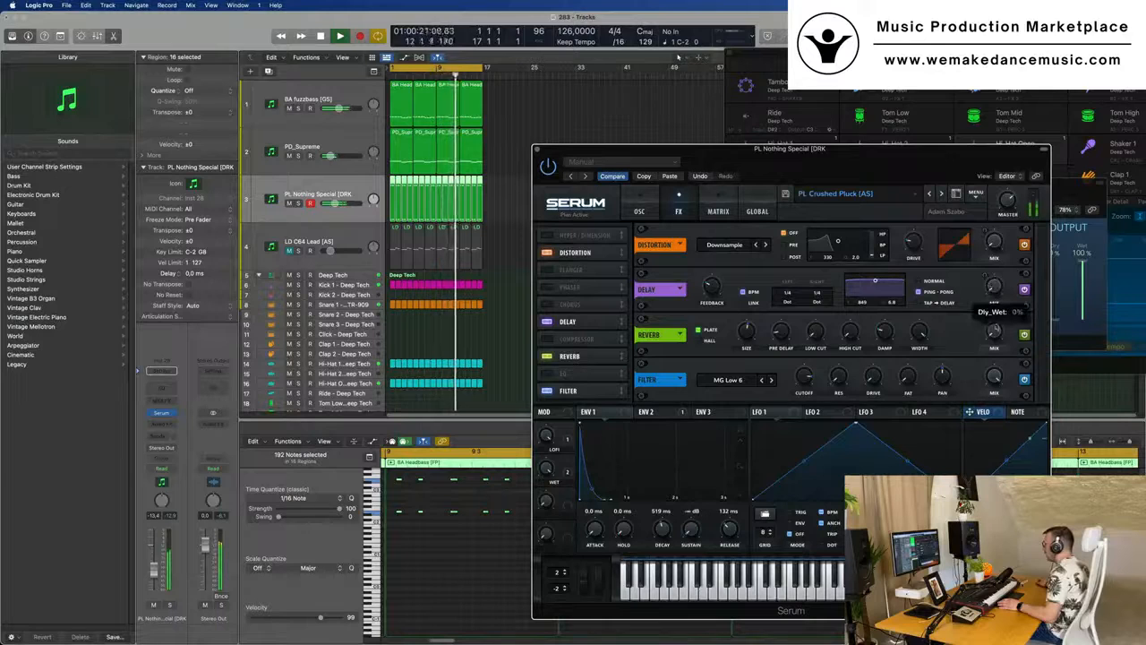
left_click_drag(995, 284, 995, 288)
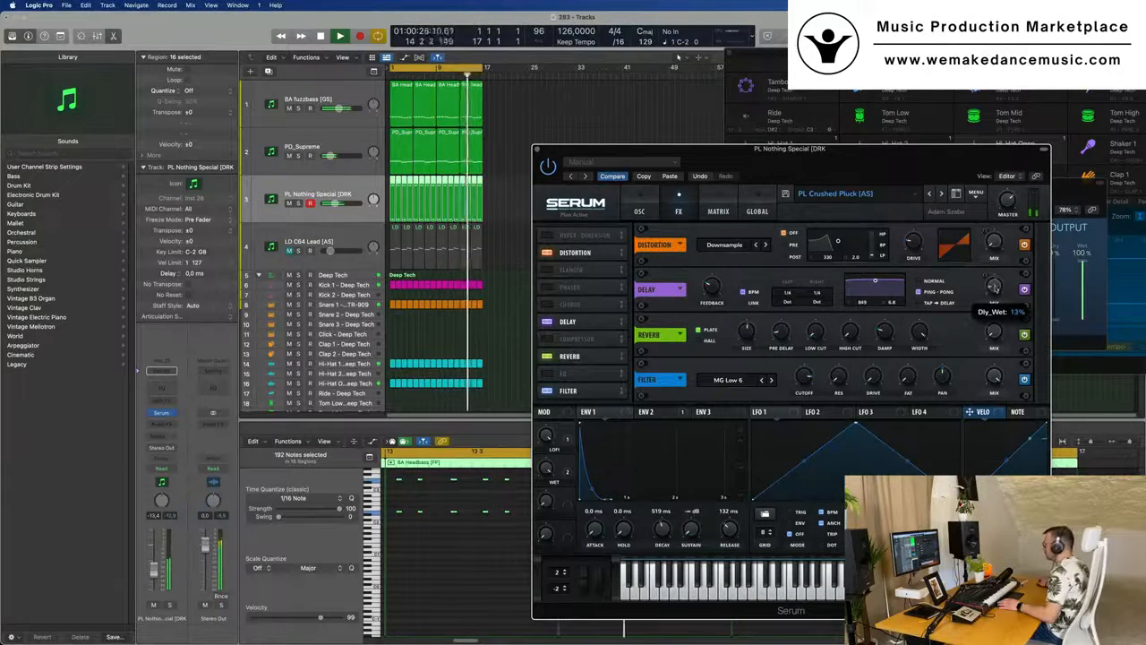
left_click_drag(599, 150, 435, 151)
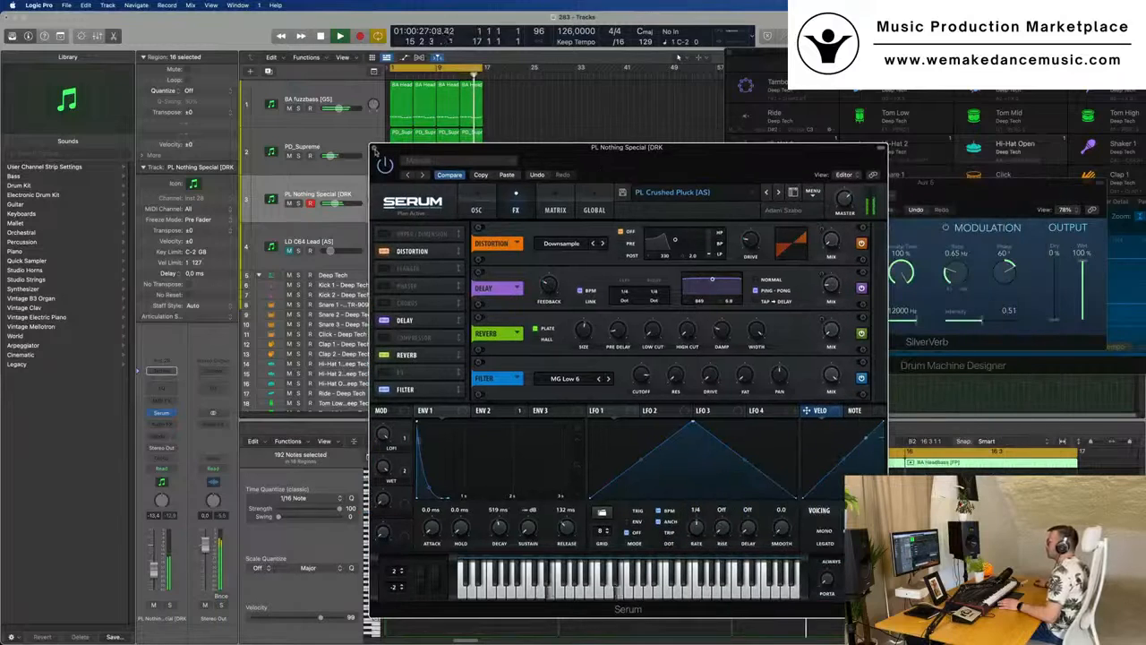
left_click(374, 147)
- Mute and unmute the PL Nothing Special track during playback to compare the mix with and without the pluck
left_click(289, 203)
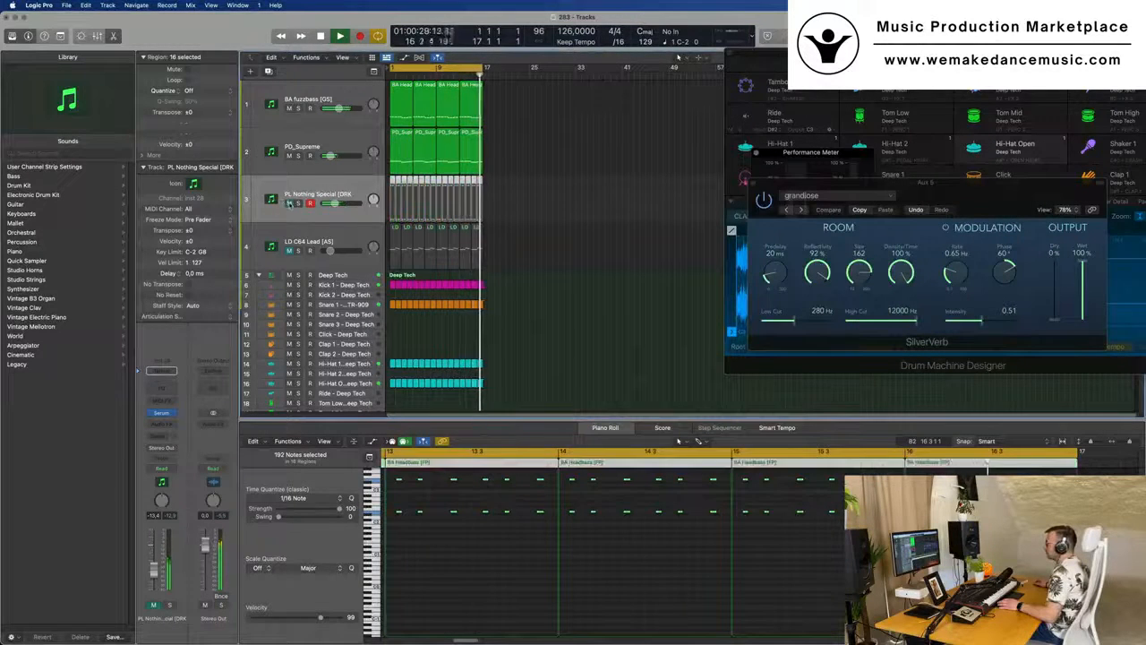
left_click(289, 204)
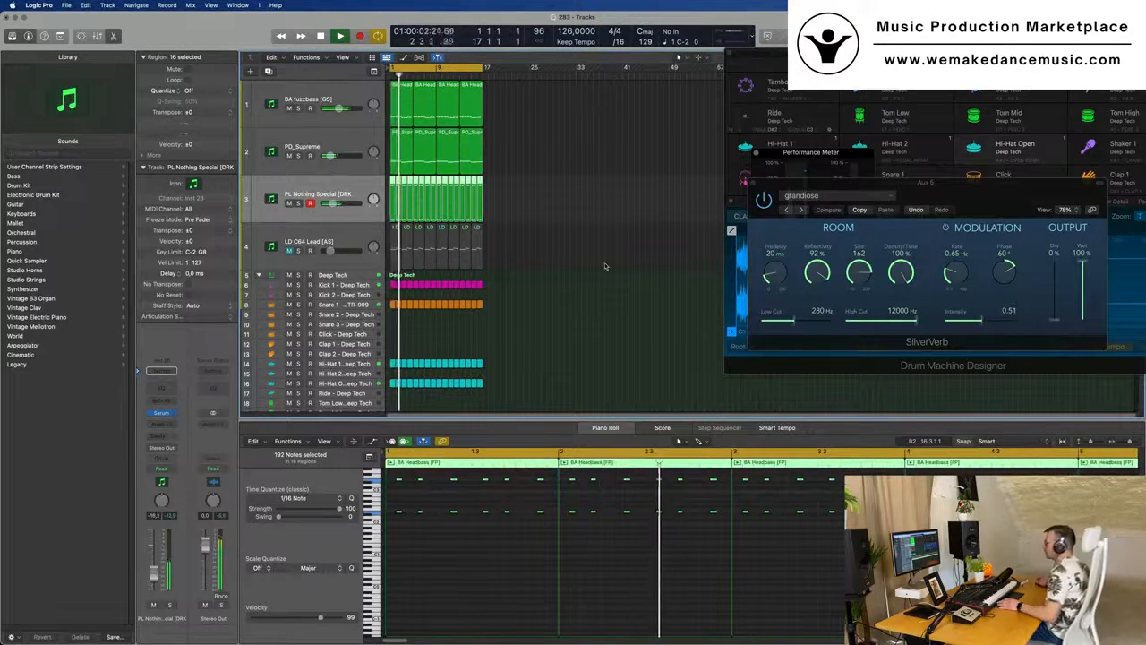
scroll(544, 323, "down", 2)
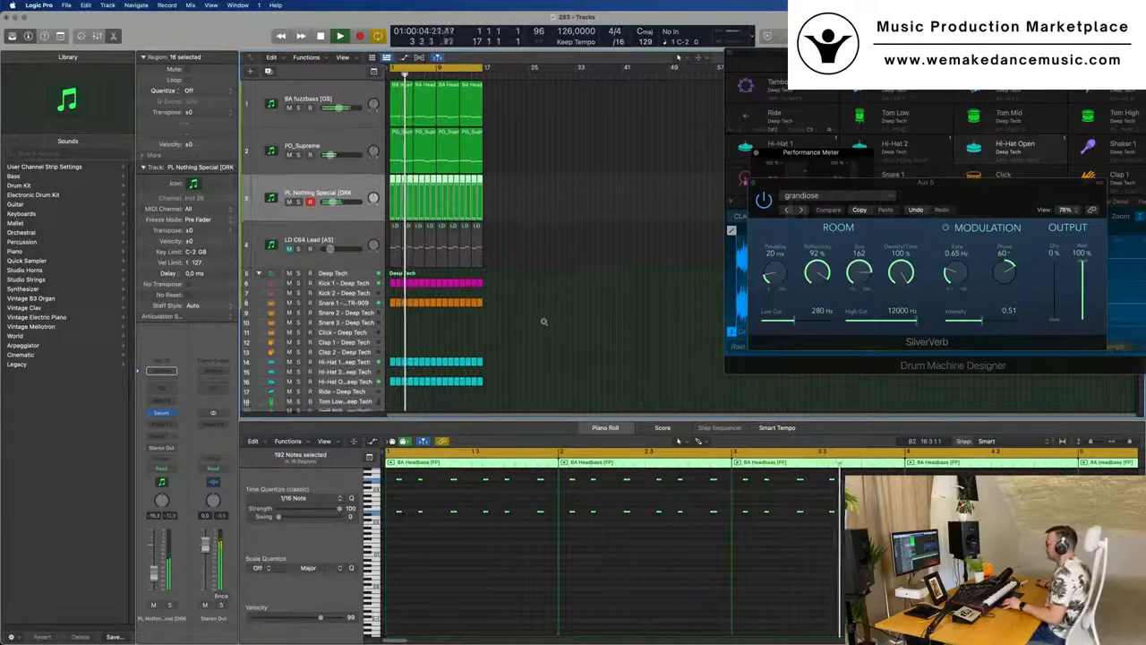
scroll(543, 322, "down", 2)
scroll(561, 310, "up", 1)
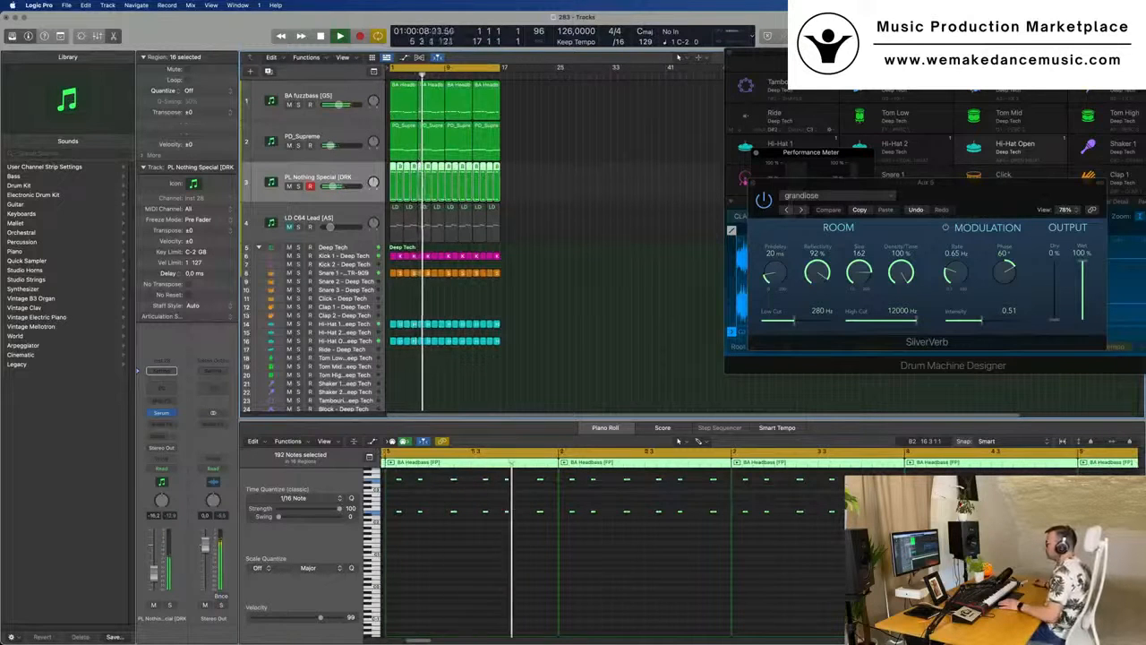
- Create a duplicate track with the same settings below PL Nothing Special and move the bar 1 pluck region onto it
key("alt+super+s")
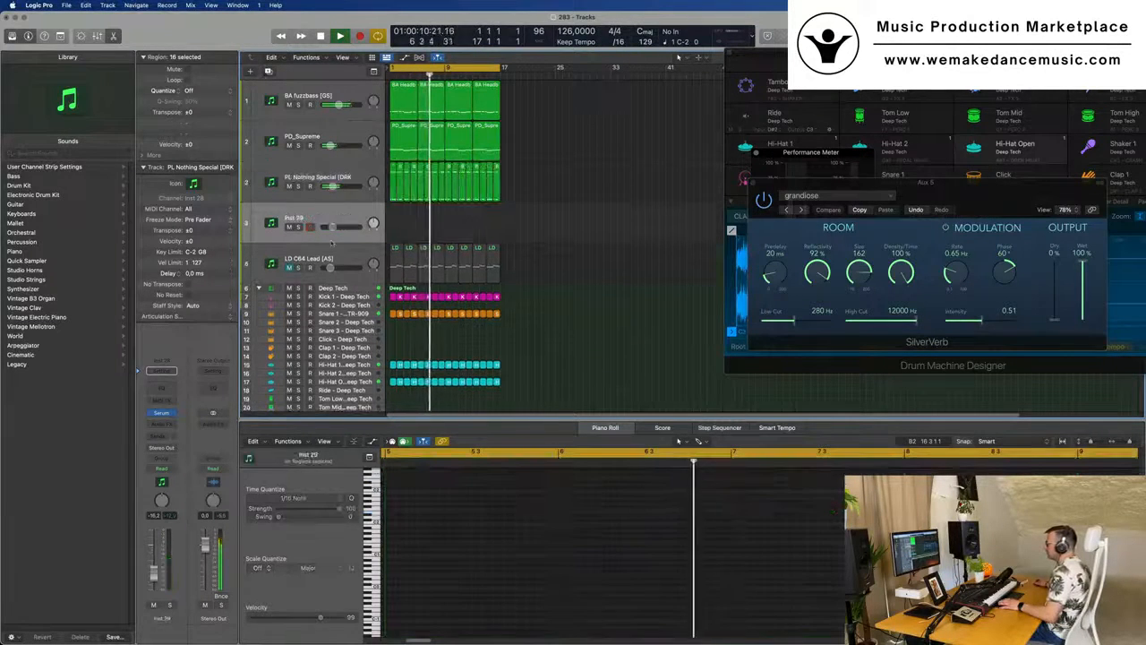
left_click(394, 193)
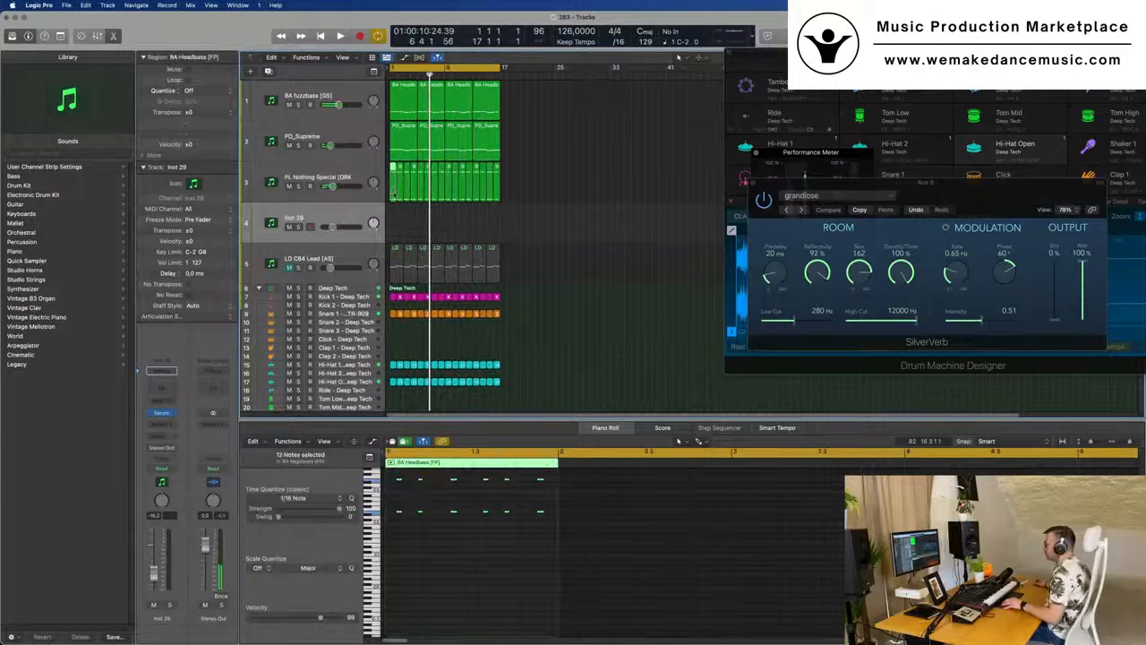
left_click_drag(392, 195, 393, 236)
- Delete all notes except the first two-note chord in the moved region and shift that chord to the region's start
scroll(415, 494, "up", 3)
left_click_drag(416, 495, 573, 571)
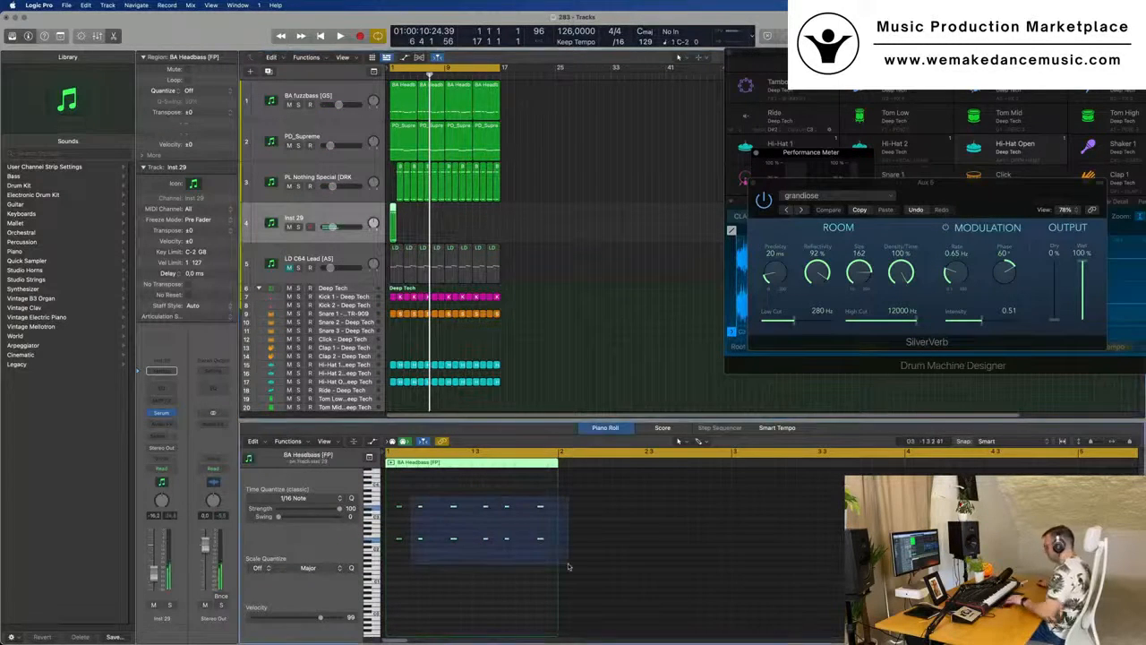
key("Delete")
scroll(450, 515, "up", 3)
left_click_drag(443, 497, 403, 579)
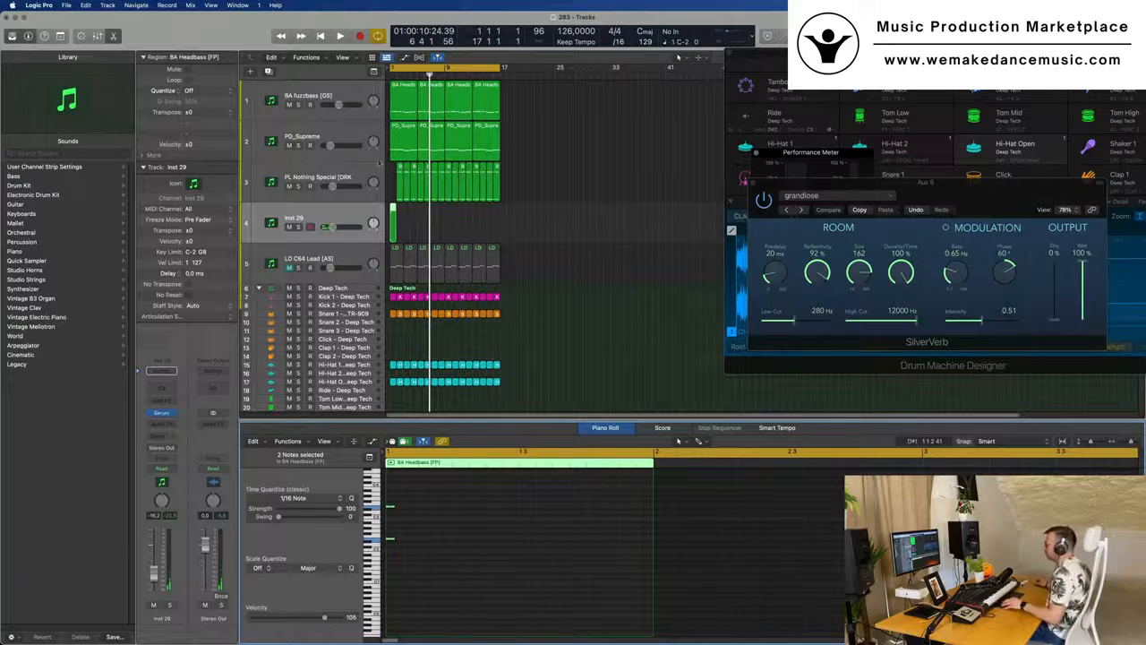
- Refill bar 1 of PL Nothing Special with a copied region and add a third note between the new track's two chord notes
left_click_drag(400, 167, 394, 222)
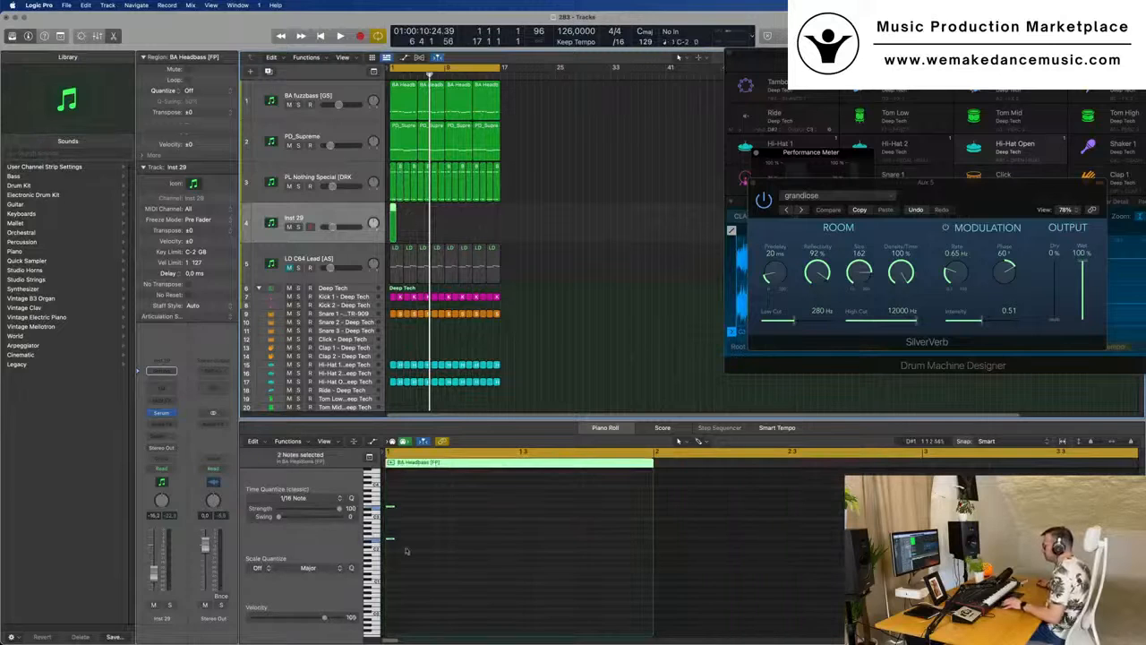
scroll(417, 544, "up", 3)
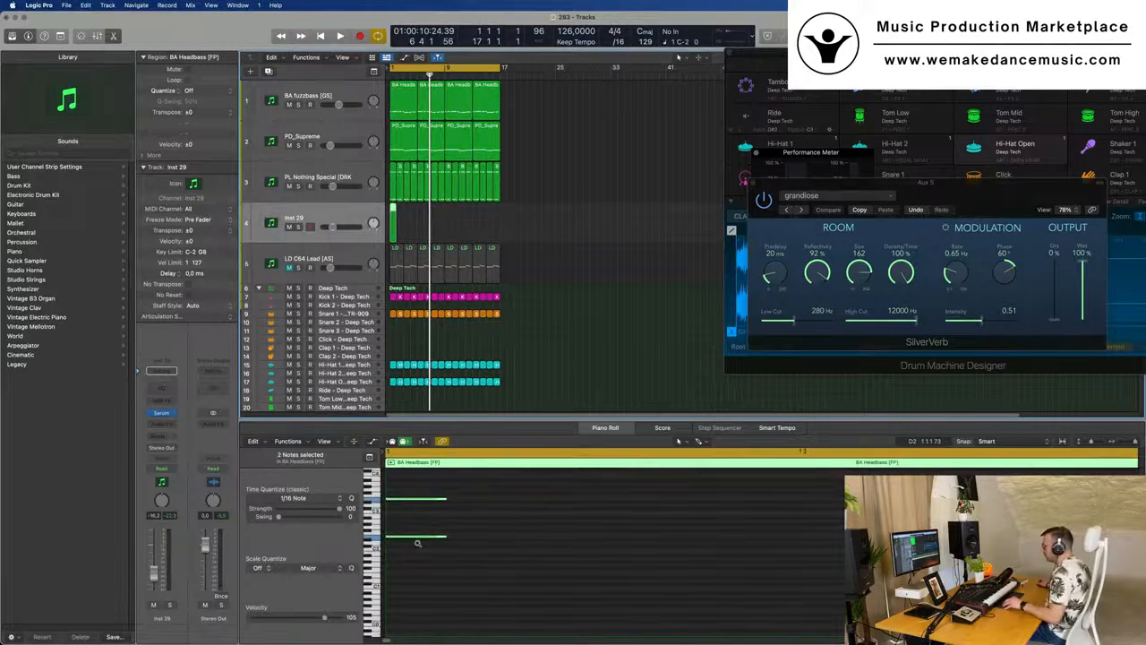
scroll(486, 519, "up", 2)
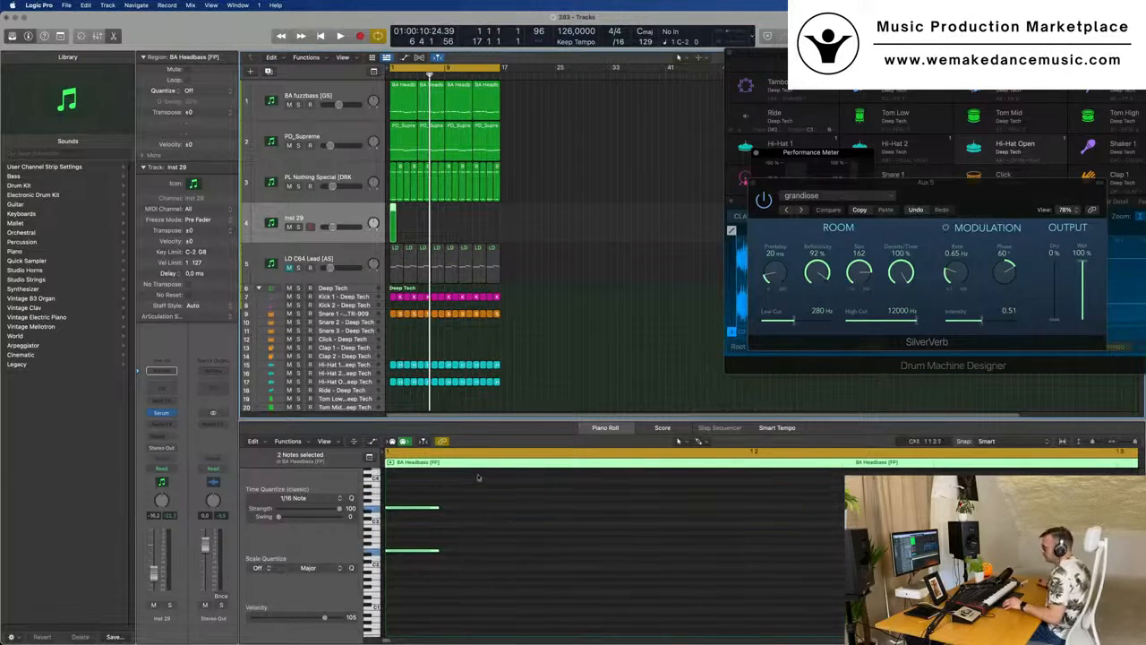
left_click(412, 507)
left_click_drag(415, 516, 415, 543)
- Open Serum on the new track and load the Ability preset from the Serum Synths category
key("Return")
left_click(341, 218)
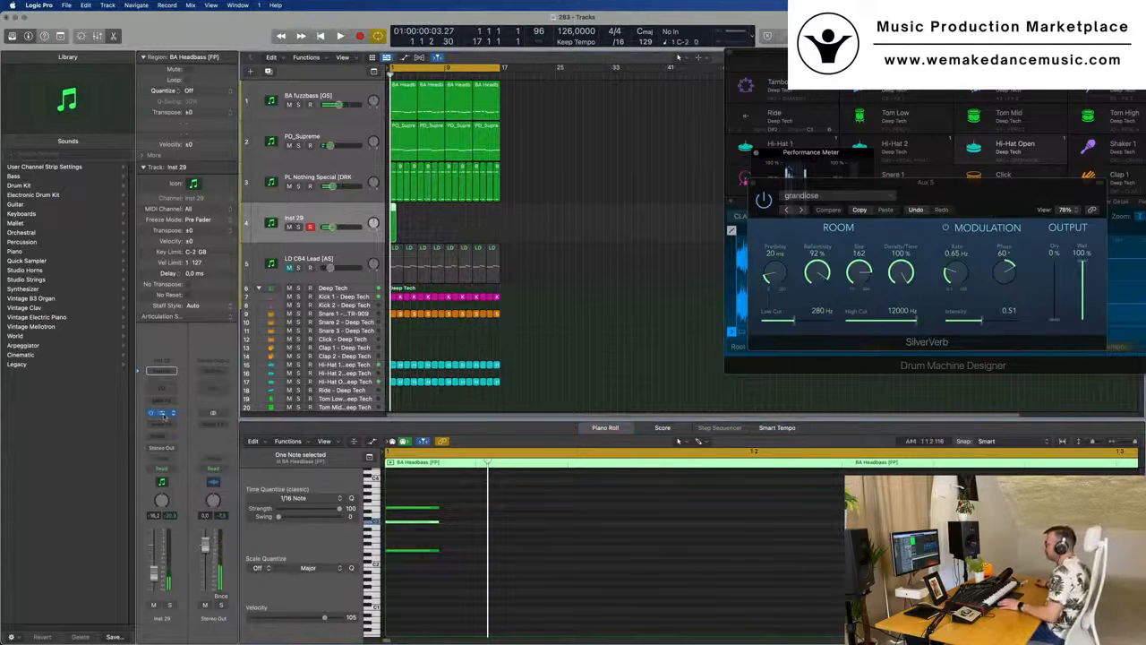
left_click(162, 413)
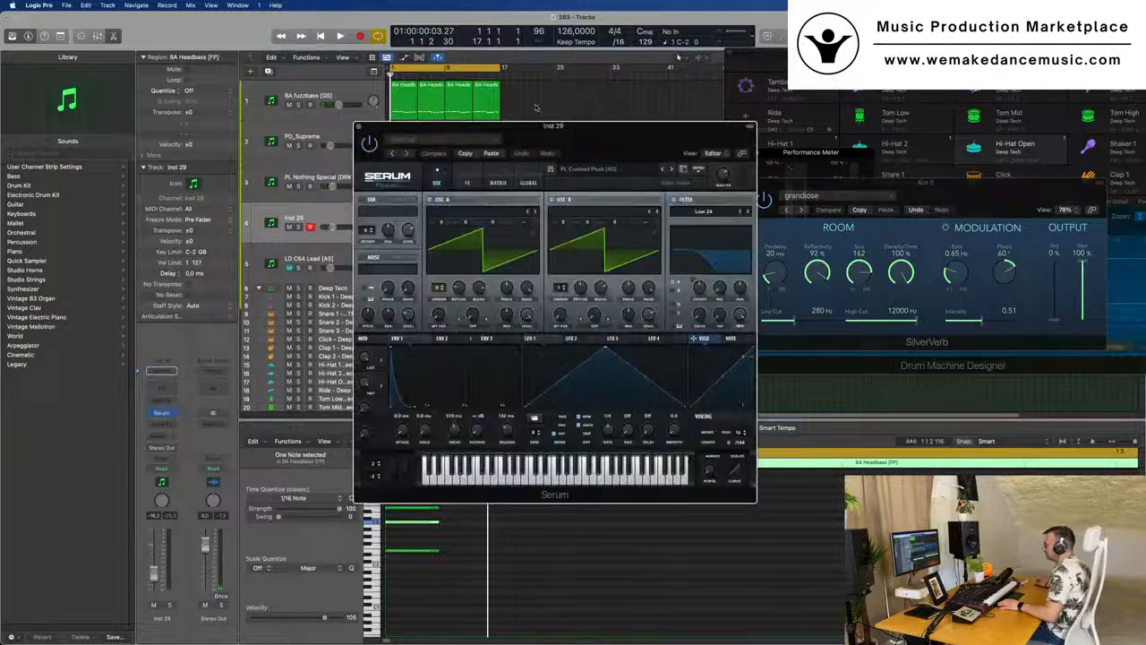
left_click_drag(576, 131, 748, 187)
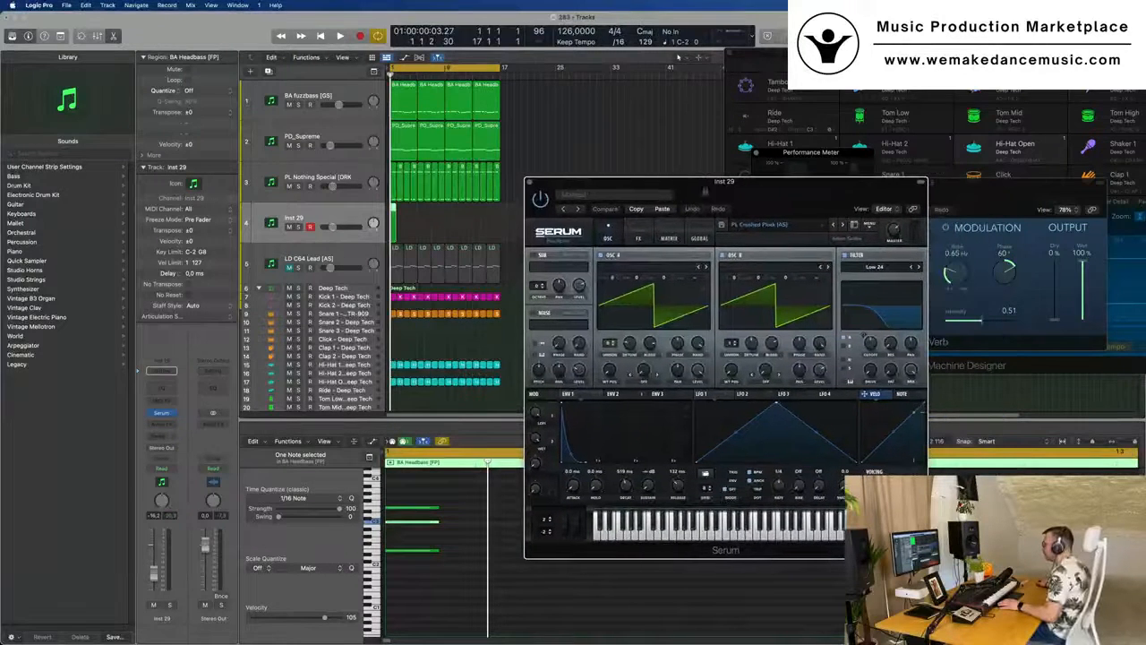
left_click(822, 228)
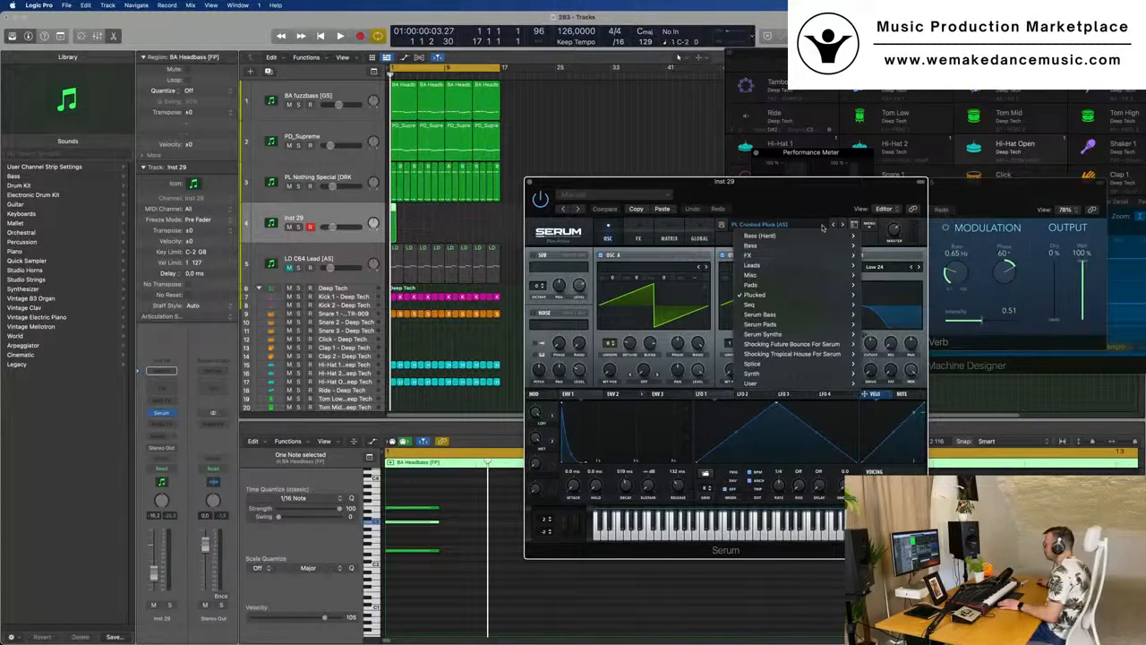
mouse_move(810, 273)
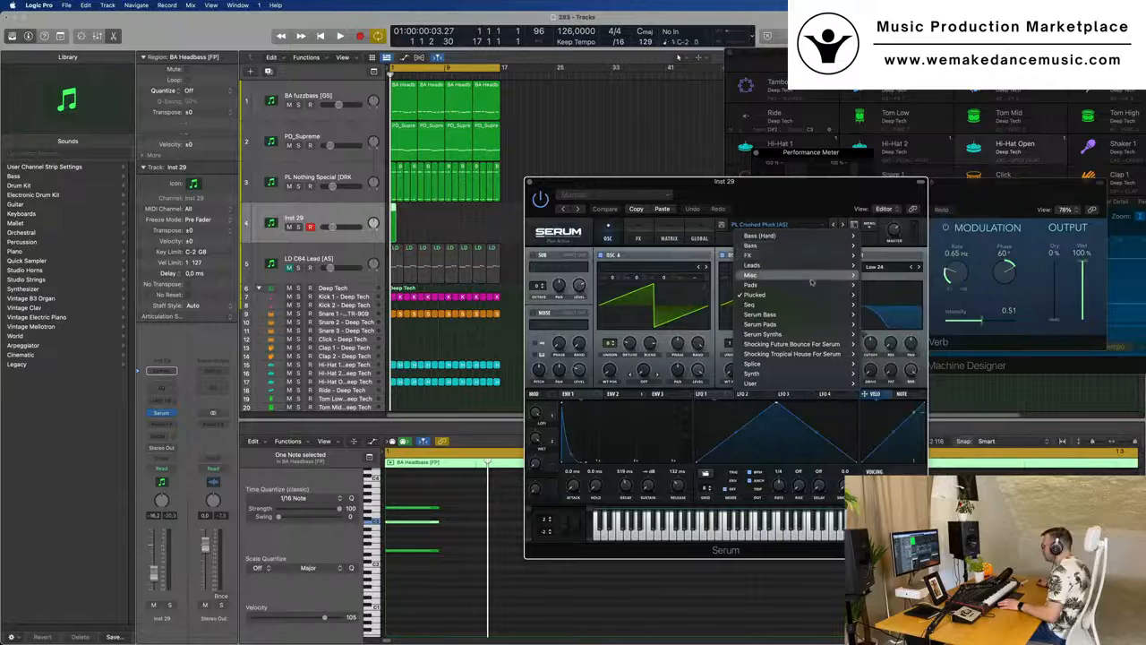
mouse_move(812, 297)
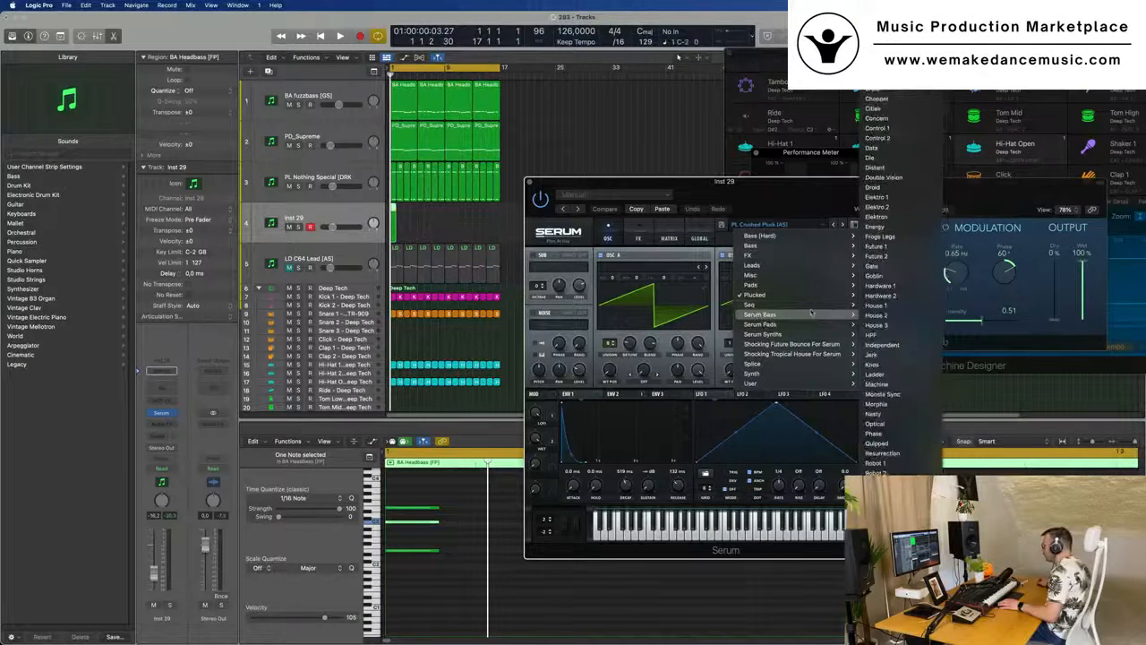
mouse_move(810, 334)
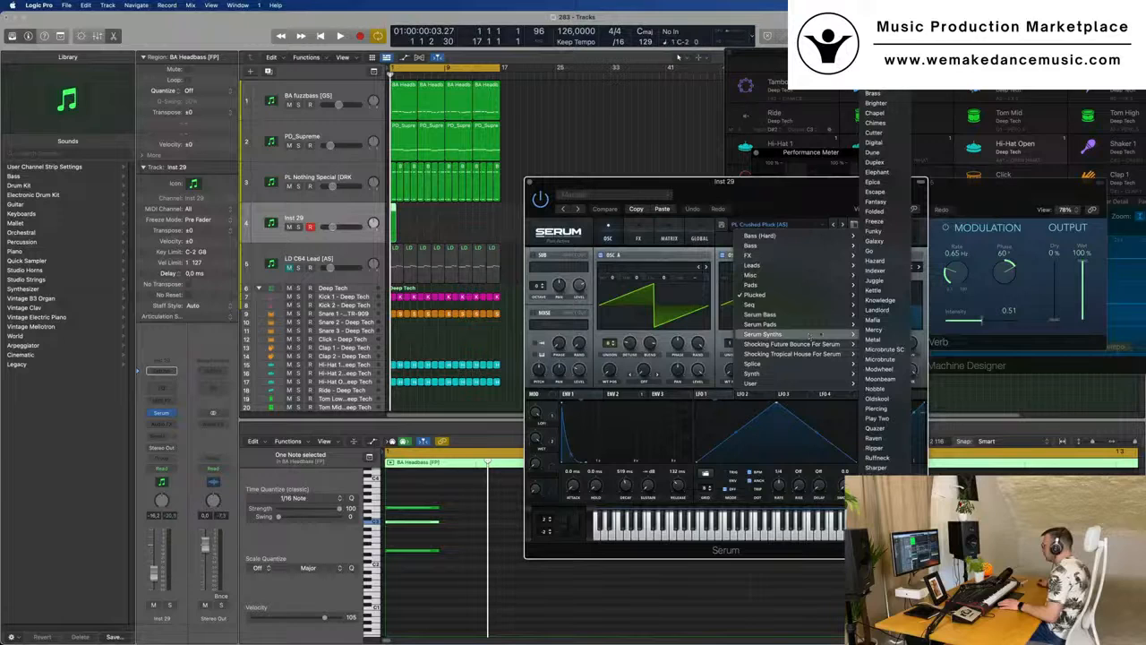
left_click(875, 15)
left_click_drag(776, 181, 799, 151)
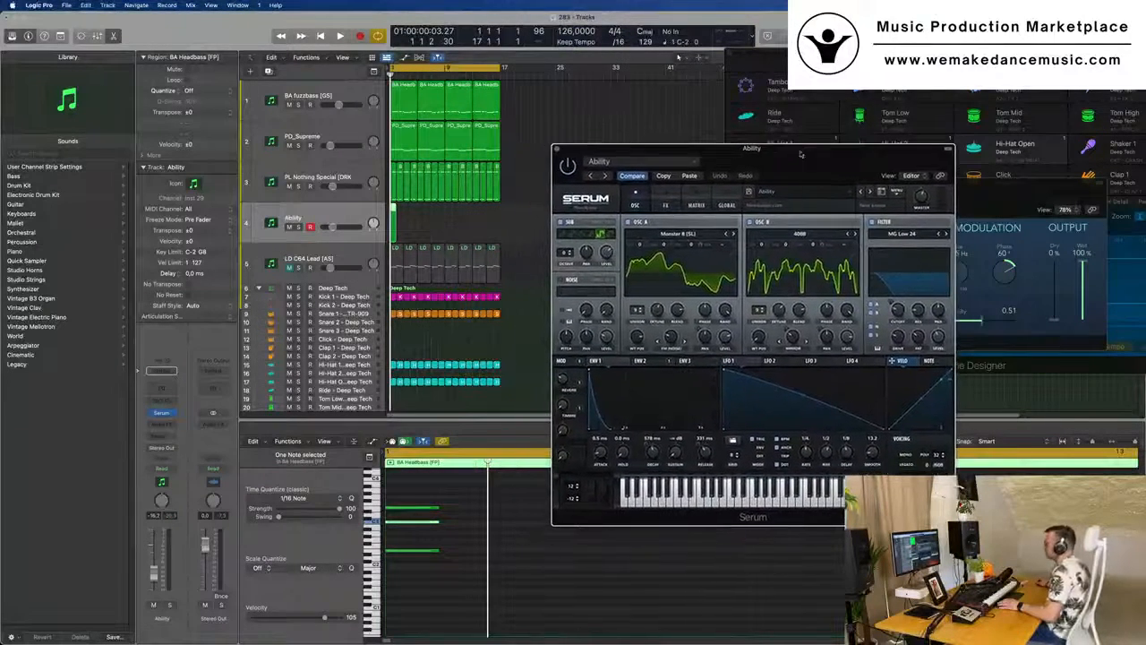
- Send the Ability track to Bus 5 (Aux 5) and adjust the send level by ear while playing from the start
key("space")
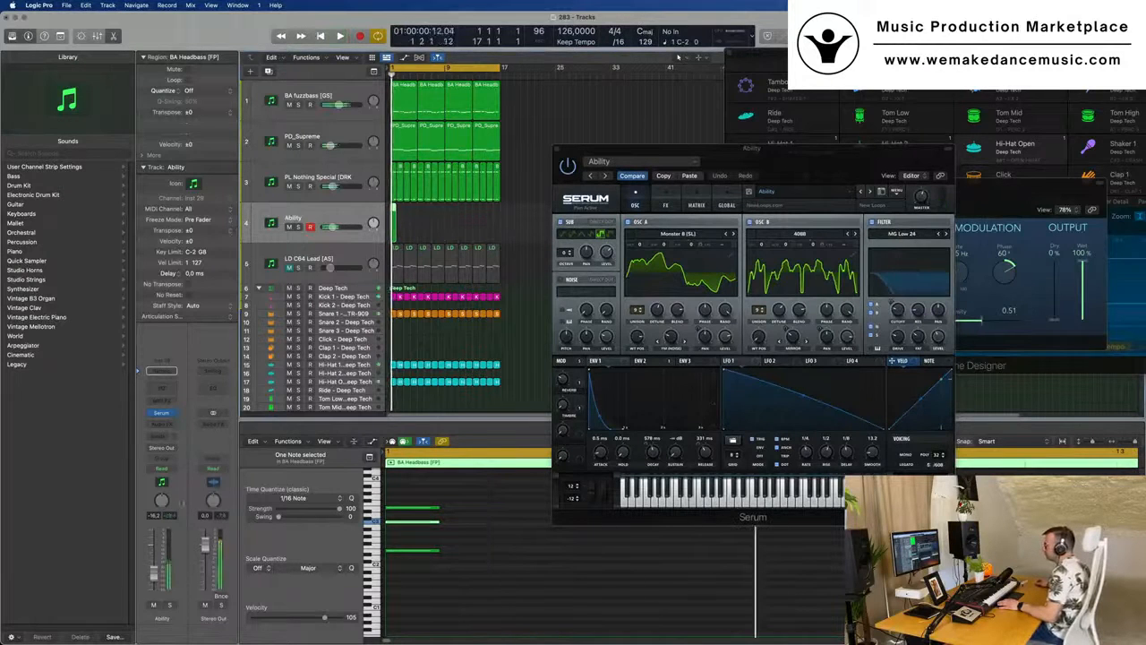
left_click(166, 436)
mouse_move(163, 450)
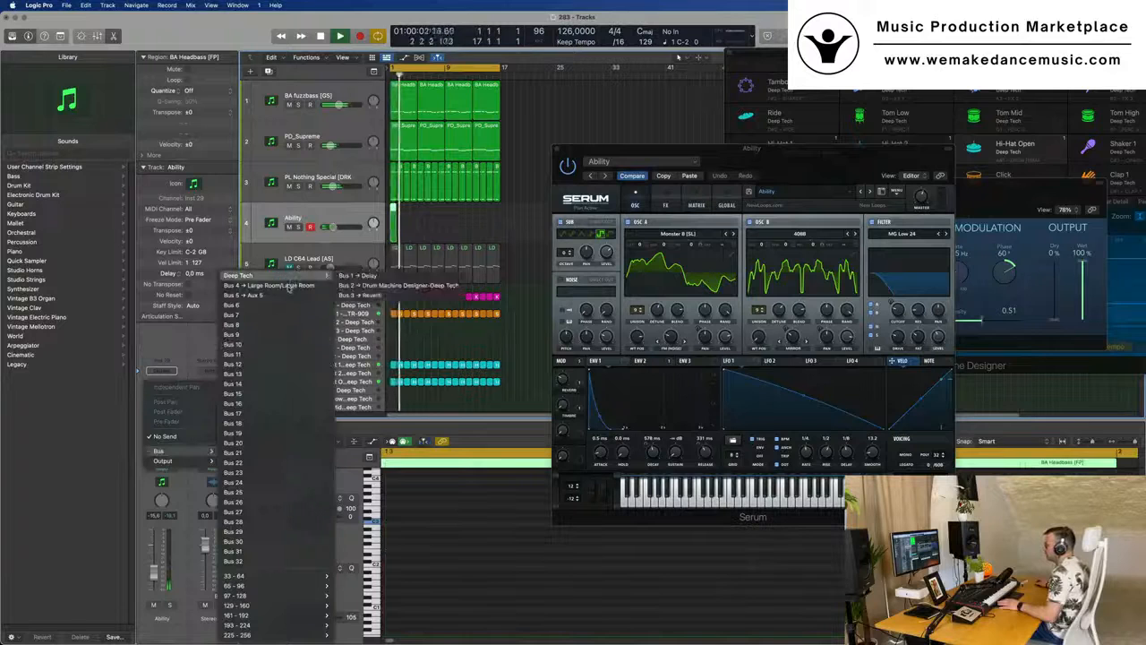
left_click(269, 295)
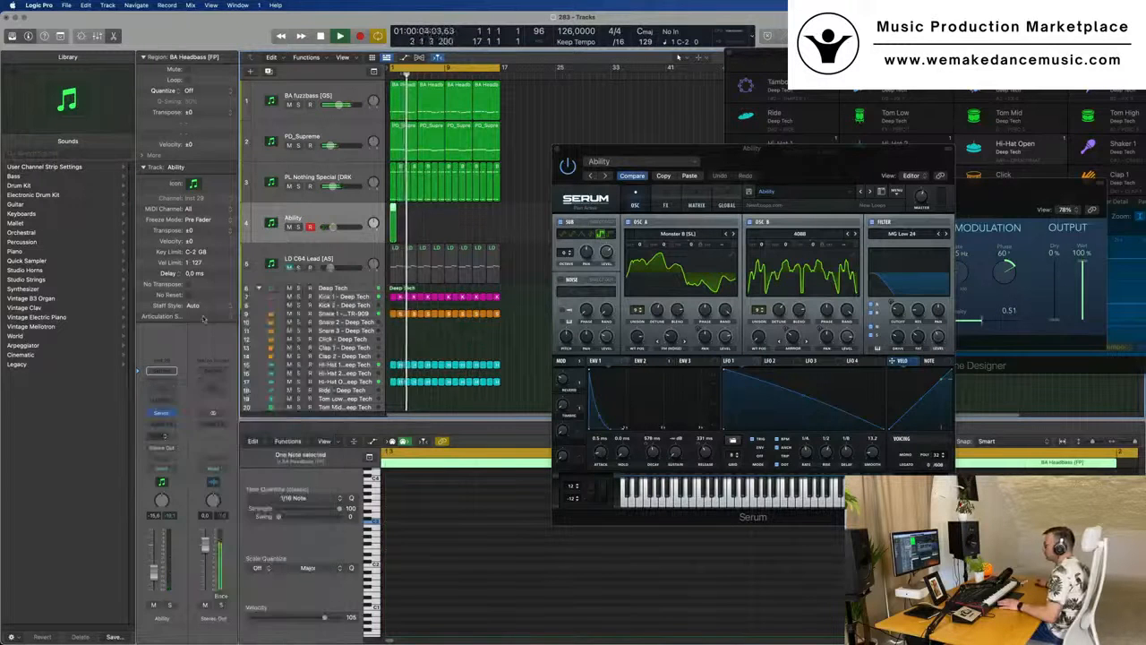
key("space")
key("space")
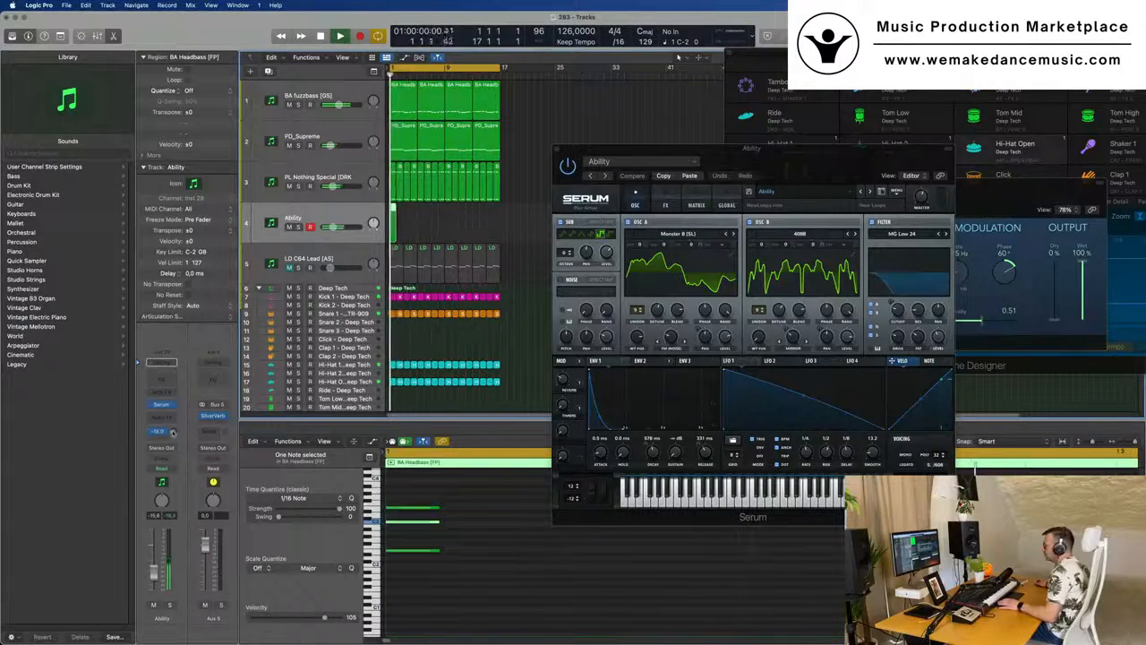
left_click_drag(179, 420, 175, 435)
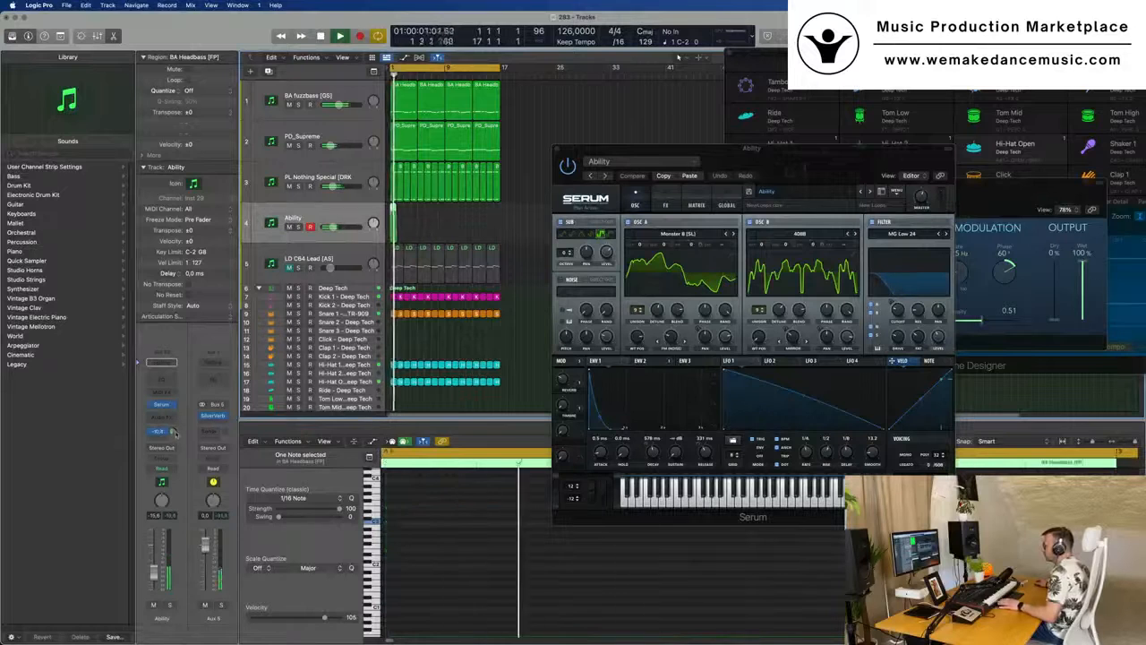
left_click_drag(830, 156, 778, 165)
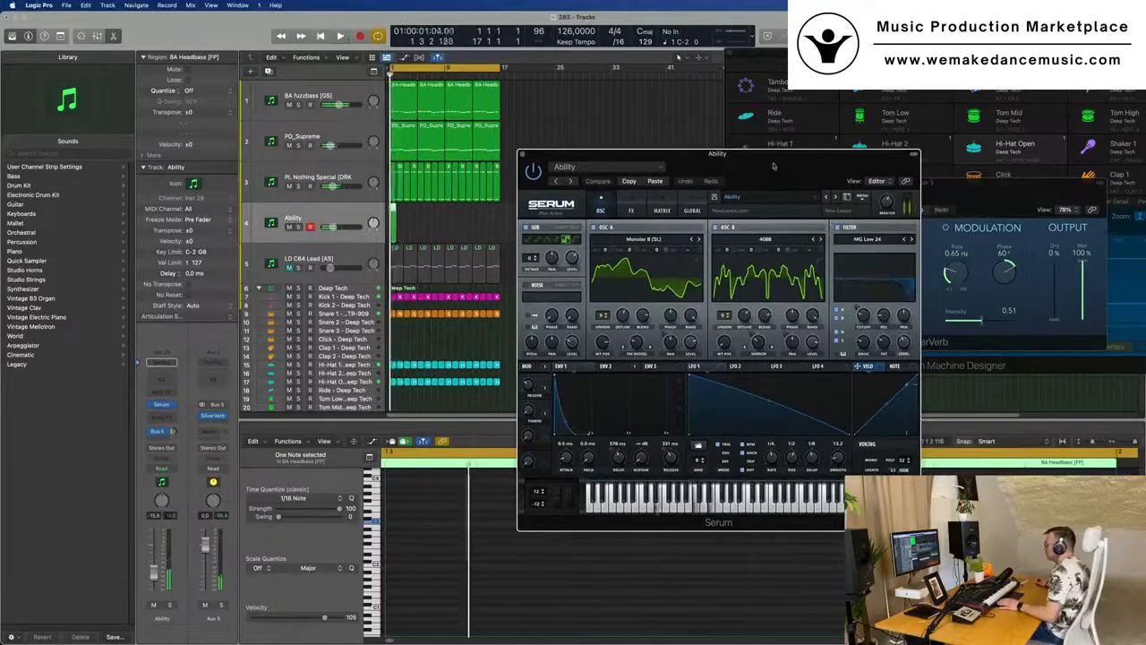
- Place the one-chord region at bar 1 of the Ability track, set its length to two bars and repeat it through bar 16
left_click(396, 227)
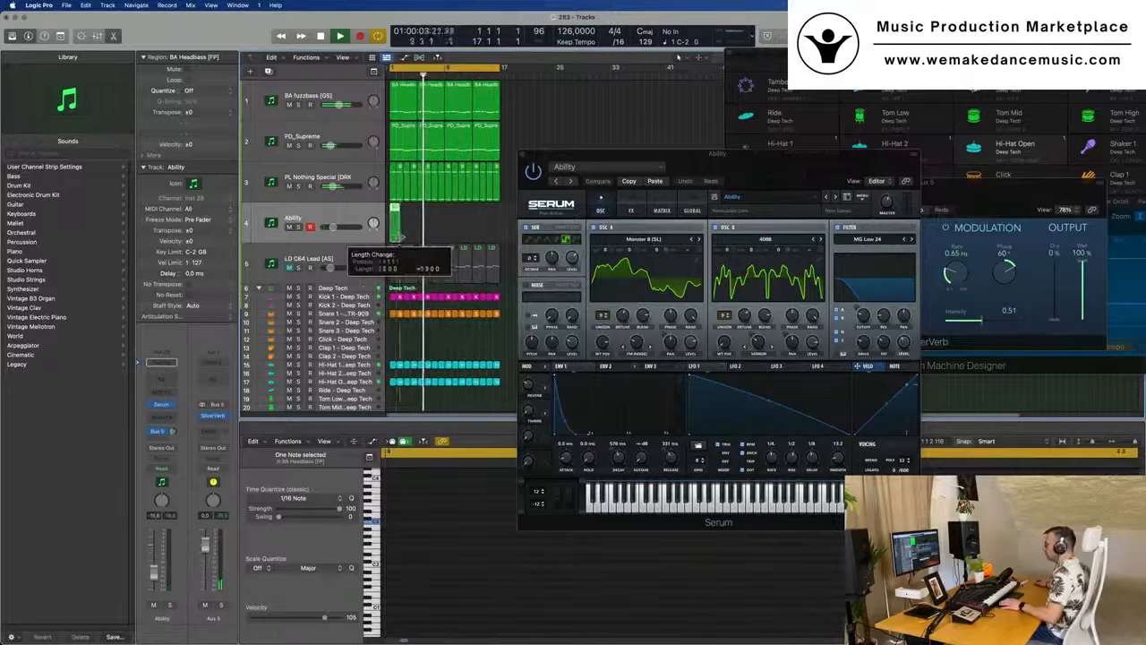
left_click_drag(406, 233, 406, 232)
key("Return")
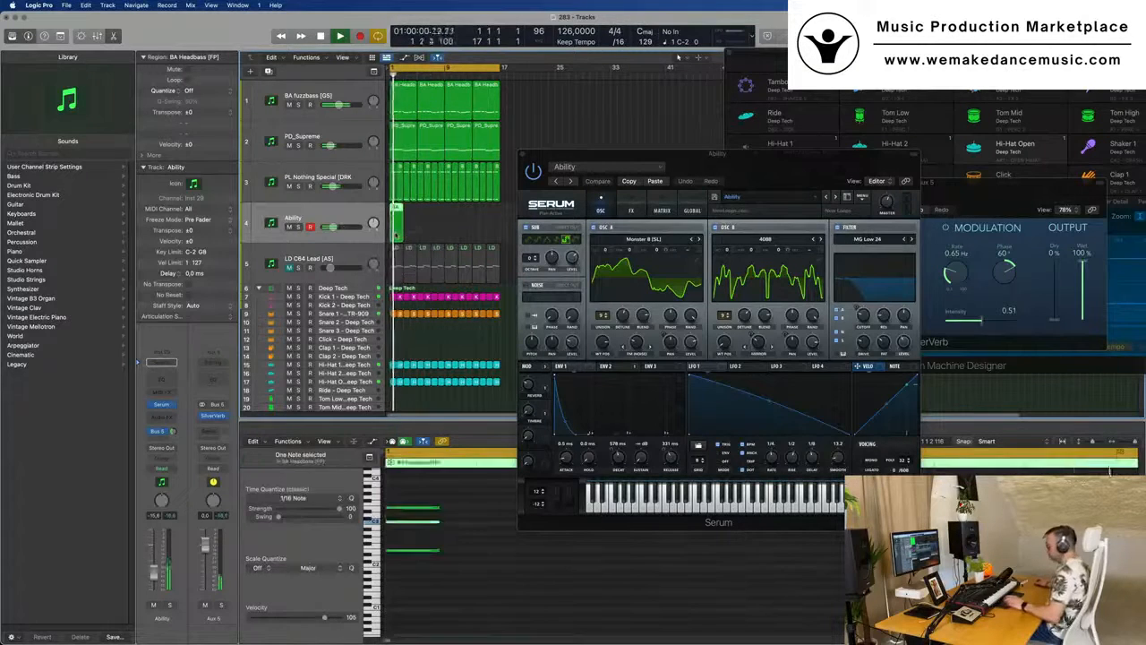
key("super+r")
key("super+r")
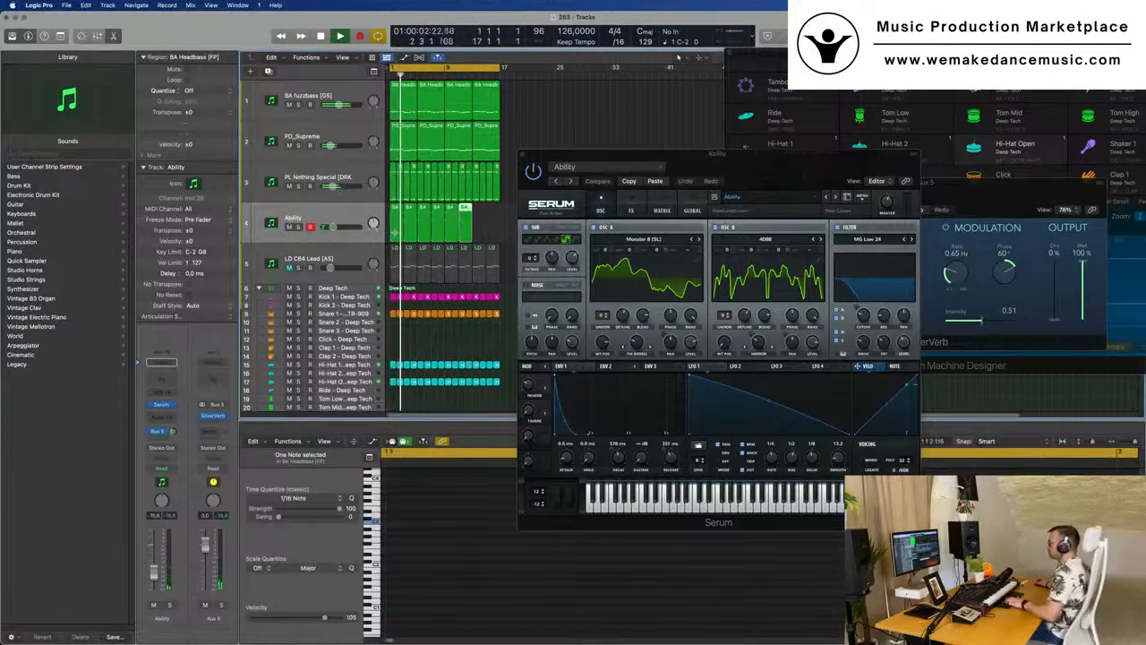
- Step Serum on track 4 forward to the Abrasive preset while listening and clear its window away from the regions
left_click_drag(772, 164, 669, 176)
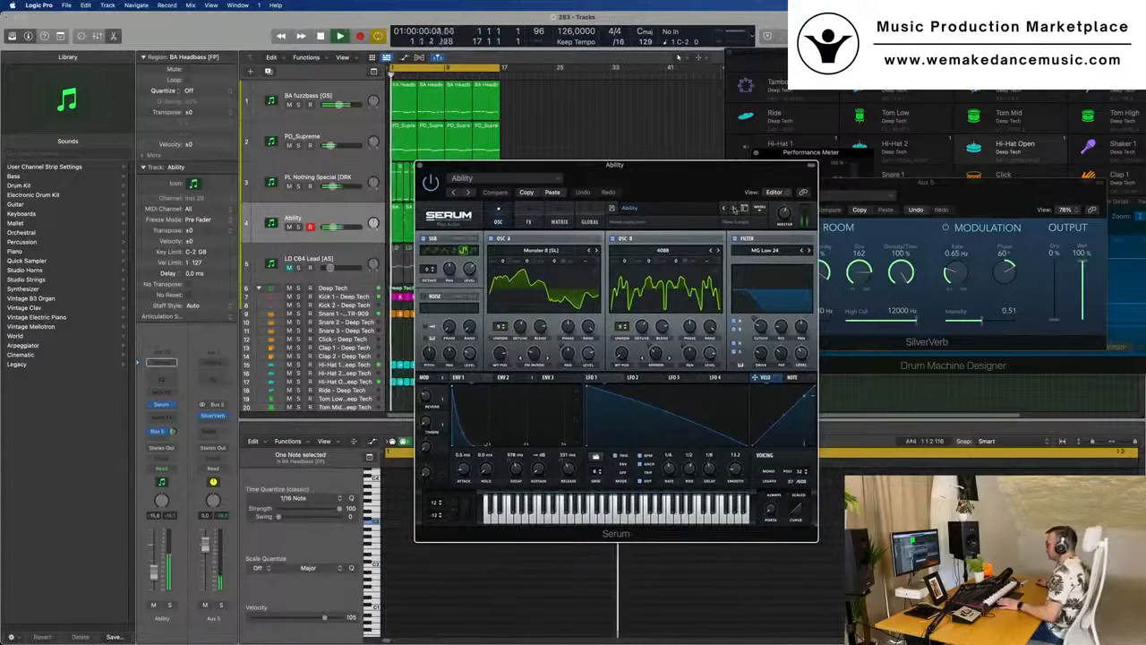
left_click(735, 207)
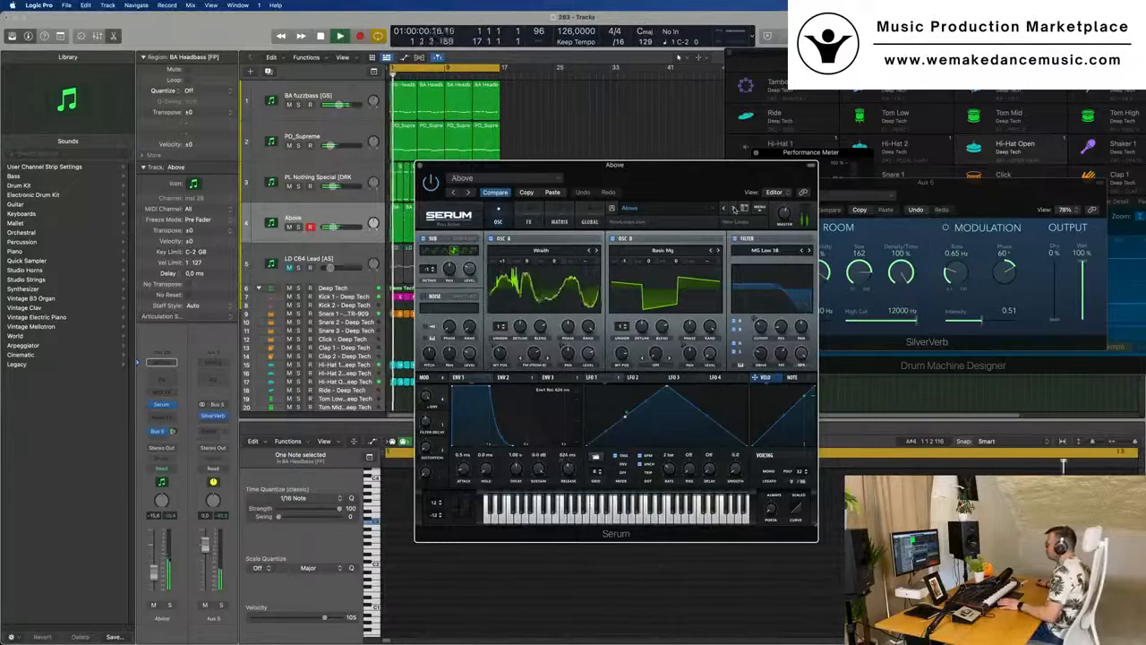
left_click(735, 207)
left_click_drag(681, 172, 864, 141)
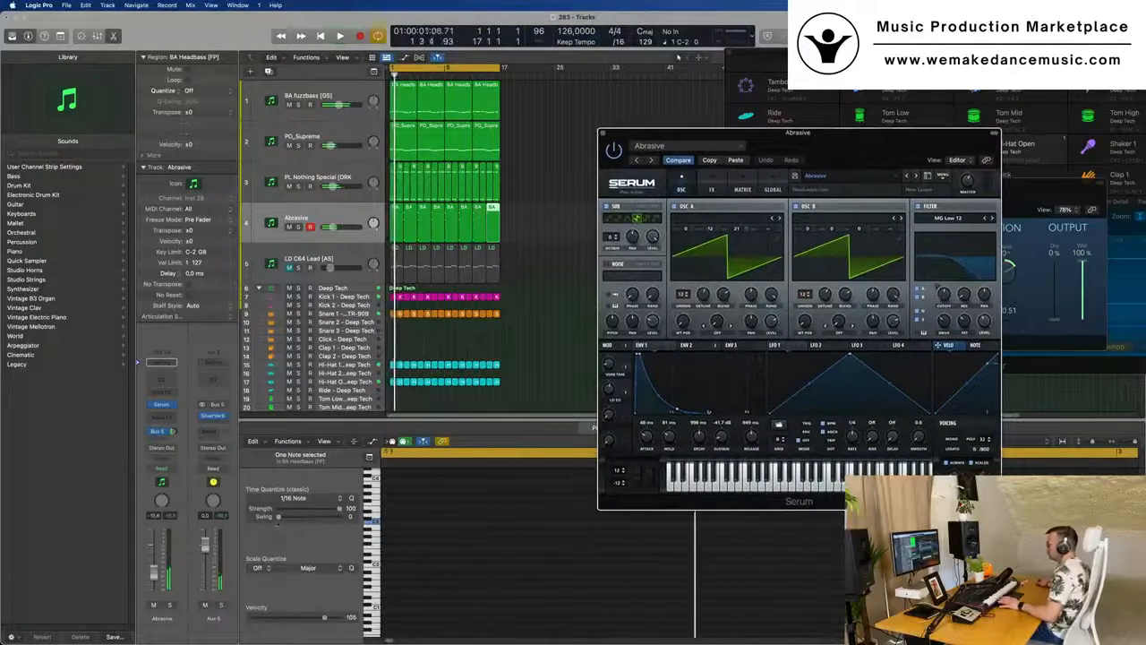
left_click(476, 399)
left_click_drag(855, 151, 729, 232)
left_click_drag(639, 209, 863, 189)
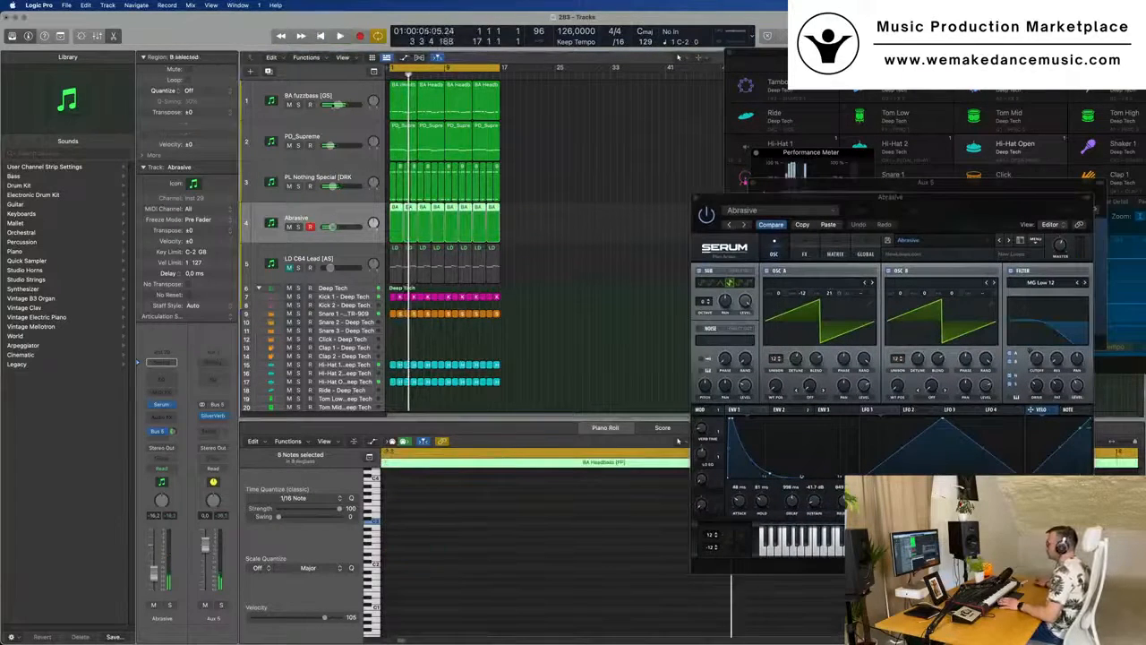
- Duplicate the Abrasive track with its settings and copy its eight regions onto the new track, starting one bar later at bar 2
key("super+d")
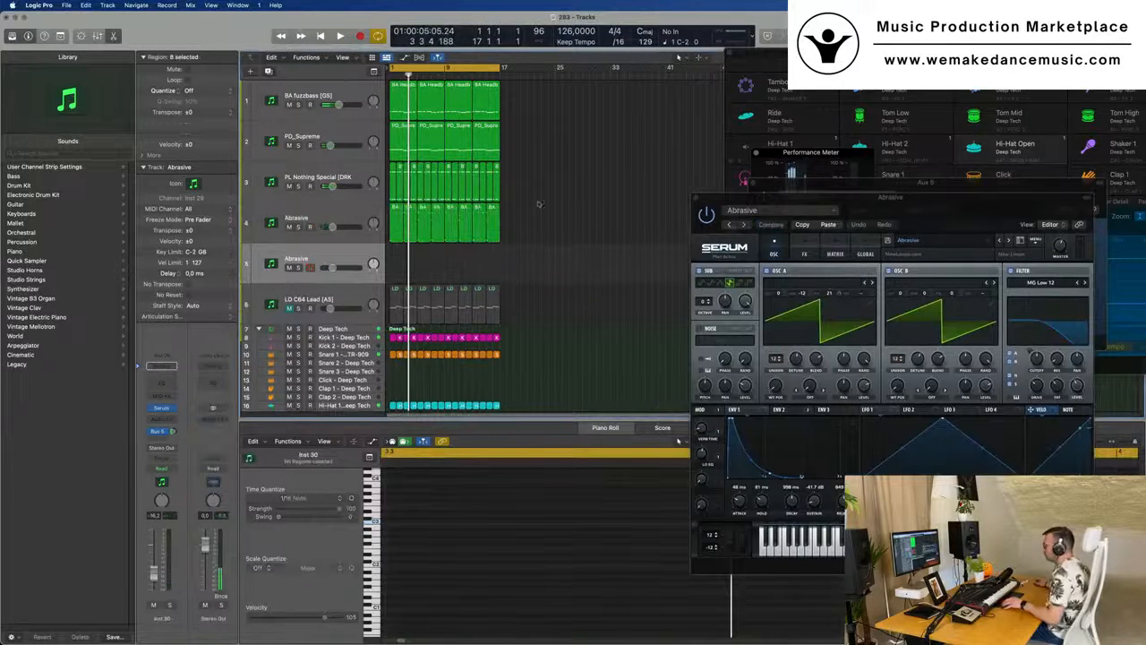
left_click(394, 224)
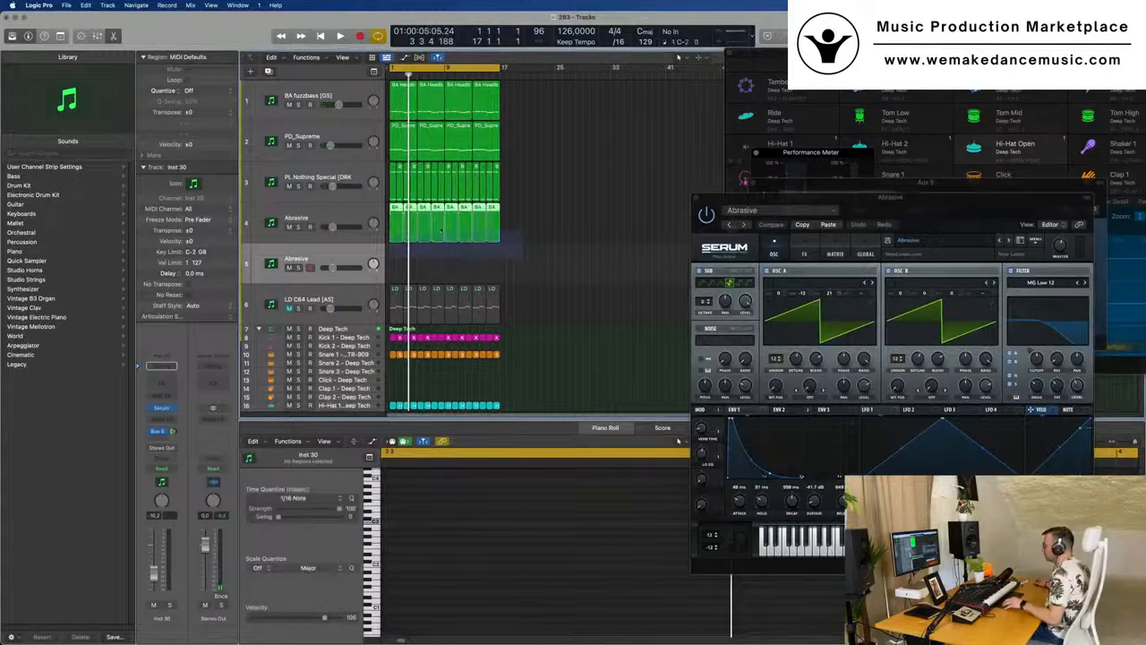
left_click_drag(394, 208, 402, 261)
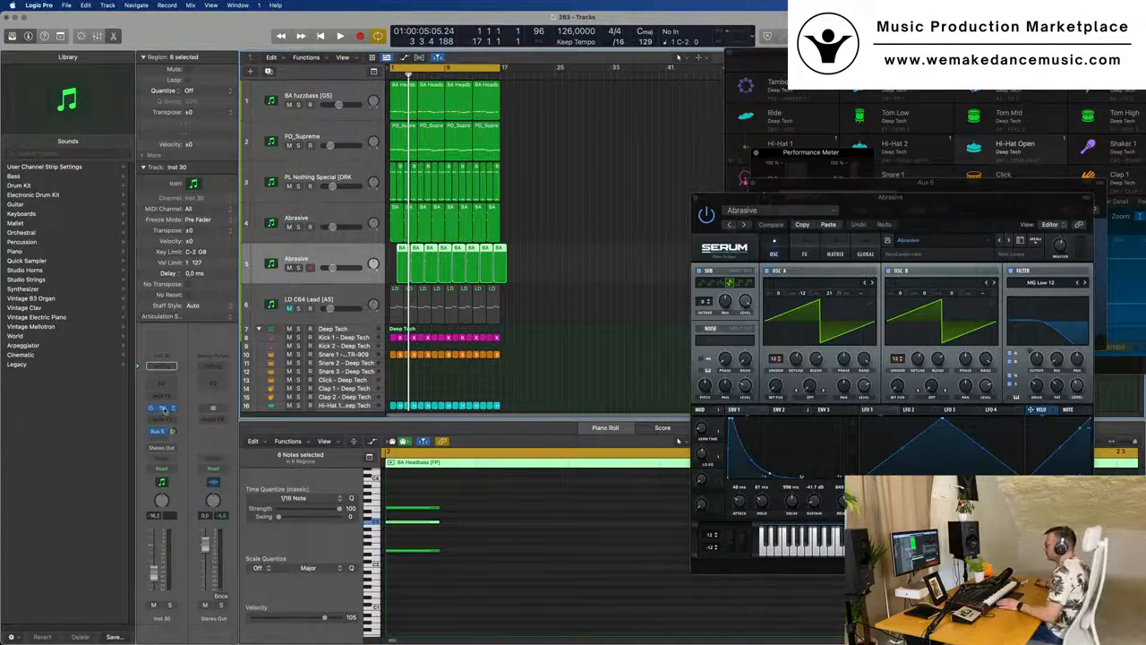
- Open Serum on the duplicated track, browse neighbouring presets and load Ability from the Serum Synths category
left_click(163, 408)
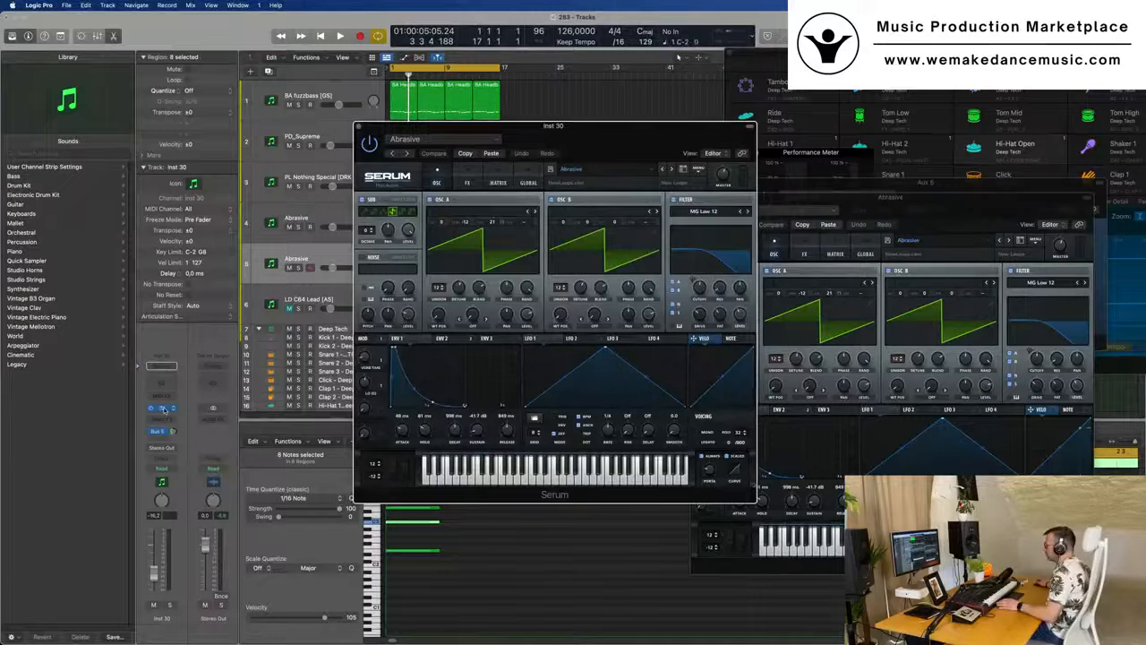
left_click(662, 171)
left_click_drag(650, 156, 863, 187)
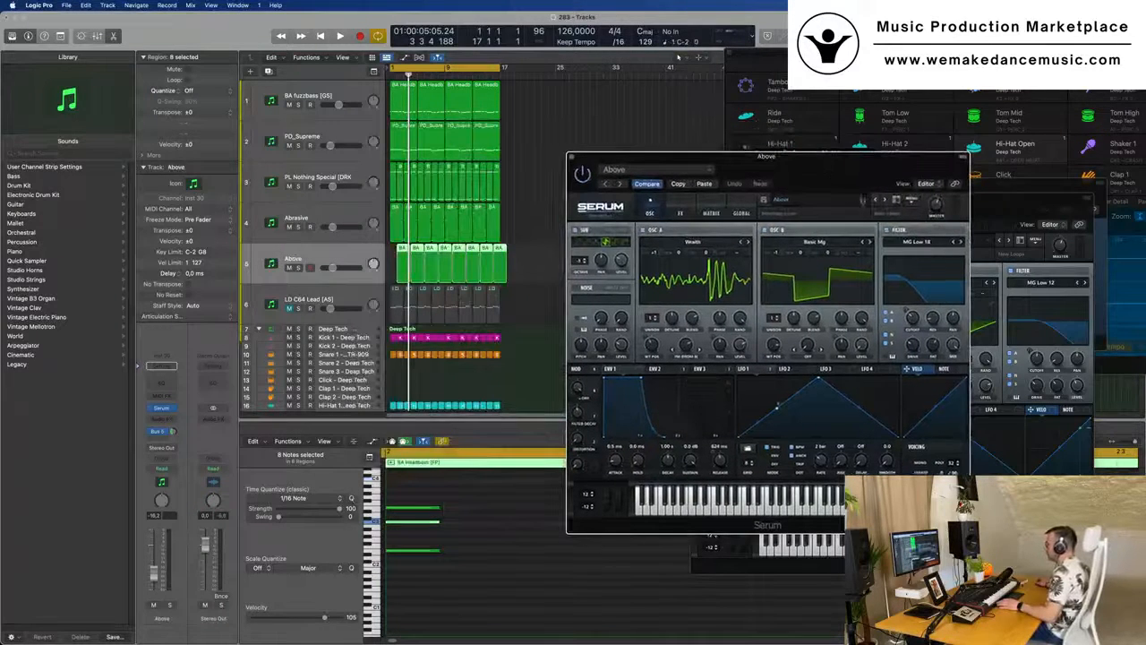
left_click(878, 201)
left_click(877, 200)
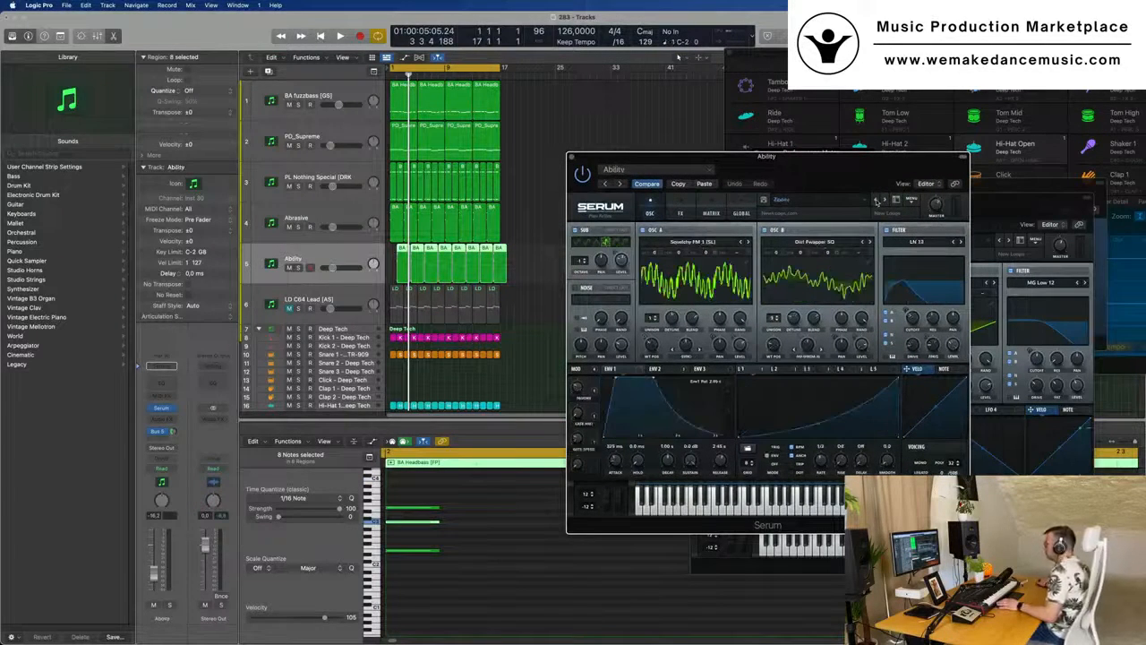
left_click(876, 200)
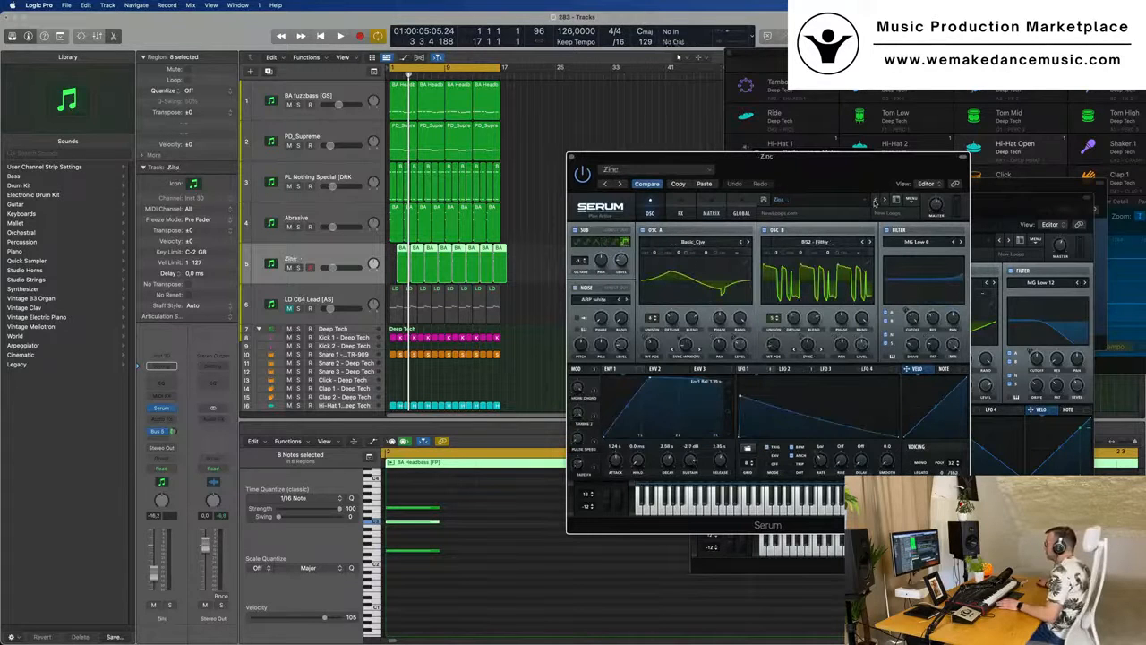
left_click(855, 201)
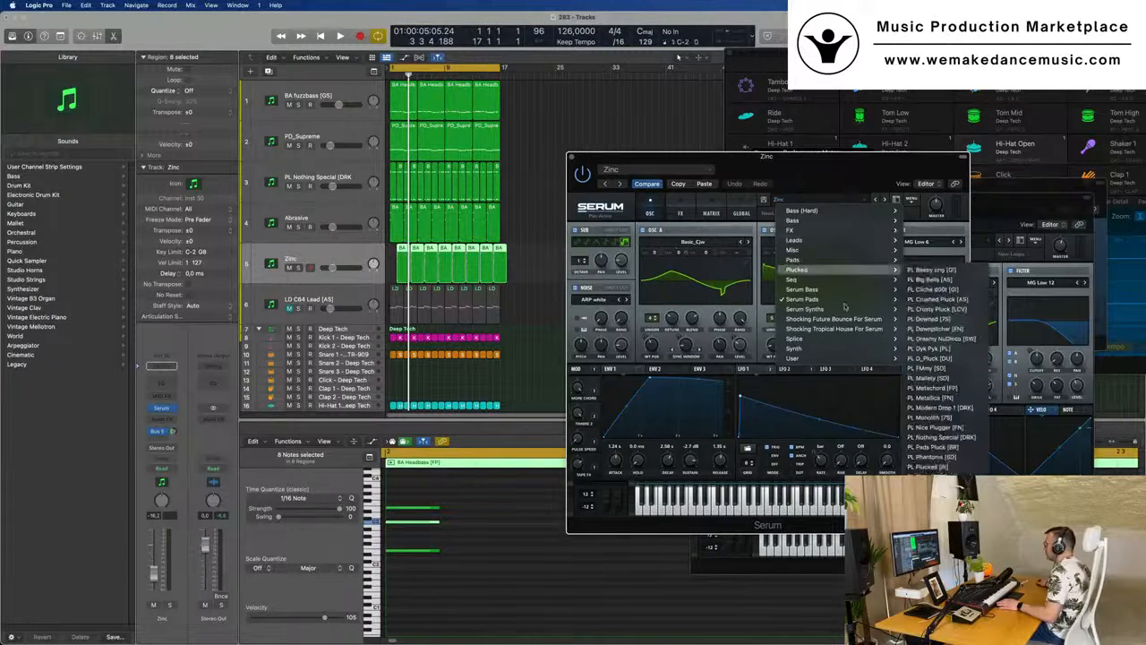
mouse_move(860, 309)
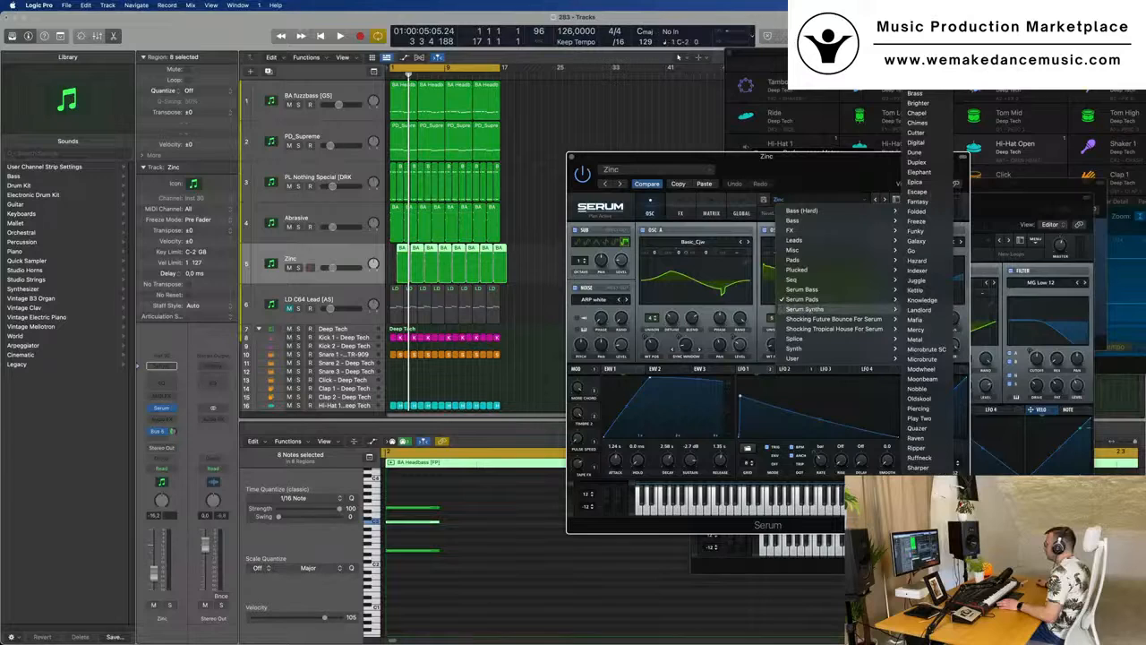
left_click(918, 54)
left_click(636, 100)
- Close the Ability track's Serum window and balance the Abrasive and Ability track volumes by ear during playback
key("space")
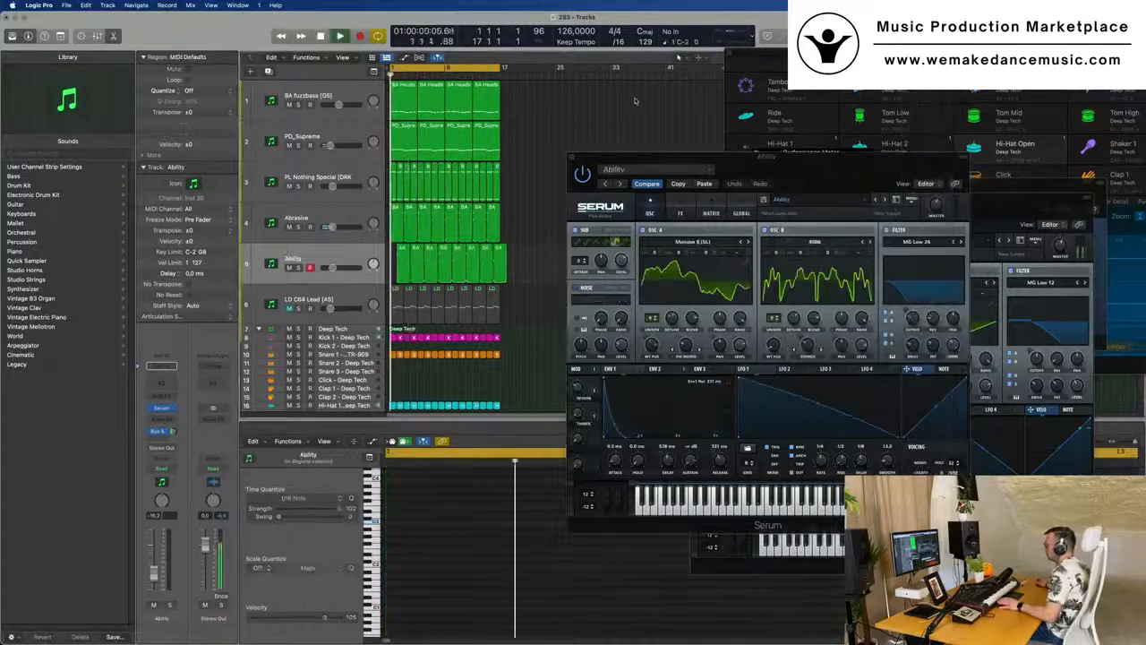
left_click_drag(793, 168, 731, 192)
left_click(512, 183)
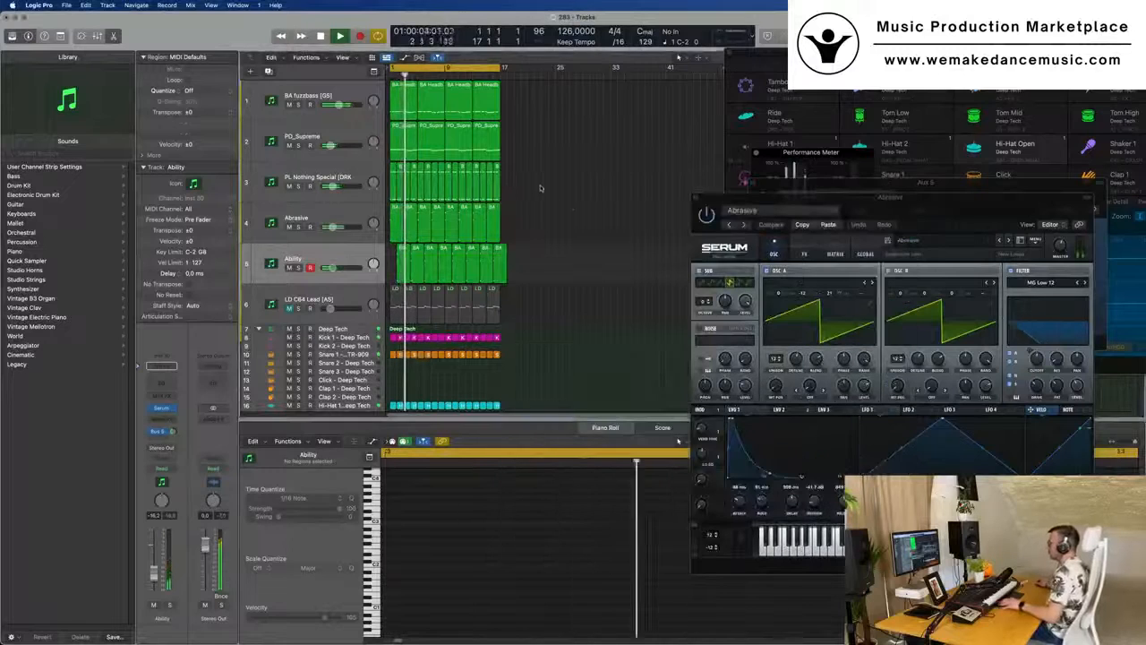
left_click(353, 221)
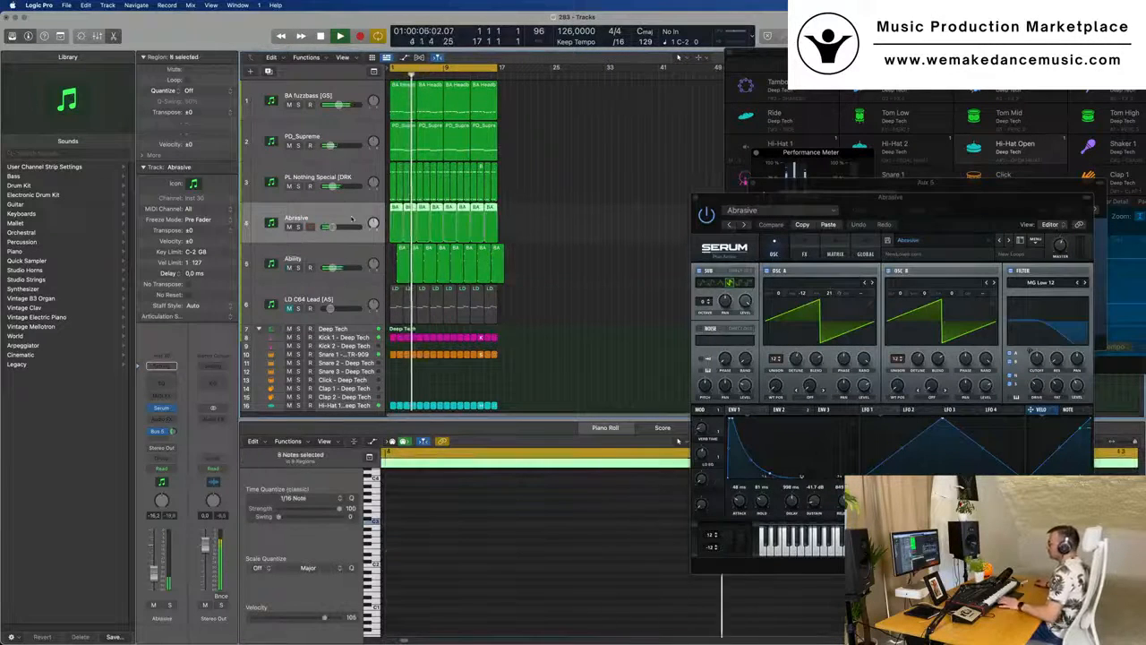
key("space")
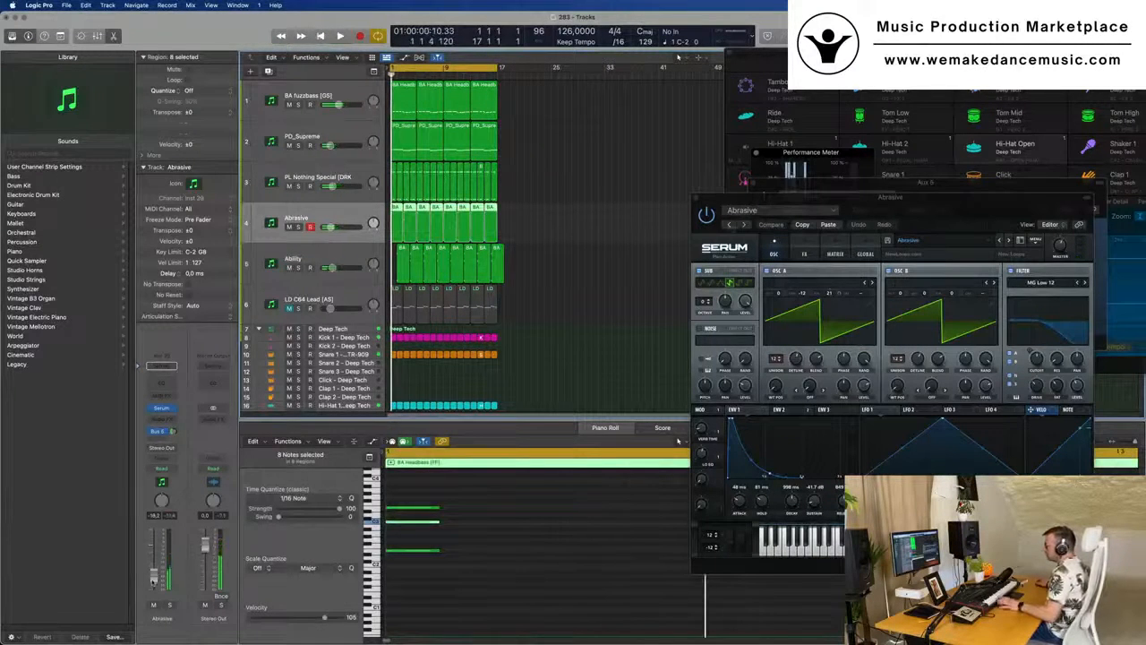
key("space")
left_click(341, 254)
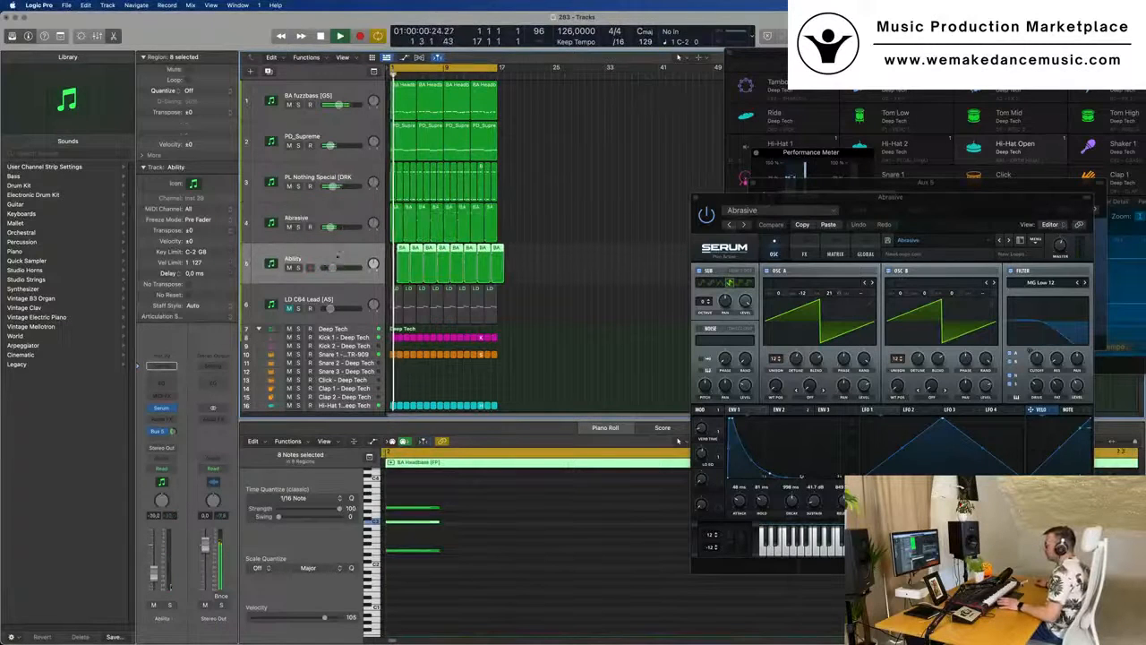
left_click_drag(157, 574, 153, 576)
key("space")
key("space")
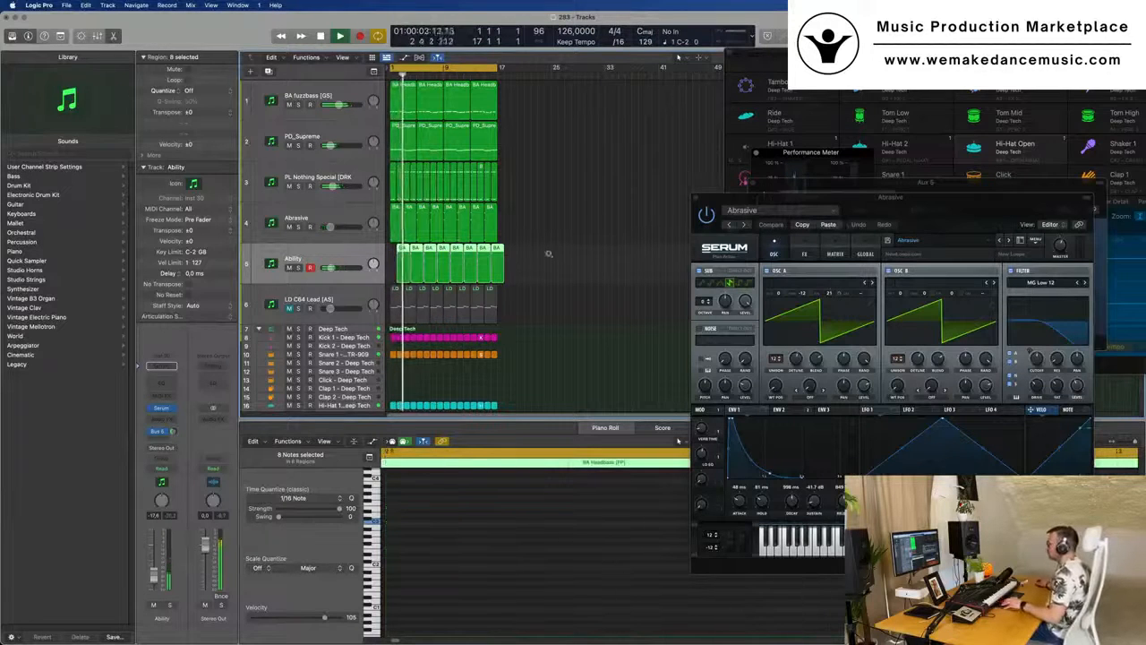
- Copy the first Hi-Hat Open region to bar 1 of the Tom Low track
scroll(550, 272, "down", 3)
scroll(501, 300, "down", 3)
scroll(452, 298, "up", 5)
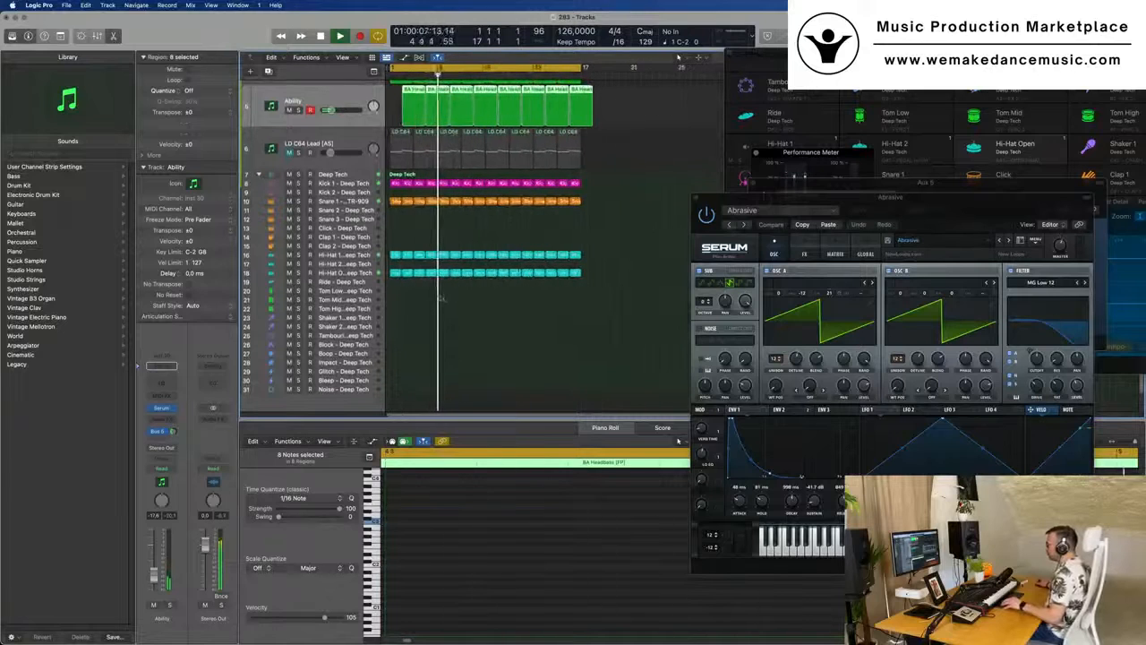
left_click(395, 272)
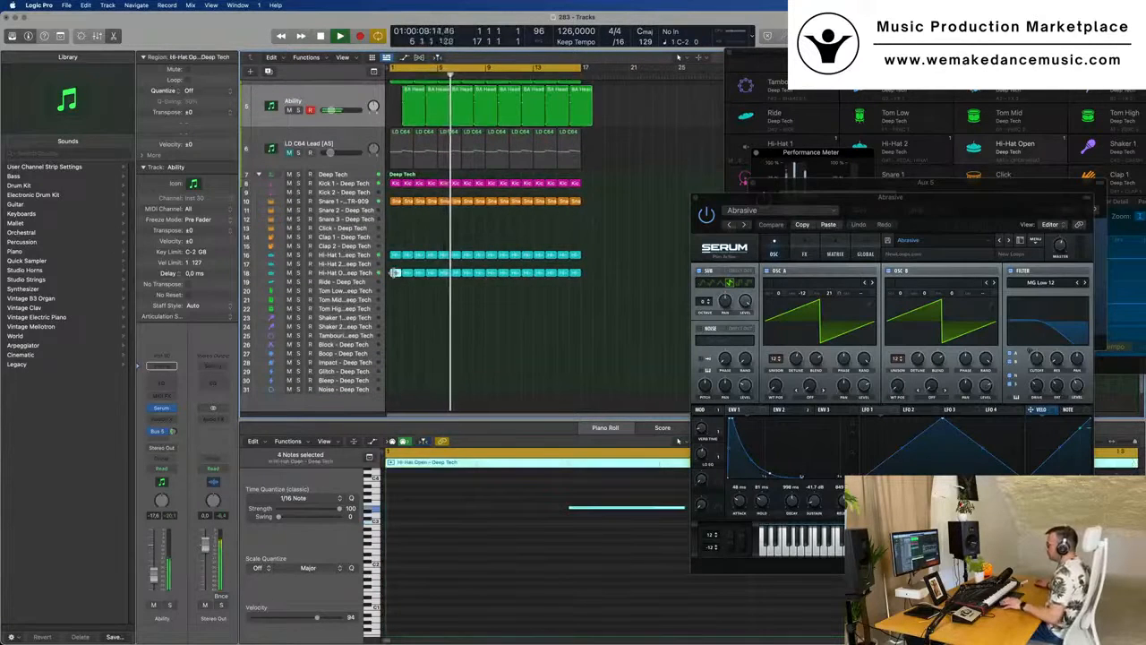
left_click_drag(395, 272, 394, 293)
key("space")
key("space")
- Select the four notes in the Tom Low region and transpose them by octaves by ear while playing from the start
scroll(460, 507, "down", 5)
scroll(418, 495, "down", 5)
left_click_drag(407, 500, 529, 531)
left_click_drag(403, 500, 531, 522)
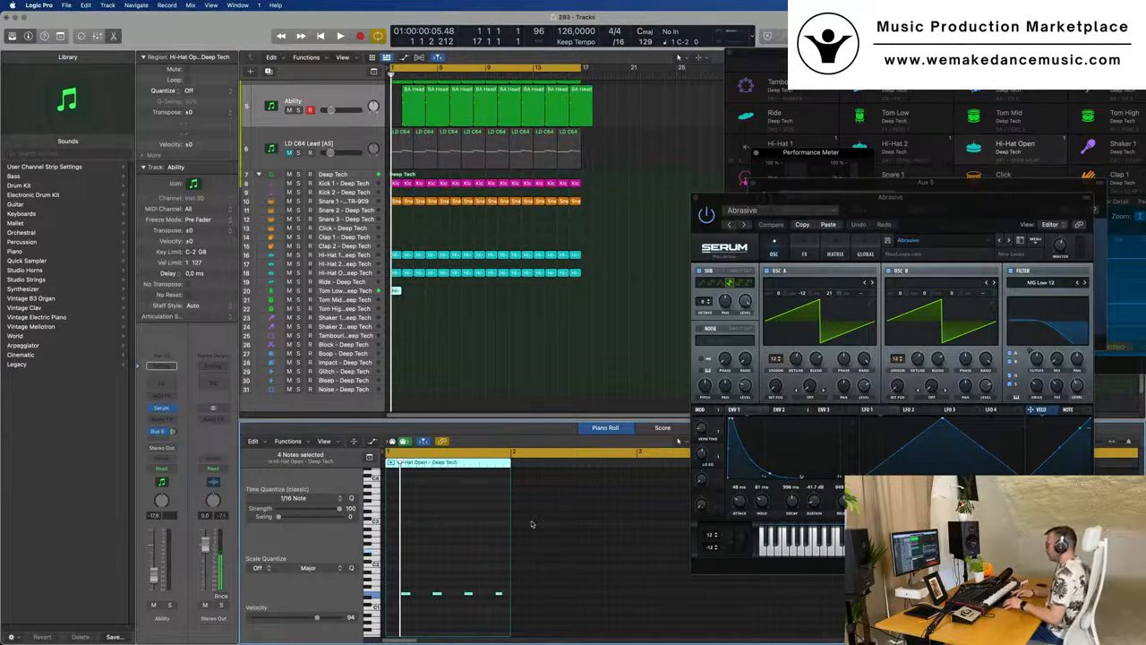
key("space")
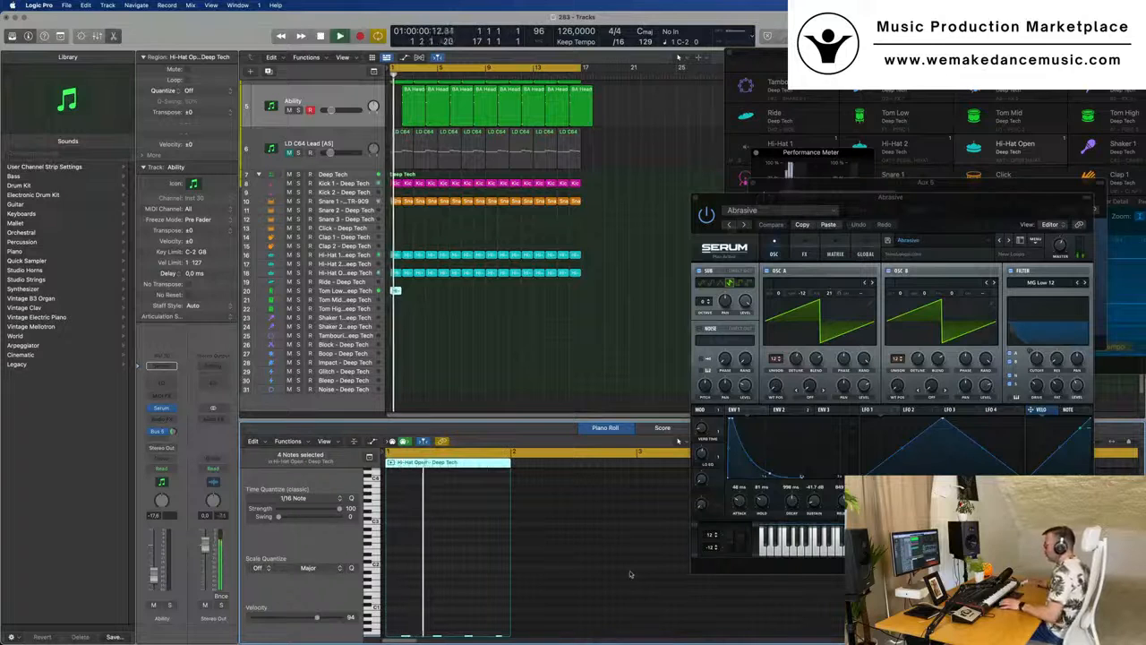
left_click(331, 291)
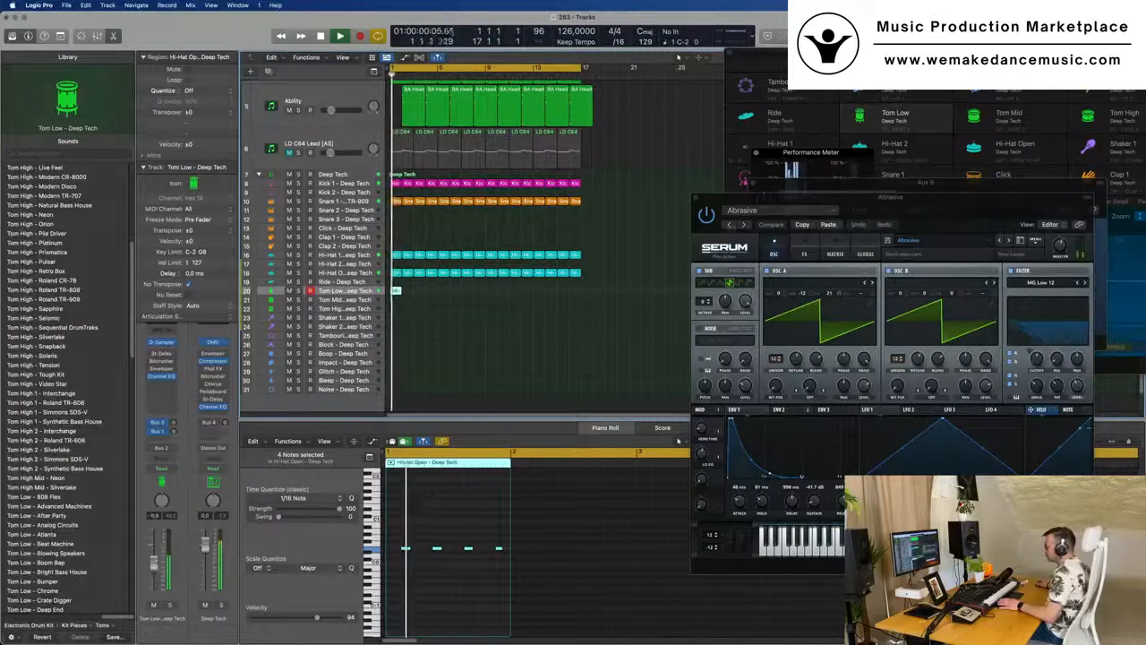
- Add a fifth note midway between the last two notes of the Tom Low region and audition the pattern
scroll(461, 583, "up", 2)
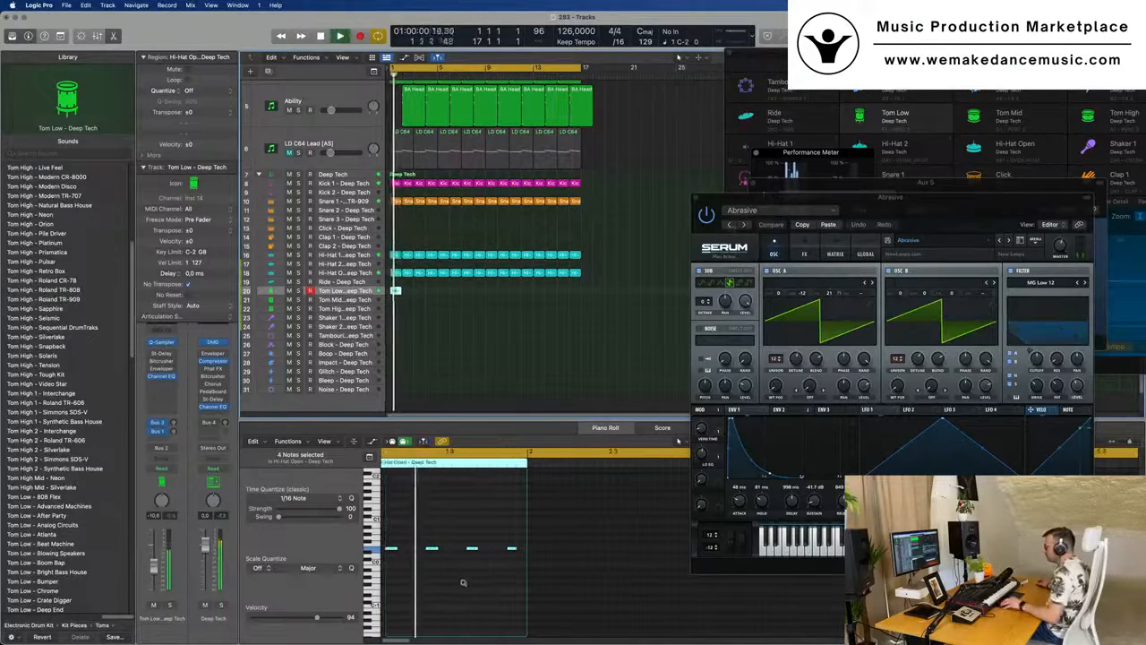
scroll(466, 584, "up", 2)
scroll(470, 587, "up", 1)
key("space")
scroll(488, 590, "left", 2)
left_click(578, 535)
left_click_drag(586, 550, 563, 554)
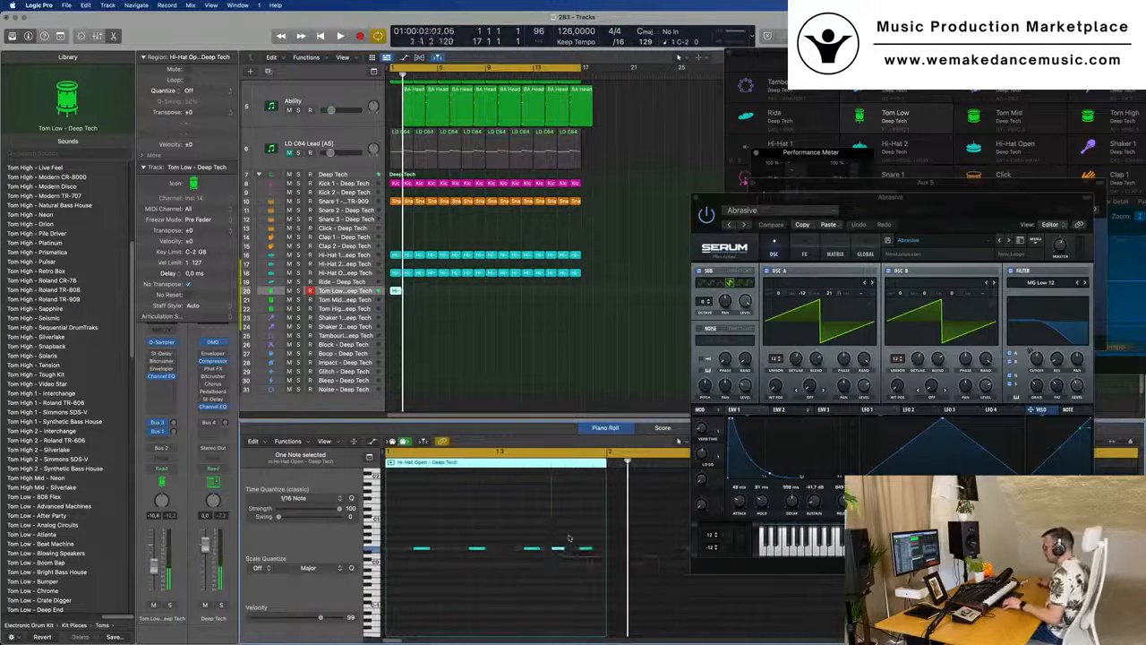
key("space")
scroll(537, 526, "down", 1)
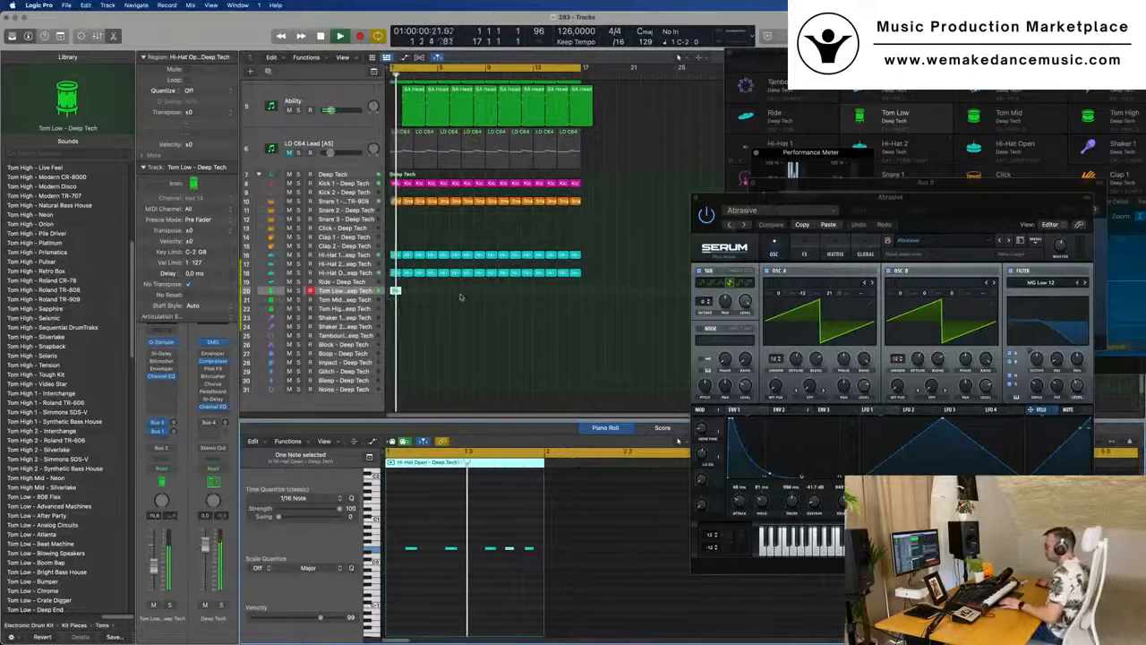
key("space")
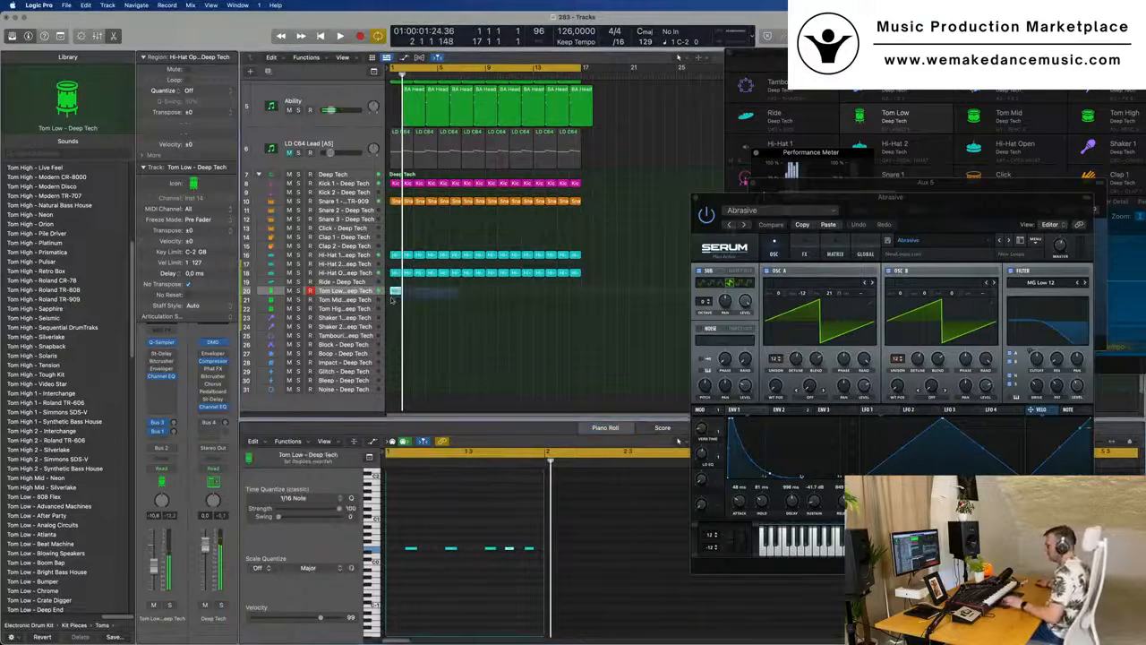
- Repeat the one-bar Tom Low region along its track through bar 16
key("super+r")
key("super+r")
left_click_drag(467, 289, 383, 290)
key("super+r")
key("super+r")
key("super+r")
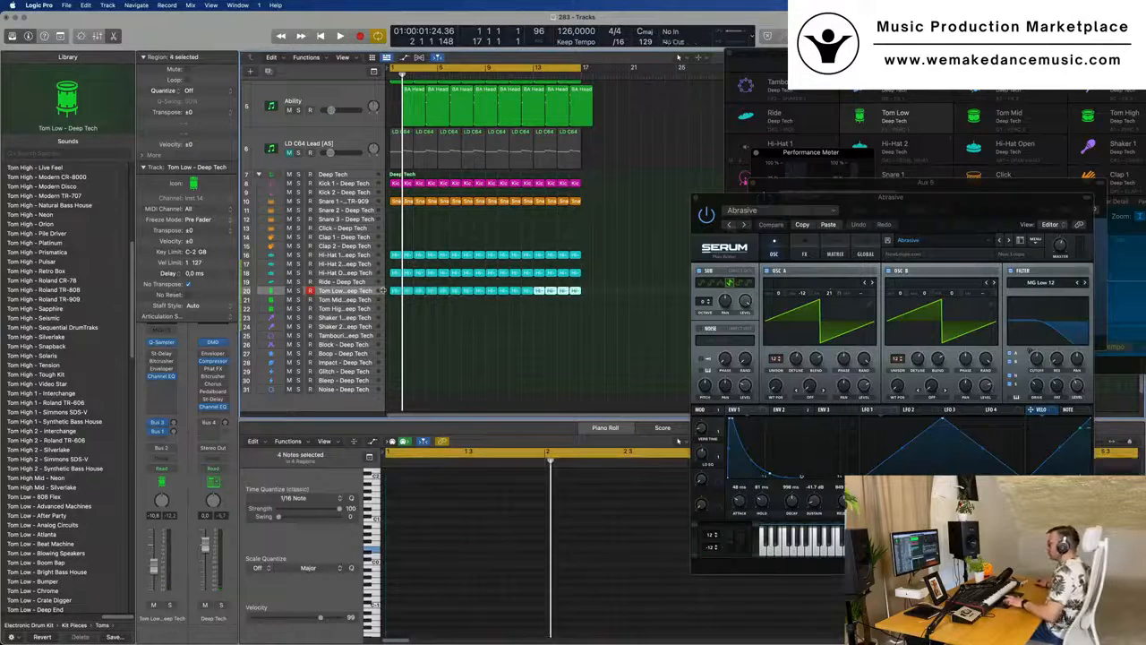
- Name and color all regions in the project by their tracks and clear the selection
key("super+a")
right_click(492, 202)
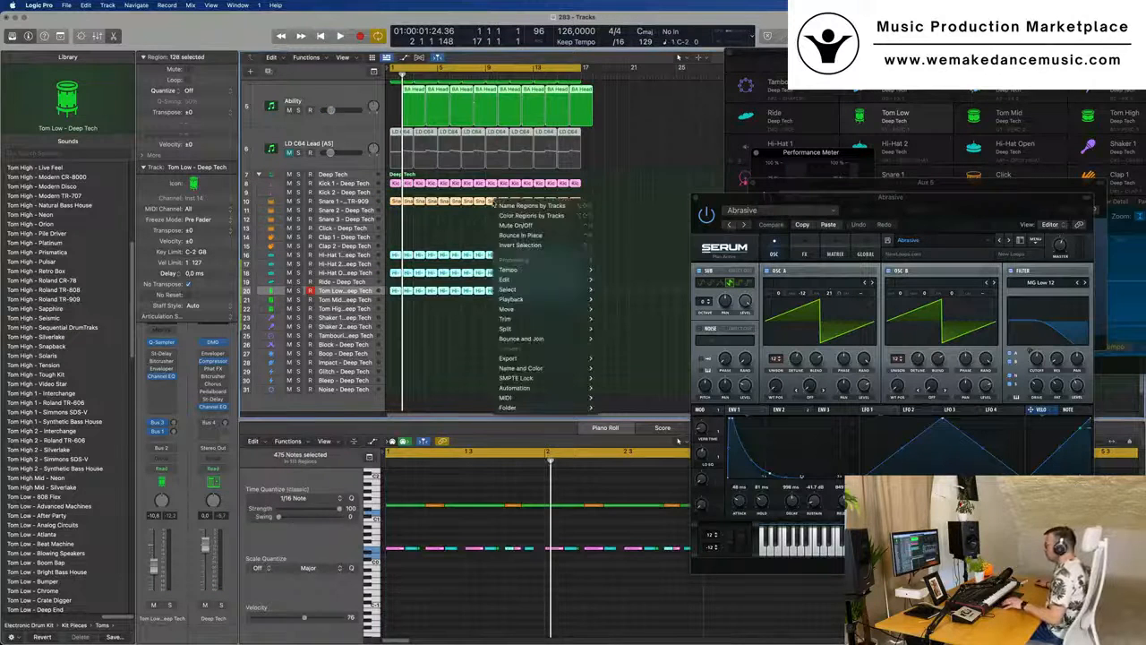
key("Escape")
right_click(492, 202)
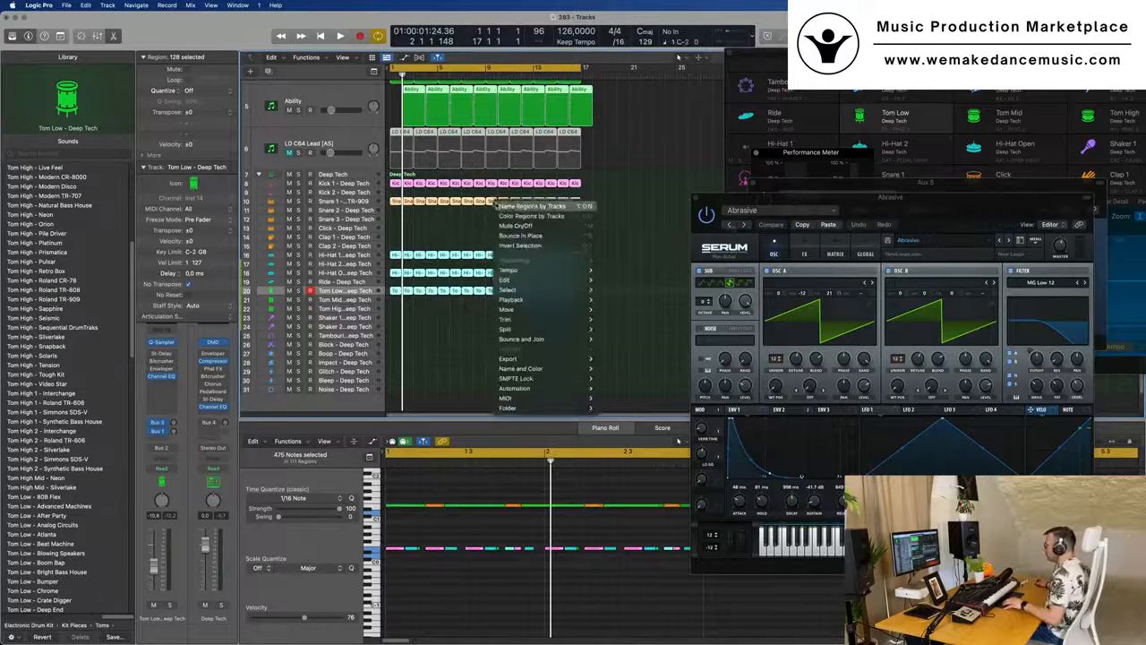
left_click(458, 238)
left_click(463, 234)
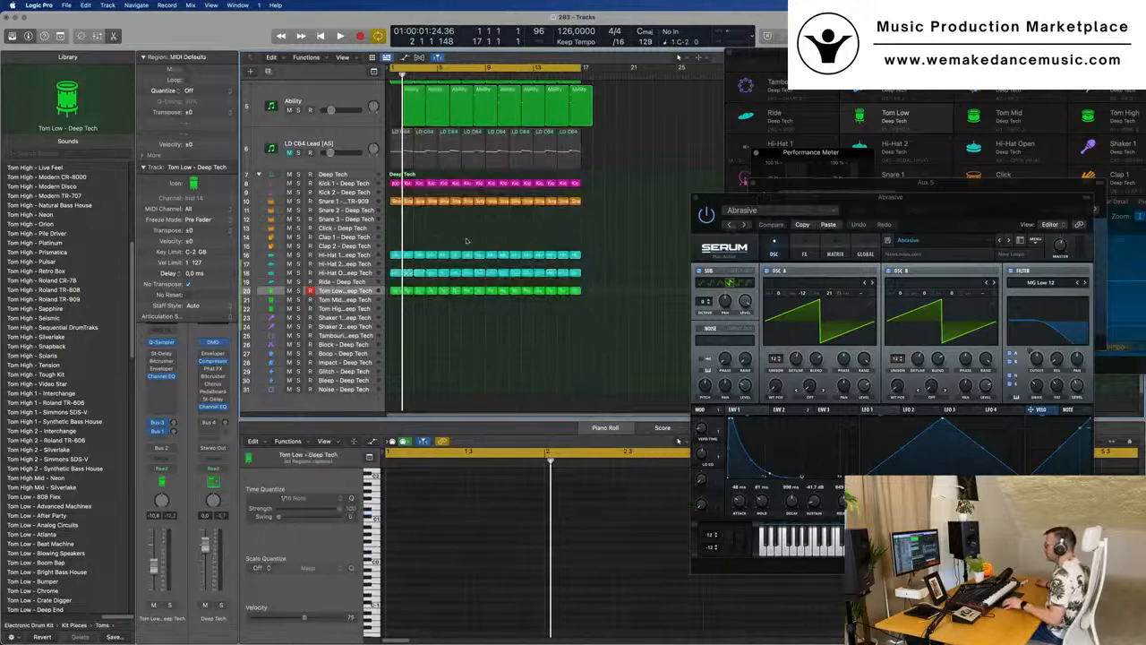
- Play from the start and compare the Tom Low track soloed against the full mix
key("super+Right")
key("space")
key("super+Left")
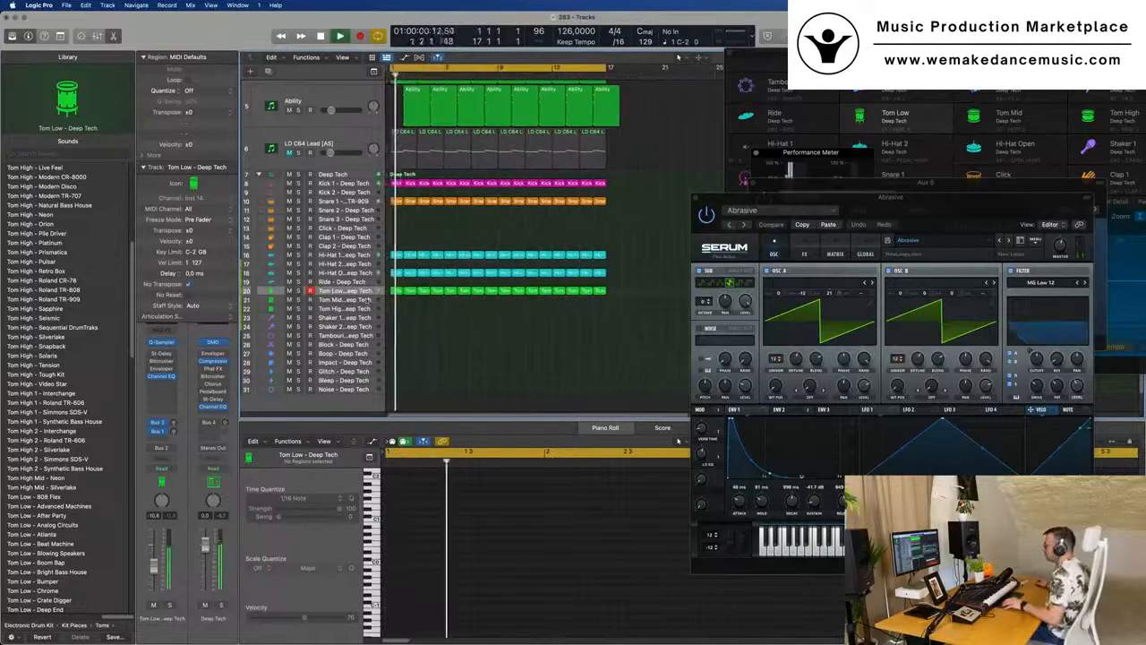
left_click(333, 291)
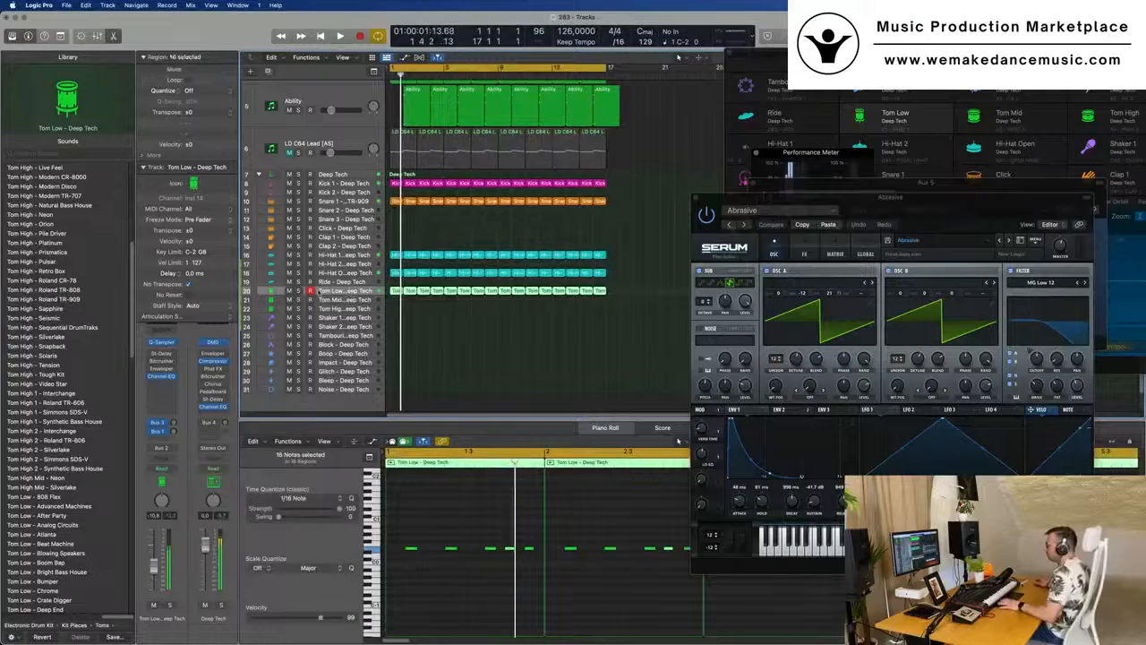
left_click(298, 292)
left_click(298, 292)
key("space")
key("space")
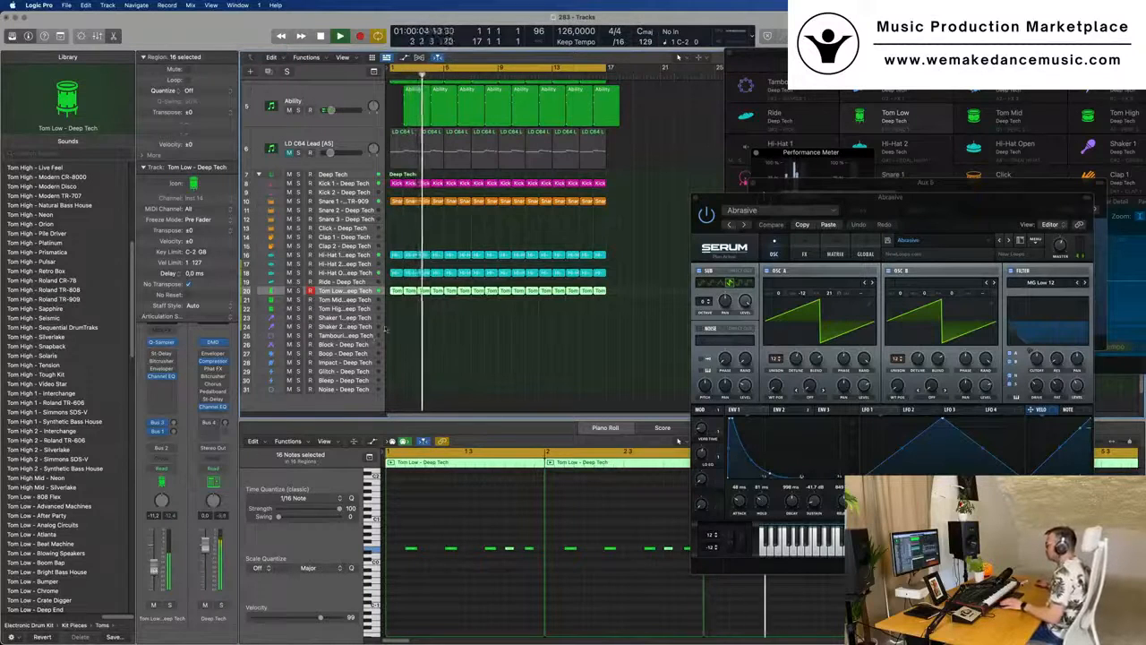
- Listen to the Tom Low pattern in the full arrangement through the first bars and stop playback
scroll(415, 323, "down", 1)
key("super+Right")
key("super+Right")
key("super+Right")
key("super+Left")
key("super+Left")
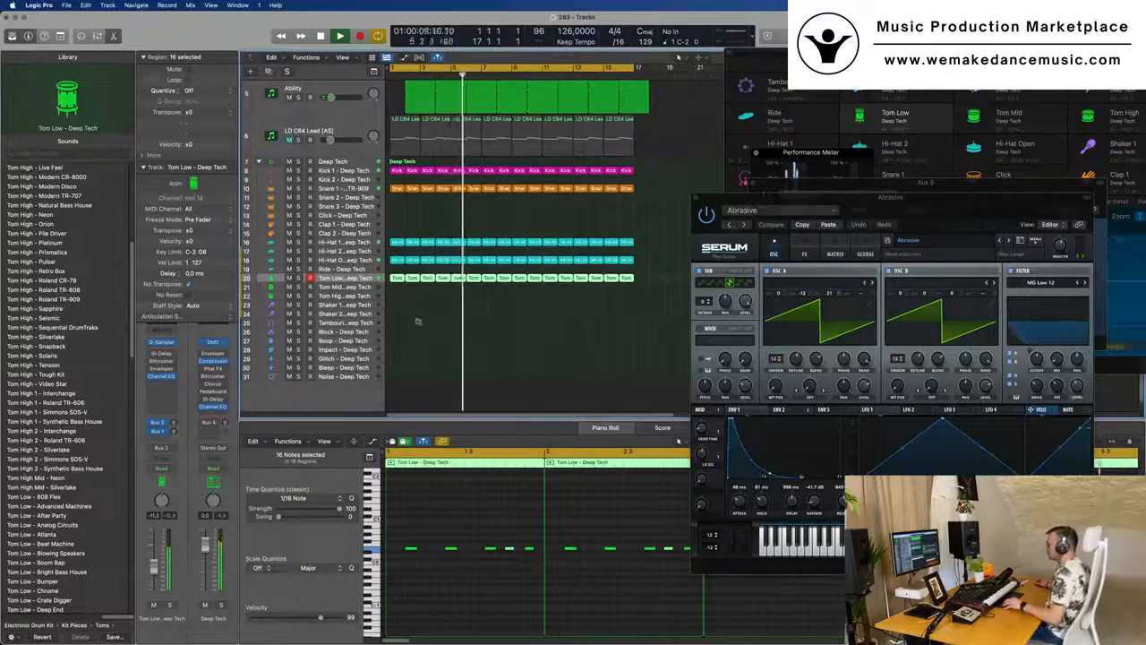
scroll(418, 324, "up", 1)
scroll(419, 324, "up", 3)
scroll(433, 304, "down", 2)
scroll(432, 345, "up", 2)
scroll(415, 368, "down", 2)
key("space")
scroll(410, 362, "down", 1)
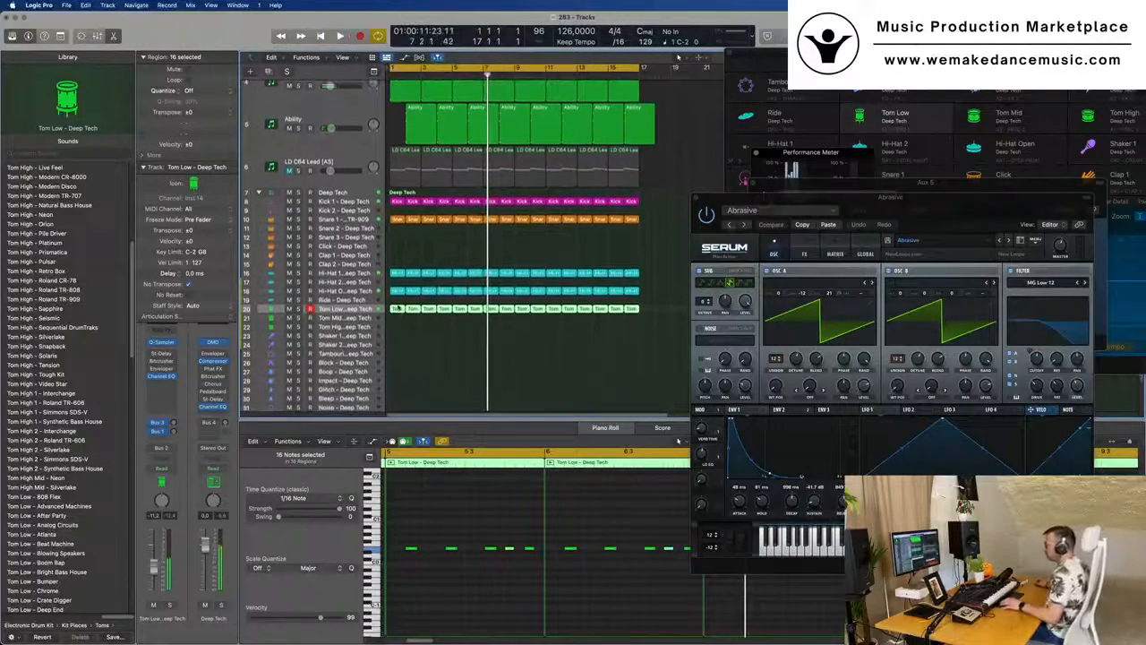
- Copy the bar 1 Tom Low region onto the Tom Mid track and rework it into three higher notes in the first half bar
left_click(397, 335)
left_click_drag(397, 311, 399, 320)
key("Return")
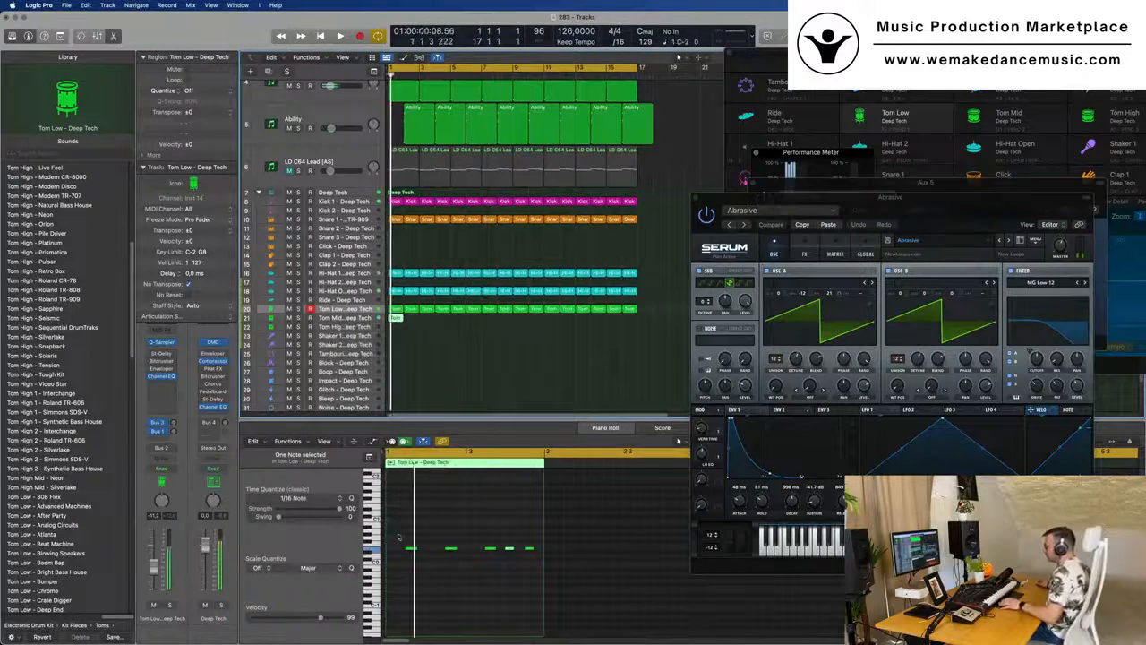
left_click_drag(410, 532, 537, 567)
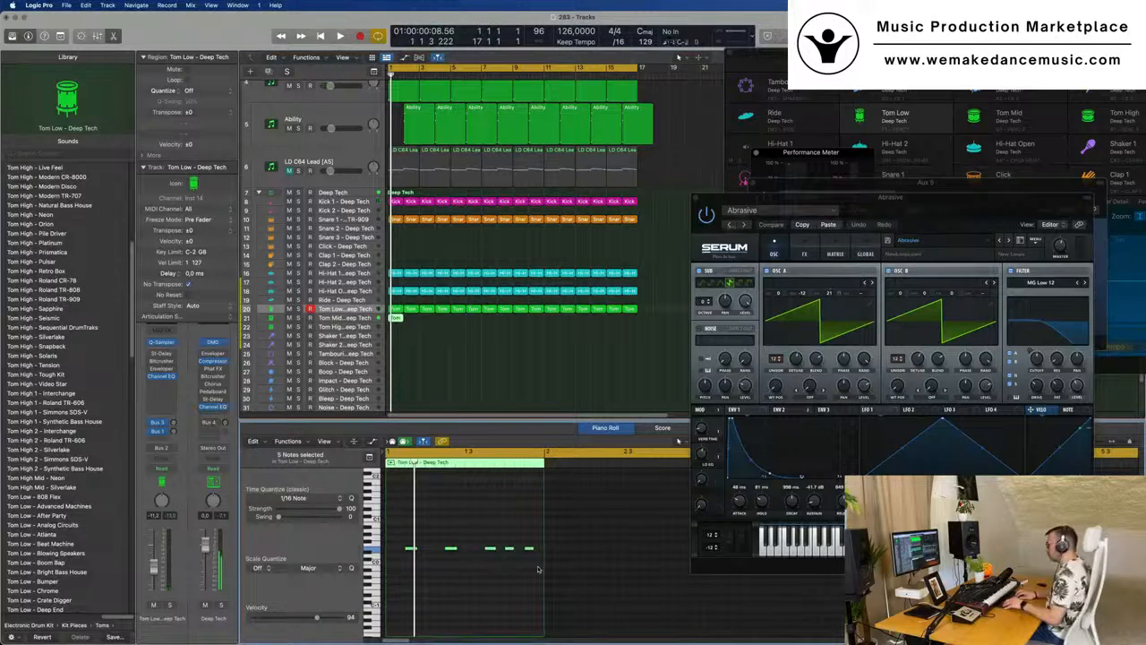
key("space")
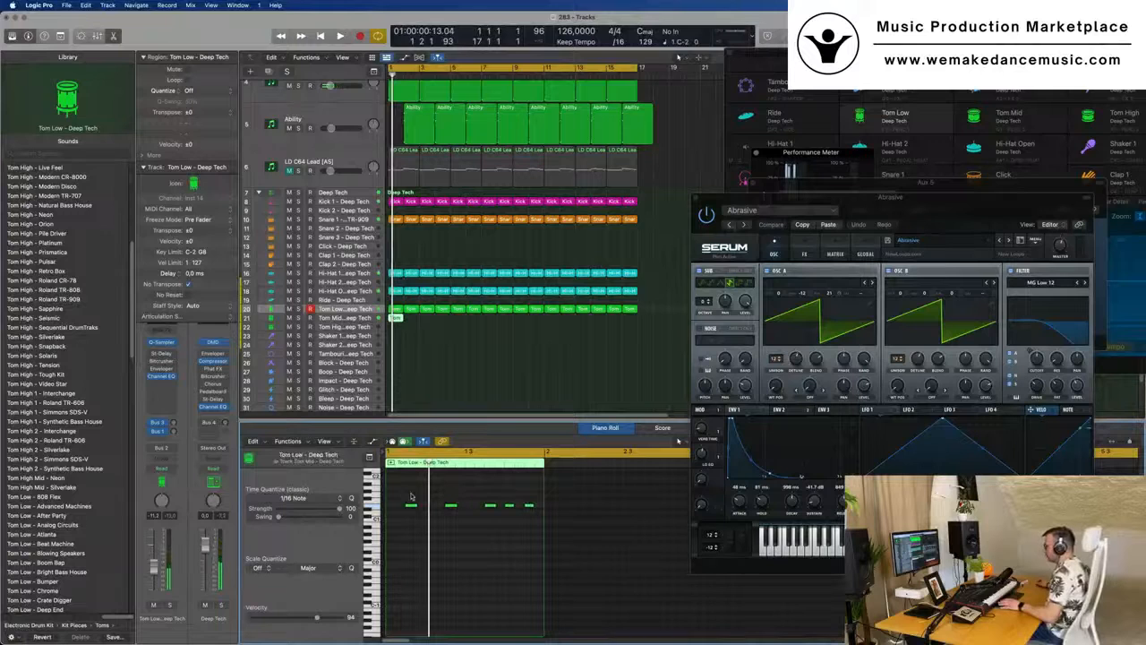
left_click_drag(451, 507, 552, 527)
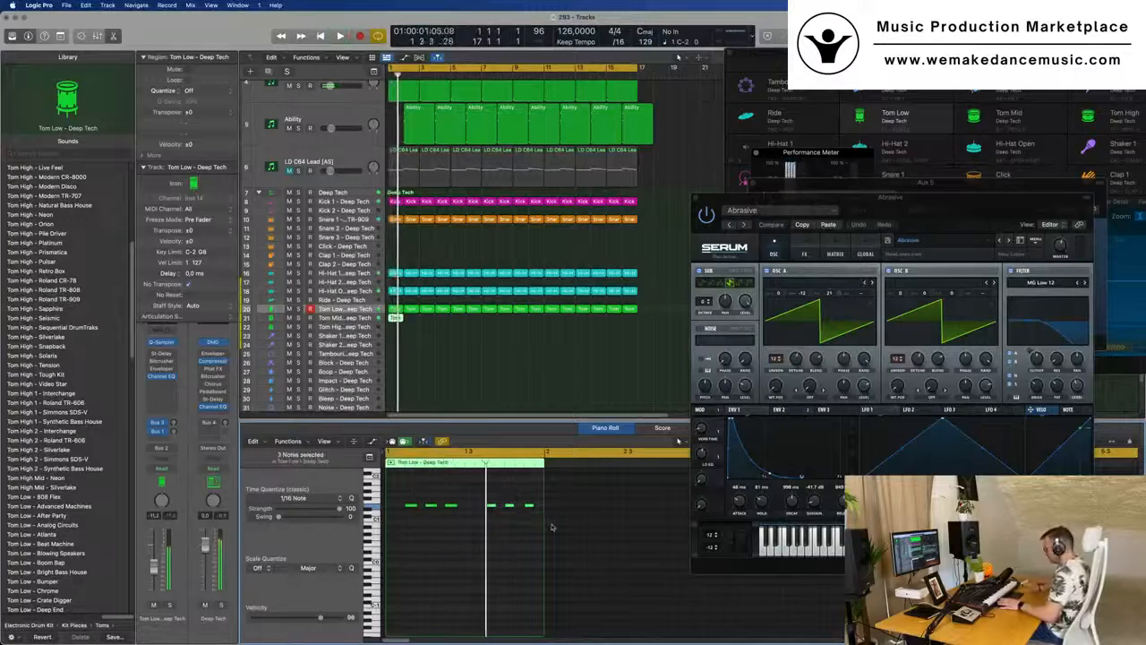
- Set the Tom Mid track's level to about -14.4 dB, auditioning it soloed and in the mix
left_click(335, 319)
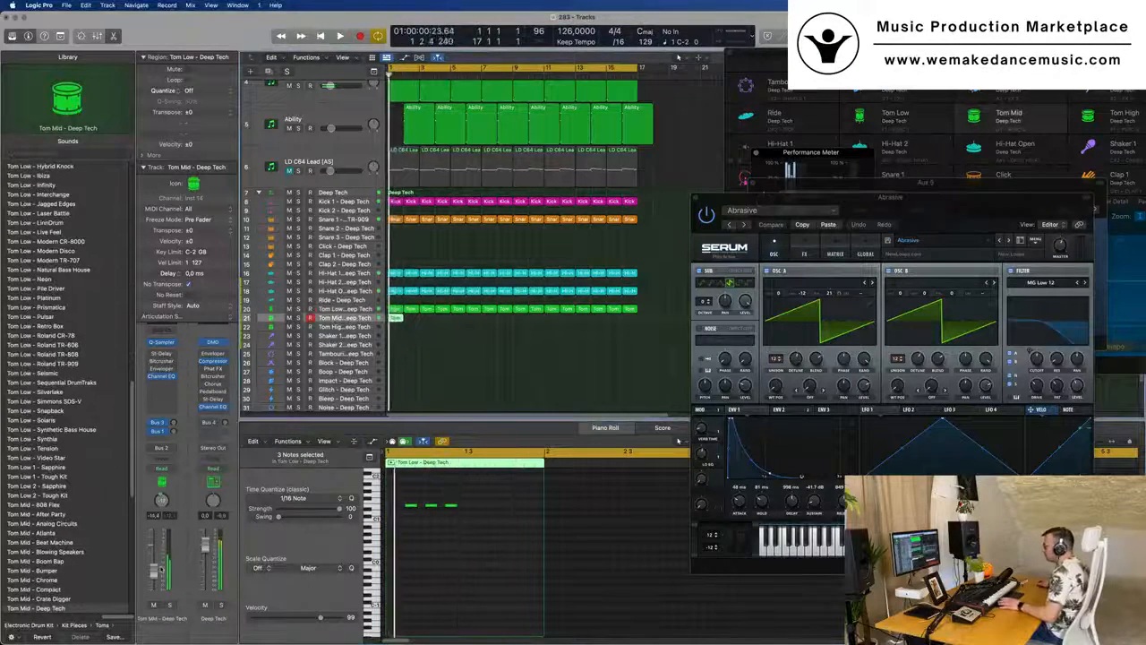
key("s")
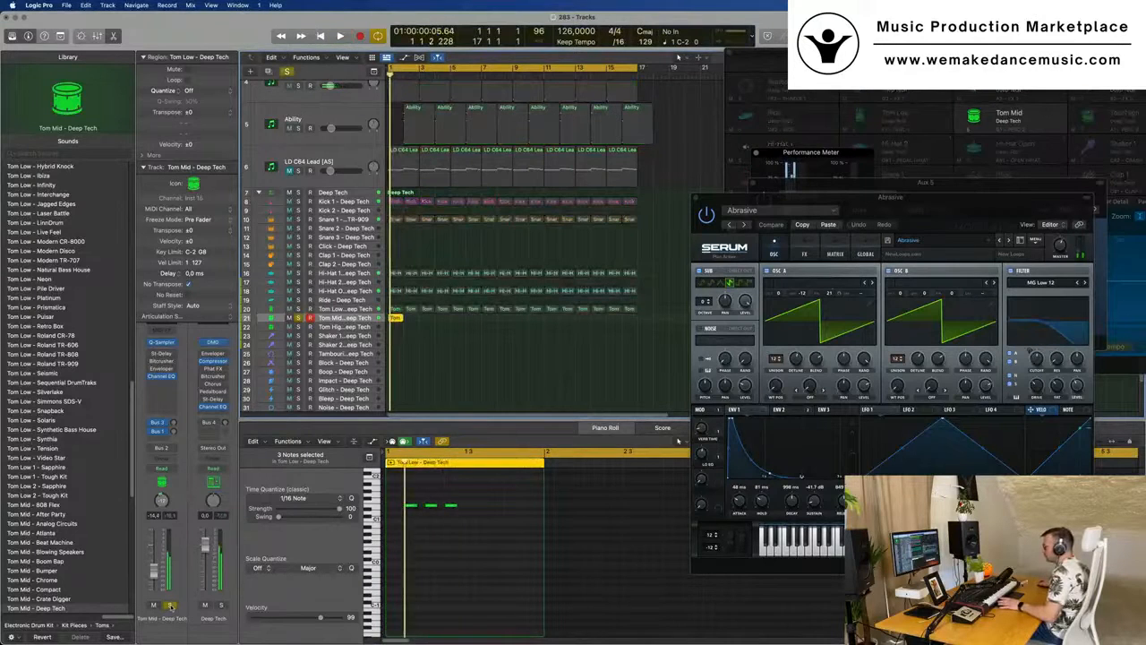
key("space")
key("s")
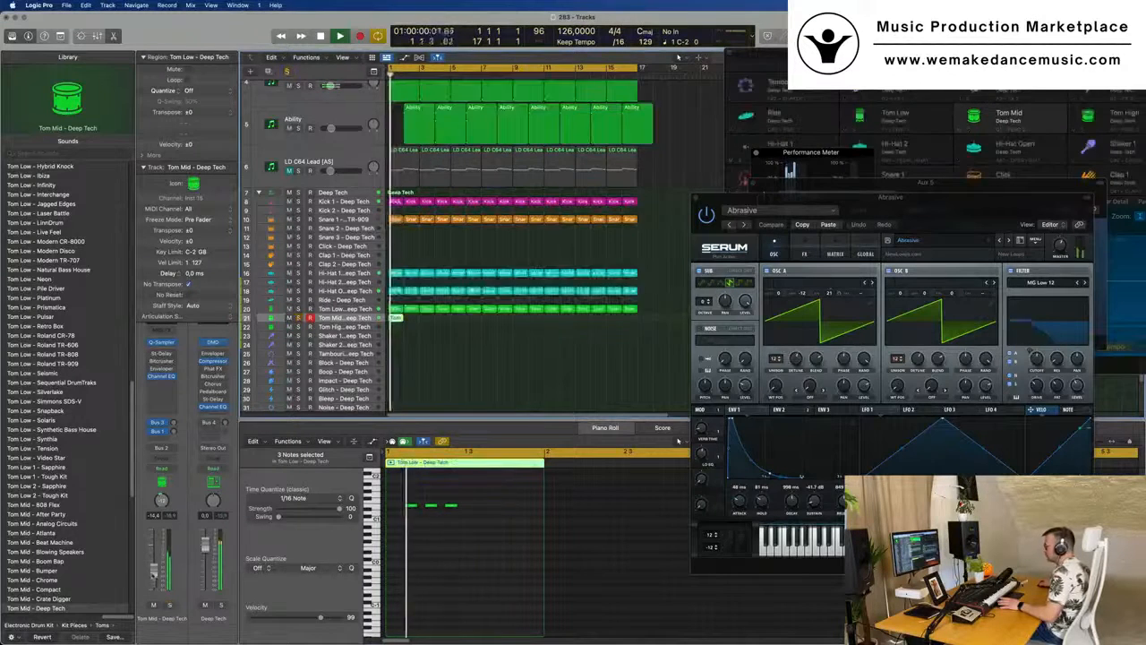
- Repeat the one-bar Tom Mid region along its track through bar 16
left_click(433, 326)
left_click(400, 318)
key("super+r")
key("super+r")
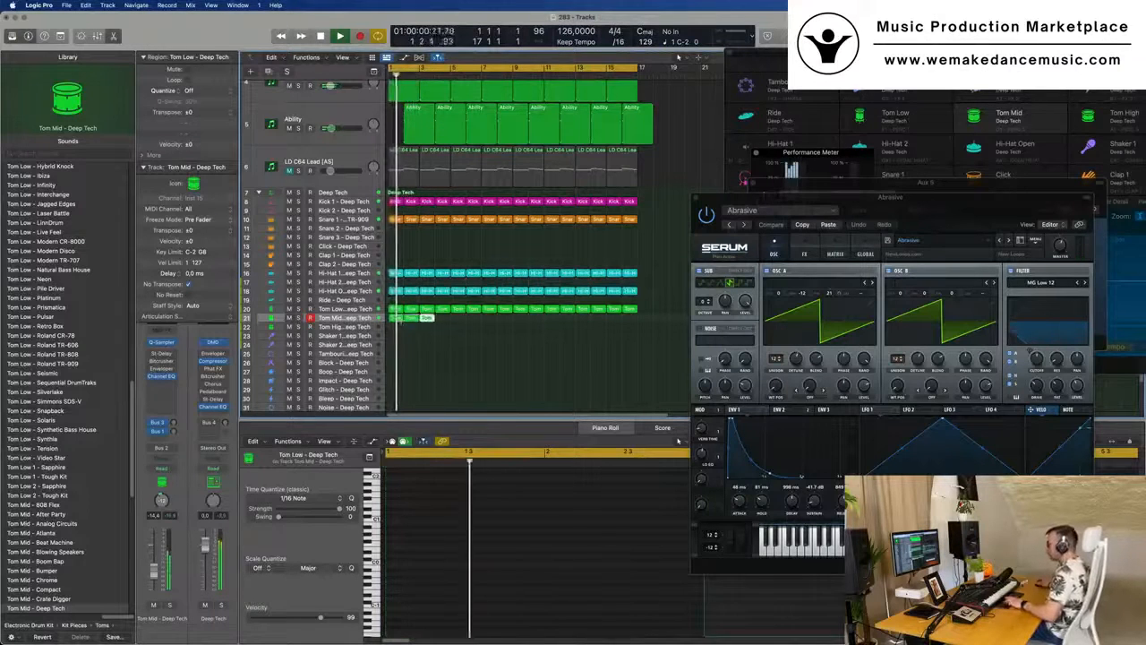
key("super+r")
key("super+r")
key("super+r")
key("super+r")
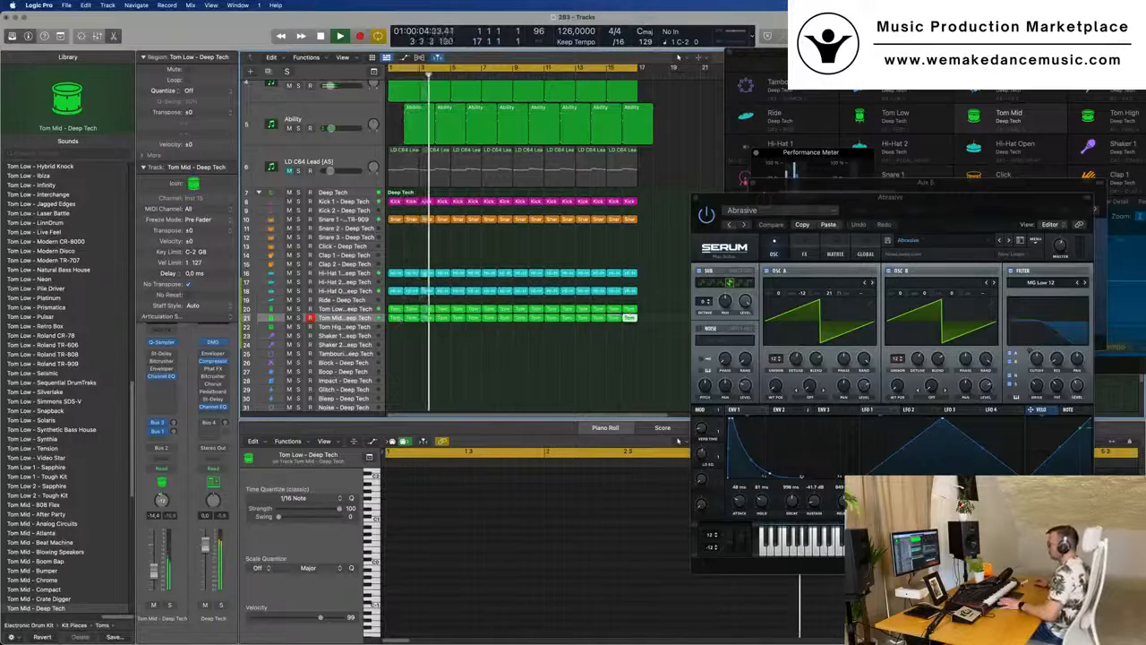
- Unmute the LD C64 Lead track, set its level to about -20 dB while playing from the start, and clear the selection
scroll(517, 370, "down", 4)
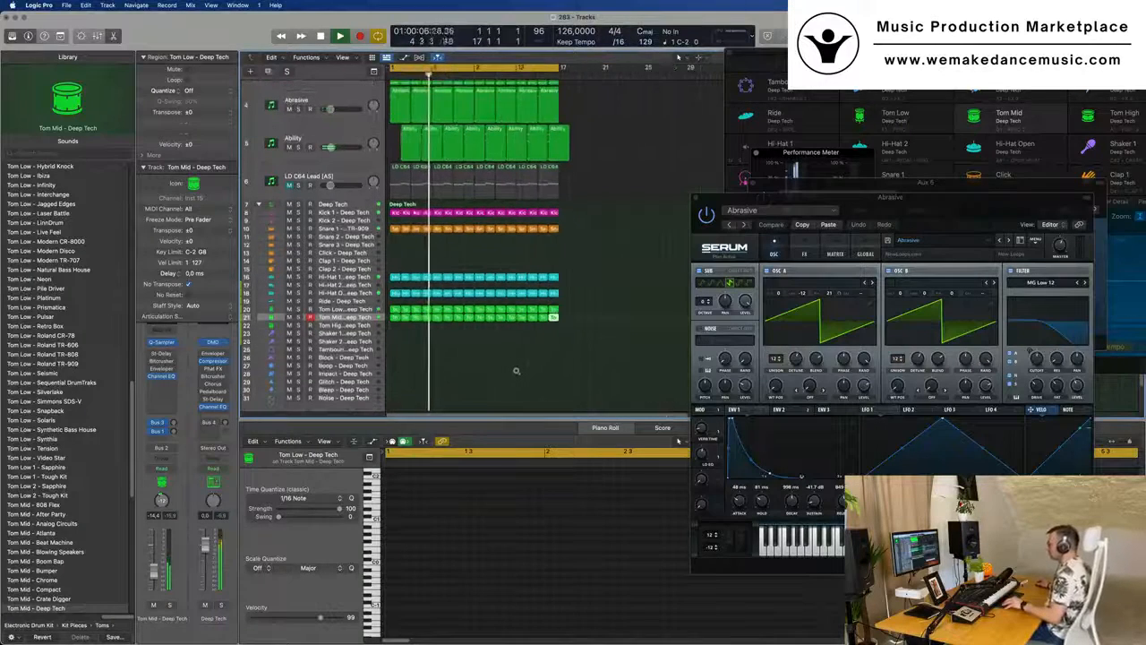
scroll(527, 351, "down", 2)
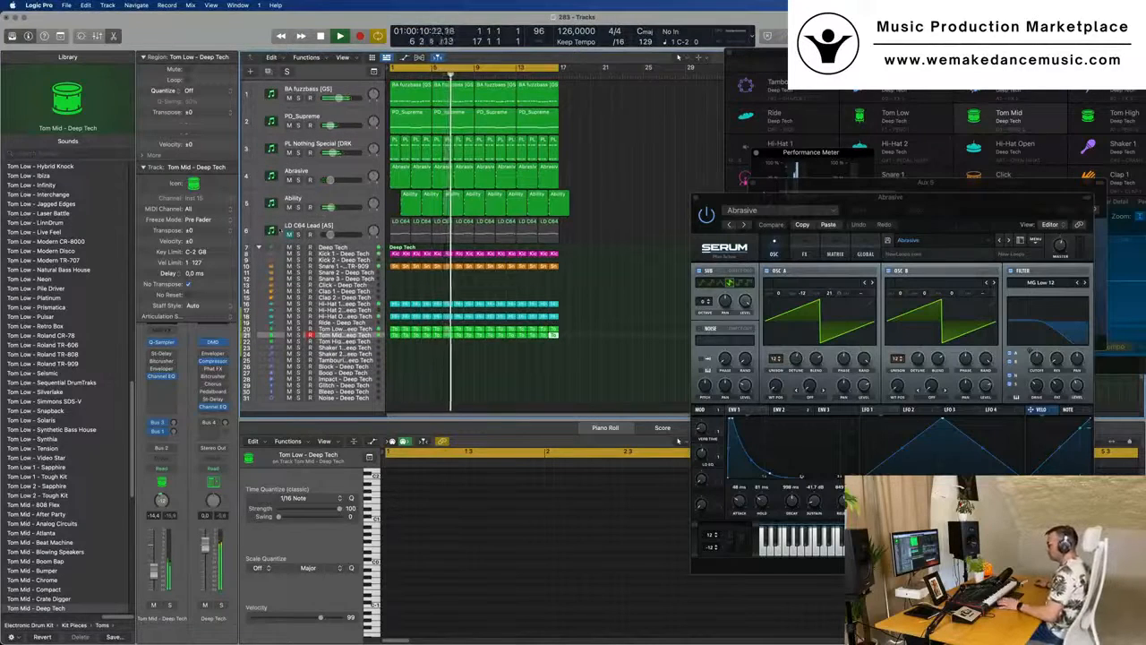
left_click(355, 226)
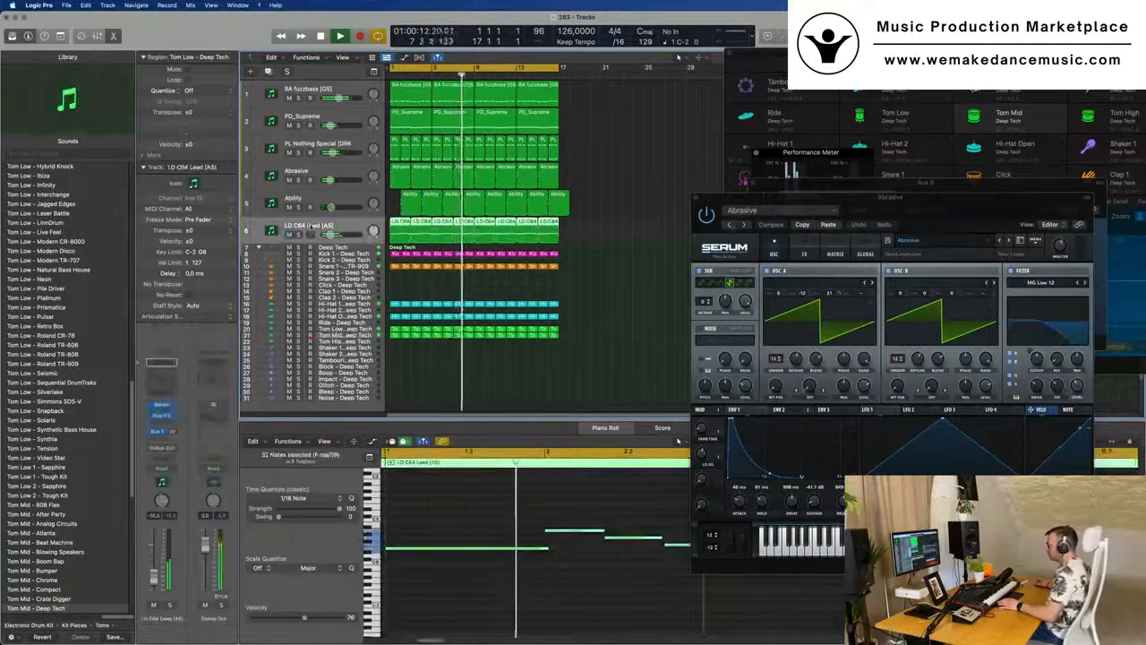
key("Return")
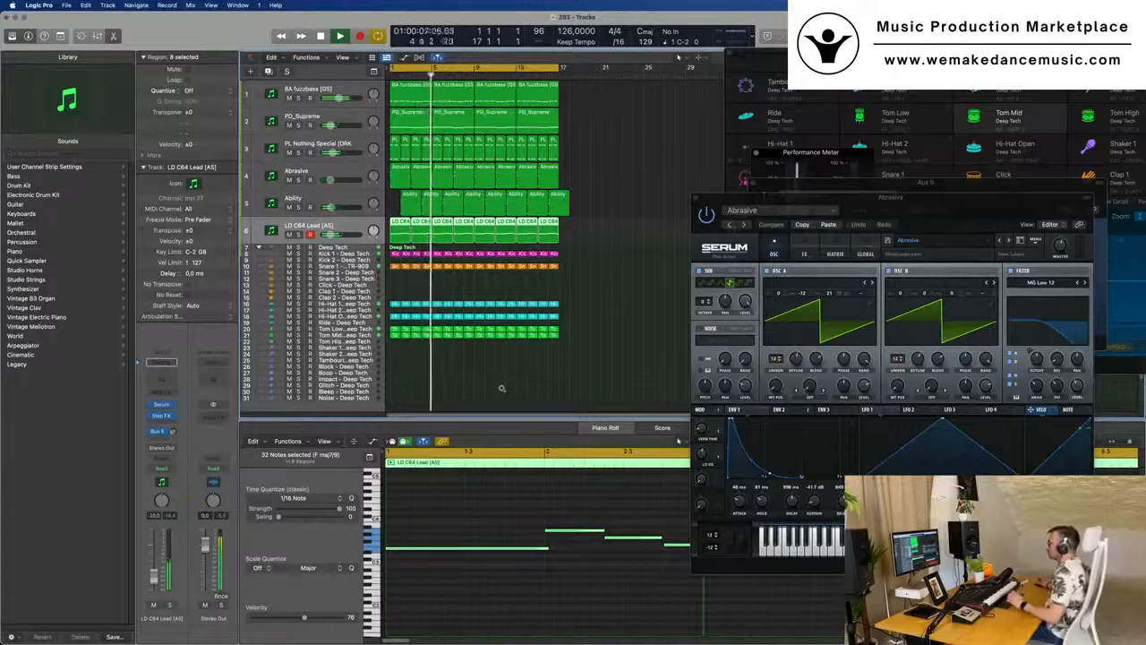
left_click(610, 293)
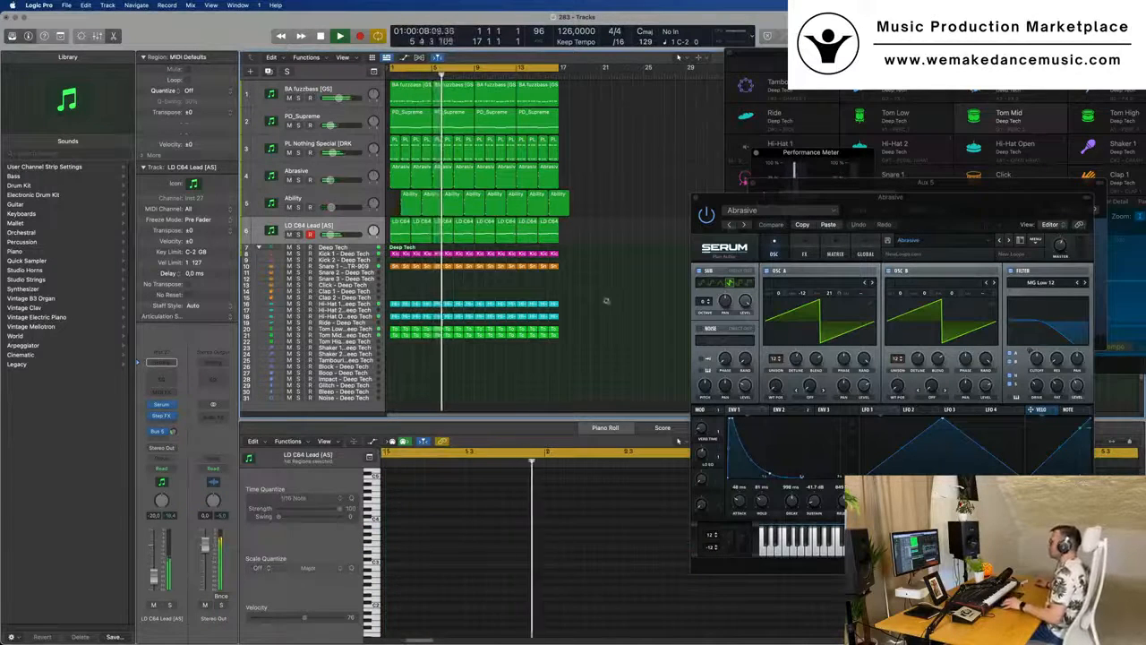
scroll(606, 301, "up", 1)
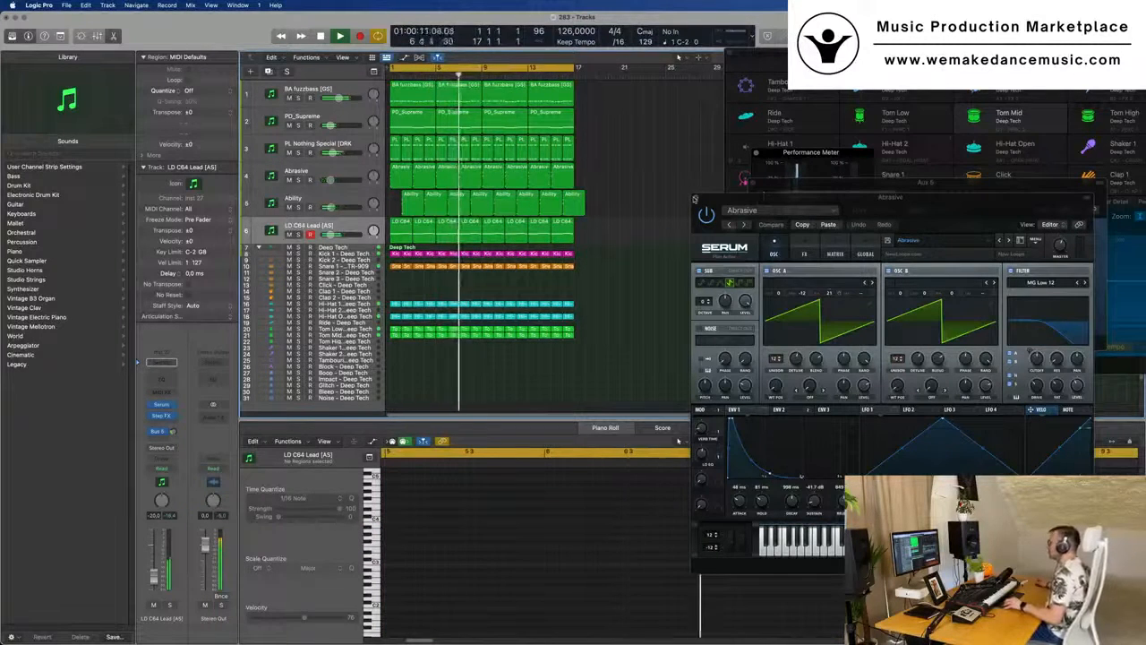
- Close the Abrasive Serum window and the Drum Machine Designer window to uncover the arrangement
left_click(695, 199)
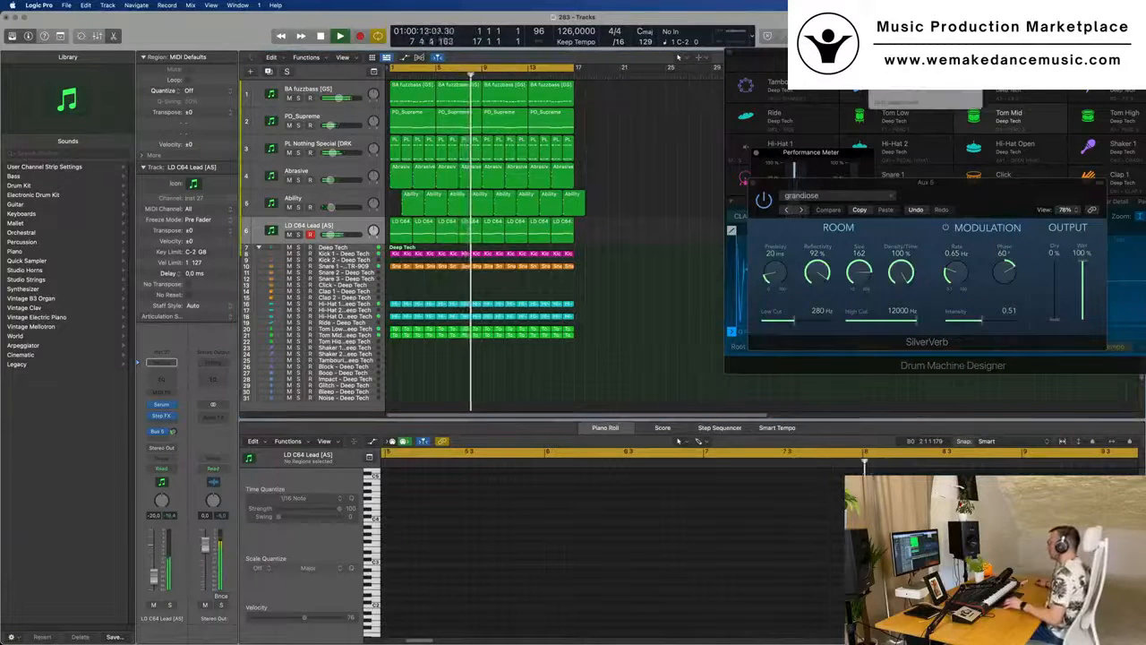
left_click_drag(824, 66, 651, 192)
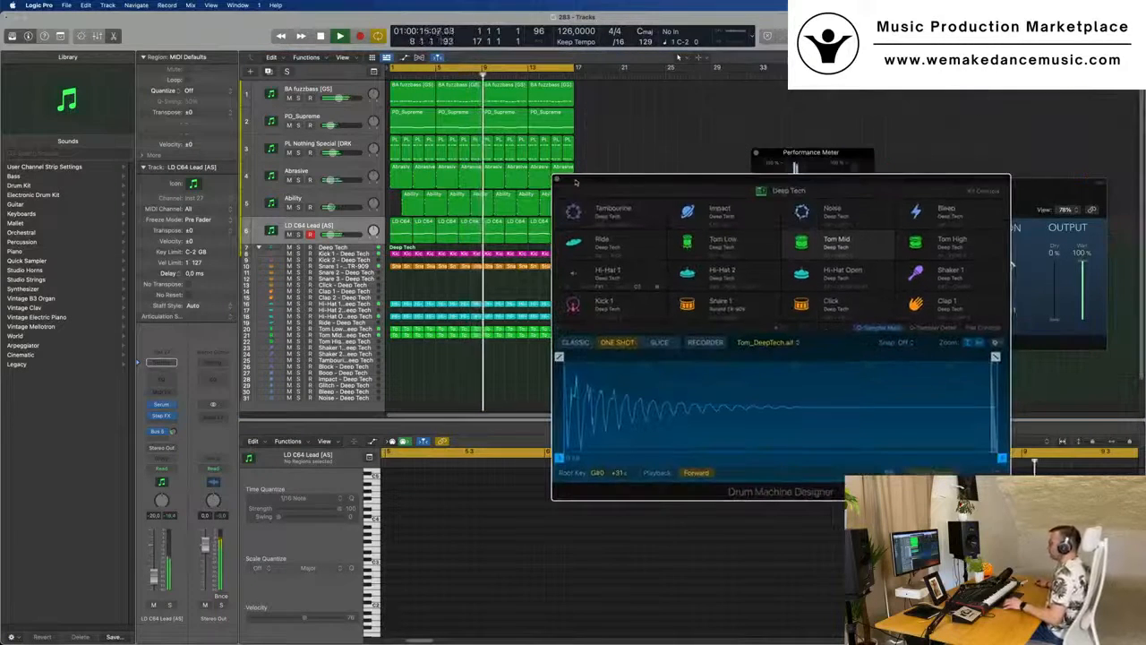
left_click(559, 180)
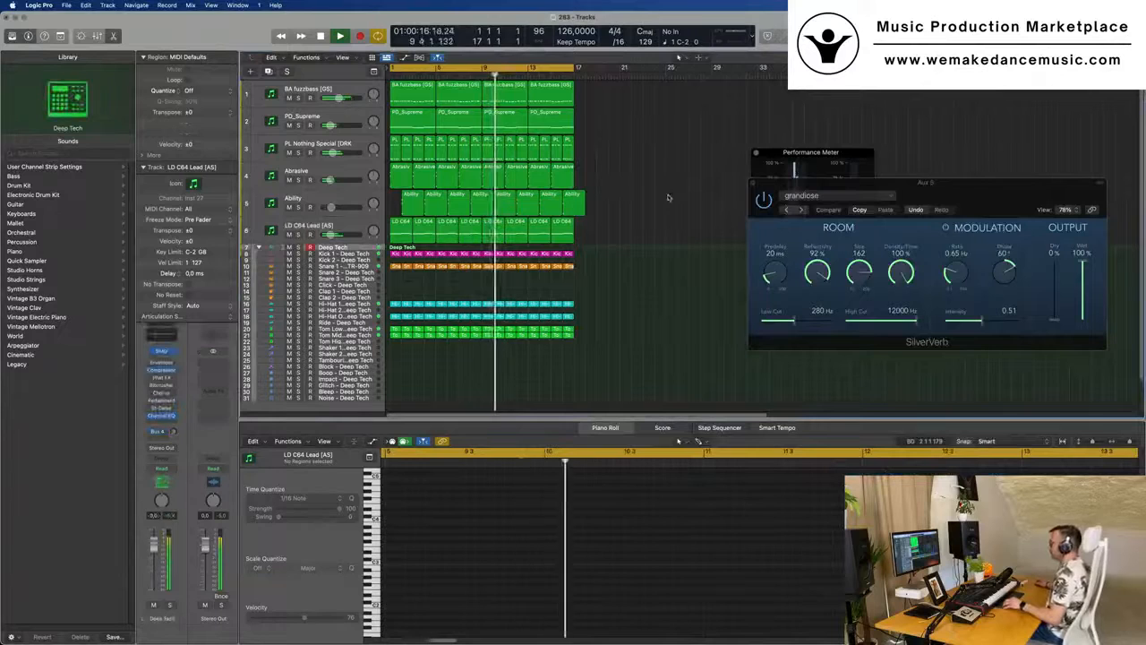
key("super+Left")
key("super+Left")
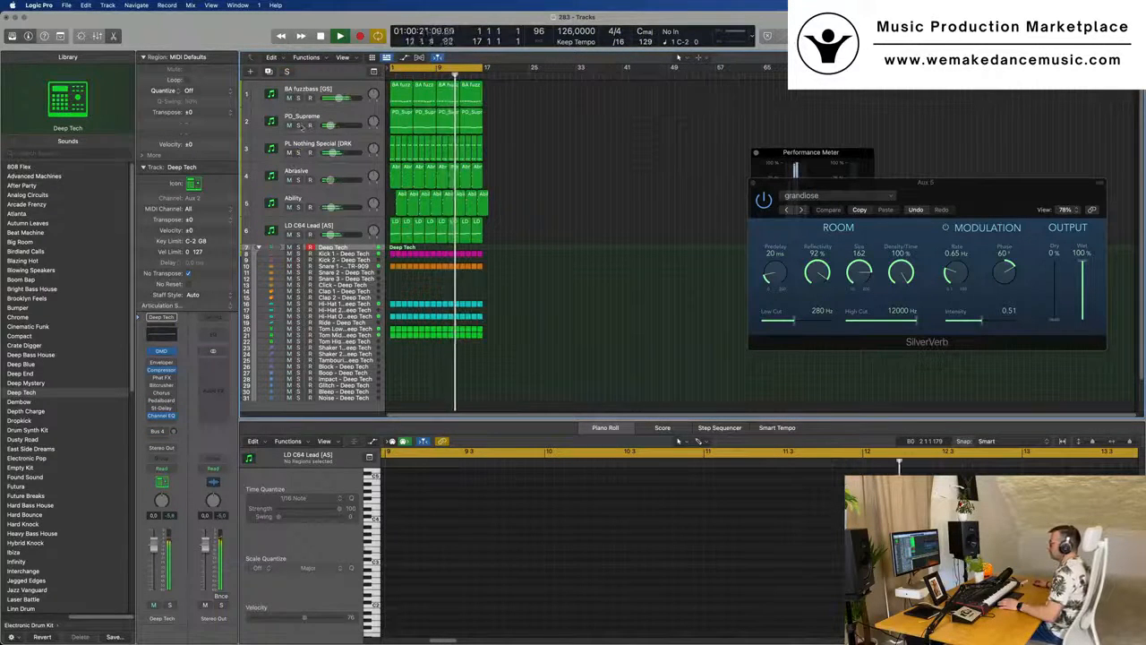
- Set the PD_Supreme track's level to about -14.8 dB, dismiss the system overload alert, and restart playback from the beginning
left_click(298, 125)
left_click(298, 125)
left_click(323, 118)
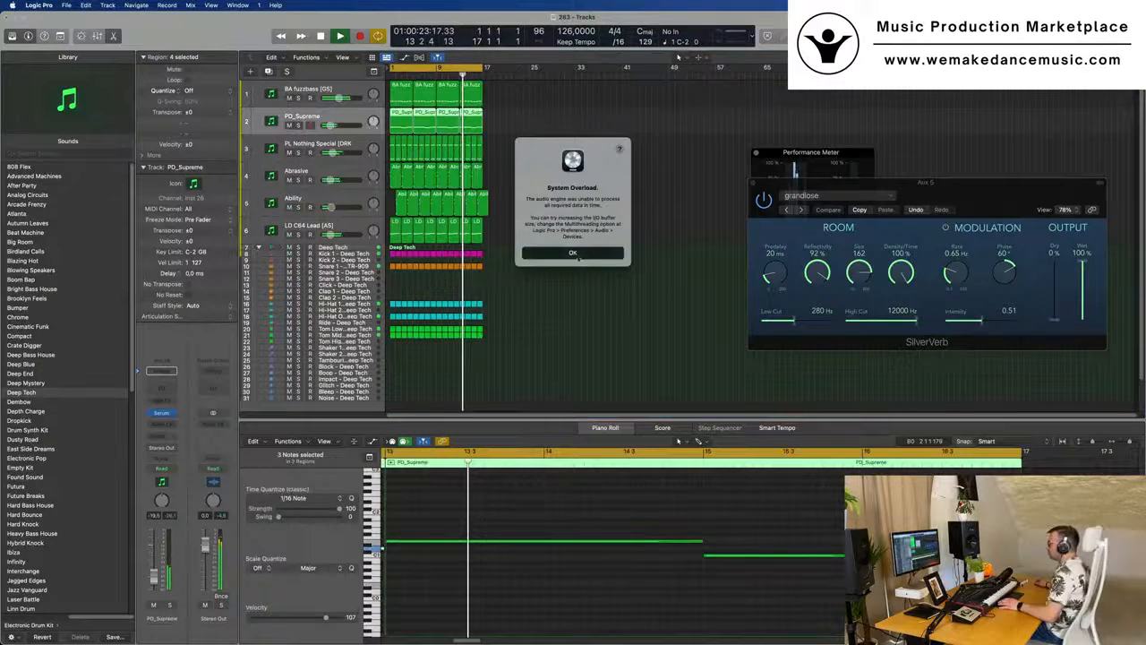
left_click(578, 255)
left_click(559, 337)
key("space")
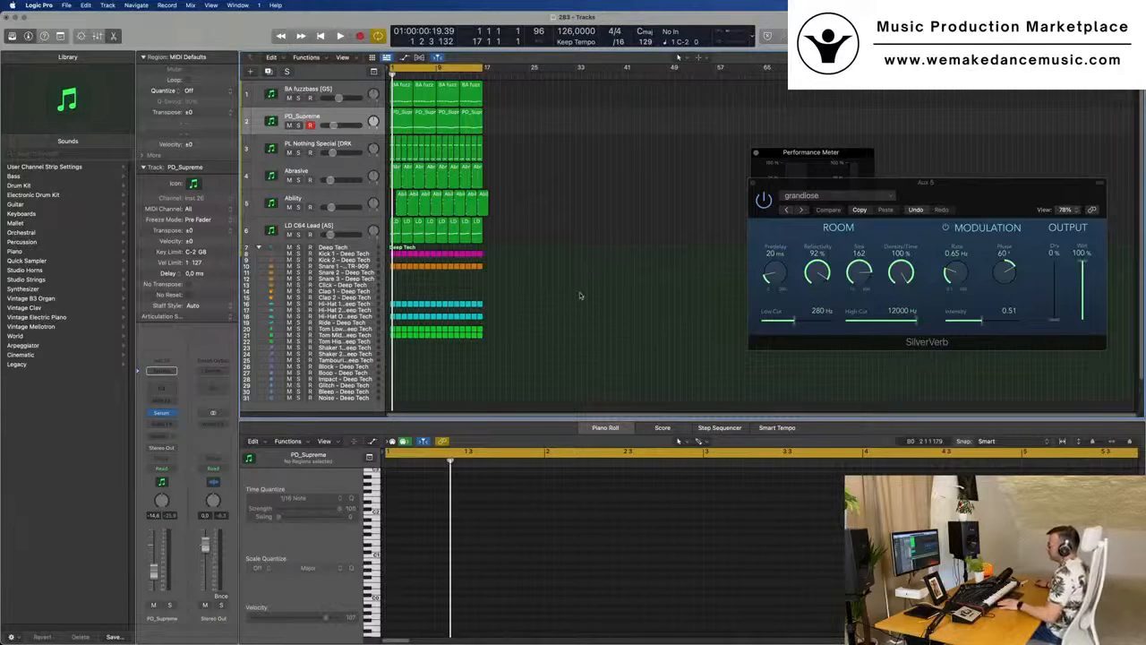
key("space")
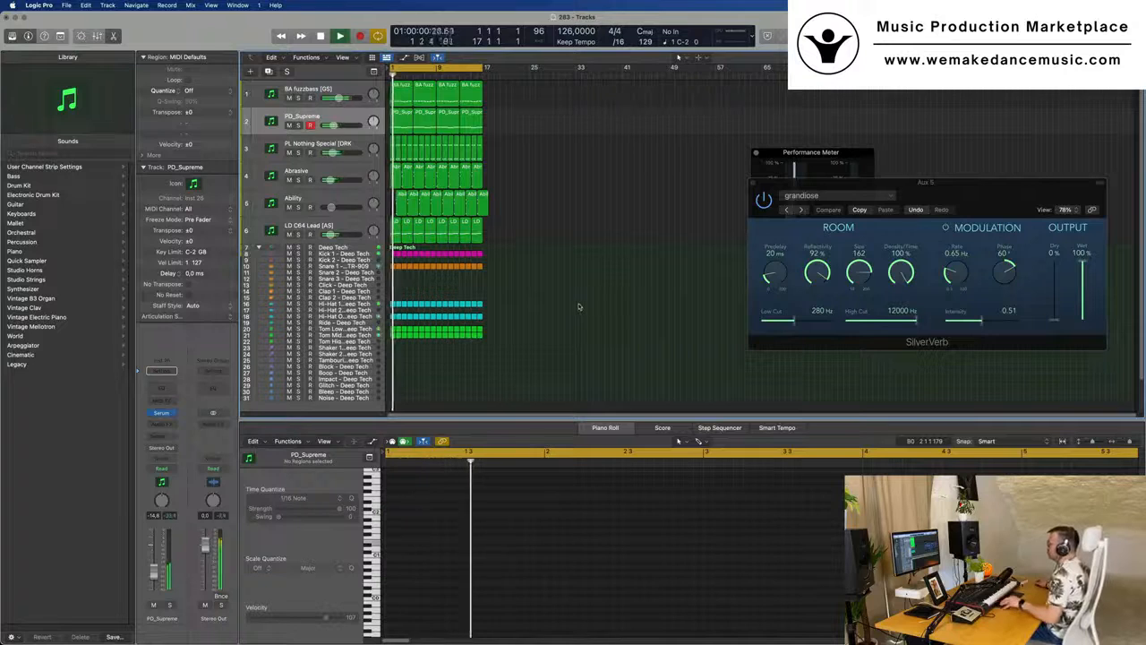
- Compare the mix with the PL Nothing Special and PD_Supreme tracks muted and unmuted, and select the PL Nothing Special track
scroll(581, 306, "up", 3)
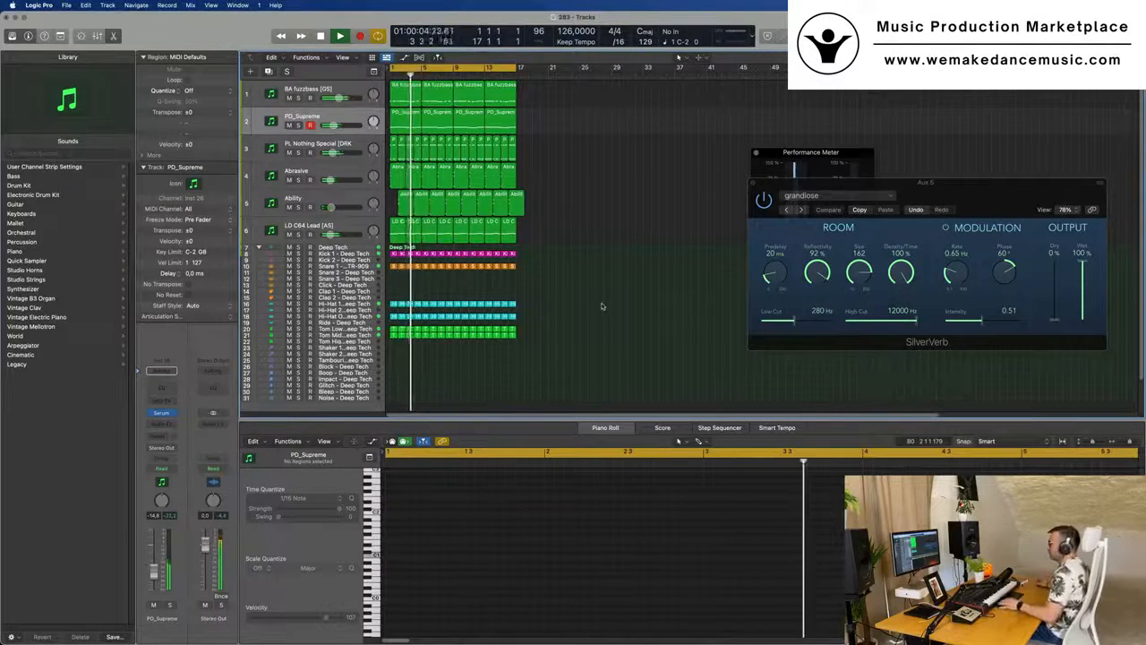
left_click(298, 124)
left_click(288, 152)
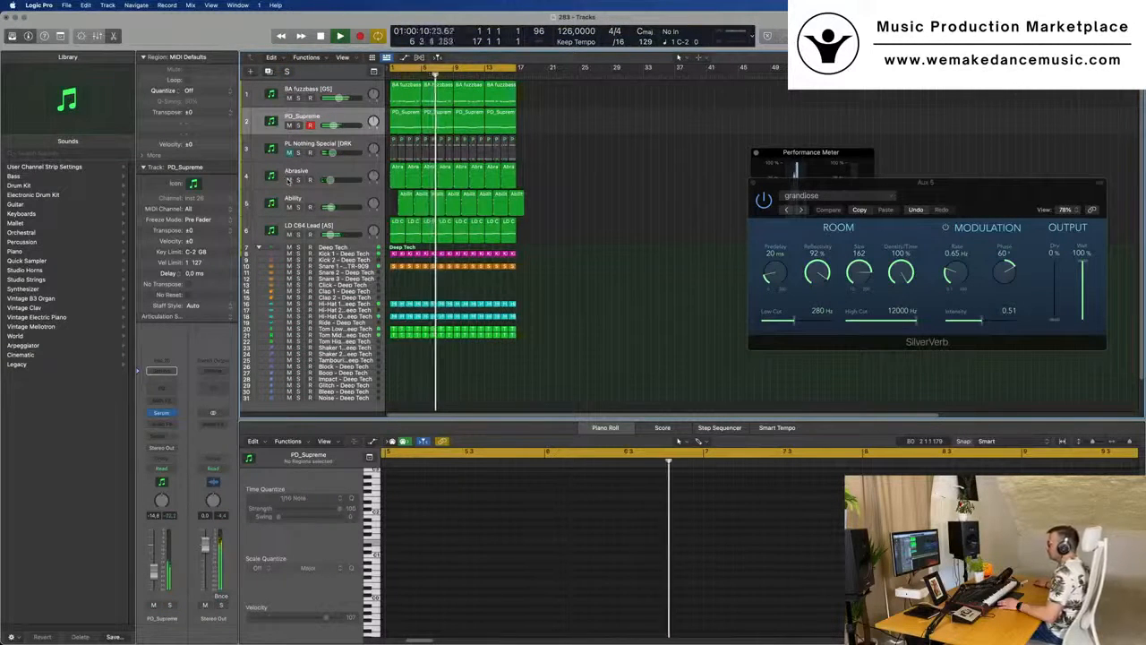
left_click(288, 124)
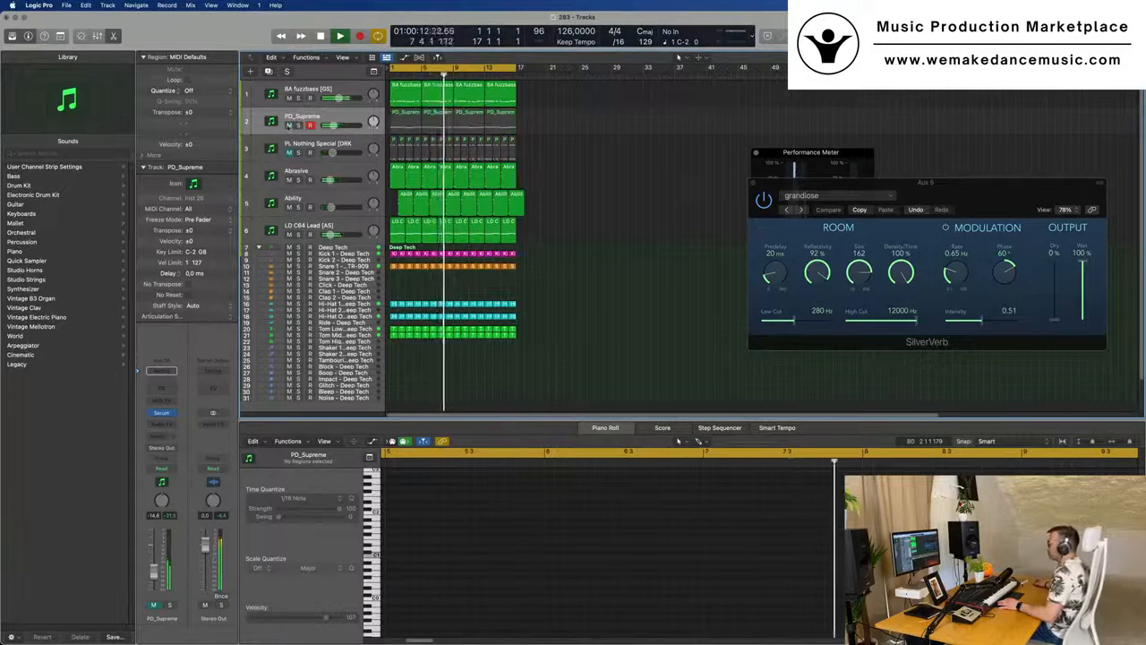
left_click(345, 117)
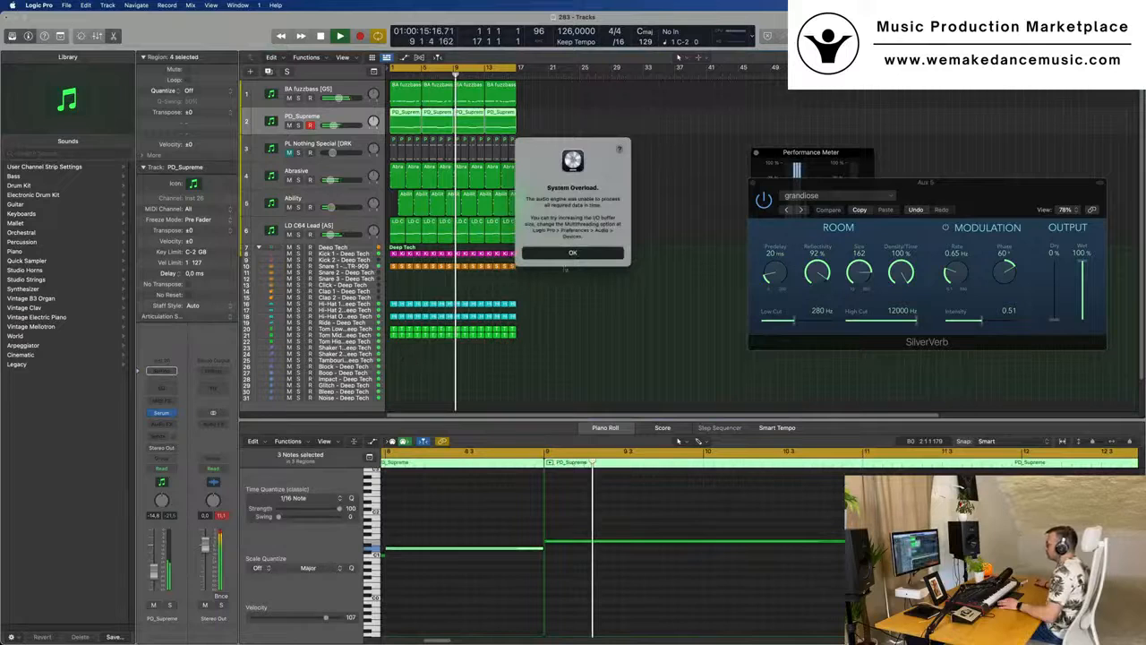
left_click(569, 252)
key("Return")
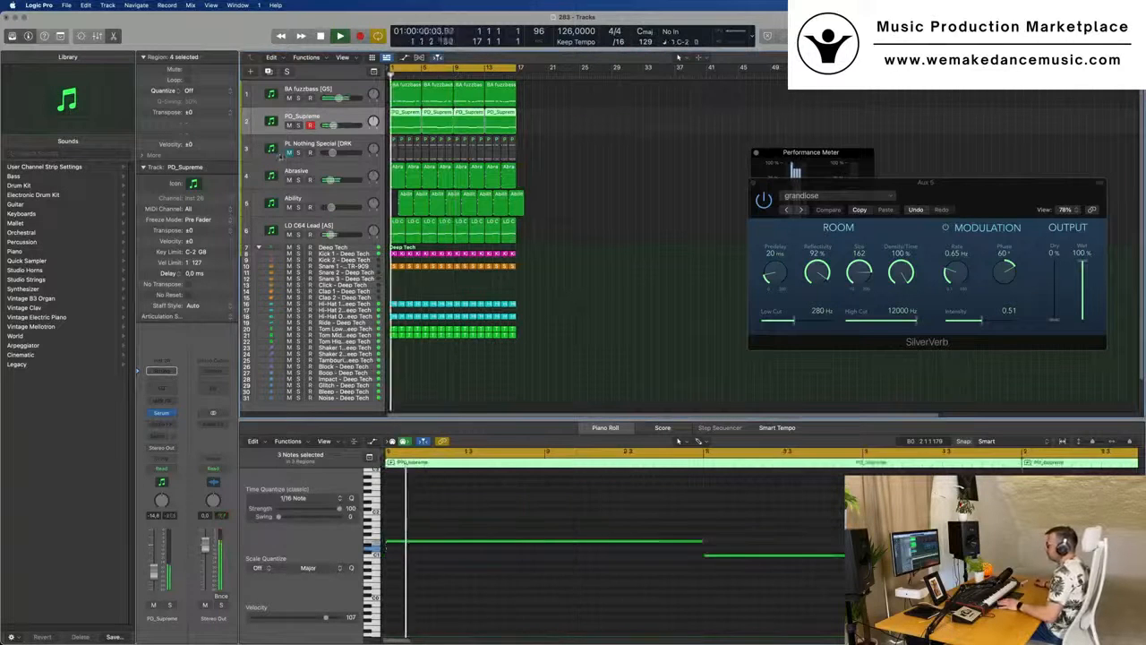
left_click(289, 153)
key("Return")
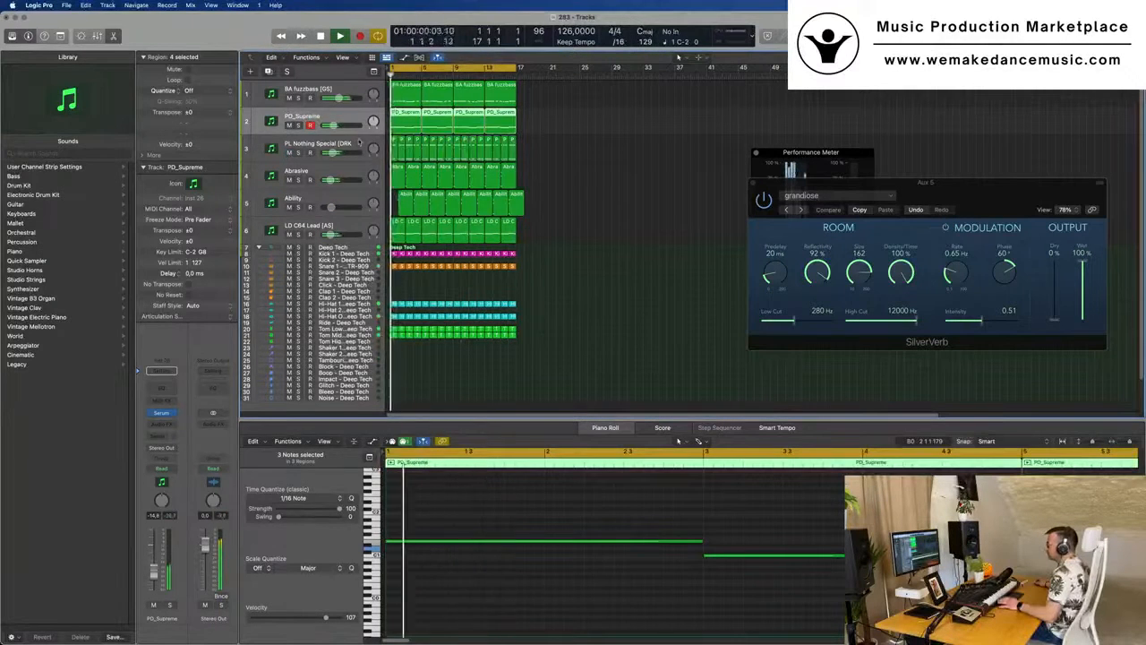
left_click(356, 144)
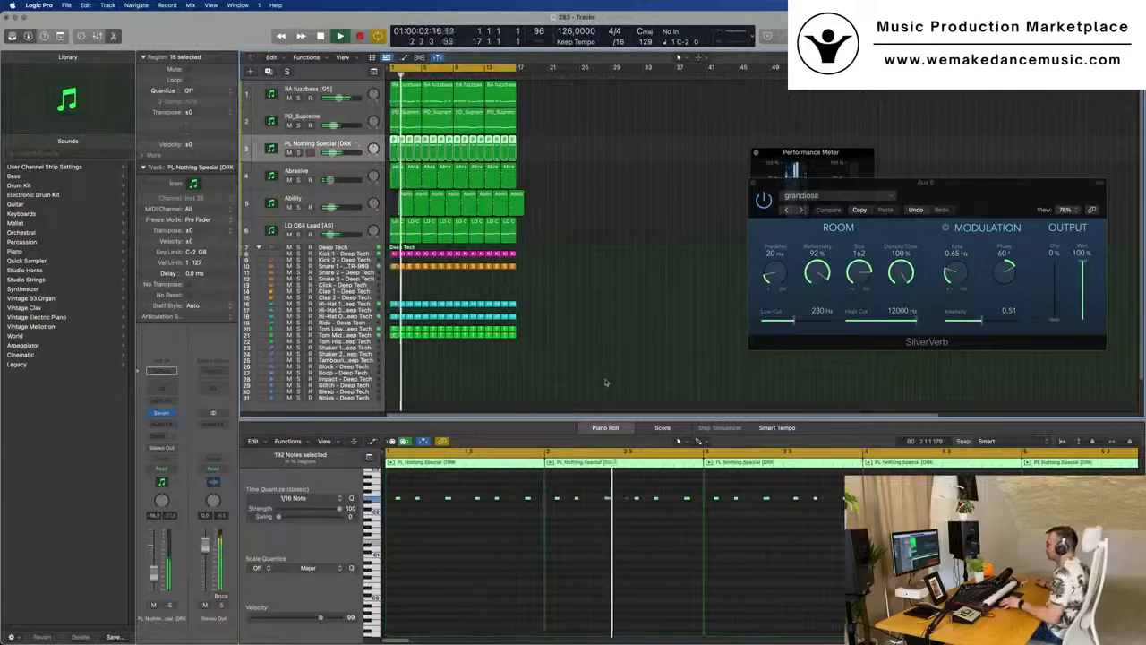